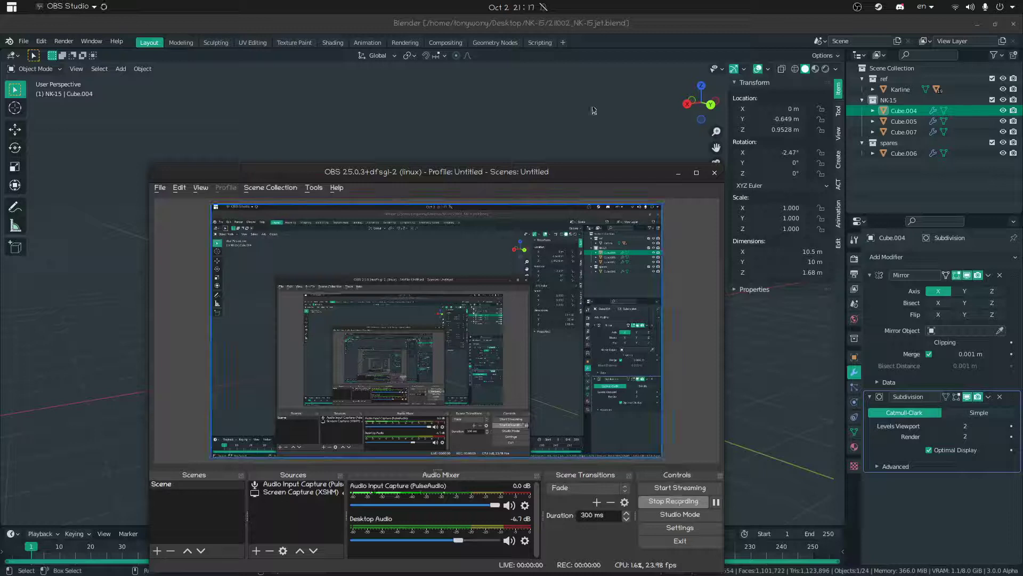
- Minimize the recording window and examine the jet model from the rear, side and front
{"action": "left_click", "coordinate": [681, 173]}
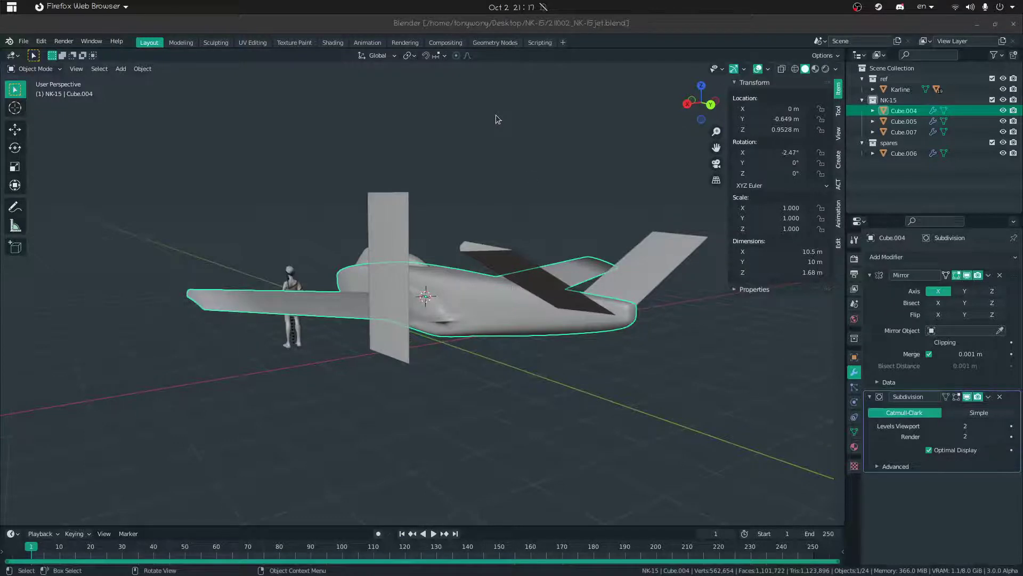
{"action": "middle_click_drag", "start_coordinate": [454, 217], "coordinate": [497, 233]}
{"action": "key", "text": "shift+grave"}
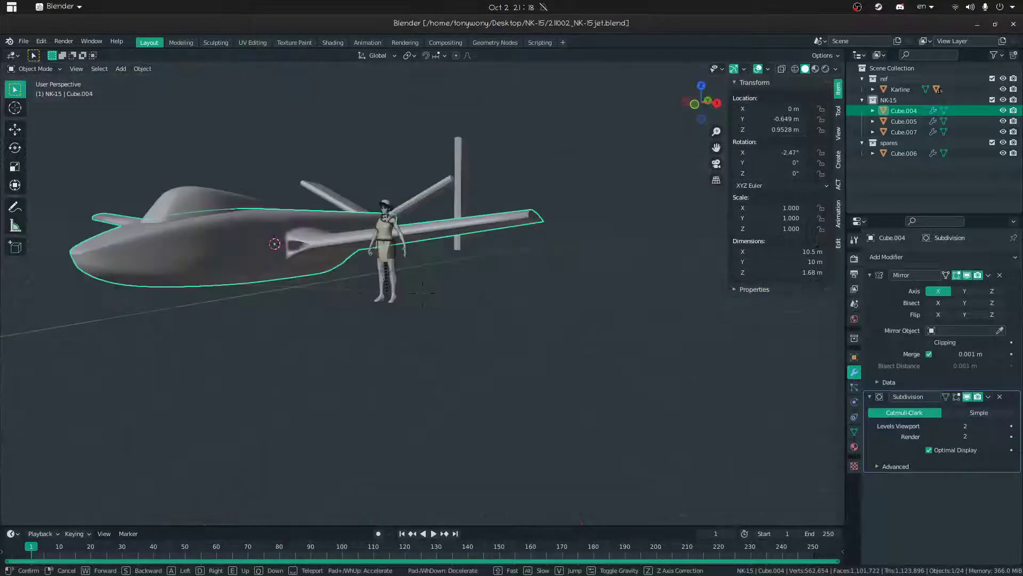
{"action": "key", "text": "w"}
{"action": "key", "text": "a"}
{"action": "left_click", "coordinate": [423, 294]}
{"action": "left_click", "coordinate": [641, 324]}
{"action": "middle_click_drag", "start_coordinate": [641, 323], "coordinate": [338, 336]}
{"action": "left_click", "coordinate": [407, 321]}
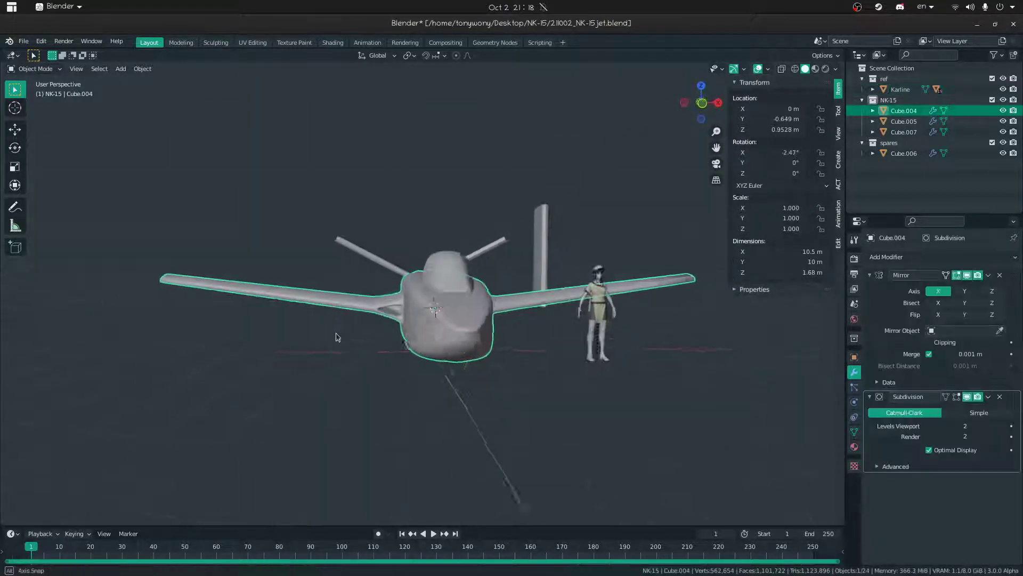
{"action": "left_click", "coordinate": [521, 366]}
{"action": "mouse_move", "coordinate": [521, 365]}
{"action": "middle_mouse_down"}
{"action": "mouse_move", "coordinate": [439, 354]}
{"action": "mouse_move", "coordinate": [320, 361]}
{"action": "mouse_move", "coordinate": [429, 336]}
{"action": "mouse_move", "coordinate": [583, 354]}
{"action": "mouse_move", "coordinate": [521, 329]}
{"action": "mouse_move", "coordinate": [532, 364]}
{"action": "middle_mouse_up"}
- Move the reference figure across the ground plane to stand beside the fuselage near the cockpit, keeping its height
{"action": "left_click", "coordinate": [559, 332]}
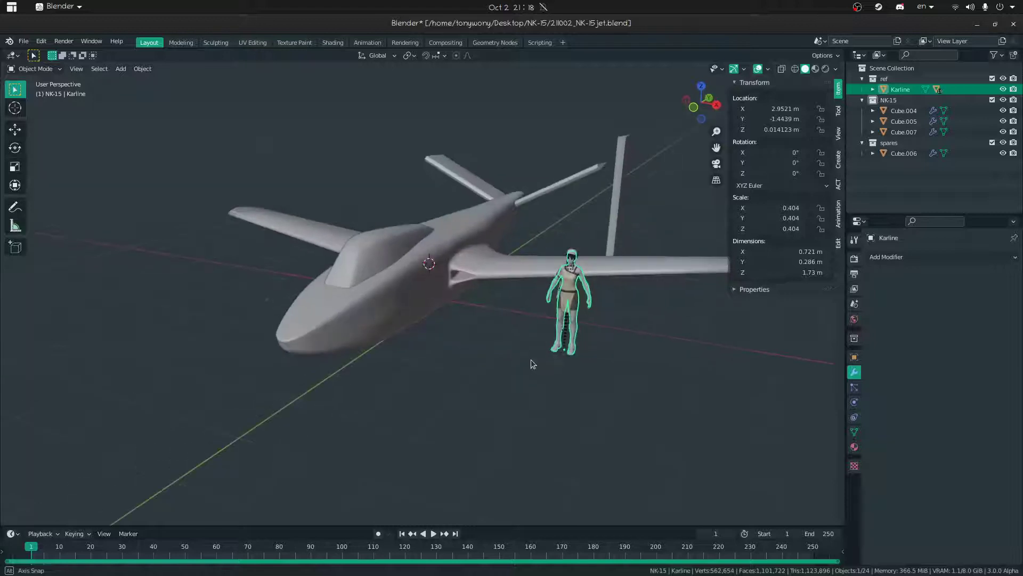
{"action": "key", "text": "g"}
{"action": "key", "text": "shift+z"}
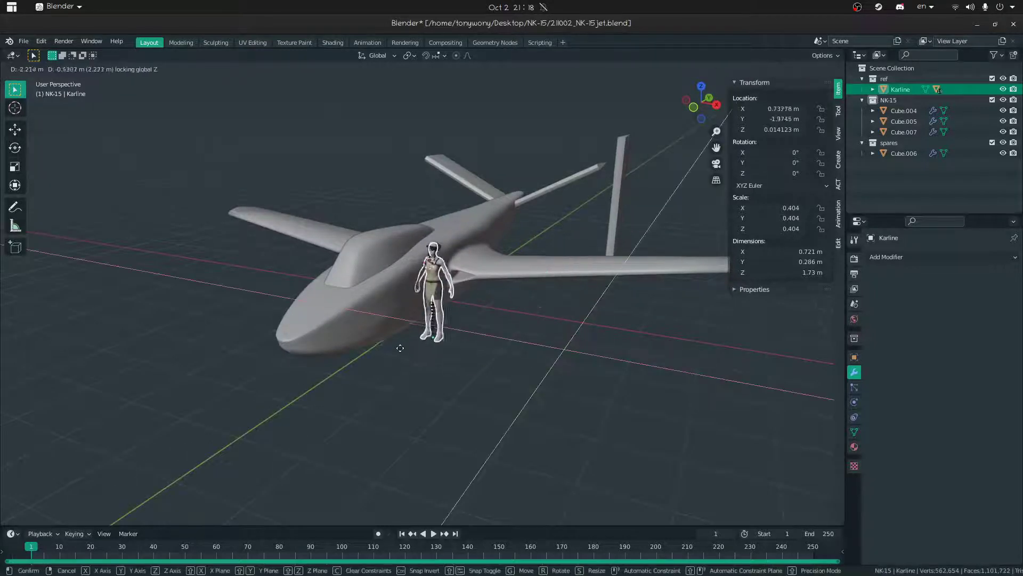
{"action": "left_click", "coordinate": [414, 355]}
{"action": "middle_click_drag", "start_coordinate": [414, 355], "coordinate": [381, 304]}
- Examine the fuselage, wing roots and tail in both Object Mode and Edit Mode
{"action": "left_click", "coordinate": [401, 301]}
{"action": "key", "text": "s"}
{"action": "key", "text": "Escape"}
{"action": "key", "text": "shift+grave"}
{"action": "key", "text": "w"}
{"action": "key", "text": "s"}
{"action": "left_click", "coordinate": [423, 293]}
{"action": "middle_click_drag", "start_coordinate": [511, 274], "coordinate": [380, 276]}
{"action": "key", "text": "Tab"}
{"action": "key", "text": "shift+grave"}
{"action": "key", "text": "w"}
{"action": "left_click", "coordinate": [422, 293]}
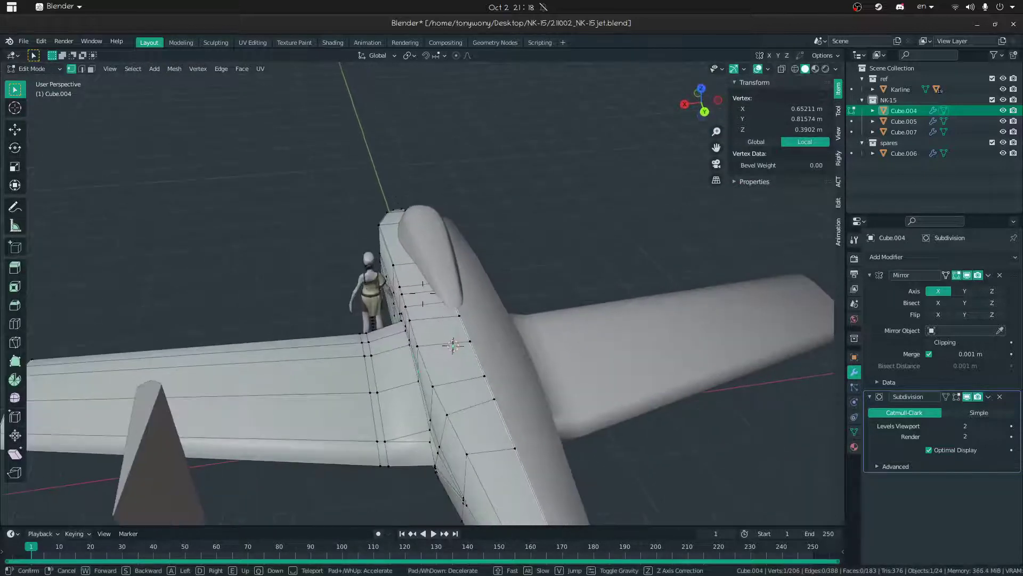
{"action": "middle_click_drag", "start_coordinate": [404, 336], "coordinate": [533, 337]}
{"action": "middle_click_drag", "start_coordinate": [638, 246], "coordinate": [484, 235]}
{"action": "key", "text": "Tab"}
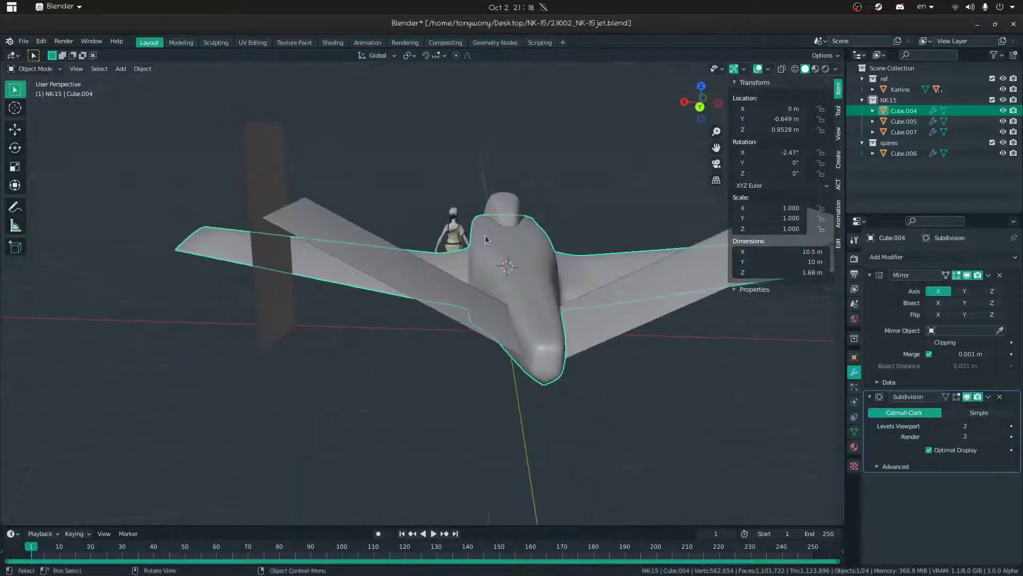
- Select the fuselage's upper side edge path from near the canopy to the tail tip and move it inward along X
{"action": "key", "text": "Tab"}
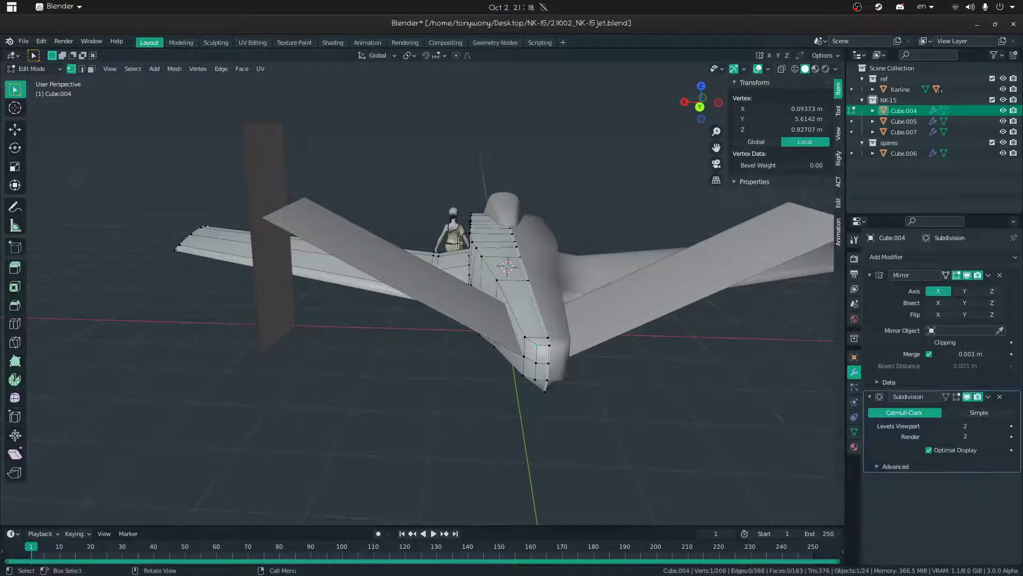
{"action": "left_click", "coordinate": [467, 218]}
{"action": "middle_click_drag", "start_coordinate": [467, 218], "coordinate": [621, 365]}
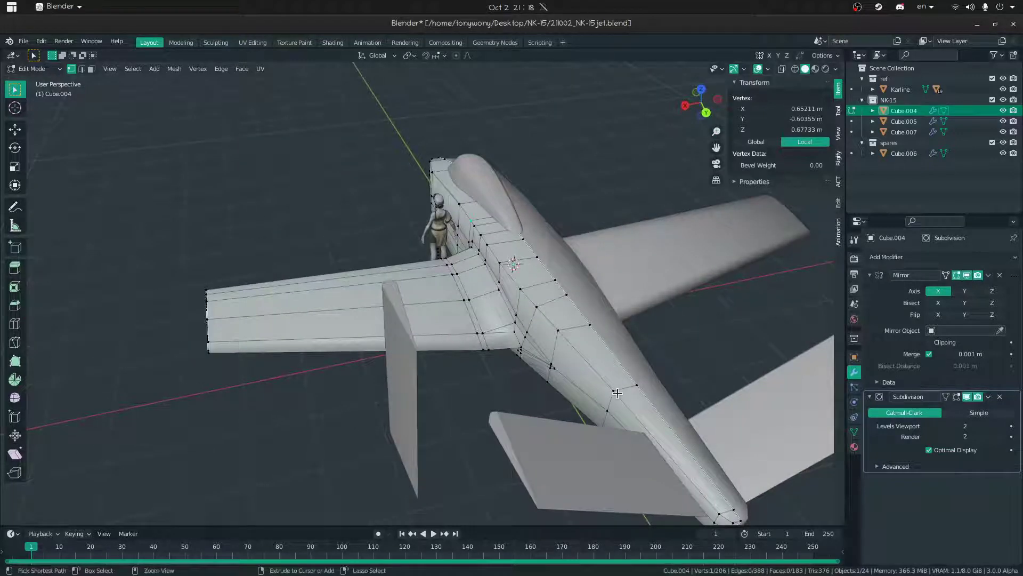
{"action": "left_click", "coordinate": [426, 295]}
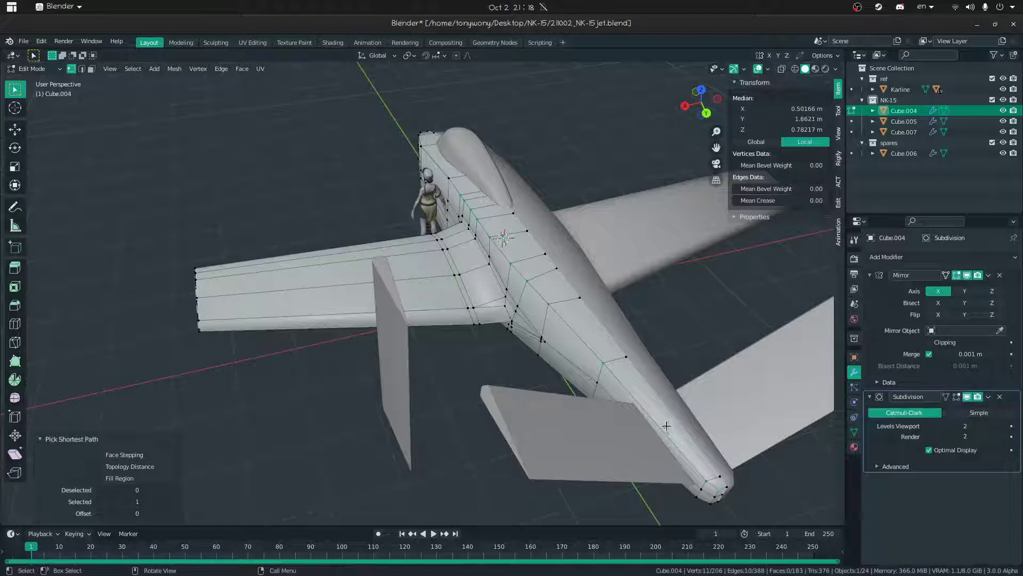
{"action": "key", "text": "g"}
{"action": "key", "text": "x"}
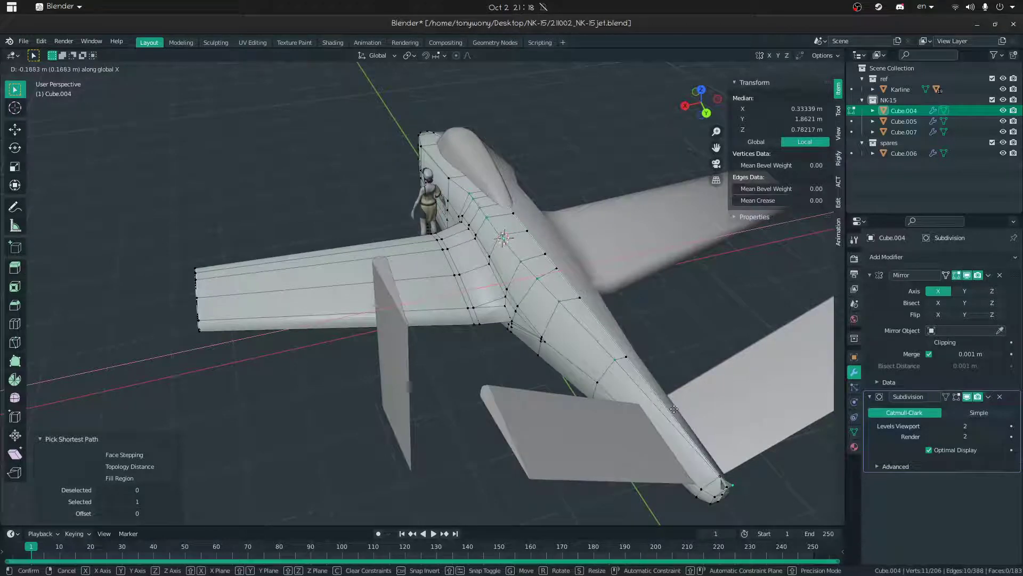
{"action": "left_click", "coordinate": [679, 409]}
- Move the two upper tail-tip vertices back about 0.168 m along X and scale them closer together along X
{"action": "middle_click_drag", "start_coordinate": [625, 370], "coordinate": [422, 292]}
{"action": "scroll", "coordinate": [423, 293], "scroll_direction": "up", "scroll_amount": 4}
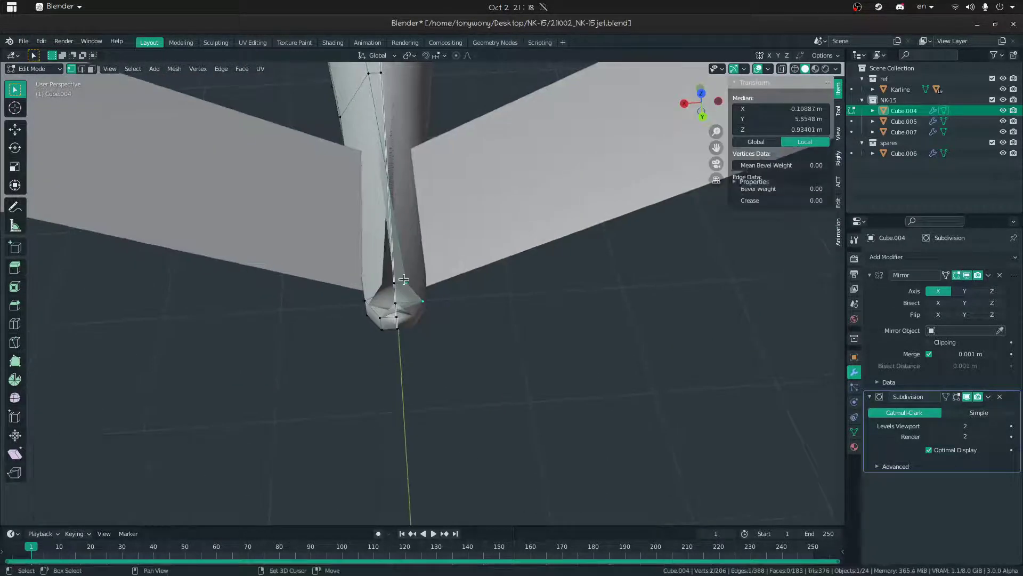
{"action": "key", "text": "g"}
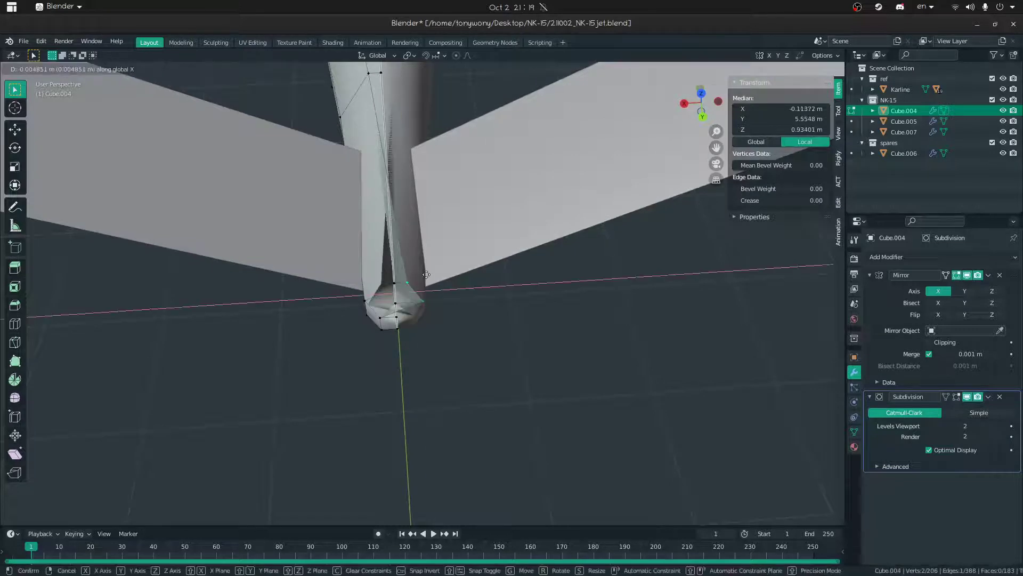
{"action": "left_click", "coordinate": [395, 276]}
{"action": "key", "text": "s"}
{"action": "key", "text": "x"}
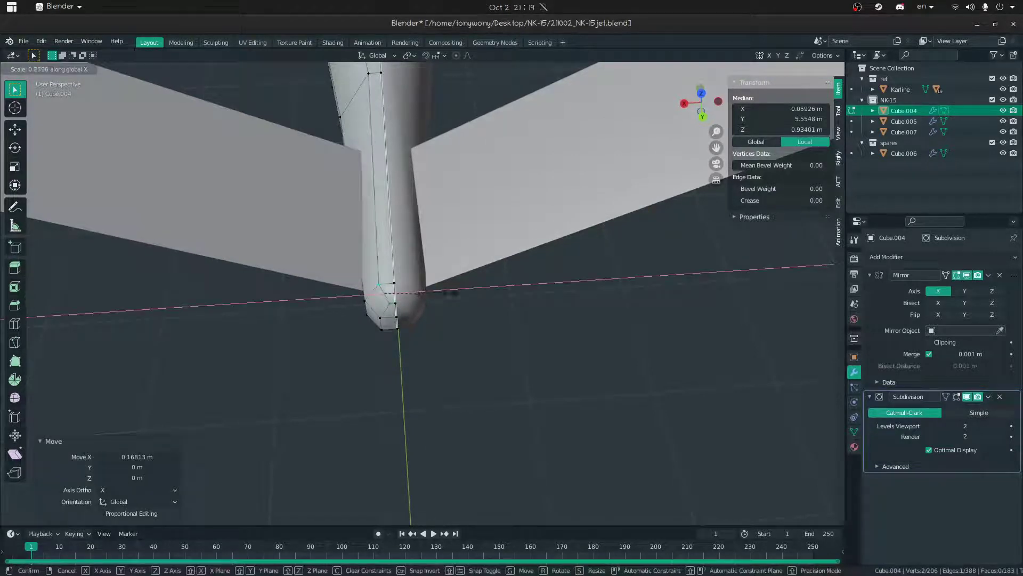
{"action": "left_click", "coordinate": [409, 294]}
- Return to Object Mode and enable Clipping on the fuselage's Mirror modifier
{"action": "middle_click_drag", "start_coordinate": [409, 294], "coordinate": [404, 238]}
{"action": "key", "text": "ctrl+Tab"}
{"action": "left_click", "coordinate": [315, 247]}
{"action": "middle_click_drag", "start_coordinate": [319, 247], "coordinate": [553, 240]}
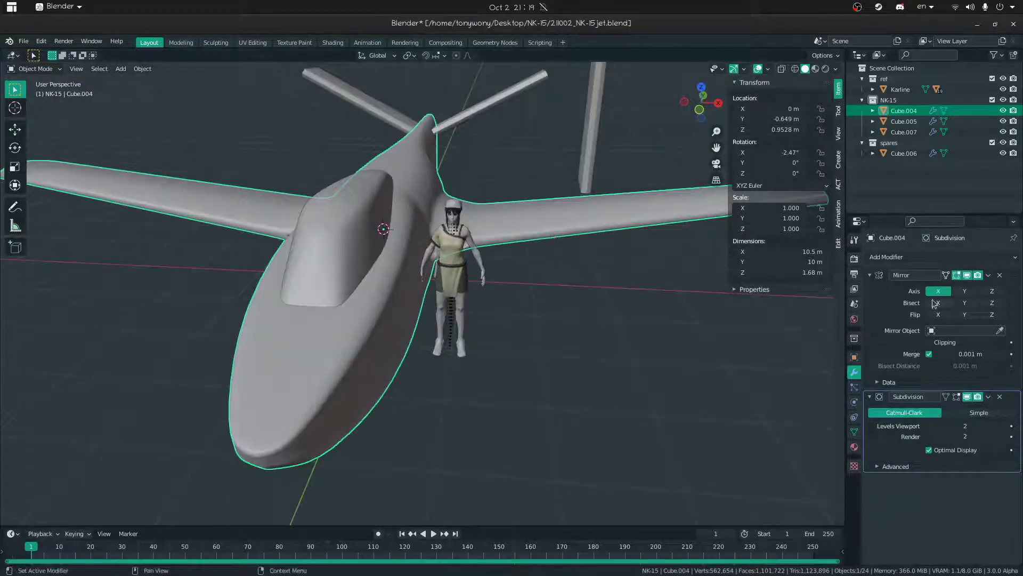
- Move the upper side vertex of the fuselage beside the canopy inward along X and check the smoothed shape
{"action": "key", "text": "Tab"}
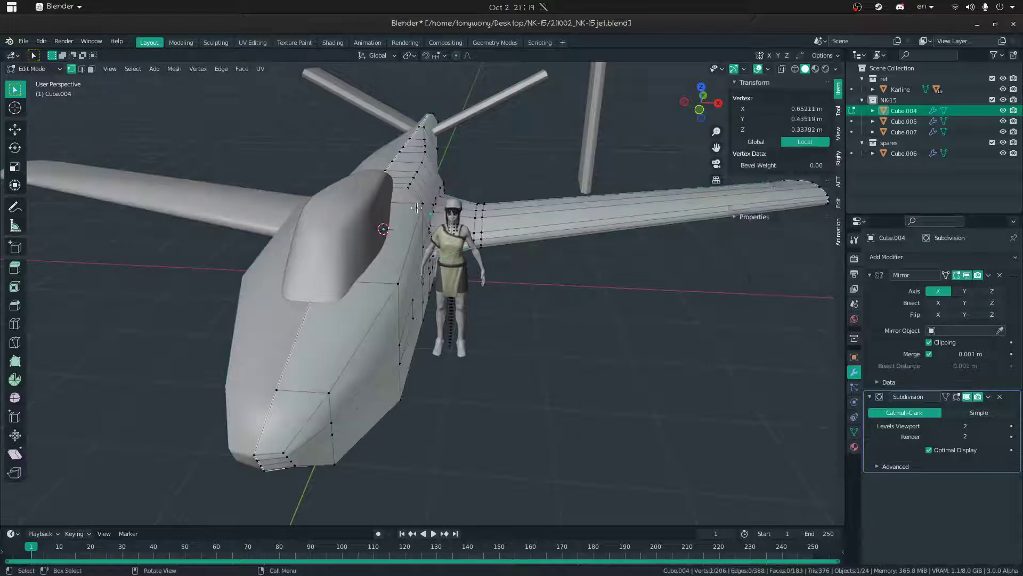
{"action": "middle_click_drag", "start_coordinate": [381, 197], "coordinate": [421, 212]}
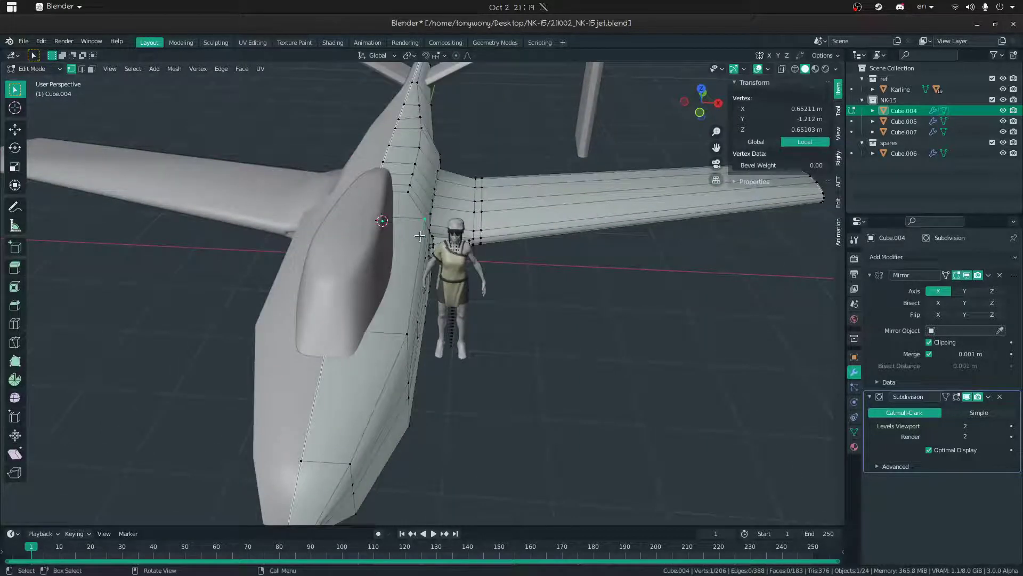
{"action": "key", "text": "g"}
{"action": "key", "text": "x"}
{"action": "left_click", "coordinate": [403, 239]}
{"action": "key", "text": "Tab"}
{"action": "middle_click_drag", "start_coordinate": [389, 215], "coordinate": [336, 190]}
- Try to merge the two lower fuselage side vertices just ahead of the wing root
{"action": "key", "text": "ctrl+Tab"}
{"action": "left_click", "coordinate": [455, 198]}
{"action": "middle_click_drag", "start_coordinate": [455, 197], "coordinate": [422, 375]}
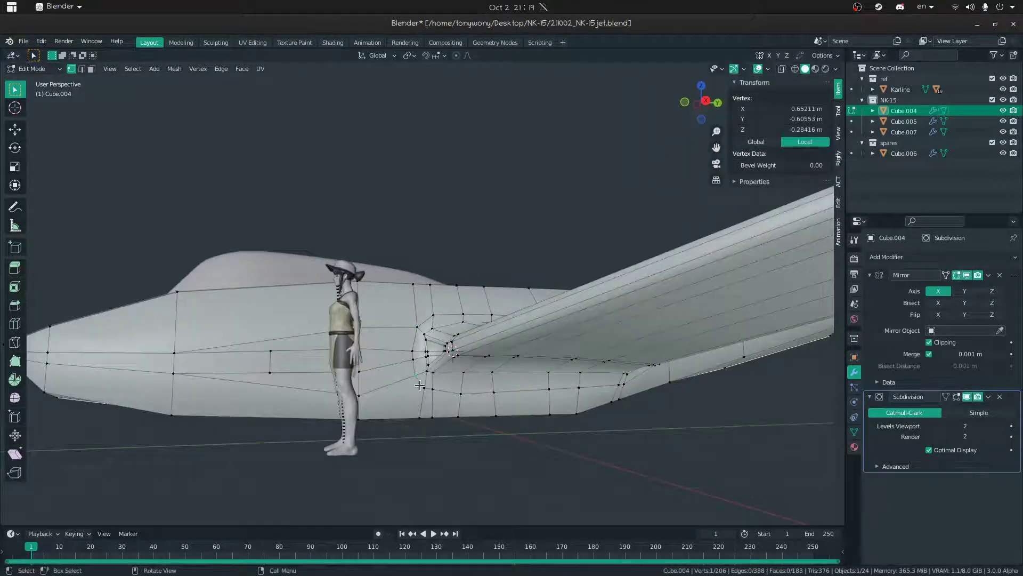
{"action": "key", "text": "g"}
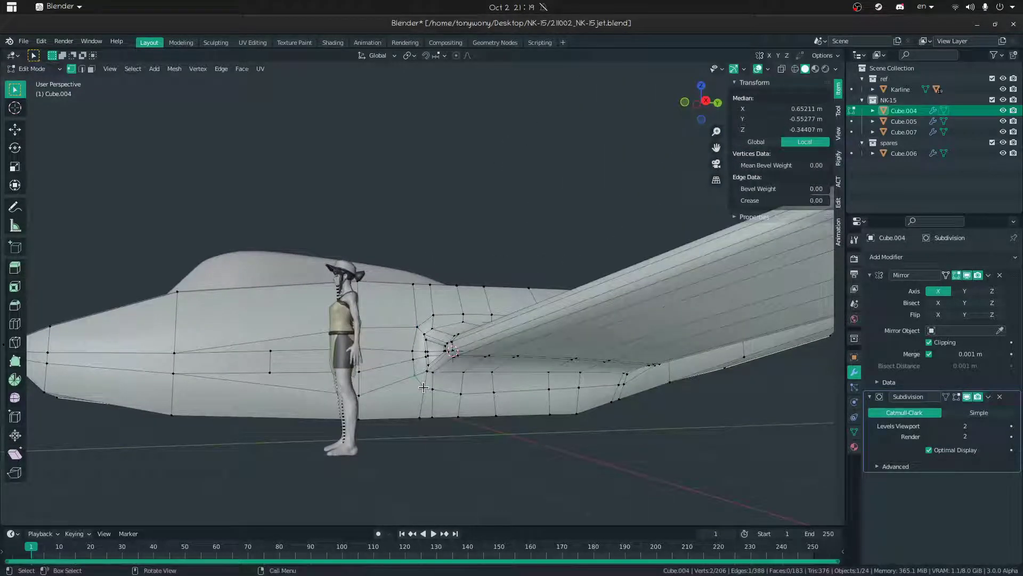
{"action": "key", "text": "m"}
{"action": "left_click", "coordinate": [396, 400]}
{"action": "key", "text": "Tab"}
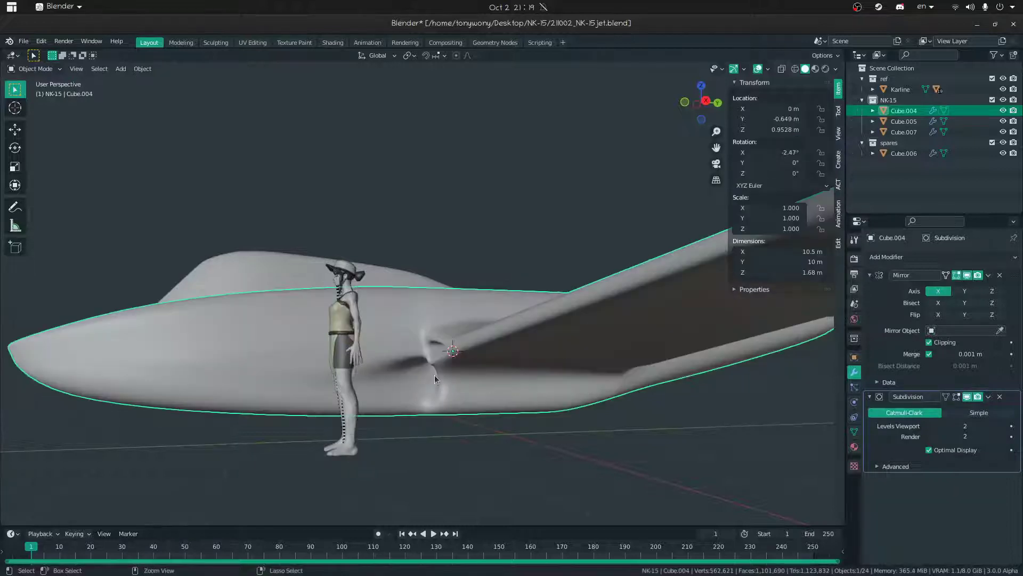
- Merge the two lower fuselage side vertices ahead of the wing root using Collapse
{"action": "key", "text": "Tab"}
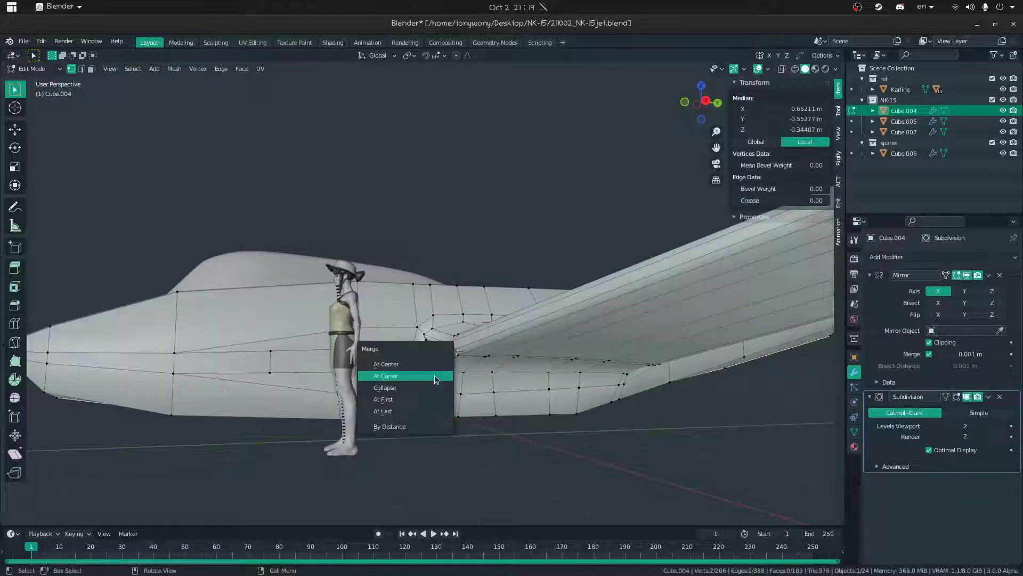
{"action": "left_click", "coordinate": [416, 386]}
{"action": "key", "text": "Tab"}
{"action": "middle_click_drag", "start_coordinate": [512, 366], "coordinate": [496, 382]}
- Hide the spares collection containing the vertical fin that stands by the wing
{"action": "key", "text": "shift+grave"}
{"action": "key", "text": "s"}
{"action": "left_click", "coordinate": [422, 293]}
{"action": "middle_click_drag", "start_coordinate": [423, 292], "coordinate": [371, 303]}
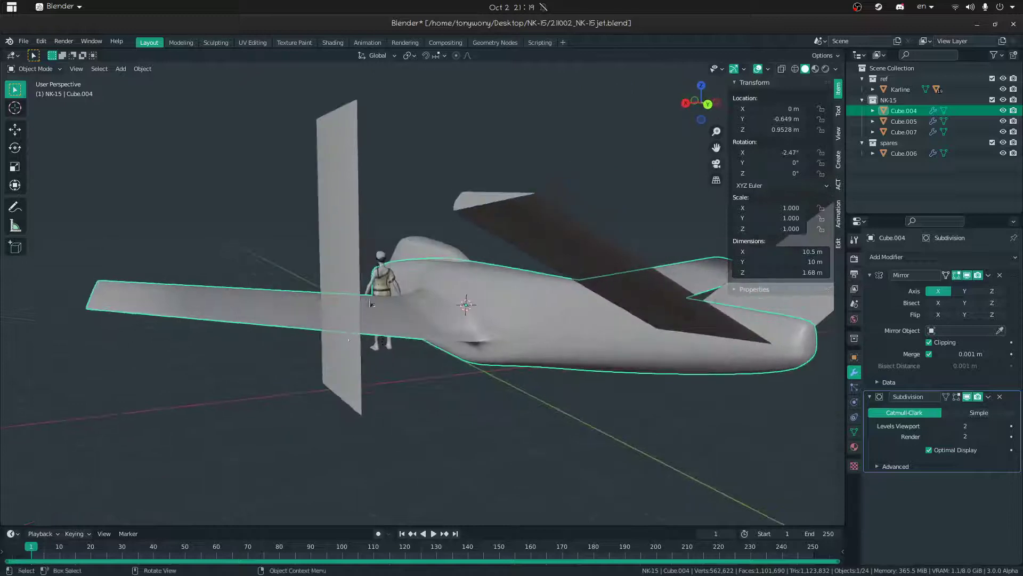
{"action": "left_click", "coordinate": [349, 339]}
{"action": "left_click", "coordinate": [1003, 153]}
{"action": "middle_click_drag", "start_coordinate": [613, 251], "coordinate": [528, 239]}
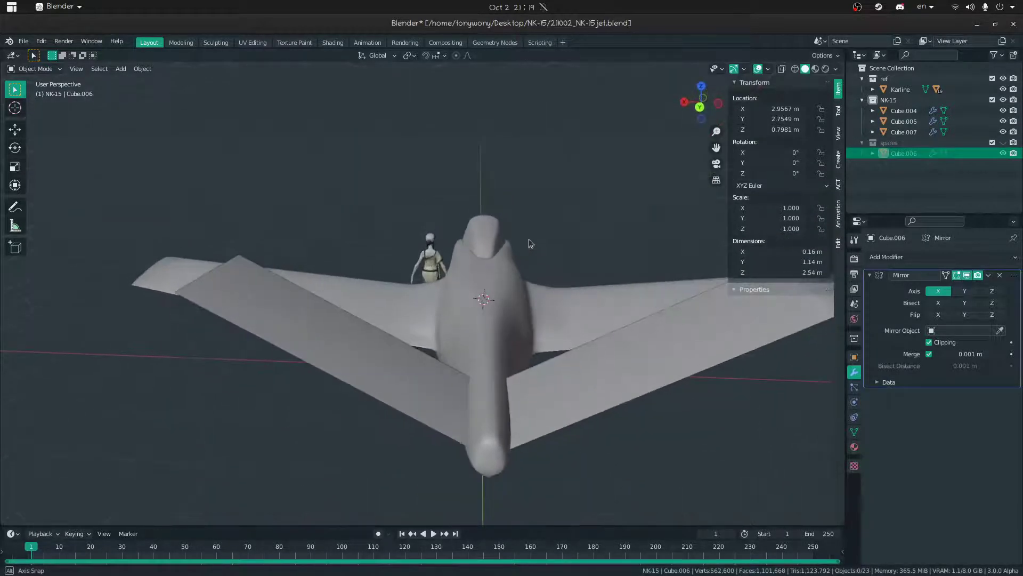
- Reposition the two upper side vertices of the rear fuselage along X by moving and scaling them
{"action": "key", "text": "Tab"}
{"action": "key", "text": "Tab"}
{"action": "left_click", "coordinate": [491, 310]}
{"action": "key", "text": "Tab"}
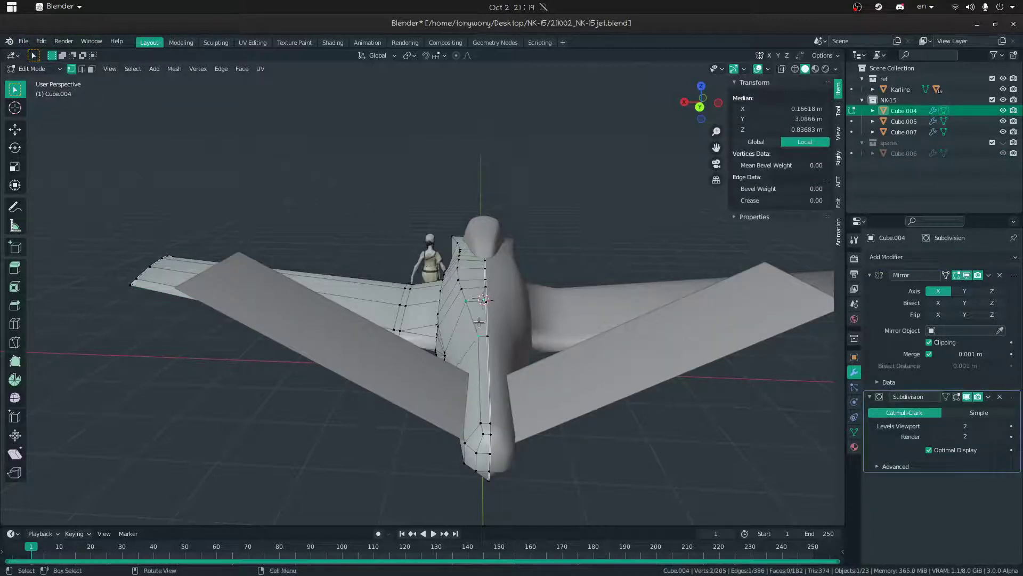
{"action": "key", "text": "g"}
{"action": "left_click", "coordinate": [473, 322]}
{"action": "key", "text": "s"}
{"action": "key", "text": "x"}
{"action": "left_click", "coordinate": [507, 327]}
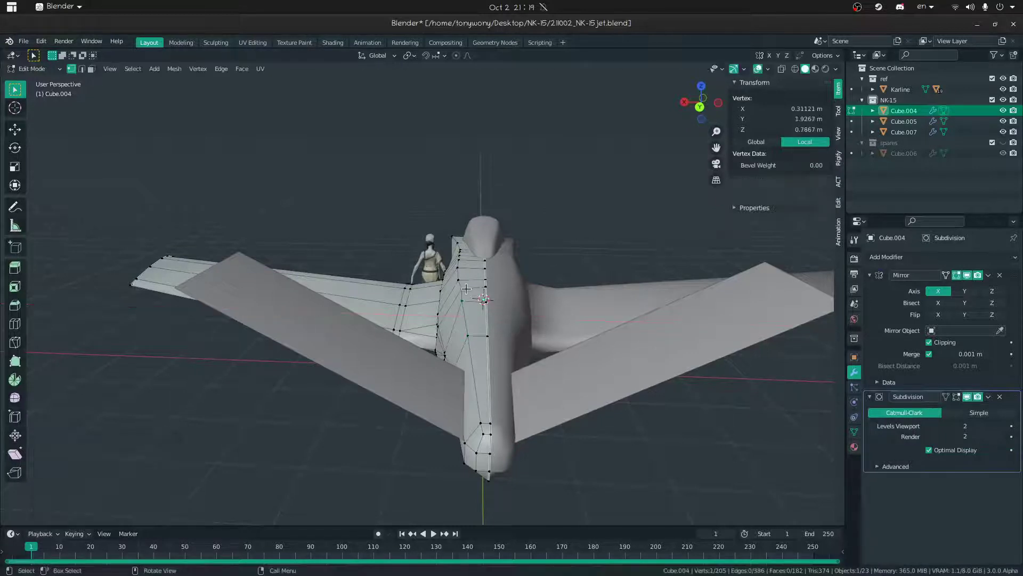
- Examine the tail and the fuselage's upper side edge from behind and from the front side
{"action": "left_click", "coordinate": [526, 291]}
{"action": "key", "text": "Tab"}
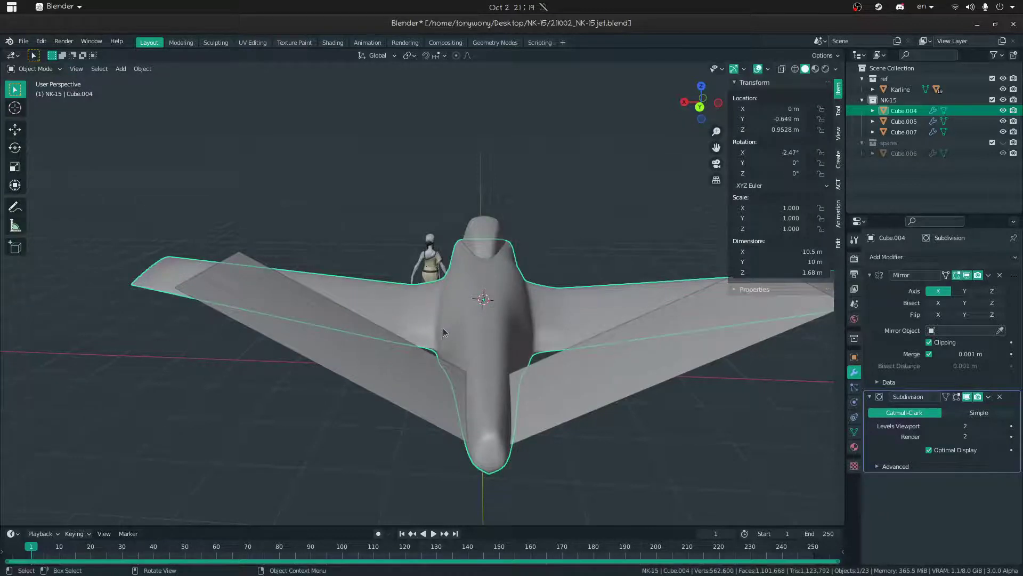
{"action": "middle_click_drag", "start_coordinate": [443, 330], "coordinate": [442, 315]}
{"action": "key", "text": "ctrl+Tab"}
{"action": "left_click", "coordinate": [468, 310]}
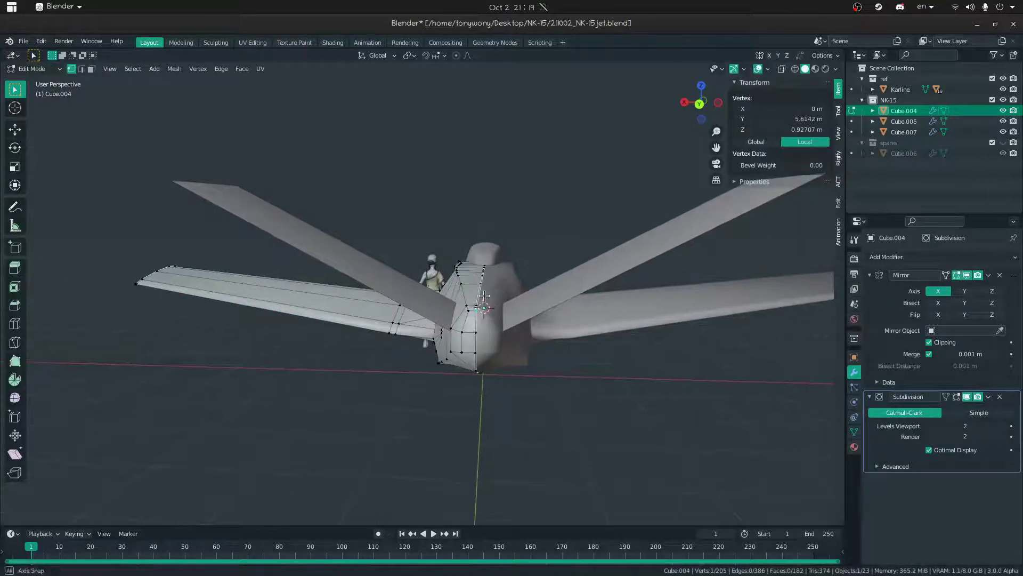
{"action": "key", "text": "shift+grave"}
{"action": "key", "text": "w"}
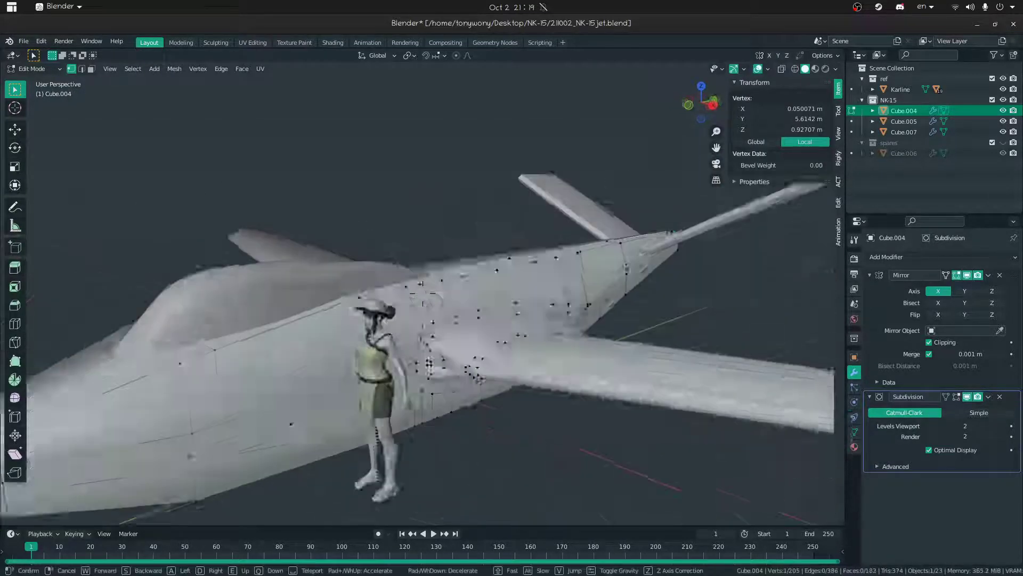
{"action": "left_click", "coordinate": [414, 292]}
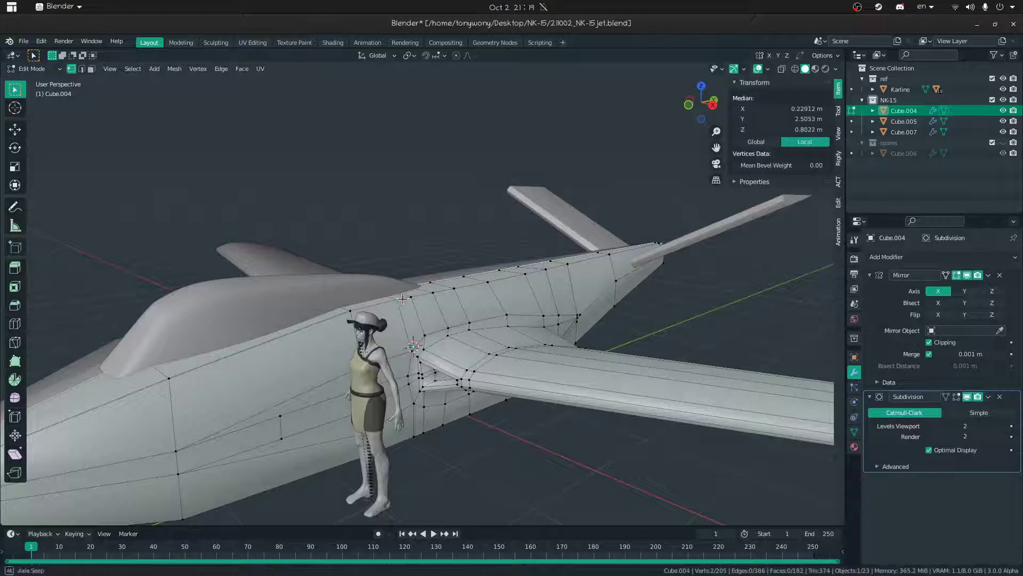
- Try to shift the fuselage's upper side edge path, from near the canopy to the tail, vertically along Z
{"action": "middle_click_drag", "start_coordinate": [400, 297], "coordinate": [406, 318]}
{"action": "left_click", "coordinate": [647, 238], "text": "ctrl"}
{"action": "middle_click_drag", "start_coordinate": [647, 238], "coordinate": [485, 240]}
{"action": "key", "text": "g"}
{"action": "key", "text": "z"}
{"action": "left_click", "coordinate": [510, 253]}
{"action": "key", "text": "Tab"}
{"action": "left_click", "coordinate": [486, 253]}
{"action": "key", "text": "Tab"}
{"action": "left_click", "coordinate": [572, 243]}
{"action": "key", "text": "Tab"}
{"action": "key", "text": "Tab"}
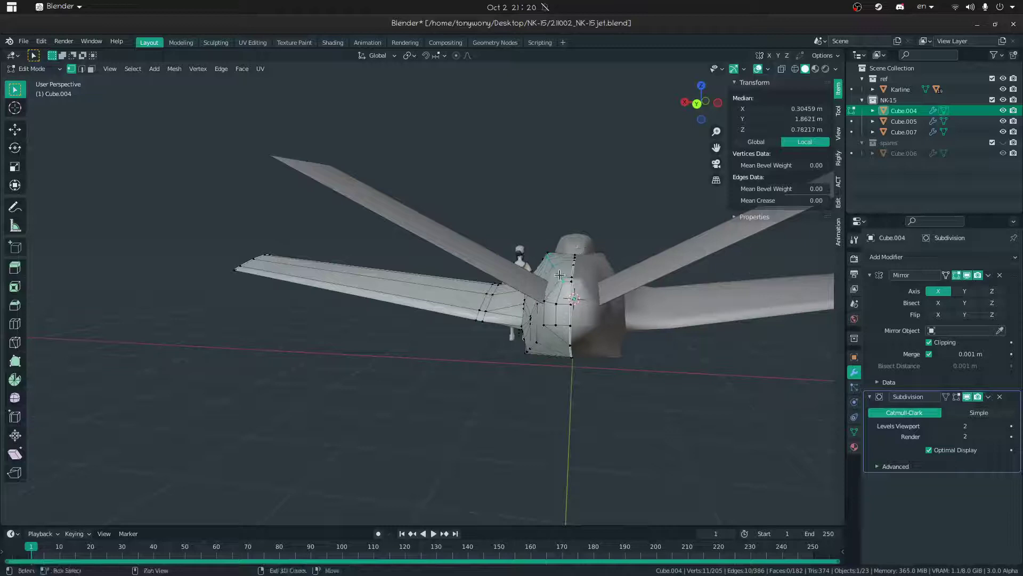
{"action": "key", "text": "g"}
{"action": "key", "text": "z"}
{"action": "left_click", "coordinate": [586, 249]}
- Lower the upper side edge at the tail tip about 0.018 m along Z
{"action": "left_click", "coordinate": [561, 282]}
{"action": "key", "text": "g"}
{"action": "key", "text": "z"}
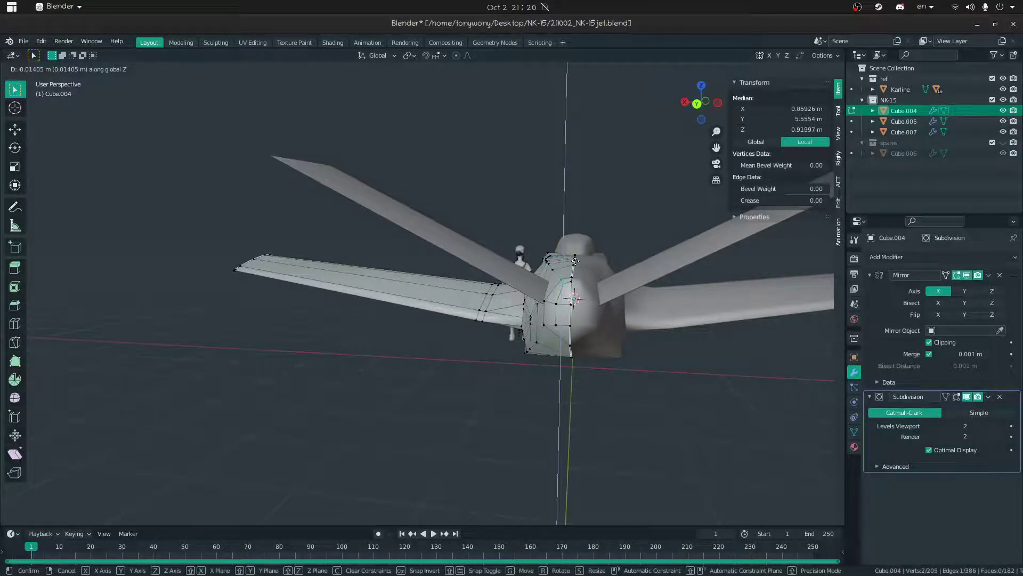
{"action": "left_click", "coordinate": [576, 261]}
{"action": "key", "text": "Tab"}
- Edge-slide the fuselage's top edge just ahead of the wing toward the nose with a factor of -0.382
{"action": "middle_click_drag", "start_coordinate": [475, 255], "coordinate": [519, 309]}
{"action": "scroll", "coordinate": [564, 284], "scroll_direction": "up", "scroll_amount": 3}
{"action": "scroll", "coordinate": [563, 283], "scroll_direction": "down", "scroll_amount": 4}
{"action": "key", "text": "Tab"}
{"action": "scroll", "coordinate": [518, 309], "scroll_direction": "up", "scroll_amount": 5}
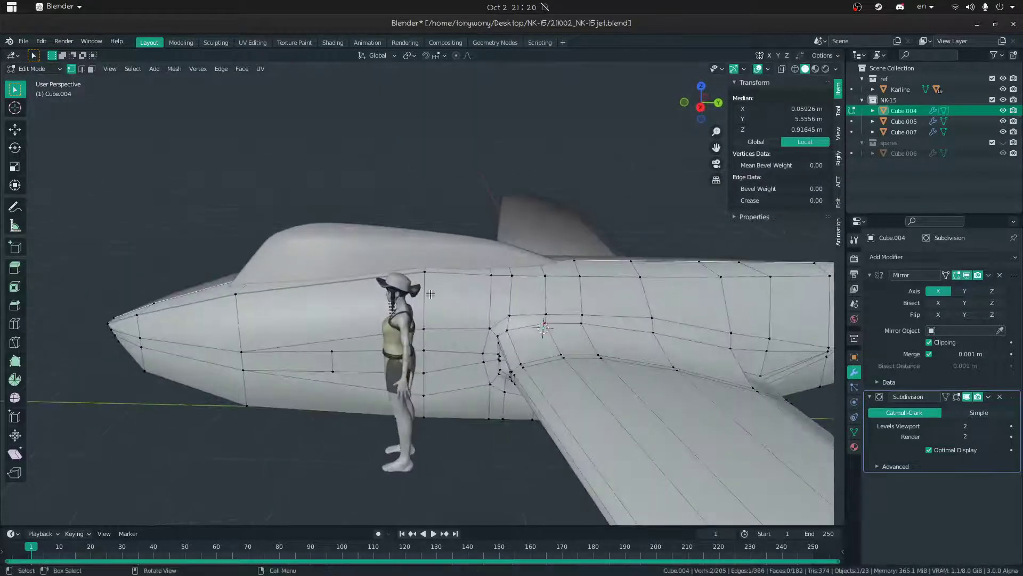
{"action": "key", "text": "g"}
{"action": "left_click", "coordinate": [473, 266]}
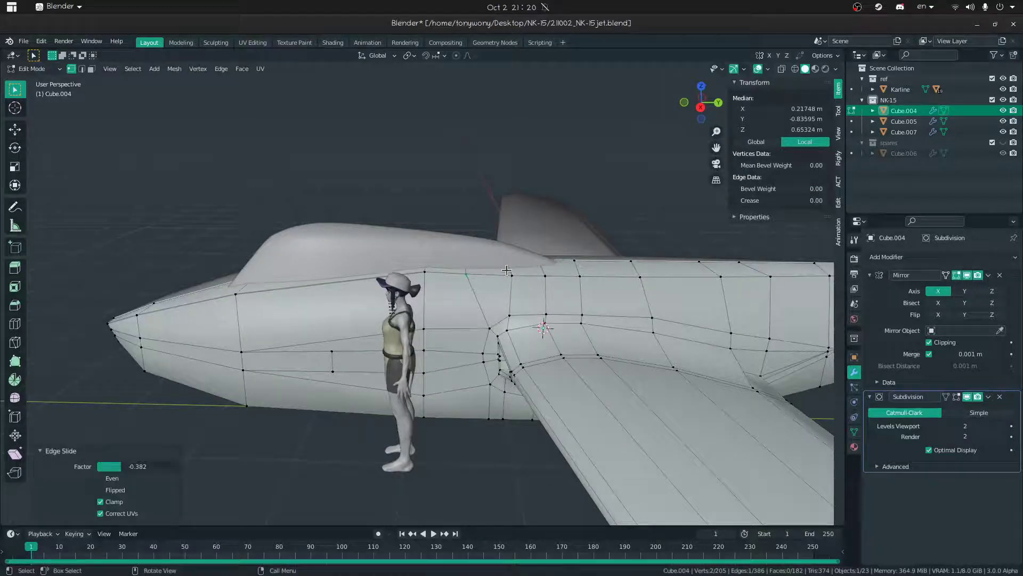
- Edge-slide the fuselage's lower edge just ahead of the wing toward the nose
{"action": "middle_click_drag", "start_coordinate": [473, 300], "coordinate": [467, 334]}
{"action": "left_click", "coordinate": [455, 291]}
{"action": "middle_click_drag", "start_coordinate": [454, 292], "coordinate": [483, 391]}
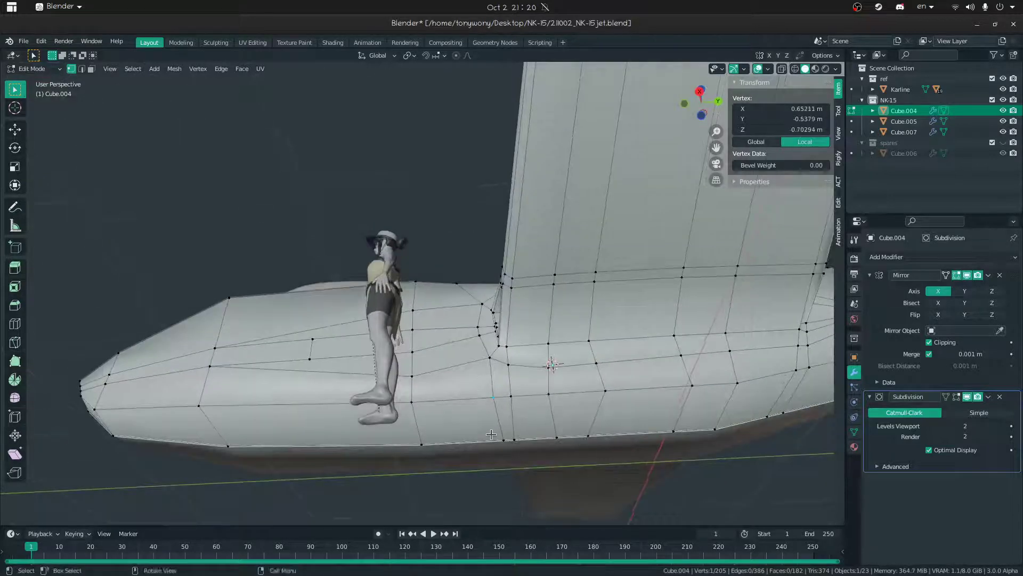
{"action": "key", "text": "g"}
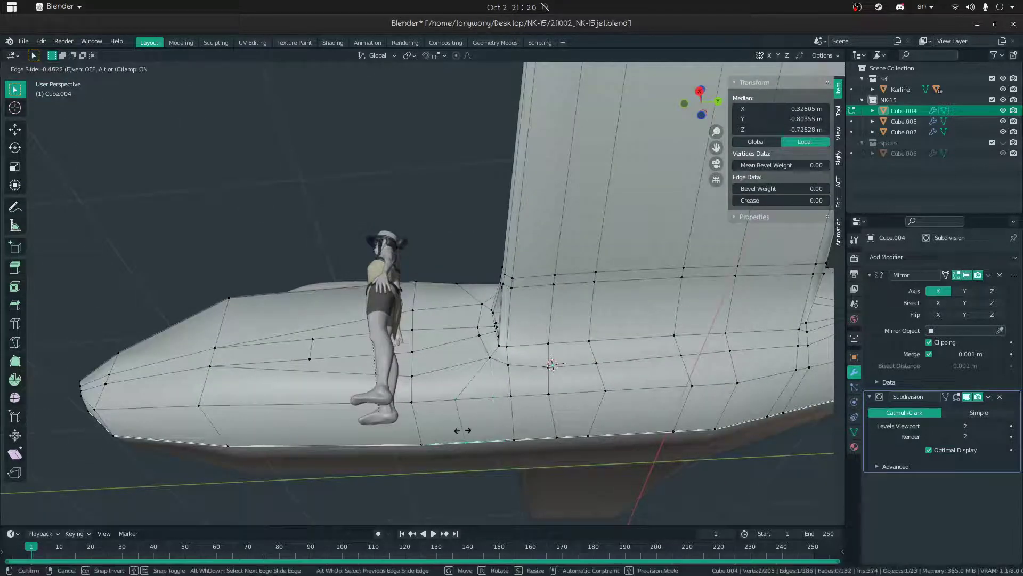
{"action": "left_click", "coordinate": [365, 421]}
- Examine the smoothed fuselage from the underside, from behind and from the front
{"action": "key", "text": "Tab"}
{"action": "middle_click_drag", "start_coordinate": [406, 380], "coordinate": [276, 308], "text": "shift"}
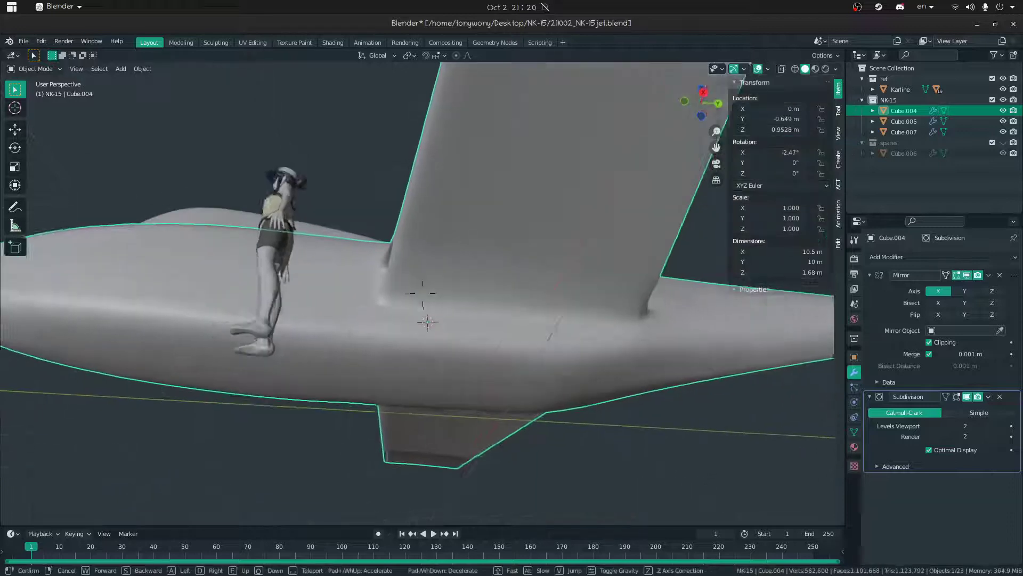
{"action": "scroll", "coordinate": [436, 251], "scroll_direction": "down", "scroll_amount": 4}
{"action": "middle_click_drag", "start_coordinate": [437, 251], "coordinate": [304, 286]}
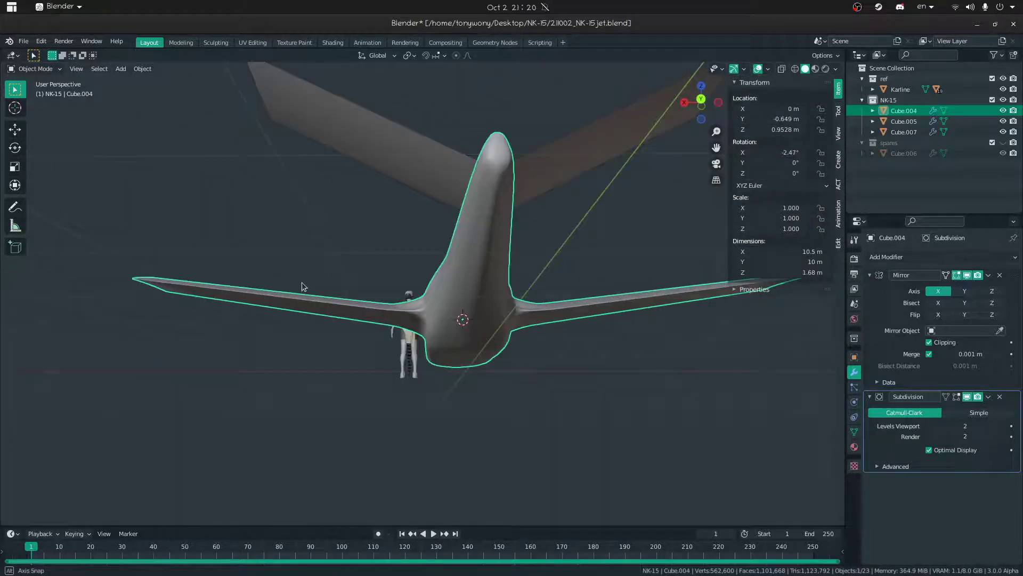
{"action": "key", "text": "Tab"}
{"action": "middle_click_drag", "start_coordinate": [455, 333], "coordinate": [503, 359]}
{"action": "key", "text": "Tab"}
{"action": "key", "text": "Tab"}
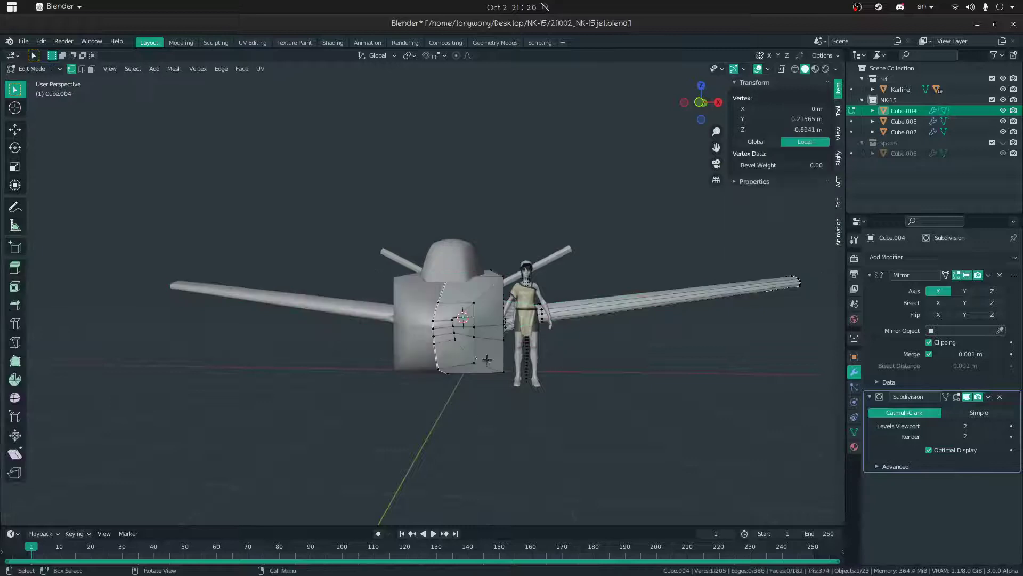
- Move the vertex path along the forward fuselage's lower side inward about 0.128 m along X
{"action": "left_click", "coordinate": [454, 339]}
{"action": "middle_click_drag", "start_coordinate": [454, 339], "coordinate": [404, 233]}
{"action": "left_click", "coordinate": [445, 286], "text": "ctrl"}
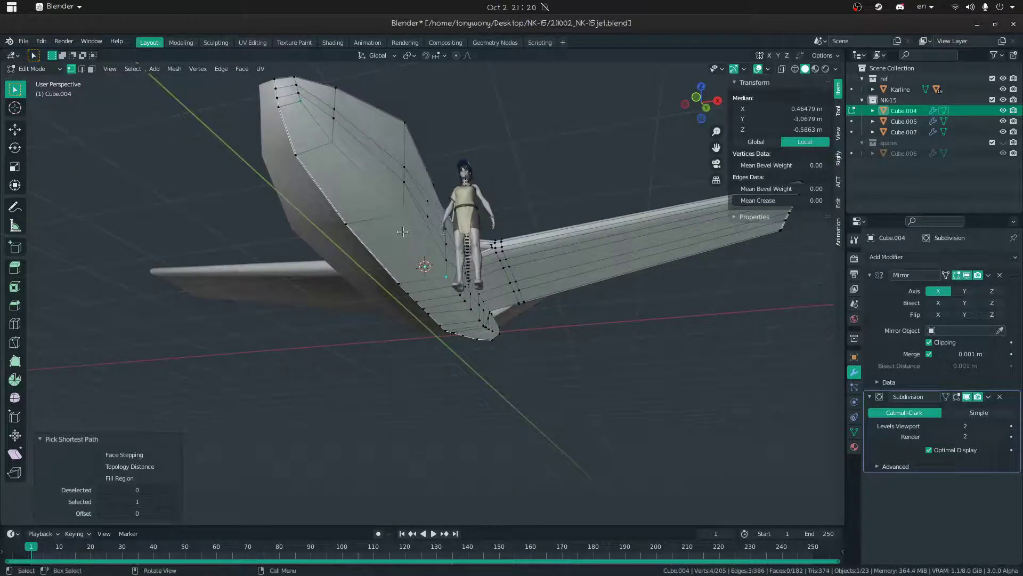
{"action": "key", "text": "g"}
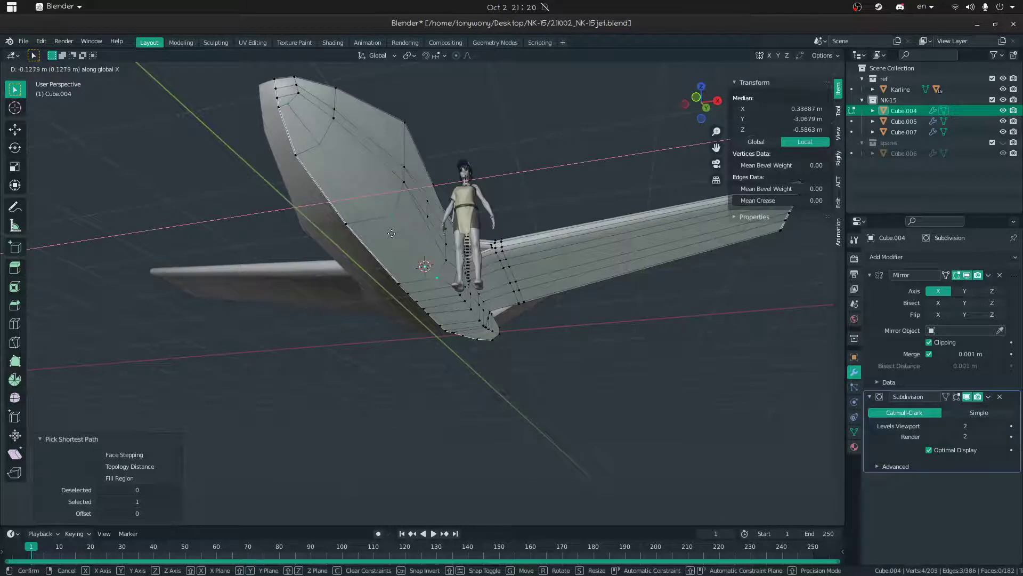
{"action": "left_click", "coordinate": [392, 233]}
{"action": "key", "text": "Tab"}
{"action": "middle_click_drag", "start_coordinate": [281, 191], "coordinate": [299, 209]}
{"action": "key", "text": "Tab"}
{"action": "left_click", "coordinate": [411, 269]}
{"action": "key", "text": "g"}
{"action": "key", "text": "z"}
{"action": "right_click", "coordinate": [434, 280]}
{"action": "key", "text": "Tab"}
{"action": "middle_click_drag", "start_coordinate": [434, 280], "coordinate": [441, 289]}
{"action": "key", "text": "Tab"}
{"action": "left_click", "coordinate": [439, 289]}
{"action": "right_click", "coordinate": [439, 290]}
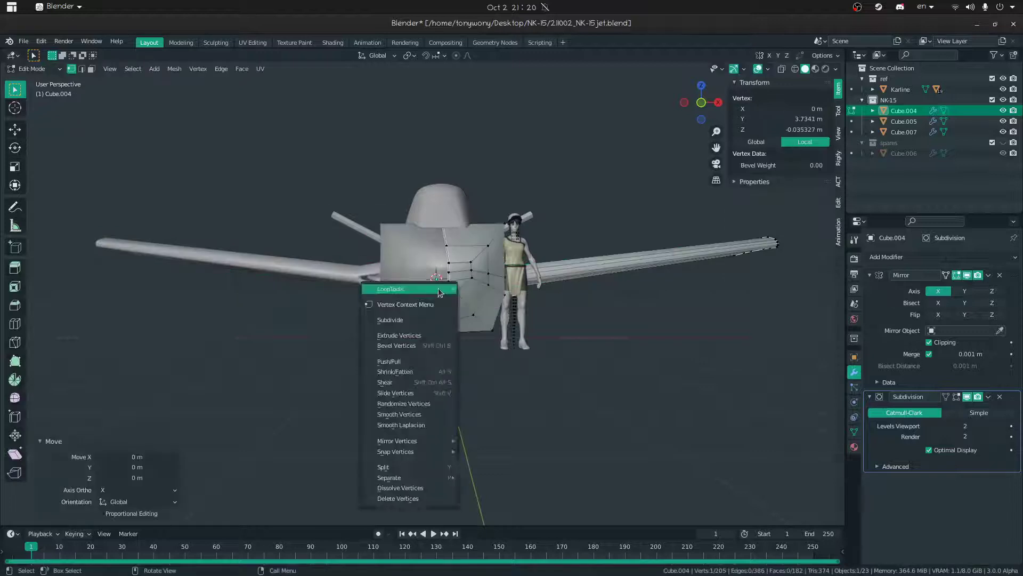
- Shift the lower inner vertex at the nose tip vertically along Z and about 0.029 m outward along X
{"action": "left_click", "coordinate": [453, 270]}
{"action": "key", "text": "g"}
{"action": "key", "text": "z"}
{"action": "left_click", "coordinate": [397, 285]}
{"action": "key", "text": "Tab"}
{"action": "middle_click_drag", "start_coordinate": [427, 283], "coordinate": [419, 283]}
{"action": "scroll", "coordinate": [420, 283], "scroll_direction": "up", "scroll_amount": 4}
{"action": "key", "text": "Tab"}
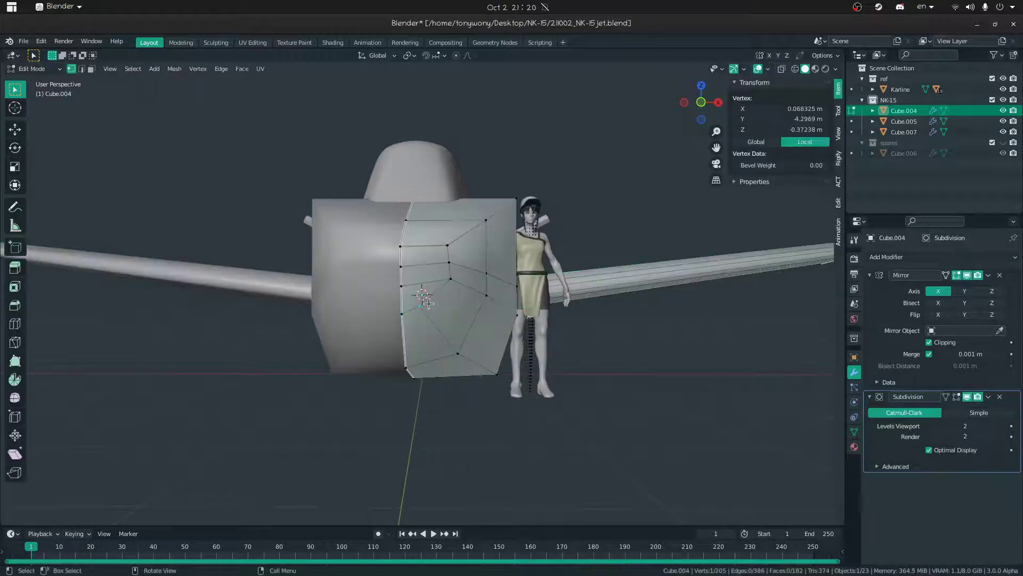
{"action": "key", "text": "g"}
{"action": "left_click", "coordinate": [436, 306]}
- Examine the reshaped nose in Object Mode from the front quarter and from the side
{"action": "key", "text": "Tab"}
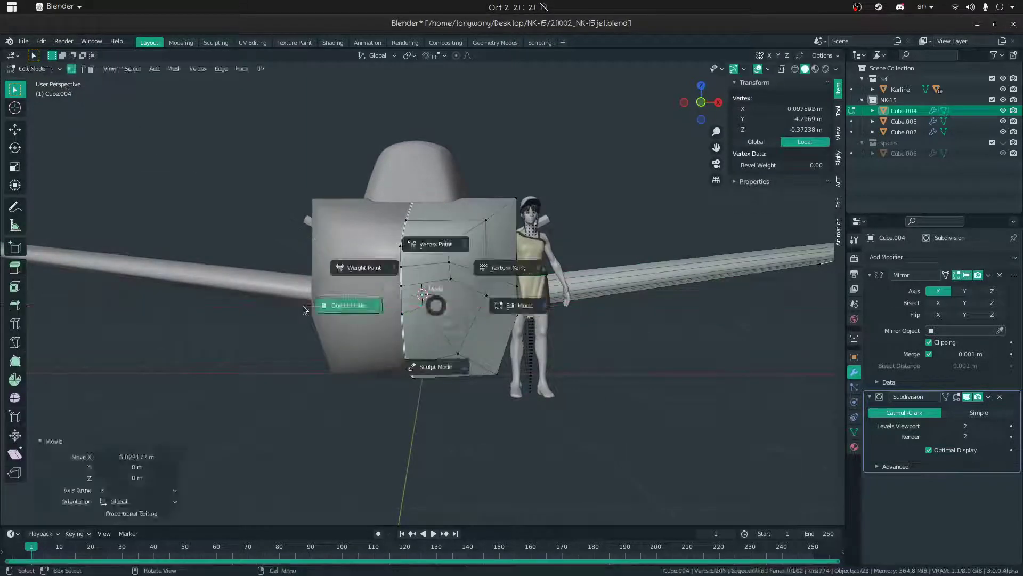
{"action": "middle_click_drag", "start_coordinate": [406, 304], "coordinate": [359, 302]}
{"action": "key", "text": "shift+grave"}
{"action": "key", "text": "s"}
{"action": "key", "text": "q"}
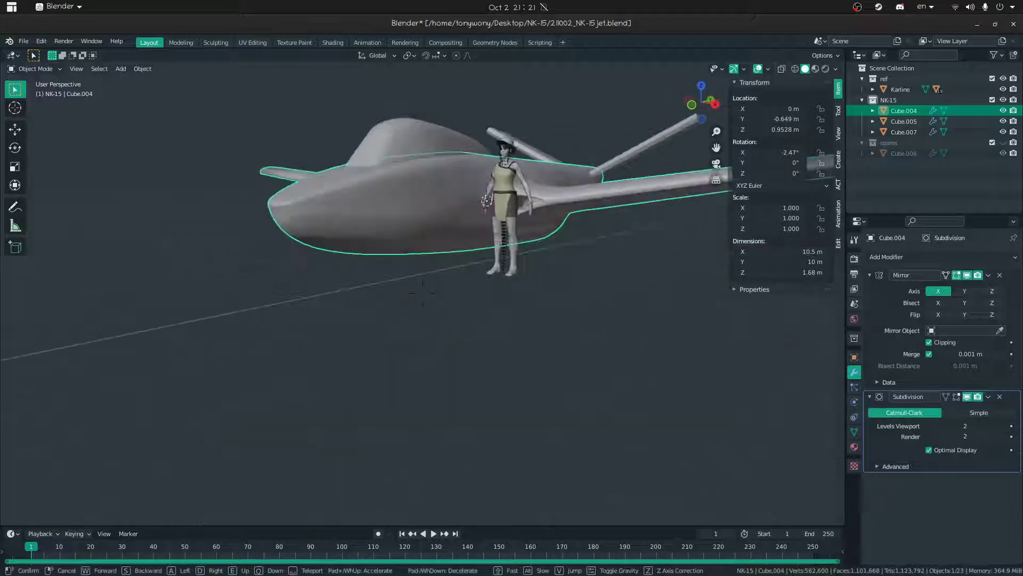
{"action": "left_click", "coordinate": [457, 282]}
{"action": "left_click", "coordinate": [615, 410]}
{"action": "middle_click_drag", "start_coordinate": [615, 410], "coordinate": [557, 401]}
- Move the standing reference figure horizontally toward the jet's nose, keeping its height locked
{"action": "left_click", "coordinate": [390, 389]}
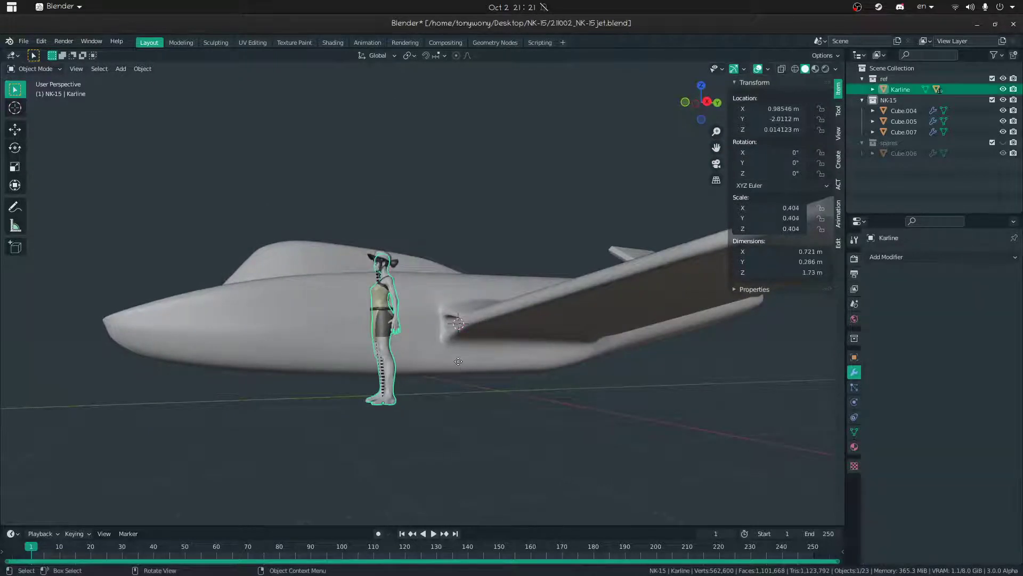
{"action": "key", "text": "g"}
{"action": "key", "text": "shift+z"}
{"action": "left_click", "coordinate": [137, 365]}
- Open the fuselage mesh for editing at the front of the wing root, with face selection active
{"action": "left_click", "coordinate": [319, 320]}
{"action": "middle_click_drag", "start_coordinate": [318, 324], "coordinate": [425, 306]}
{"action": "scroll", "coordinate": [319, 325], "scroll_direction": "up", "scroll_amount": 4}
{"action": "key", "text": "Tab"}
{"action": "left_click", "coordinate": [416, 270]}
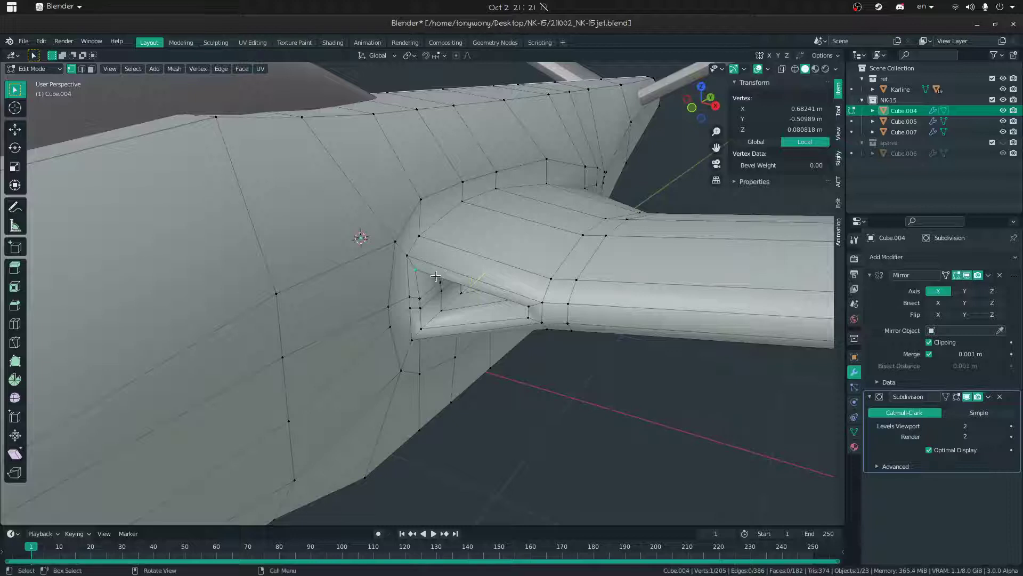
{"action": "middle_click_drag", "start_coordinate": [436, 276], "coordinate": [472, 218]}
{"action": "middle_click_drag", "start_coordinate": [465, 288], "coordinate": [353, 299], "text": "shift"}
{"action": "scroll", "coordinate": [421, 292], "scroll_direction": "up", "scroll_amount": 7}
{"action": "left_click", "coordinate": [373, 292]}
{"action": "scroll", "coordinate": [356, 304], "scroll_direction": "down", "scroll_amount": 4}
{"action": "scroll", "coordinate": [346, 348], "scroll_direction": "up", "scroll_amount": 3}
{"action": "key", "text": "3"}
- Delete the inner wall faces in the forward part of the wing-root opening
{"action": "left_click", "coordinate": [418, 323]}
{"action": "key", "text": "x"}
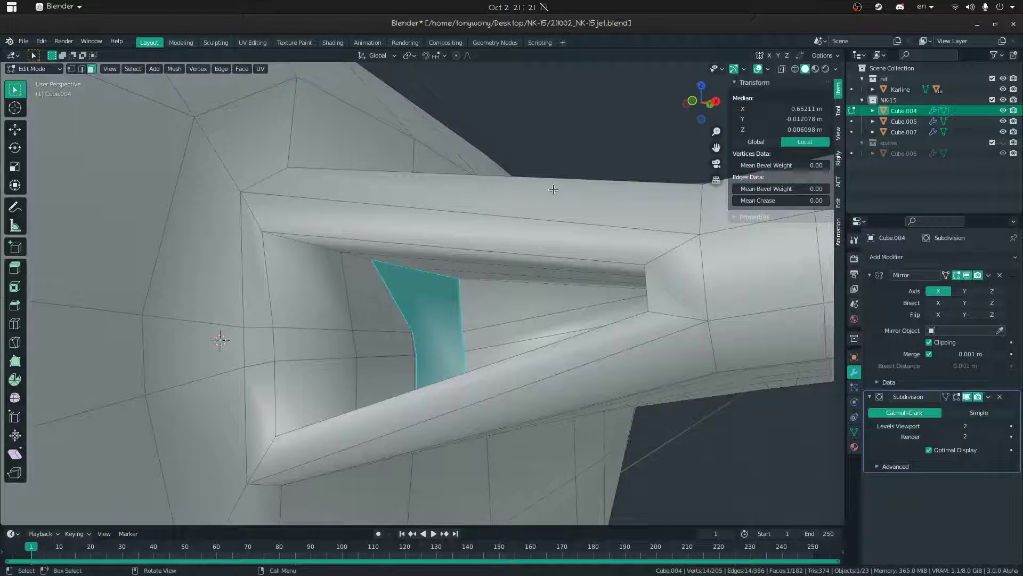
{"action": "left_click", "coordinate": [312, 285], "text": "ctrl+shift"}
{"action": "middle_click_drag", "start_coordinate": [312, 287], "coordinate": [315, 293]}
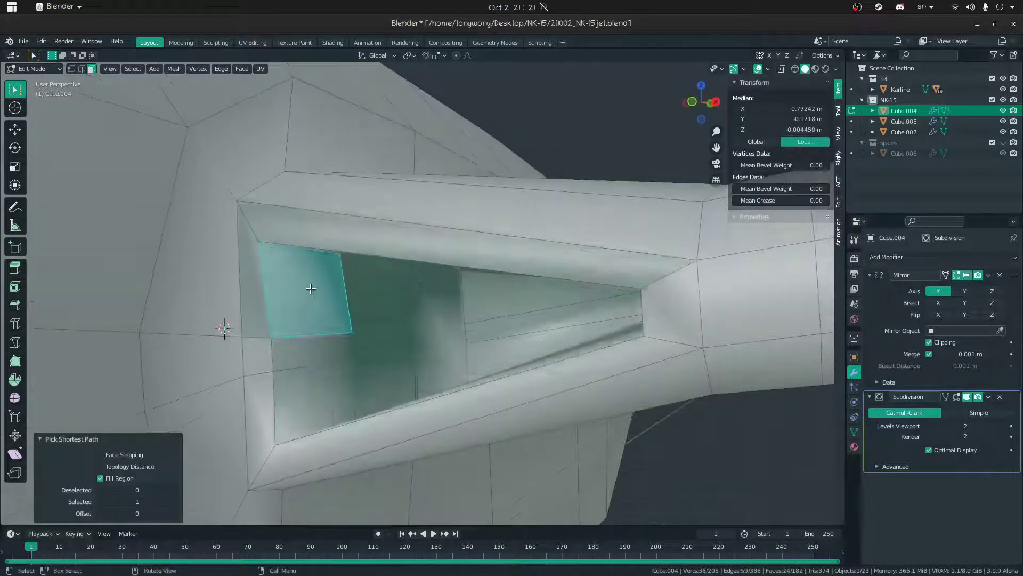
{"action": "left_click", "coordinate": [316, 295]}
{"action": "left_click", "coordinate": [438, 361], "text": "ctrl+shift"}
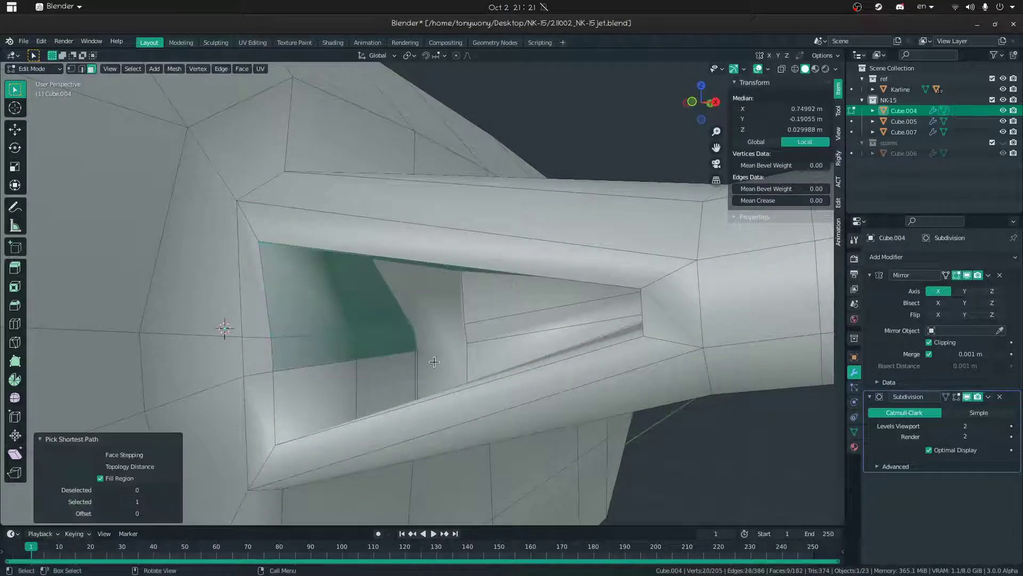
{"action": "left_click", "coordinate": [435, 362]}
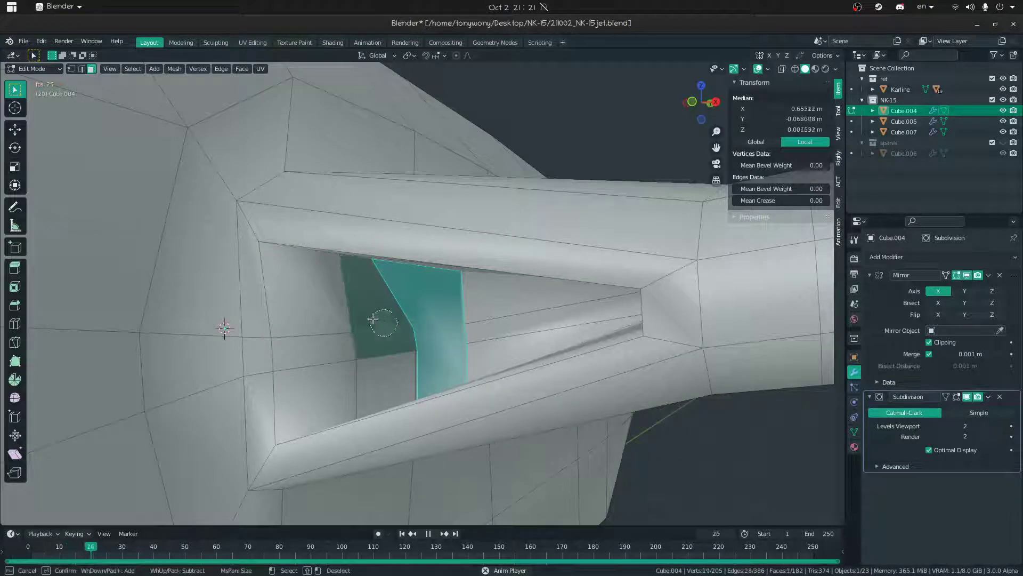
{"action": "left_click_drag", "start_coordinate": [373, 318], "coordinate": [362, 388]}
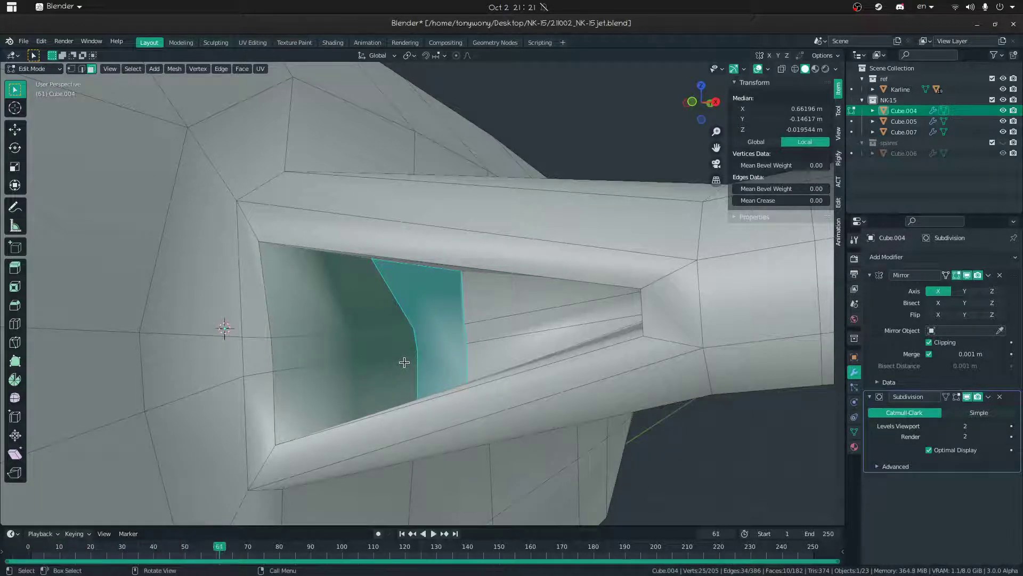
{"action": "key", "text": "x"}
{"action": "left_click", "coordinate": [395, 315]}
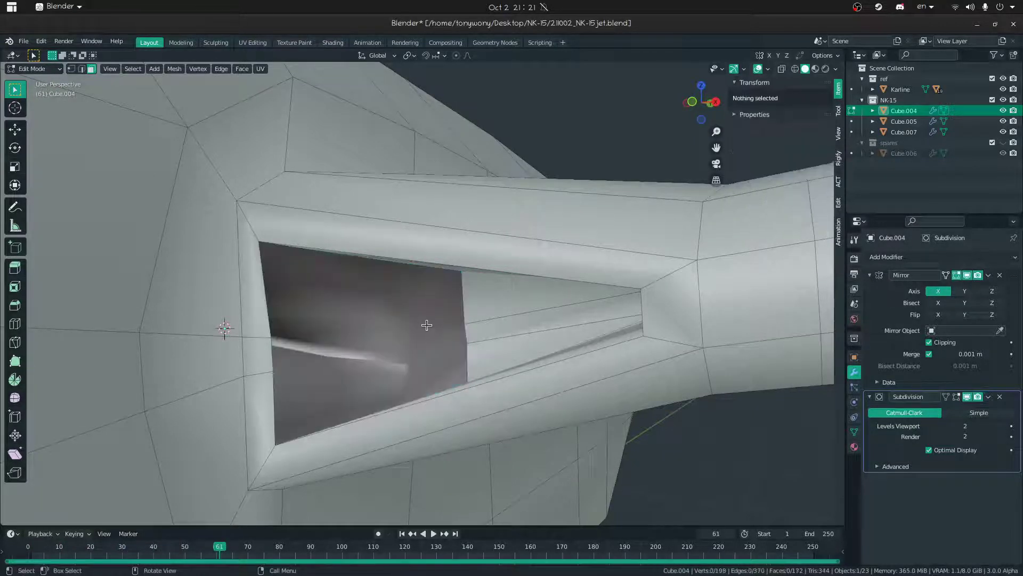
- Span the middle of the wing-root hole with a vertical face, save the file and split the face with two loop cuts
{"action": "left_click", "coordinate": [452, 281]}
{"action": "middle_click_drag", "start_coordinate": [447, 279], "coordinate": [394, 300]}
{"action": "left_click", "coordinate": [417, 261]}
{"action": "middle_click_drag", "start_coordinate": [375, 386], "coordinate": [381, 324]}
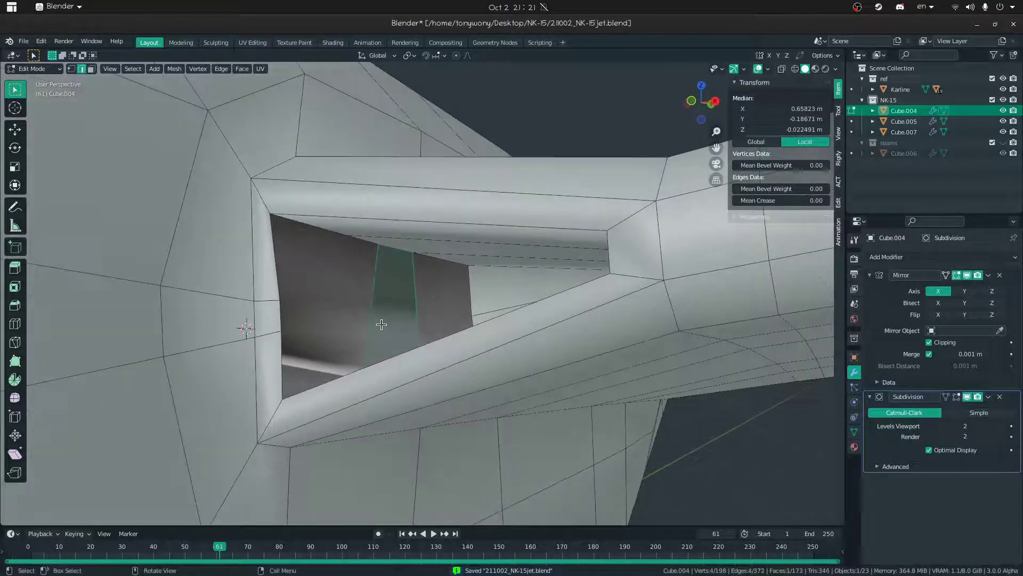
{"action": "left_click", "coordinate": [383, 296]}
{"action": "right_click", "coordinate": [381, 290]}
- Fill the middle gap between the new face strip and the hole's rear edge with a face
{"action": "left_click", "coordinate": [361, 240]}
{"action": "middle_click_drag", "start_coordinate": [354, 253], "coordinate": [342, 273]}
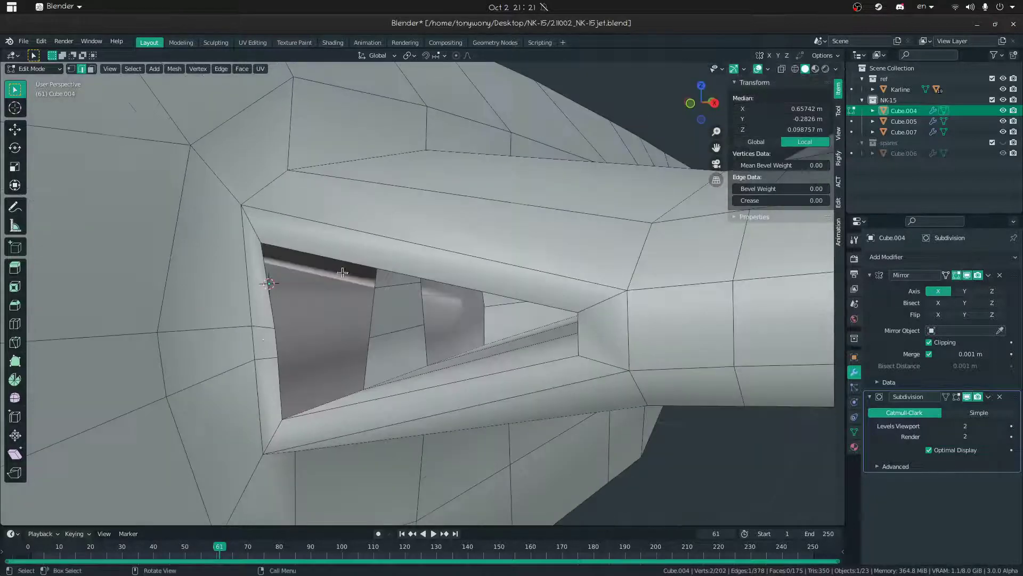
{"action": "left_click", "coordinate": [357, 313], "text": "shift"}
{"action": "middle_click_drag", "start_coordinate": [357, 314], "coordinate": [447, 267]}
{"action": "left_click", "coordinate": [443, 264]}
{"action": "key", "text": "2"}
- Fill the middle gap ahead of the strip with a face and split it with a centred loop cut
{"action": "left_click", "coordinate": [395, 316]}
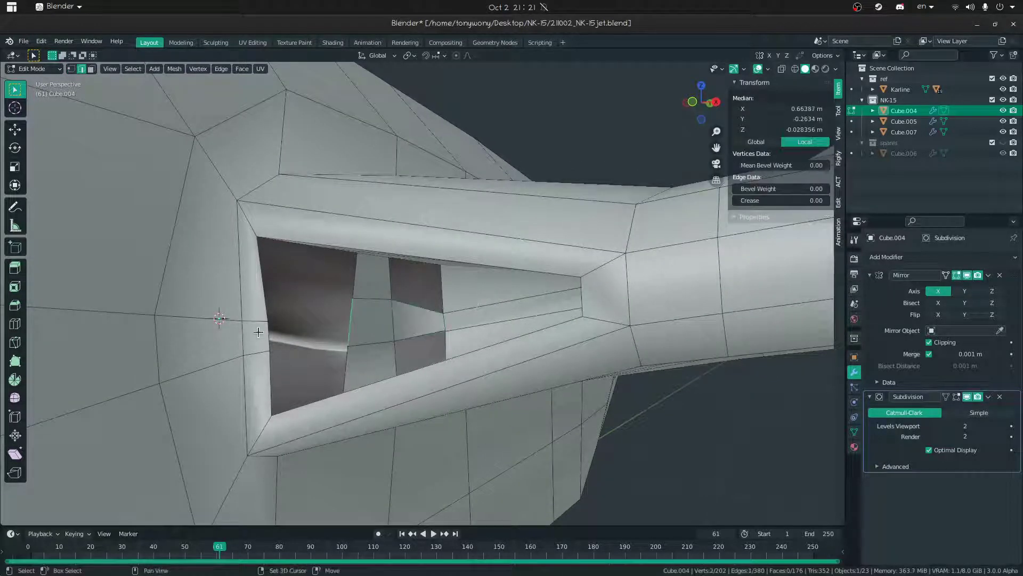
{"action": "key", "text": "ctrl+r"}
{"action": "left_click", "coordinate": [297, 322]}
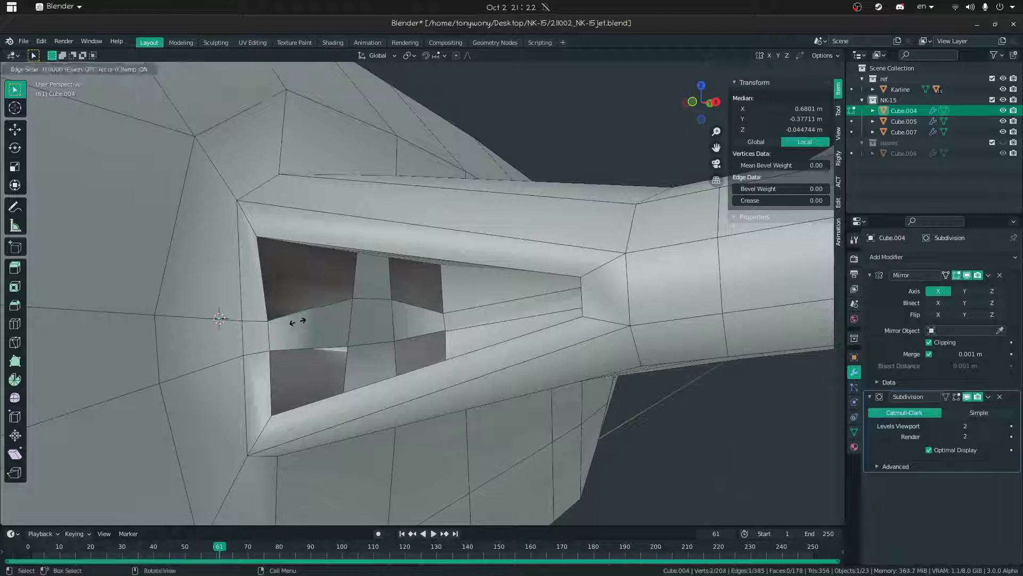
{"action": "right_click", "coordinate": [297, 321]}
- Add a loop cut to the rear middle face and slide it close to the hole's rear edge
{"action": "key", "text": "ctrl+r"}
{"action": "key", "text": "g"}
{"action": "key", "text": "g"}
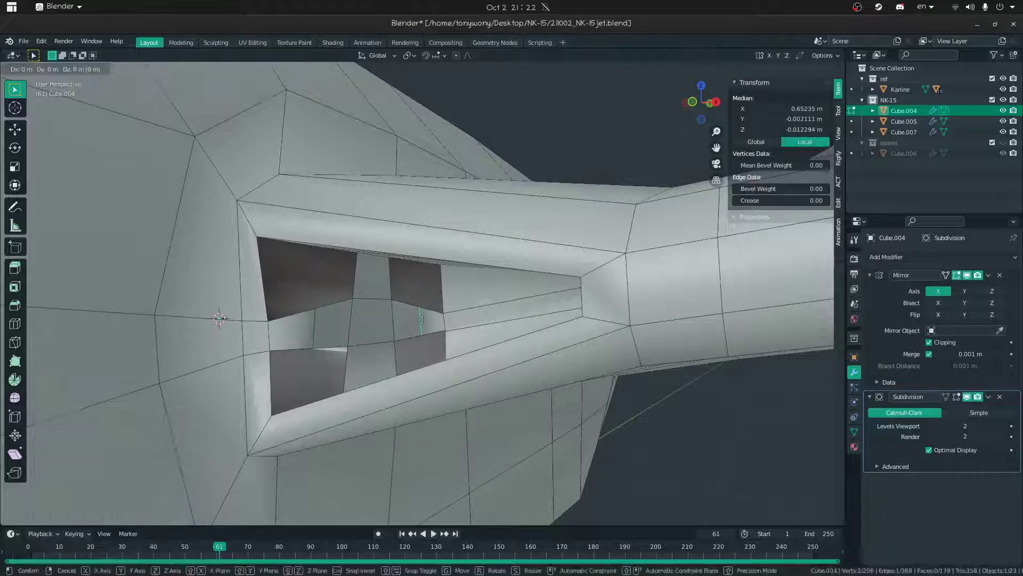
{"action": "left_click", "coordinate": [442, 320]}
- Fill the upper rear gap of the wing-root hole with two faces
{"action": "left_click", "coordinate": [443, 288]}
{"action": "key", "text": "g"}
{"action": "key", "text": "g"}
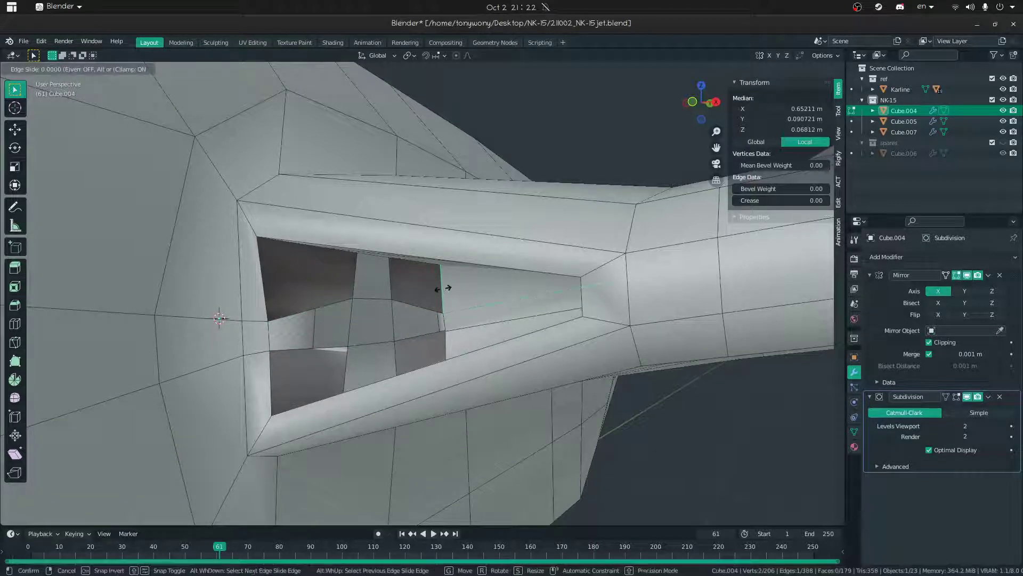
{"action": "key", "text": "Escape"}
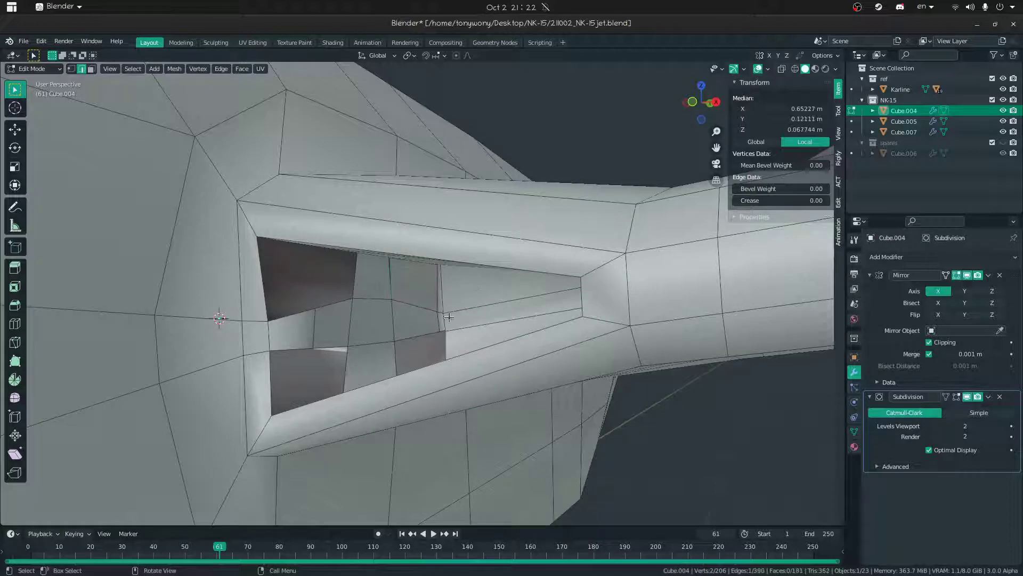
- Try to fill the lower rear gap and dissolve the selected geometry beside it
{"action": "middle_click_drag", "start_coordinate": [449, 341], "coordinate": [429, 354]}
{"action": "key", "text": "ctrl+x"}
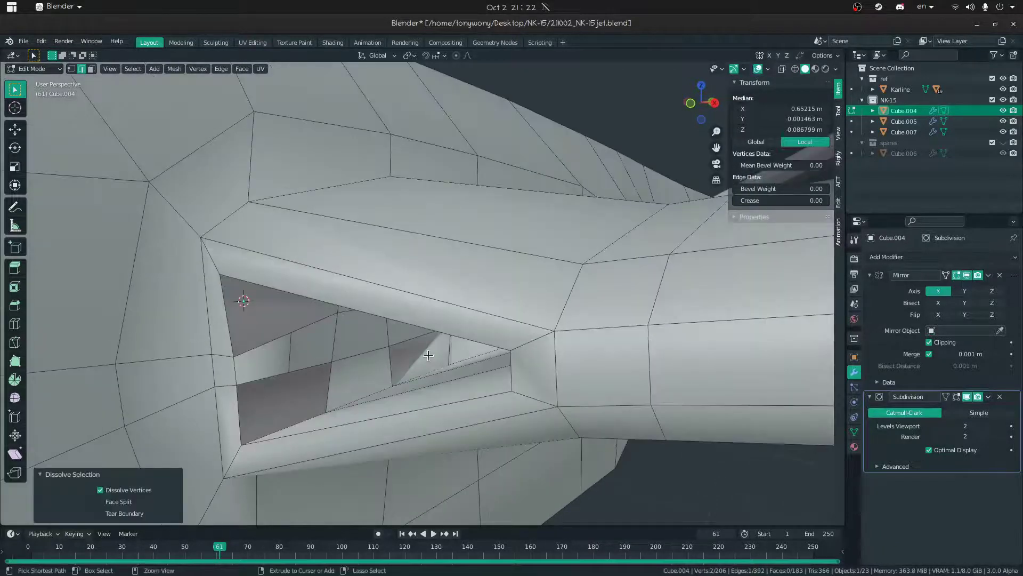
{"action": "key", "text": "ctrl+z"}
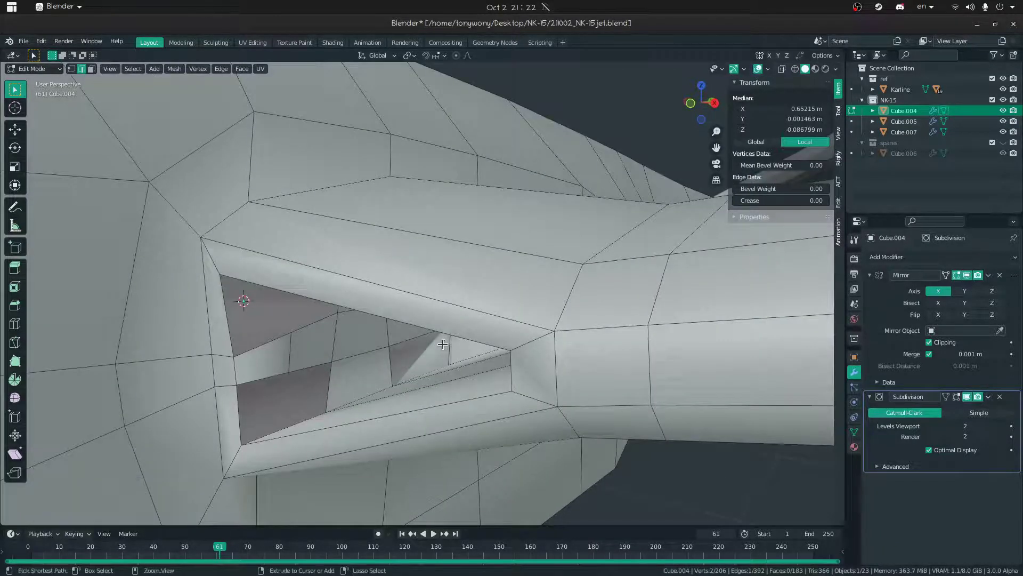
{"action": "key", "text": "ctrl+z"}
{"action": "key", "text": "ctrl+z"}
- Merge all of the mesh's vertices by distance to remove the duplicate at the hole's rear edge
{"action": "middle_click_drag", "start_coordinate": [442, 344], "coordinate": [423, 324]}
{"action": "key", "text": "shift+grave"}
{"action": "key", "text": "w"}
{"action": "key", "text": "s"}
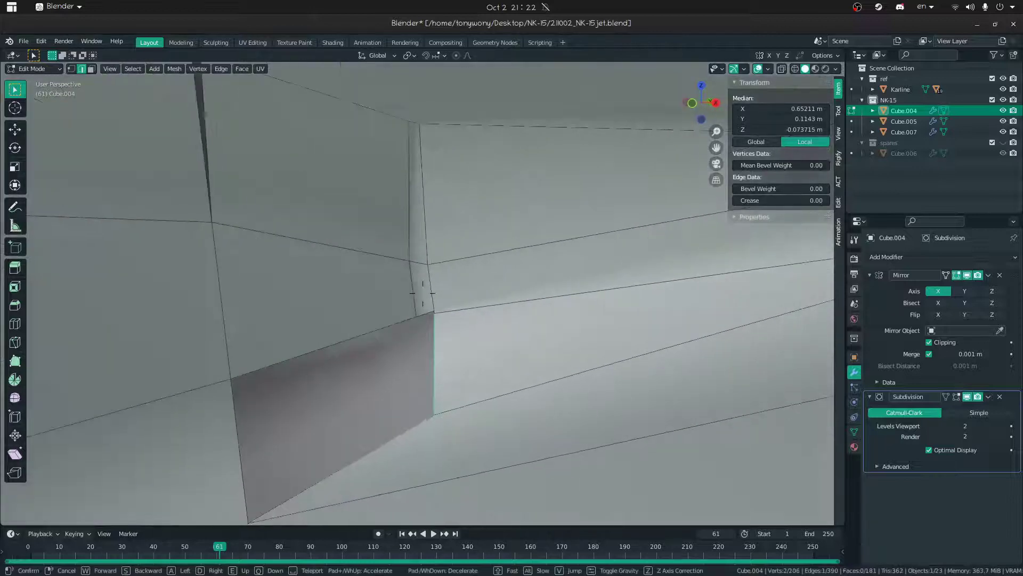
{"action": "left_click", "coordinate": [364, 257]}
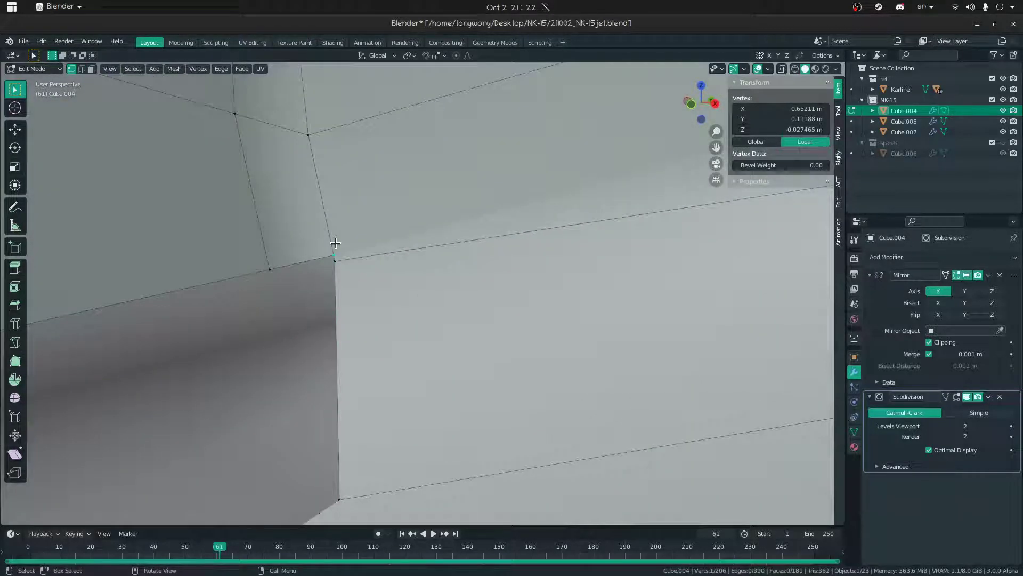
{"action": "key", "text": "a"}
{"action": "key", "text": "m"}
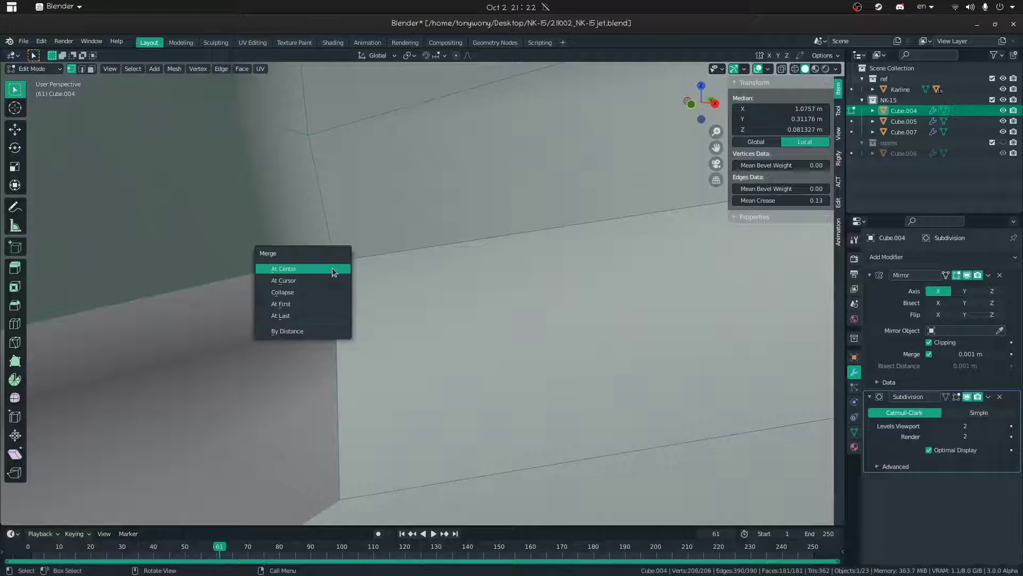
{"action": "left_click", "coordinate": [302, 335]}
- Fill the lower rear gap of the wing-root hole with faces and switch to vertex selection
{"action": "key", "text": "2"}
{"action": "left_click", "coordinate": [354, 300]}
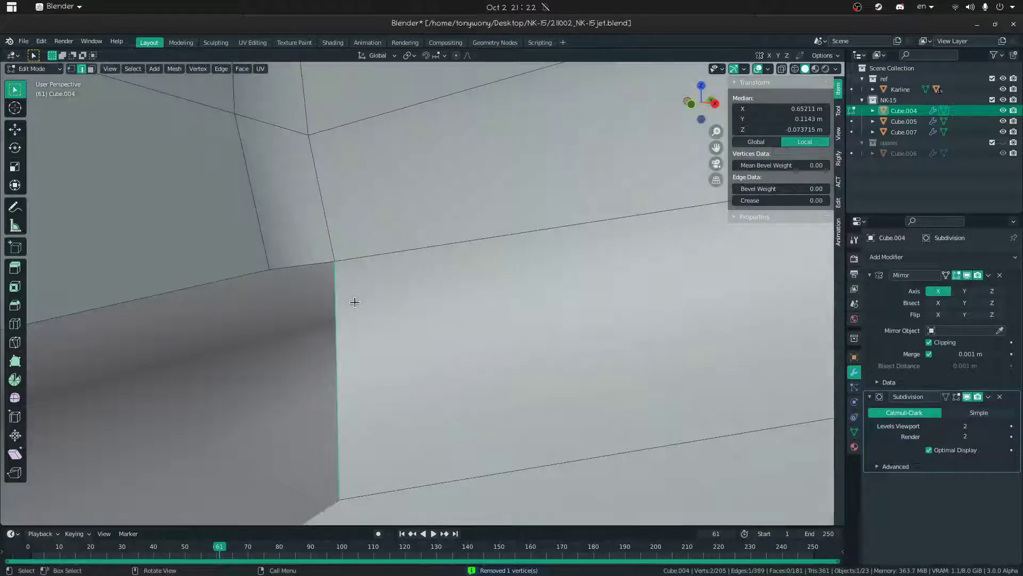
{"action": "key", "text": "shift+grave"}
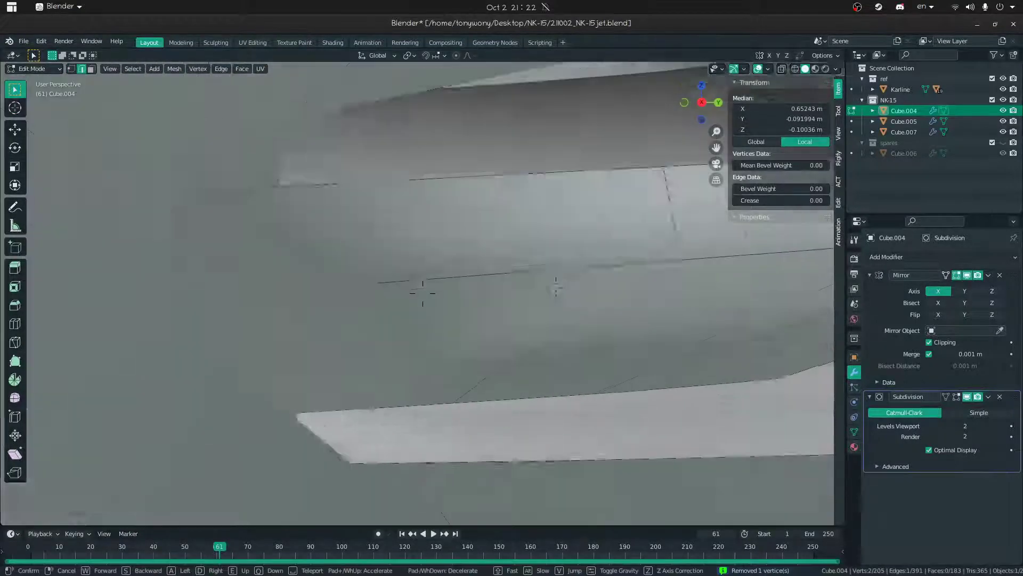
{"action": "key", "text": "s"}
{"action": "left_click", "coordinate": [423, 293]}
{"action": "mouse_move", "coordinate": [459, 285]}
{"action": "middle_mouse_down"}
{"action": "mouse_move", "coordinate": [456, 307]}
{"action": "mouse_move", "coordinate": [451, 289]}
{"action": "middle_mouse_up"}
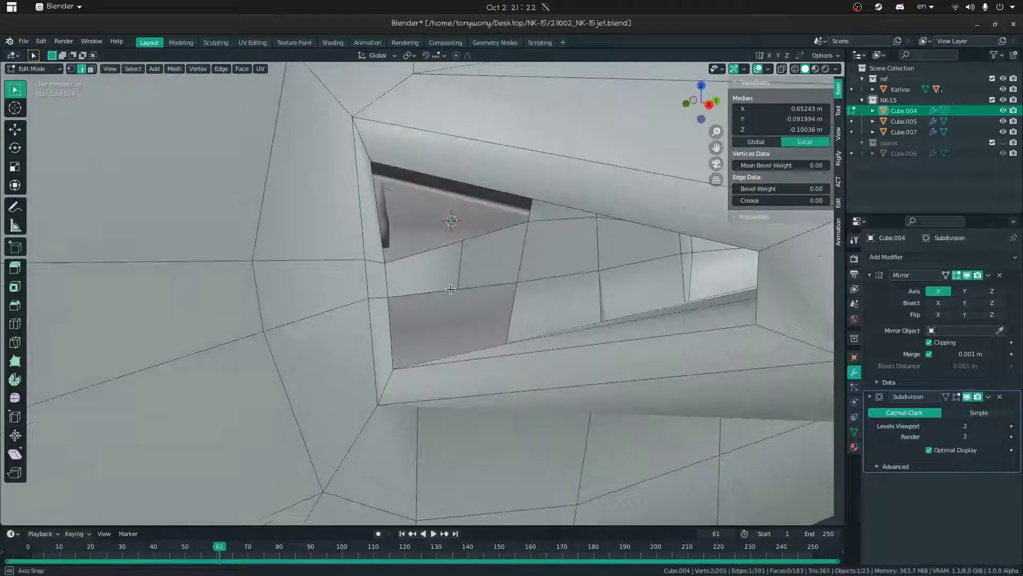
{"action": "middle_click_drag", "start_coordinate": [590, 316], "coordinate": [628, 325]}
{"action": "key", "text": "1"}
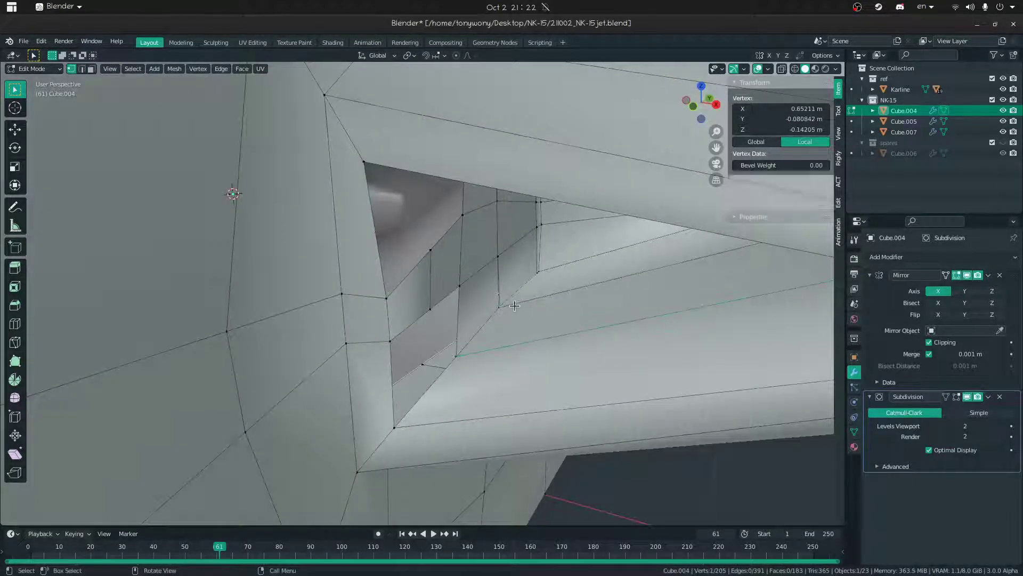
- Merge all of the mesh's vertices by distance and clear the selection
{"action": "middle_click_drag", "start_coordinate": [514, 305], "coordinate": [500, 309]}
{"action": "key", "text": "a"}
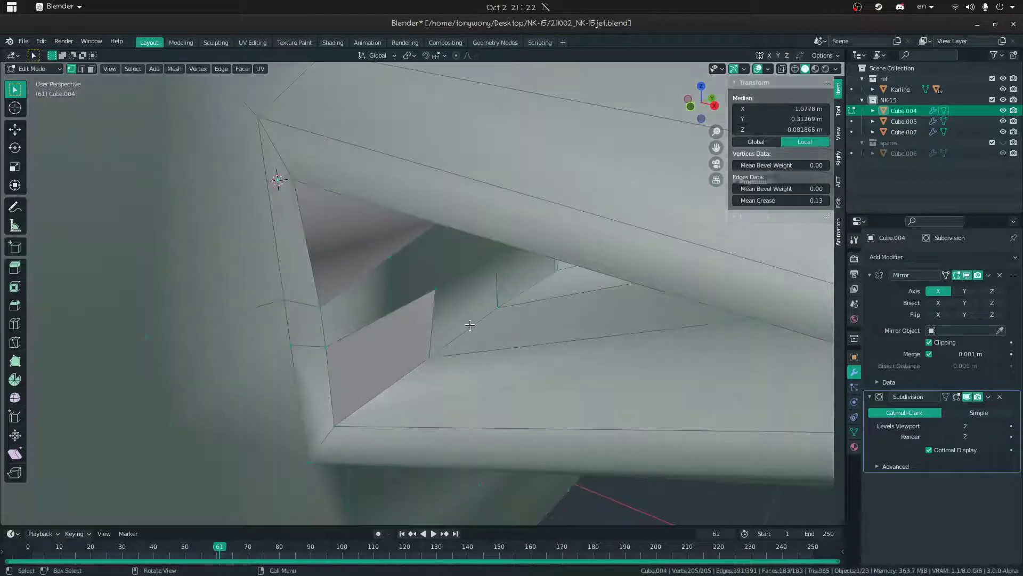
{"action": "key", "text": "m"}
{"action": "left_click", "coordinate": [469, 326]}
{"action": "key", "text": "alt+a"}
{"action": "middle_click_drag", "start_coordinate": [434, 389], "coordinate": [331, 235]}
{"action": "key", "text": "2"}
{"action": "scroll", "coordinate": [362, 215], "scroll_direction": "down", "scroll_amount": 1}
{"action": "left_click", "coordinate": [313, 232]}
{"action": "key", "text": "alt+a"}
{"action": "left_click", "coordinate": [314, 231], "text": "alt"}
{"action": "key", "text": "3"}
- Delete the faces lining the inner side of the wing-root opening
{"action": "middle_click_drag", "start_coordinate": [366, 241], "coordinate": [790, 391]}
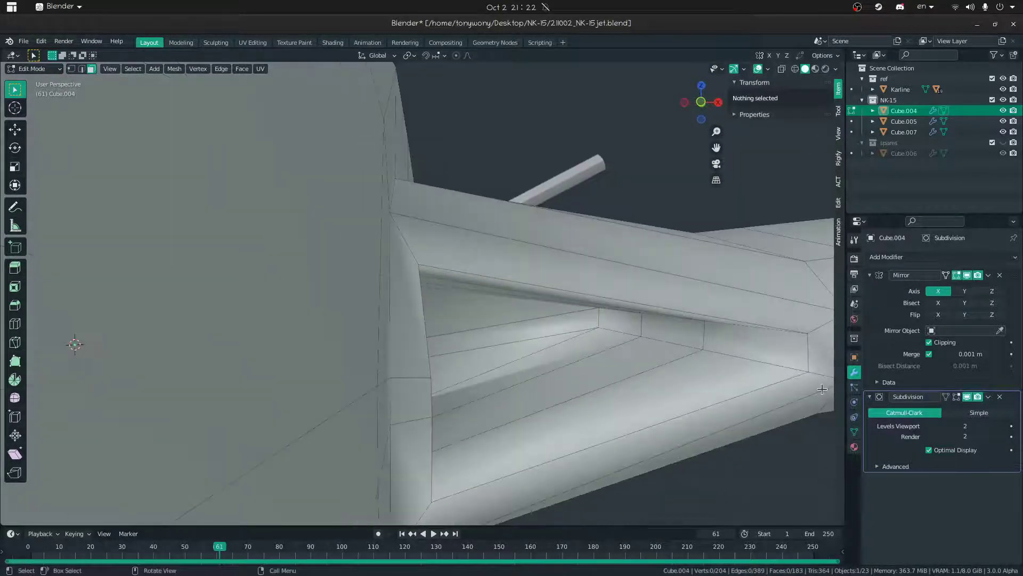
{"action": "left_click", "coordinate": [721, 329]}
{"action": "middle_click_drag", "start_coordinate": [720, 319], "coordinate": [645, 396]}
{"action": "left_click", "coordinate": [685, 315]}
{"action": "left_click", "coordinate": [644, 394], "text": "ctrl"}
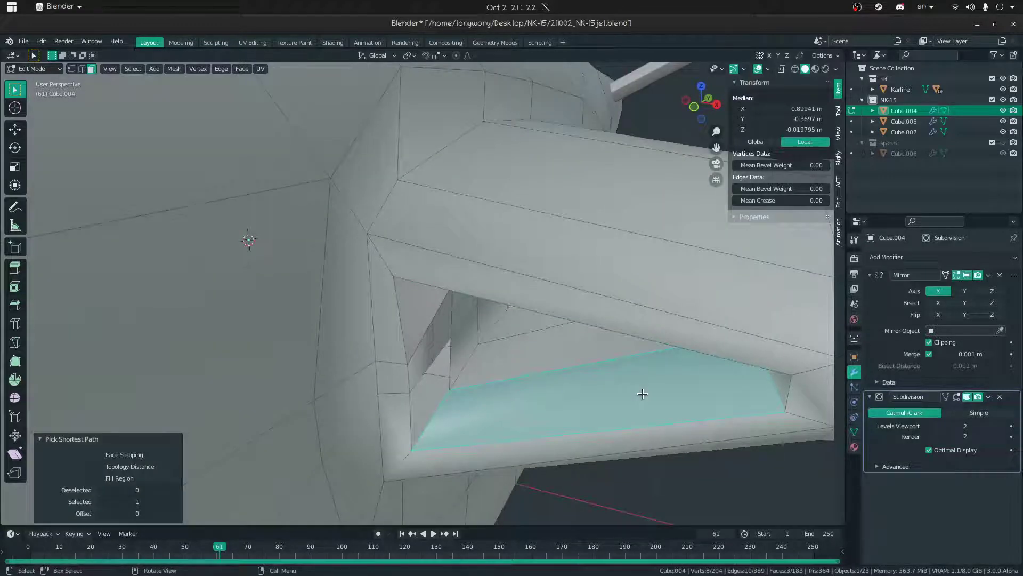
{"action": "key", "text": "x"}
{"action": "left_click", "coordinate": [644, 395]}
- Delete the remaining linked interior faces inside the wing-root opening
{"action": "left_click", "coordinate": [428, 344]}
{"action": "left_click", "coordinate": [441, 354]}
{"action": "left_click", "coordinate": [489, 352]}
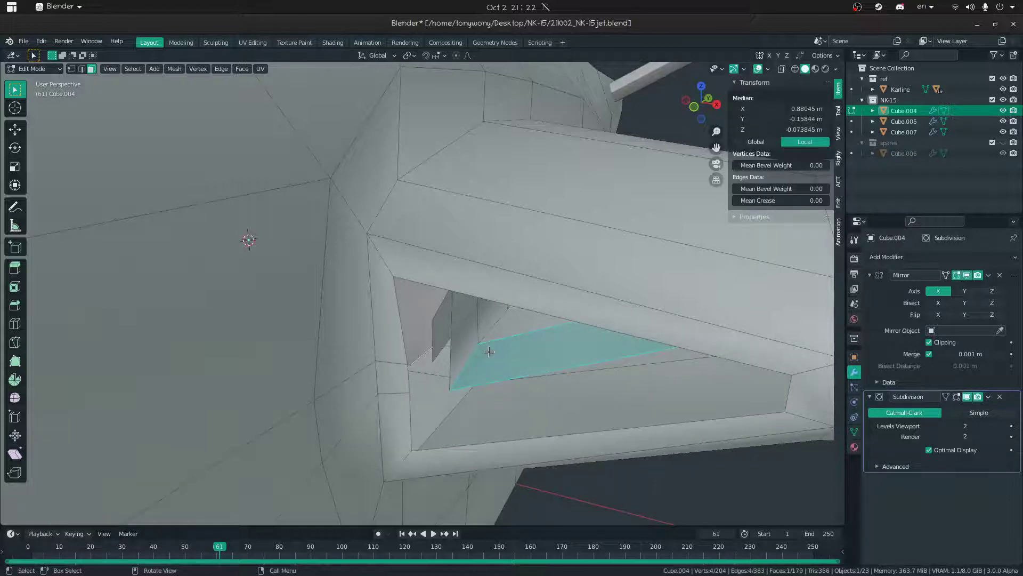
{"action": "key", "text": "l"}
{"action": "key", "text": "x"}
{"action": "left_click", "coordinate": [488, 351]}
- Extrude the wing-root opening's front edge loop about 0.155 m along Y and fill it with a face
{"action": "key", "text": "2"}
{"action": "left_click", "coordinate": [400, 342], "text": "alt"}
{"action": "key", "text": "e"}
{"action": "key", "text": "y"}
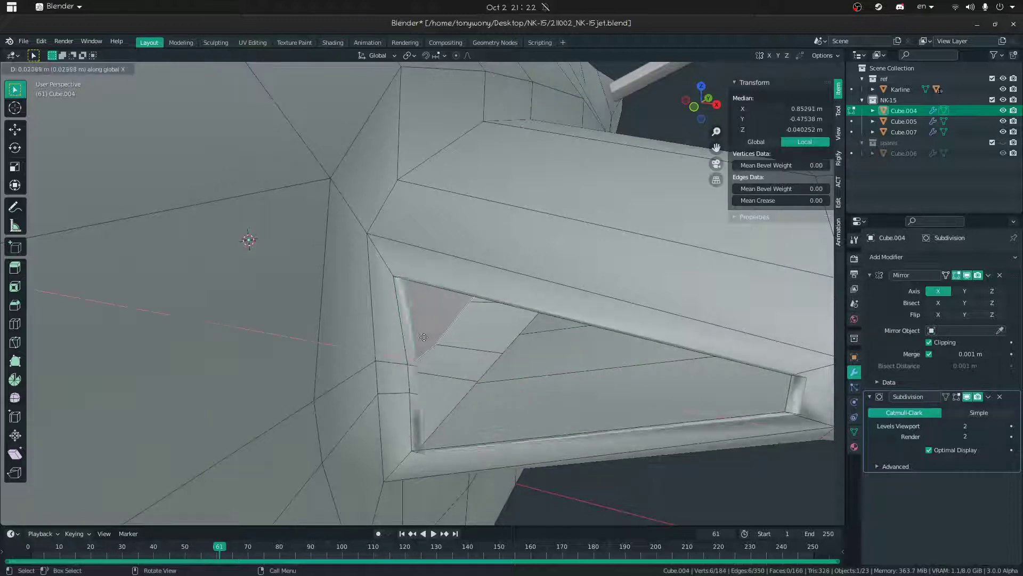
{"action": "left_click", "coordinate": [459, 331]}
{"action": "middle_click_drag", "start_coordinate": [459, 331], "coordinate": [494, 318]}
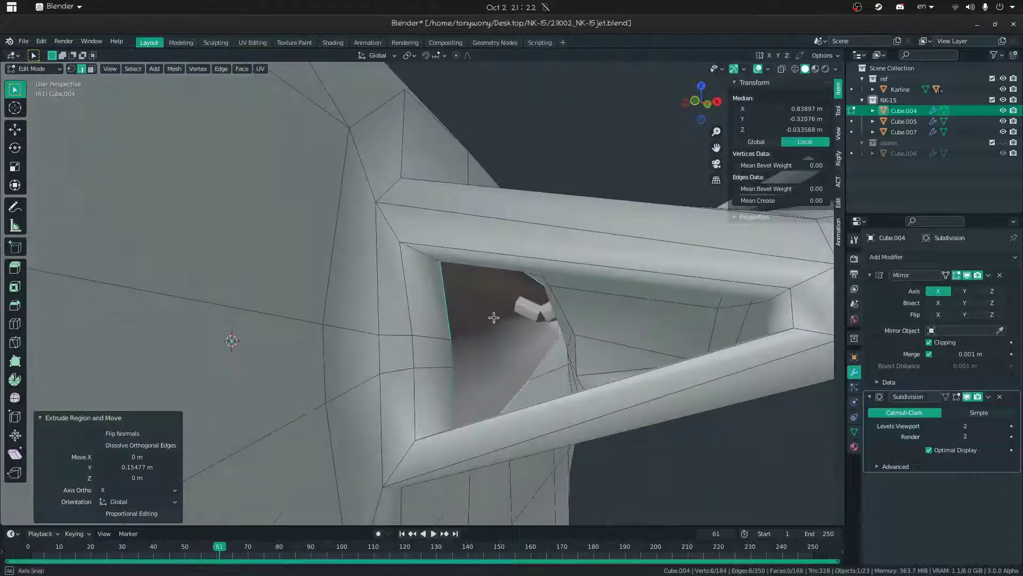
{"action": "key", "text": "f"}
- Leave Edit Mode and examine the smoothed wing-root opening in relation to the whole jet
{"action": "middle_click_drag", "start_coordinate": [574, 320], "coordinate": [530, 317]}
{"action": "key", "text": "ctrl+Tab"}
{"action": "key", "text": "shift+grave"}
{"action": "key", "text": "s"}
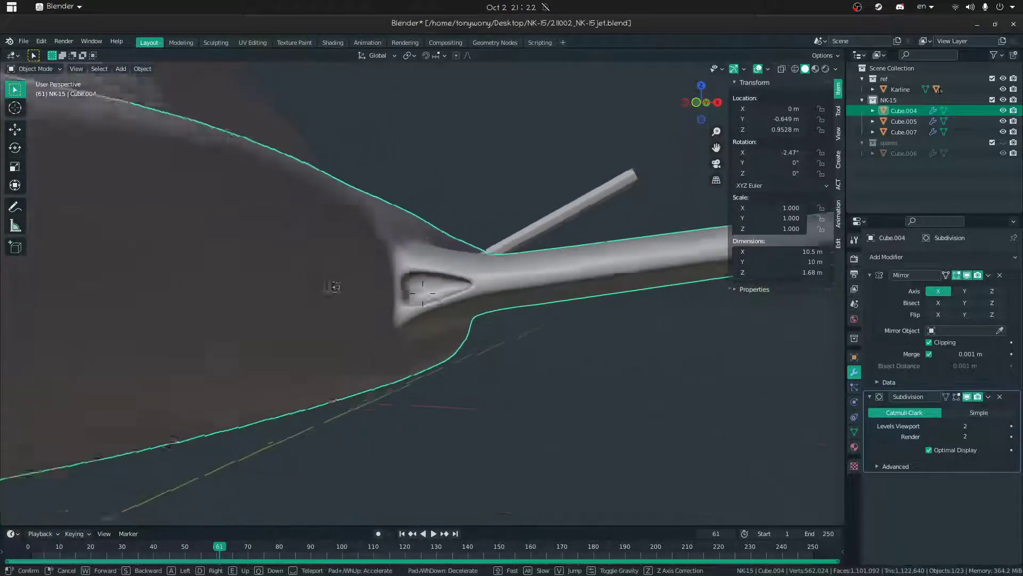
{"action": "left_click", "coordinate": [568, 376]}
{"action": "left_click", "coordinate": [568, 376]}
{"action": "middle_click_drag", "start_coordinate": [568, 376], "coordinate": [452, 383]}
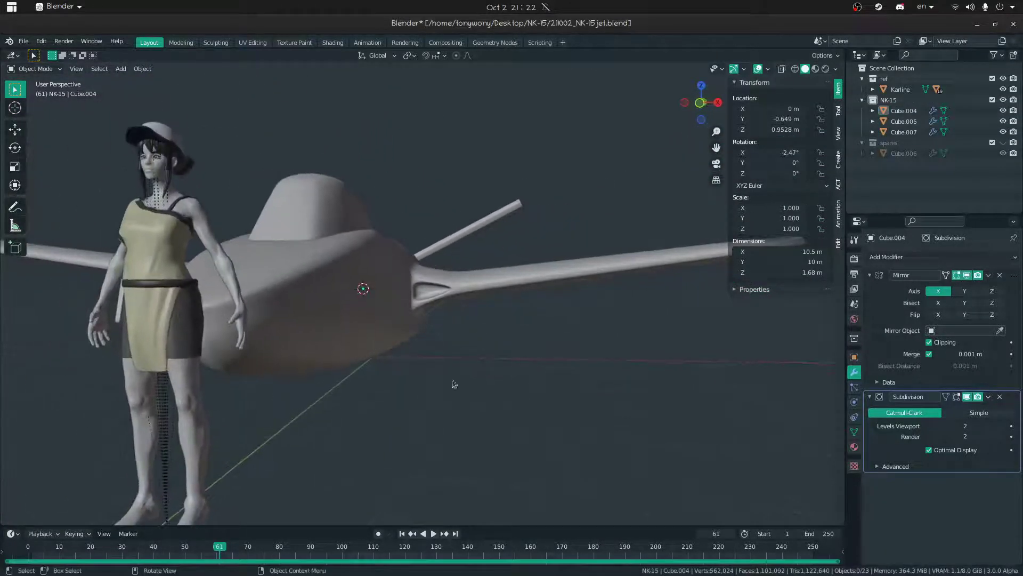
- Try moving the reference figure horizontally beside the wing root to compare scale
{"action": "left_click", "coordinate": [186, 429]}
{"action": "key", "text": "g"}
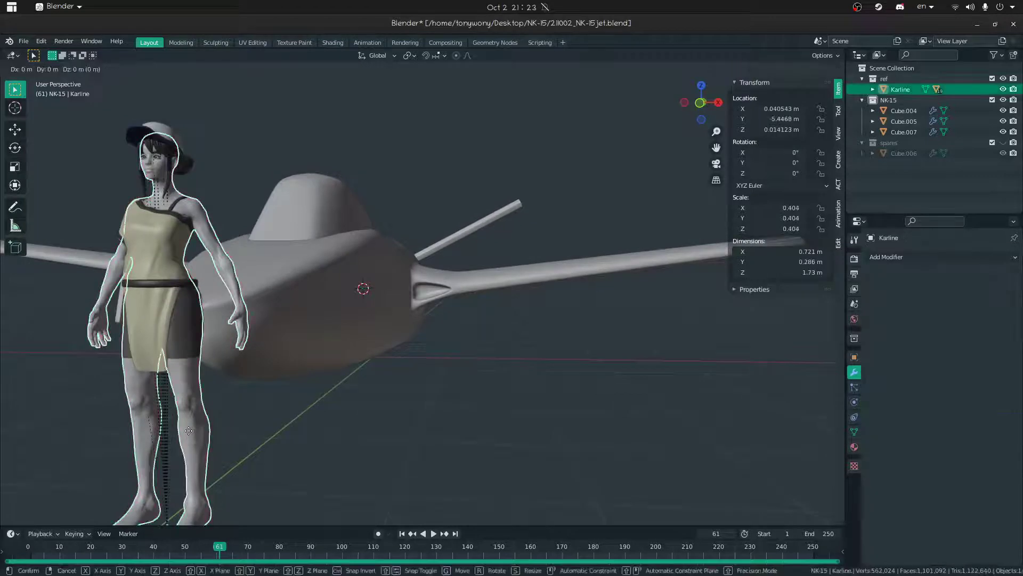
{"action": "key", "text": "shift+z"}
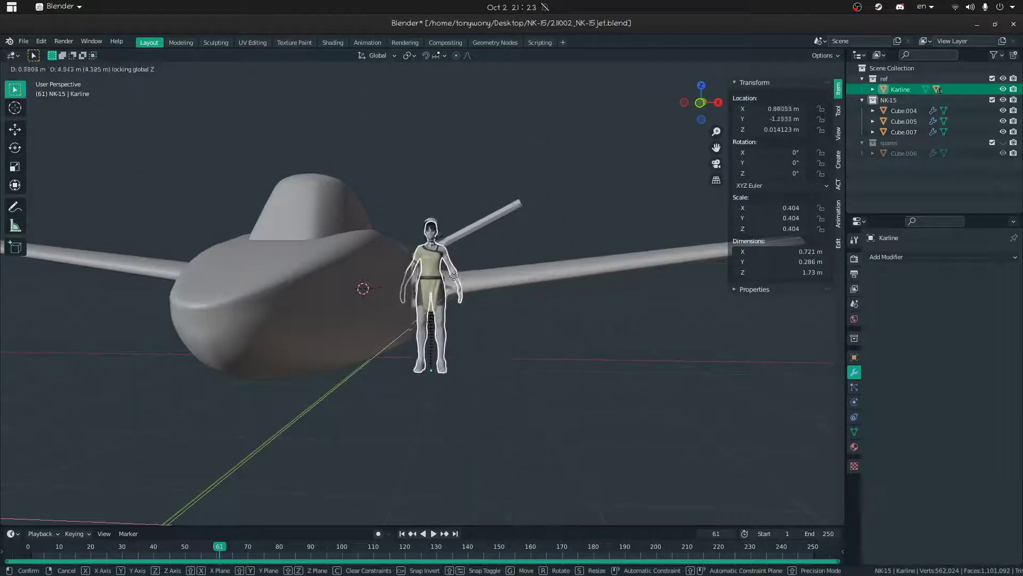
{"action": "left_click", "coordinate": [456, 269]}
{"action": "key", "text": "g"}
{"action": "key", "text": "z"}
{"action": "right_click", "coordinate": [447, 310]}
{"action": "key", "text": "ctrl+z"}
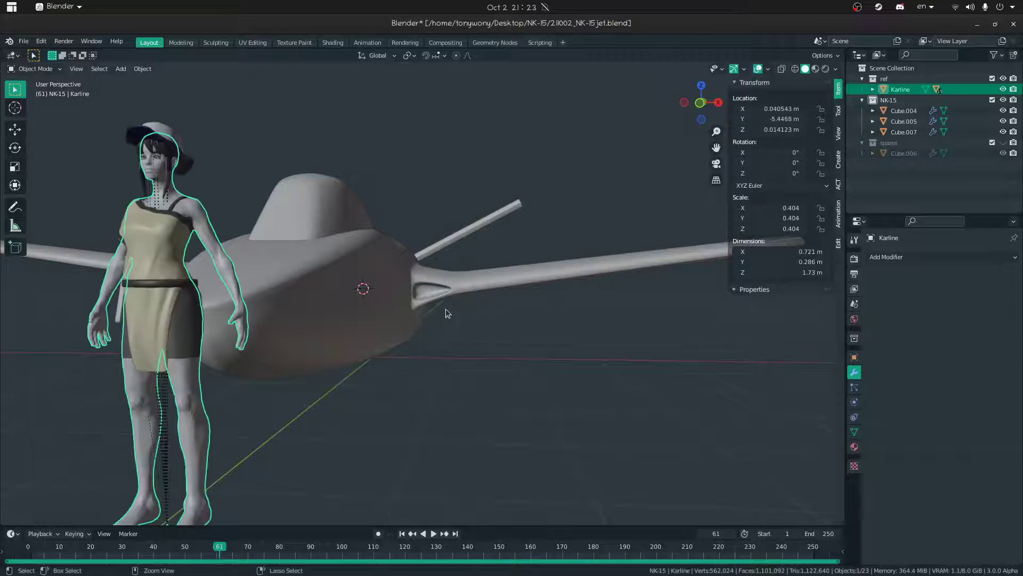
- Examine the jet's nose profile, fuselage and wings from the side and from above
{"action": "middle_click_drag", "start_coordinate": [472, 359], "coordinate": [345, 376]}
{"action": "key", "text": "shift+grave"}
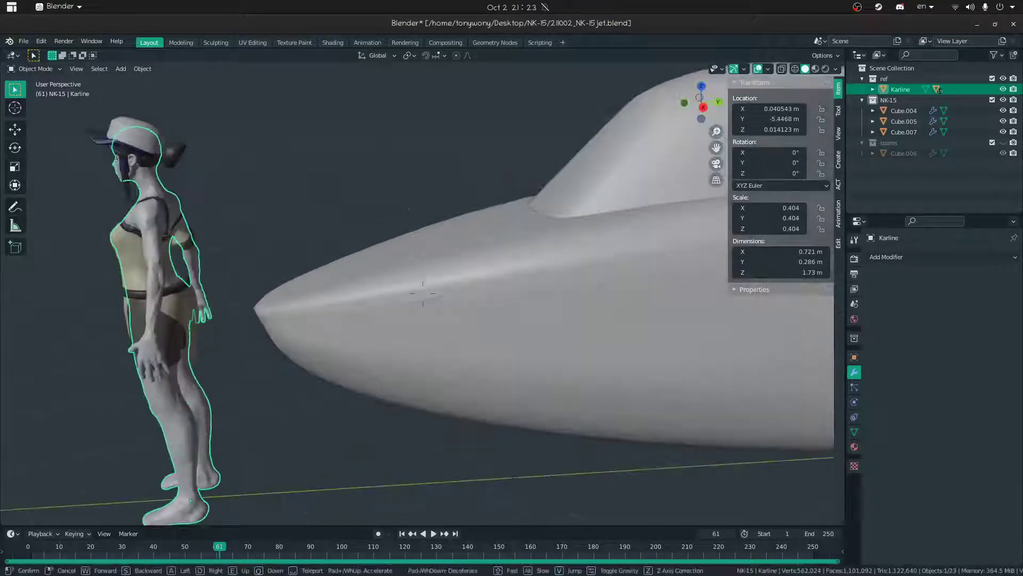
{"action": "key", "text": "s"}
{"action": "key", "text": "w"}
{"action": "left_click", "coordinate": [423, 293]}
{"action": "middle_click_drag", "start_coordinate": [422, 293], "coordinate": [368, 279]}
{"action": "key", "text": "shift+grave"}
{"action": "key", "text": "s"}
{"action": "left_click", "coordinate": [423, 293]}
{"action": "left_click", "coordinate": [540, 314]}
{"action": "middle_click_drag", "start_coordinate": [496, 291], "coordinate": [440, 304]}
{"action": "key", "text": "shift+grave"}
{"action": "key", "text": "w"}
{"action": "key", "text": "s"}
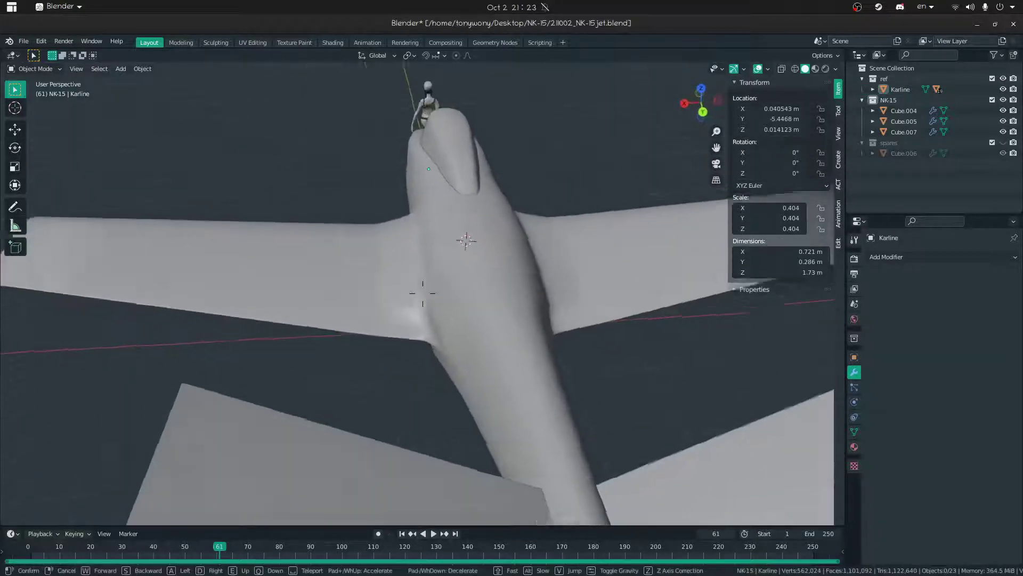
{"action": "key", "text": "w"}
{"action": "left_click", "coordinate": [422, 293]}
- Open the fuselage-and-wing mesh in Edit Mode and select an edge on the fuselage below the wing
{"action": "left_click", "coordinate": [411, 333]}
{"action": "key", "text": "Tab"}
{"action": "left_click", "coordinate": [415, 332]}
{"action": "middle_click_drag", "start_coordinate": [392, 310], "coordinate": [402, 241]}
{"action": "middle_click_drag", "start_coordinate": [435, 361], "coordinate": [363, 320]}
{"action": "left_click", "coordinate": [420, 367], "text": "alt"}
{"action": "middle_click_drag", "start_coordinate": [420, 366], "coordinate": [431, 333]}
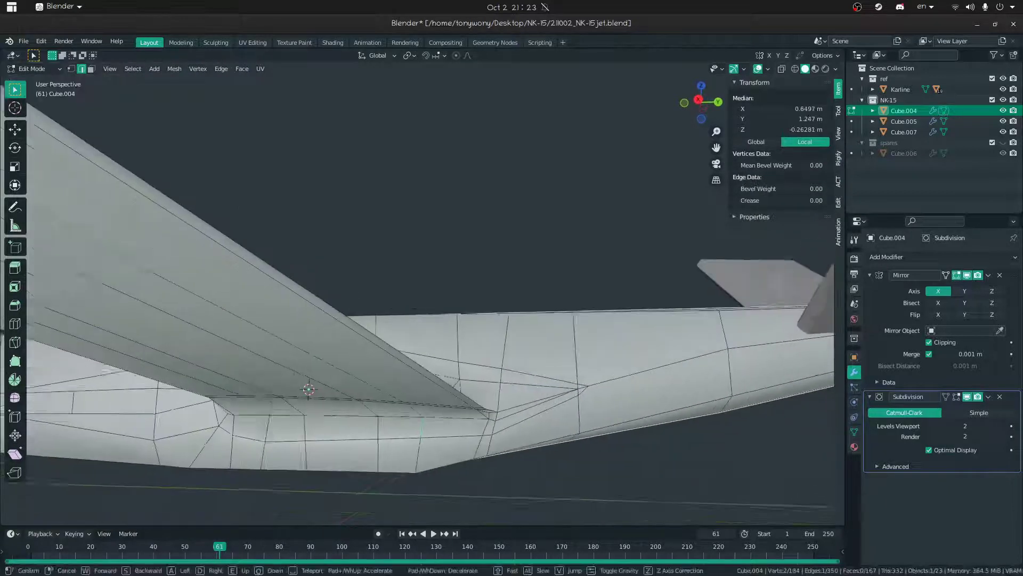
{"action": "key", "text": "a"}
{"action": "key", "text": "s"}
{"action": "left_click", "coordinate": [424, 293]}
- Select the vertex path from the wingtip to the fuselage underside and slide it toward the trailing edge
{"action": "left_click", "coordinate": [482, 198]}
{"action": "mouse_move", "coordinate": [481, 199]}
{"action": "middle_mouse_down"}
{"action": "mouse_move", "coordinate": [486, 161]}
{"action": "mouse_move", "coordinate": [477, 186]}
{"action": "middle_mouse_up"}
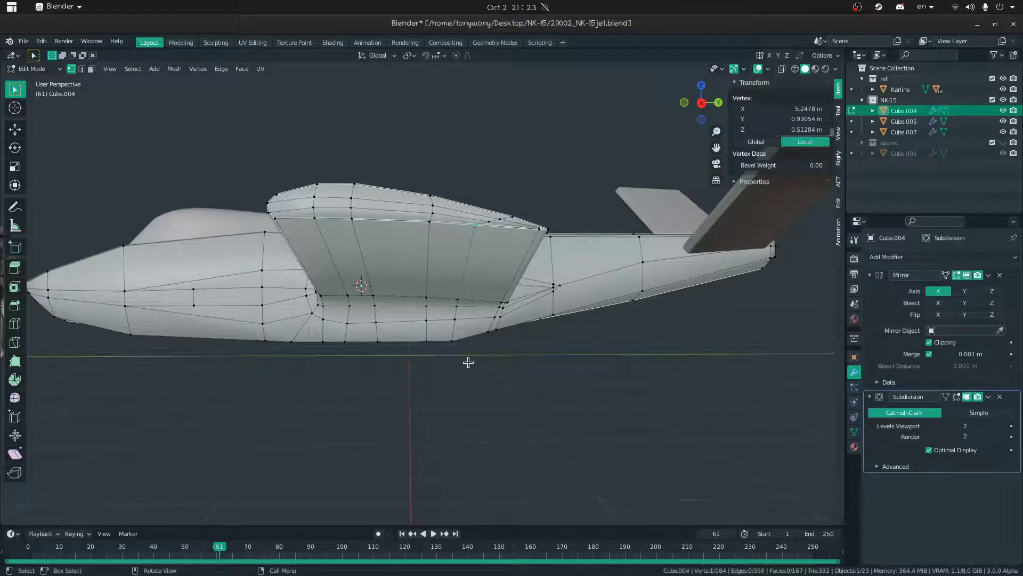
{"action": "left_click", "coordinate": [455, 339], "text": "ctrl"}
{"action": "middle_click_drag", "start_coordinate": [455, 339], "coordinate": [457, 253]}
{"action": "left_click", "coordinate": [449, 453], "text": "shift"}
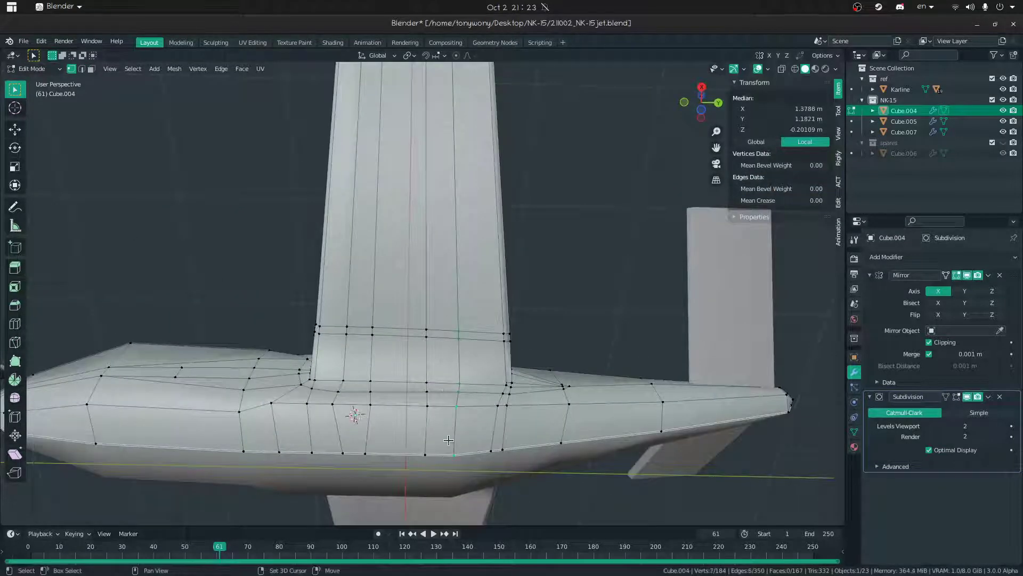
{"action": "key", "text": "g"}
{"action": "key", "text": "g"}
{"action": "left_click", "coordinate": [502, 352]}
- Delete the faces at the wing root's trailing edge
{"action": "middle_click_drag", "start_coordinate": [502, 353], "coordinate": [471, 448]}
{"action": "key", "text": "3"}
{"action": "left_click", "coordinate": [516, 311]}
{"action": "middle_click_drag", "start_coordinate": [519, 309], "coordinate": [542, 240]}
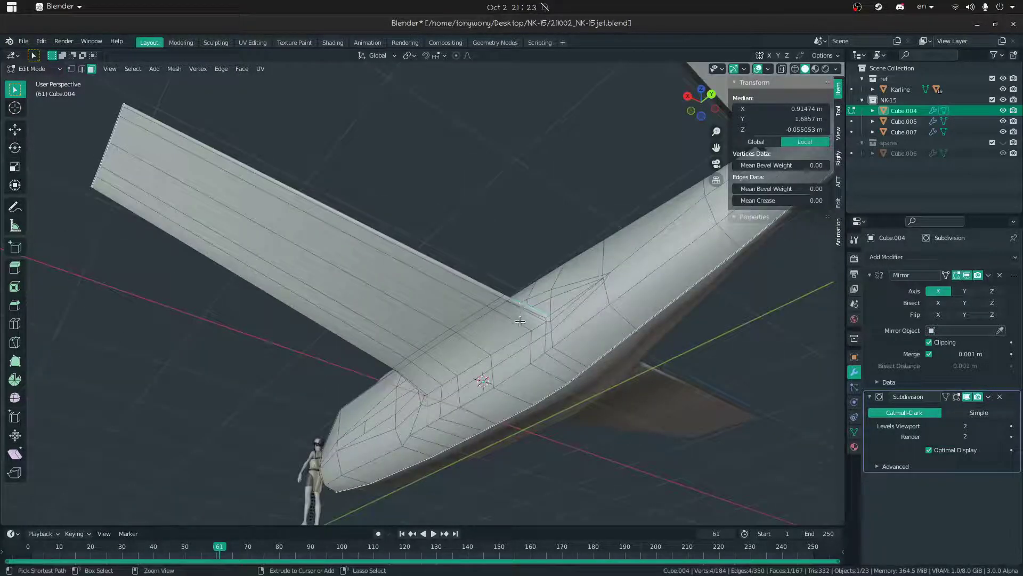
{"action": "key", "text": "x"}
{"action": "left_click", "coordinate": [527, 296]}
{"action": "middle_click_drag", "start_coordinate": [527, 296], "coordinate": [504, 248]}
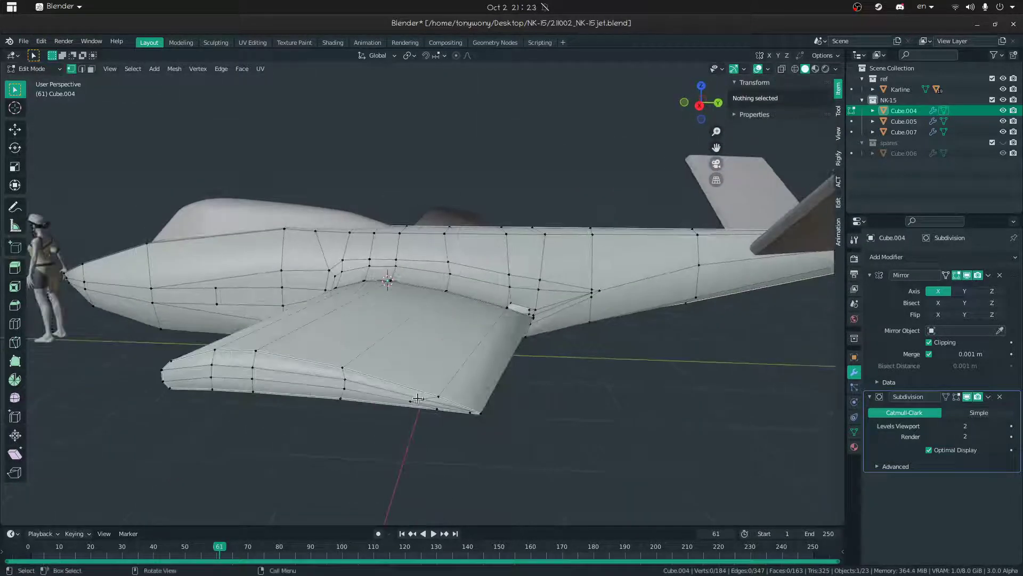
- Slide the wingtip vertex toward the trailing edge and preview the shape in Object Mode
{"action": "left_click", "coordinate": [418, 398]}
{"action": "key", "text": "shift+grave"}
{"action": "key", "text": "w"}
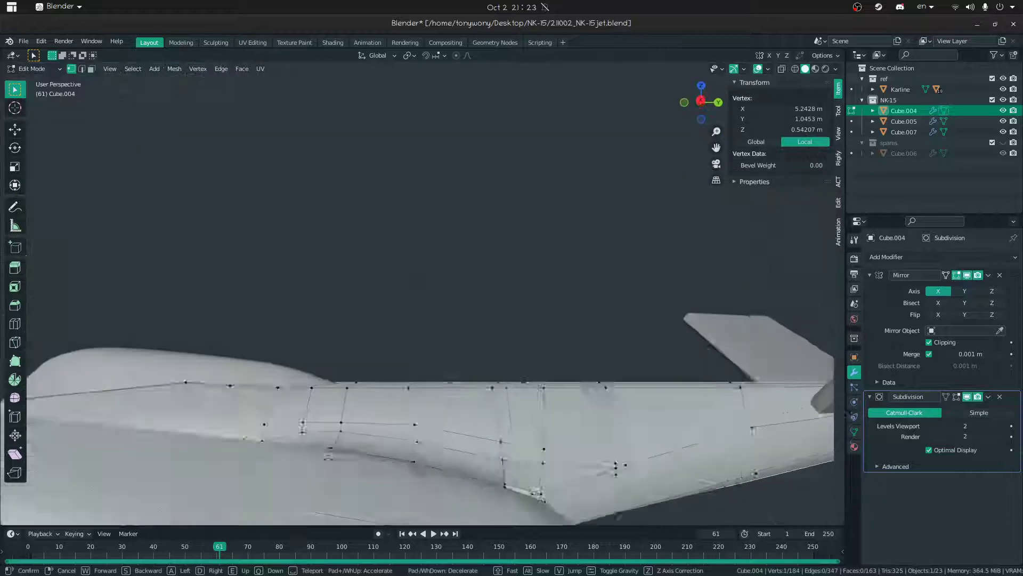
{"action": "left_click", "coordinate": [422, 318]}
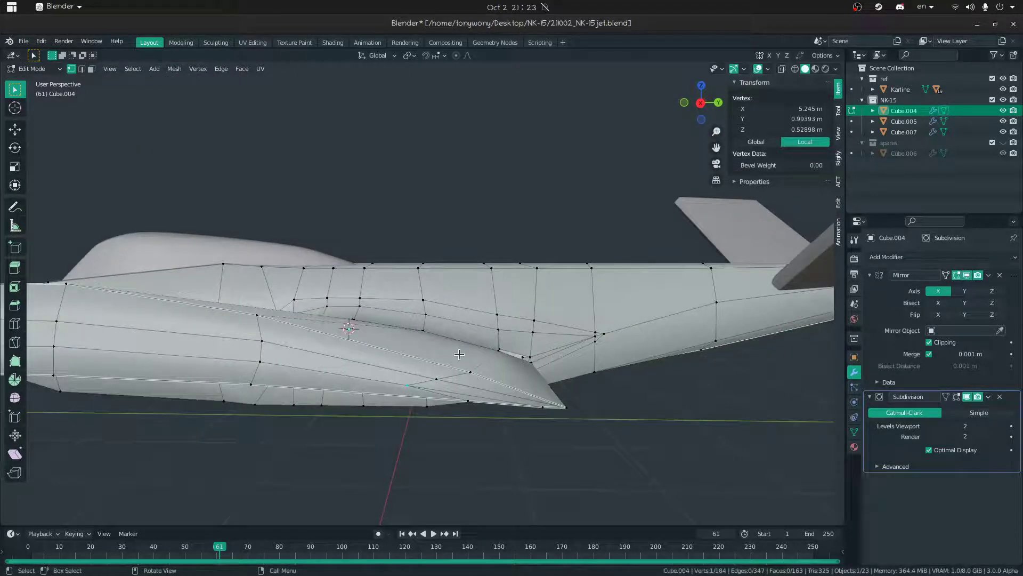
{"action": "key", "text": "shift+v"}
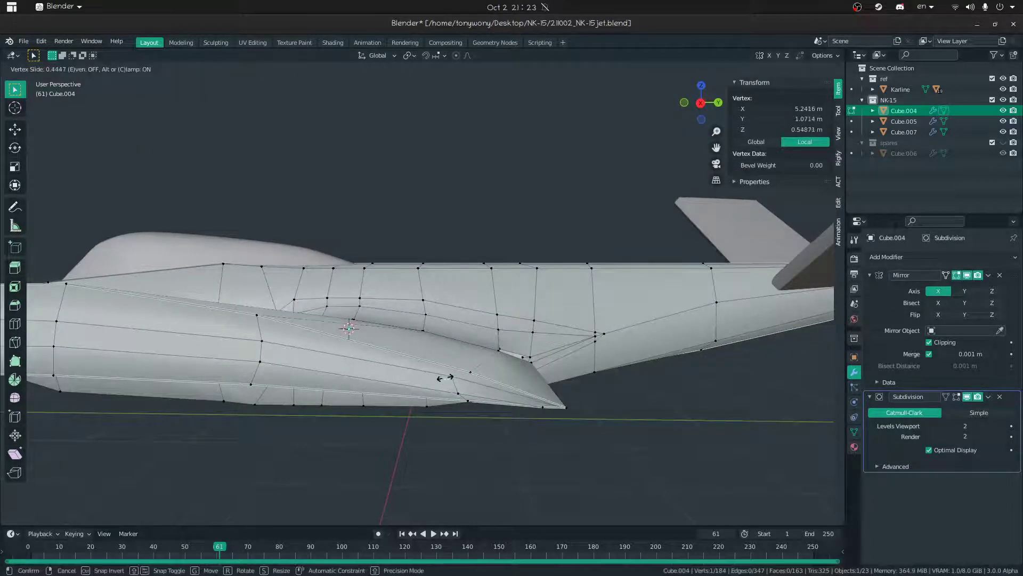
{"action": "left_click", "coordinate": [449, 383]}
{"action": "key", "text": "ctrl+Tab"}
{"action": "middle_click_drag", "start_coordinate": [449, 351], "coordinate": [448, 346]}
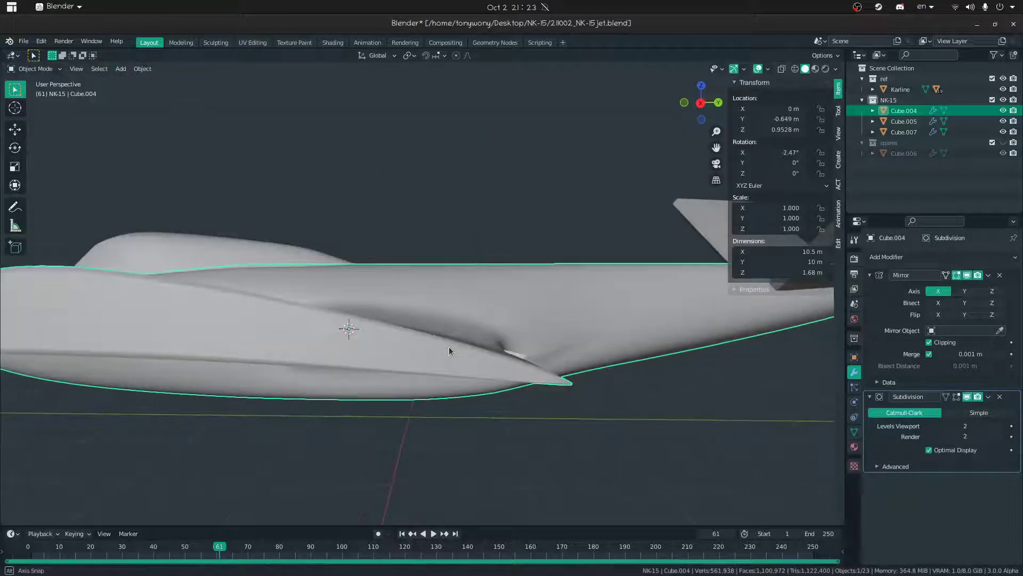
- Delete the leftover edge and face at the rear of the wing root in Edit Mode
{"action": "key", "text": "shift+grave"}
{"action": "key", "text": "d"}
{"action": "key", "text": "w"}
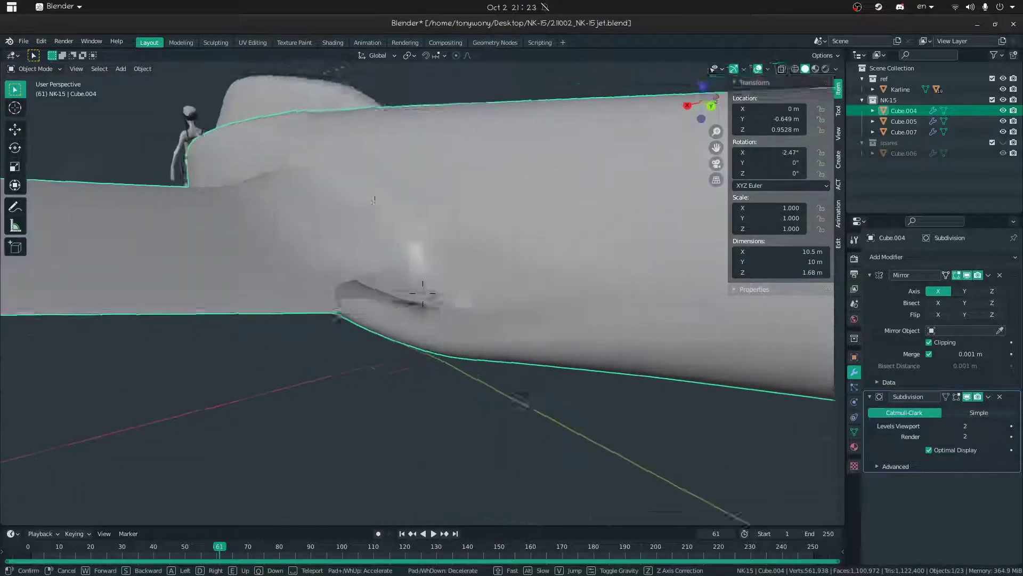
{"action": "left_click", "coordinate": [446, 283]}
{"action": "key", "text": "Tab"}
{"action": "middle_click_drag", "start_coordinate": [390, 270], "coordinate": [362, 245]}
{"action": "key", "text": "2"}
{"action": "left_click", "coordinate": [361, 245]}
{"action": "key", "text": "x"}
{"action": "left_click", "coordinate": [362, 257]}
{"action": "key", "text": "3"}
{"action": "left_click", "coordinate": [376, 258]}
{"action": "key", "text": "x"}
{"action": "left_click", "coordinate": [369, 254]}
{"action": "middle_click_drag", "start_coordinate": [388, 239], "coordinate": [377, 270]}
- Add loop cuts across the short wing-root section between the wing and the fuselage
{"action": "key", "text": "2"}
{"action": "left_click", "coordinate": [347, 234]}
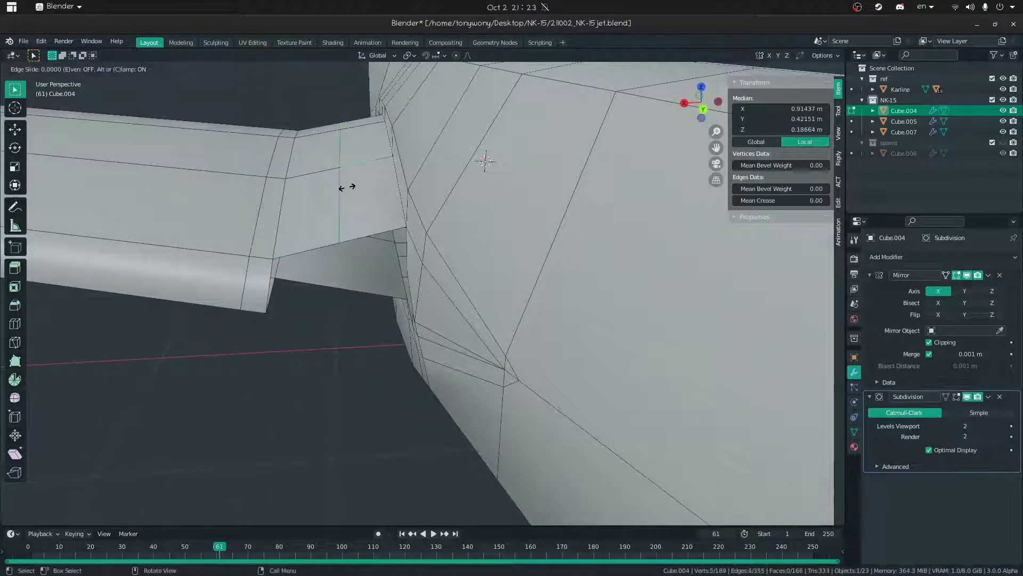
{"action": "left_click", "coordinate": [342, 273]}
{"action": "middle_click_drag", "start_coordinate": [343, 273], "coordinate": [330, 119]}
{"action": "key", "text": "1"}
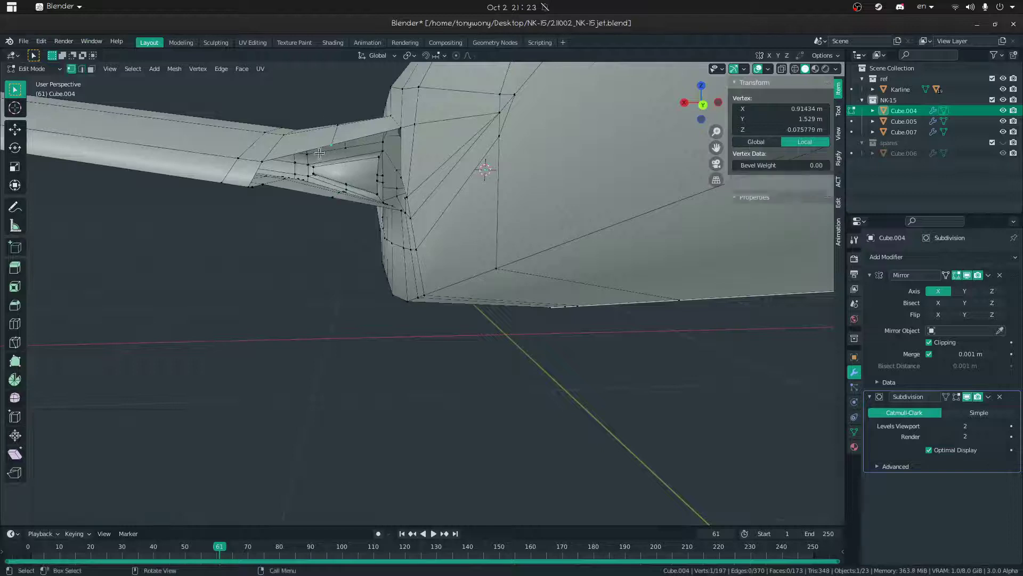
- Fill the open rear side of the wing root with faces
{"action": "key", "text": "2"}
{"action": "left_click", "coordinate": [294, 153]}
{"action": "middle_click_drag", "start_coordinate": [295, 152], "coordinate": [279, 155]}
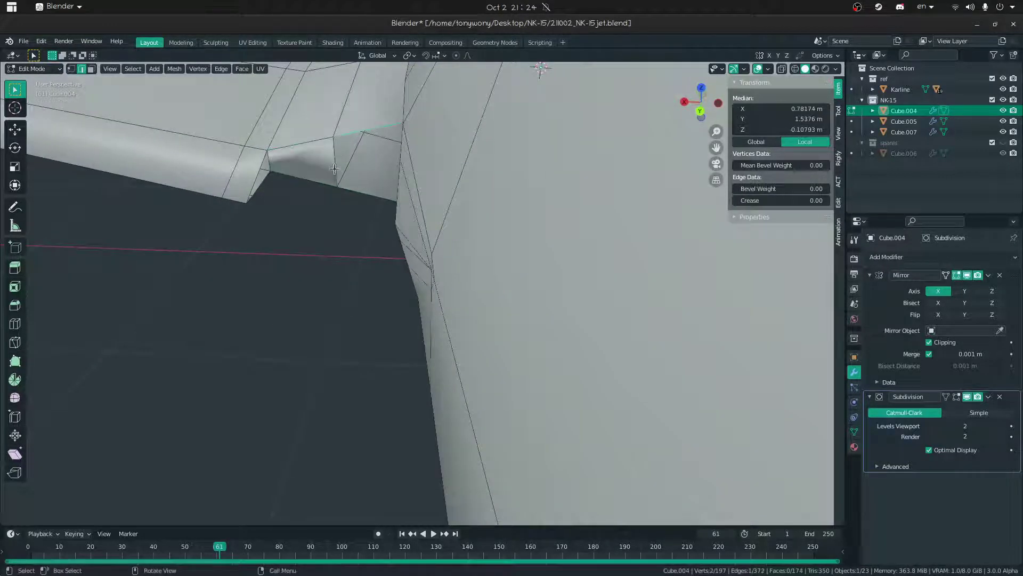
{"action": "middle_click_drag", "start_coordinate": [332, 156], "coordinate": [398, 126]}
- Delete the unwanted face directly behind the wing root
{"action": "key", "text": "3"}
{"action": "left_click", "coordinate": [439, 153]}
{"action": "key", "text": "x"}
{"action": "left_click", "coordinate": [439, 153]}
- Dissolve the vertices of the short vertical edge loop on the fuselage below the rear hole
{"action": "middle_click_drag", "start_coordinate": [438, 153], "coordinate": [482, 162]}
{"action": "key", "text": "2"}
{"action": "left_click", "coordinate": [429, 226], "text": "alt"}
{"action": "key", "text": "x"}
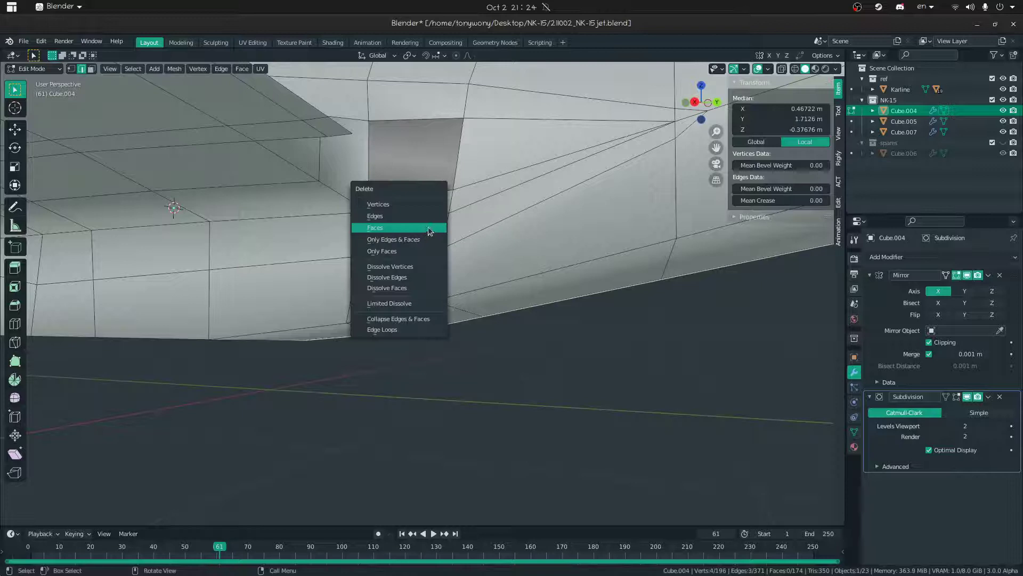
{"action": "left_click", "coordinate": [387, 268]}
- Dissolve the redundant diagonal edge running from below the rear hole toward the tail
{"action": "left_click", "coordinate": [414, 205]}
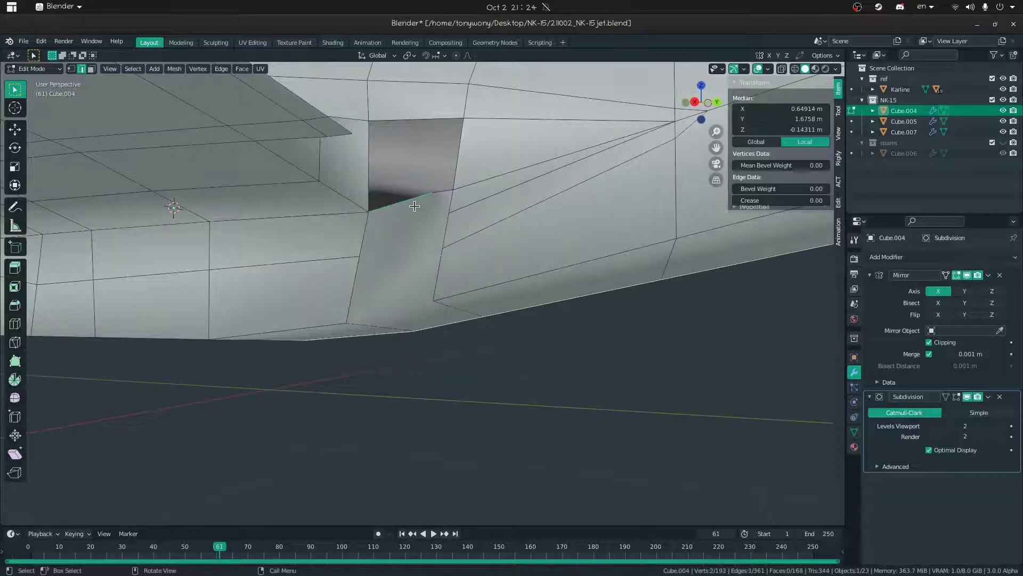
{"action": "middle_click_drag", "start_coordinate": [415, 206], "coordinate": [414, 205]}
{"action": "right_click", "coordinate": [461, 209]}
{"action": "left_click", "coordinate": [459, 207]}
{"action": "key", "text": "s"}
{"action": "key", "text": "Escape"}
{"action": "key", "text": "x"}
{"action": "left_click", "coordinate": [418, 216]}
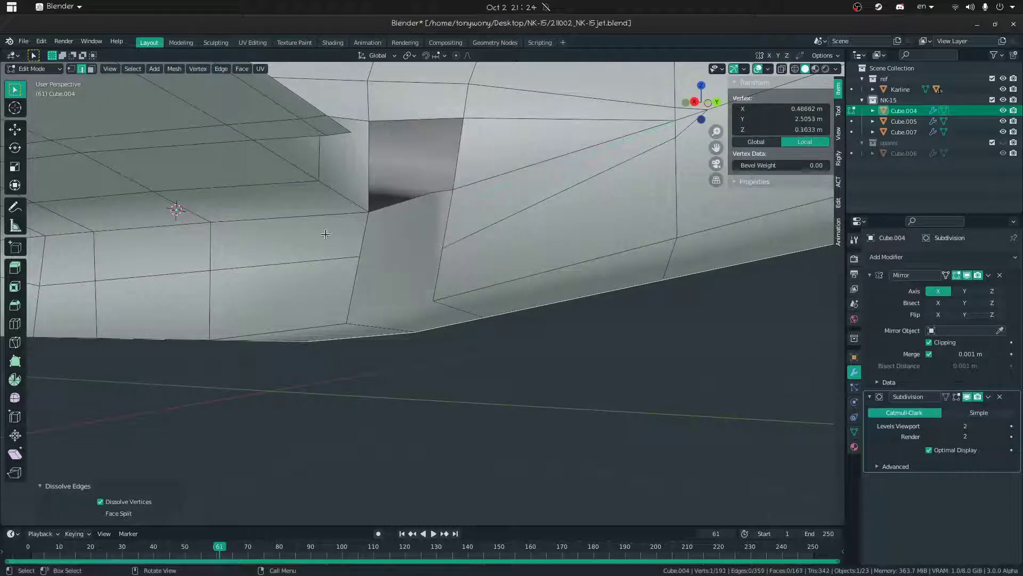
- Connect the two side vertices below the rear hole and dissolve the extra vertex on the hole's lower edge
{"action": "left_click", "coordinate": [461, 202]}
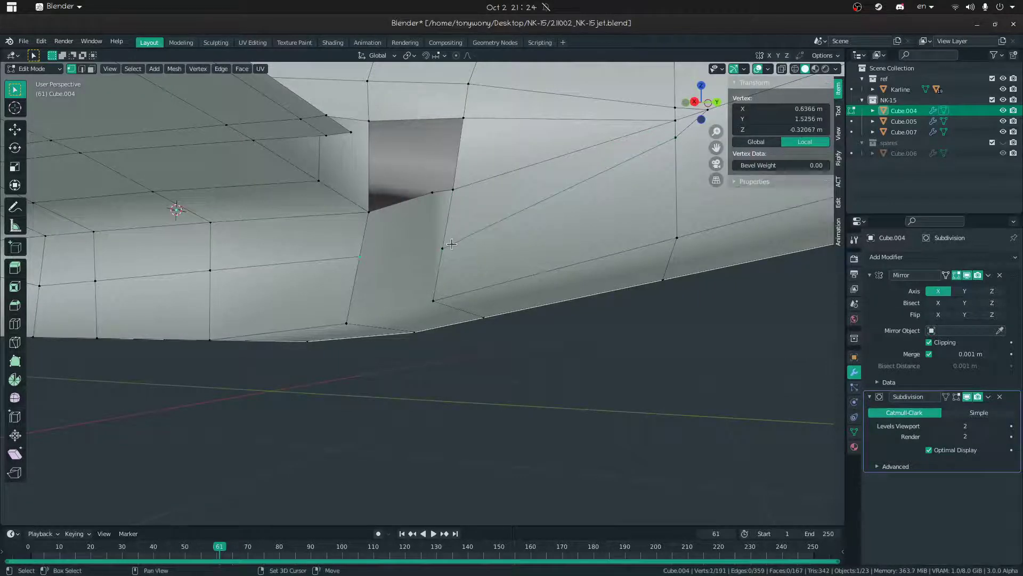
{"action": "key", "text": "j"}
{"action": "left_click", "coordinate": [433, 193]}
{"action": "key", "text": "x"}
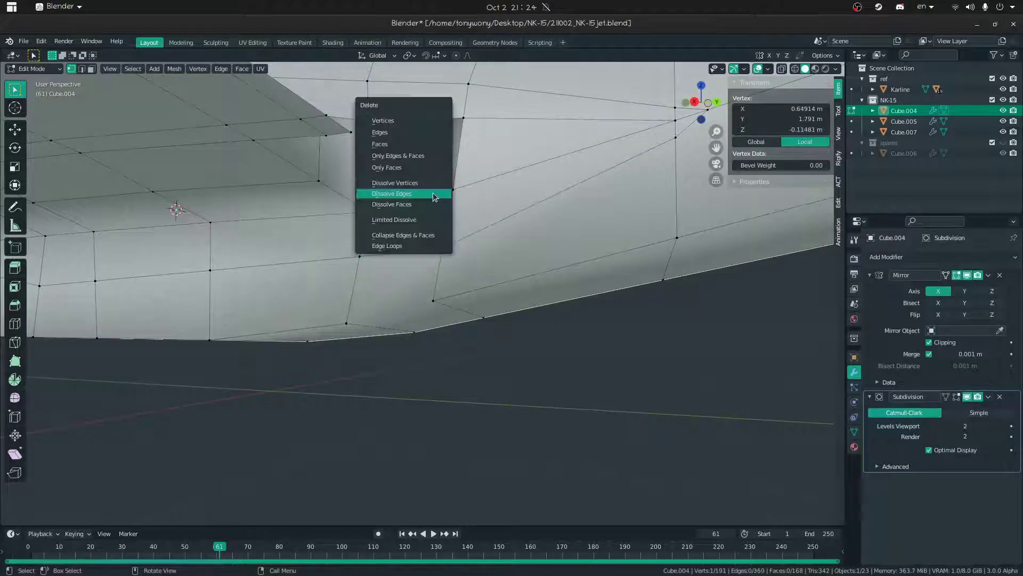
{"action": "left_click", "coordinate": [419, 183]}
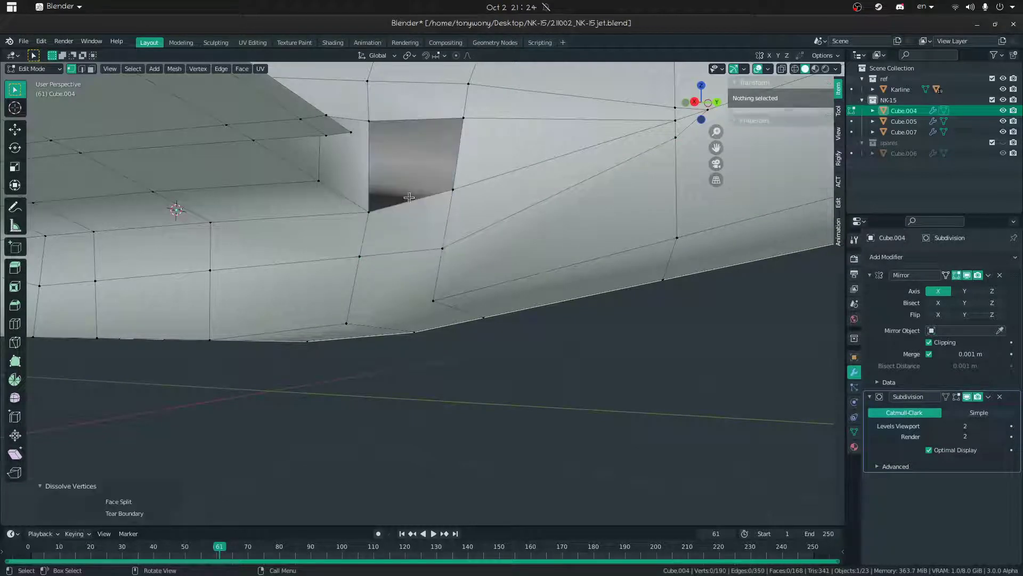
- Fill the remaining hole behind the wing root with a face
{"action": "left_click", "coordinate": [450, 193]}
{"action": "middle_click_drag", "start_coordinate": [449, 193], "coordinate": [439, 209]}
{"action": "key", "text": "2"}
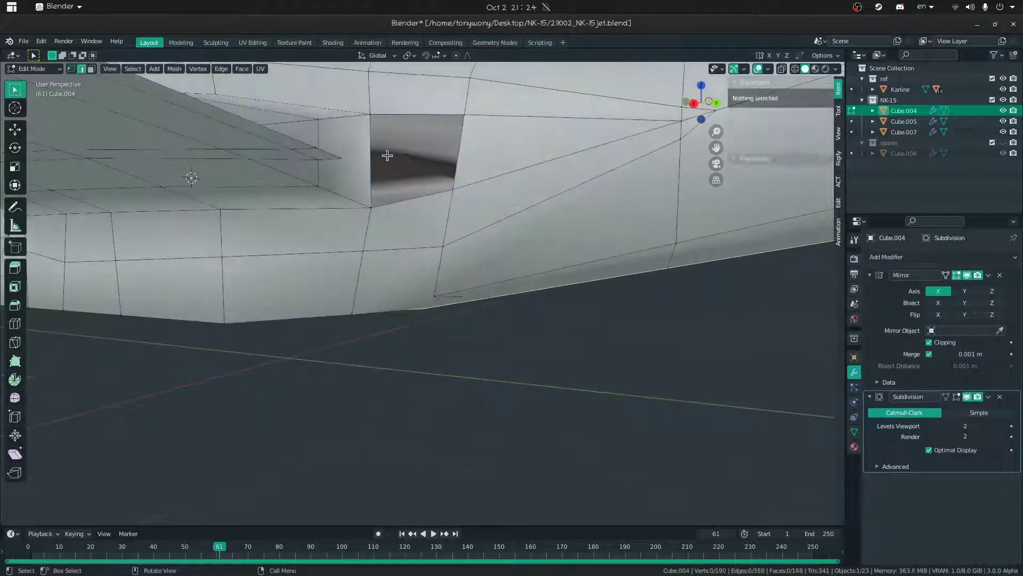
{"action": "left_click", "coordinate": [380, 154]}
{"action": "key", "text": "s"}
{"action": "key", "text": "f"}
- Try to inset the two faces on the wing root's rear side
{"action": "middle_click_drag", "start_coordinate": [406, 137], "coordinate": [324, 162]}
{"action": "key", "text": "3"}
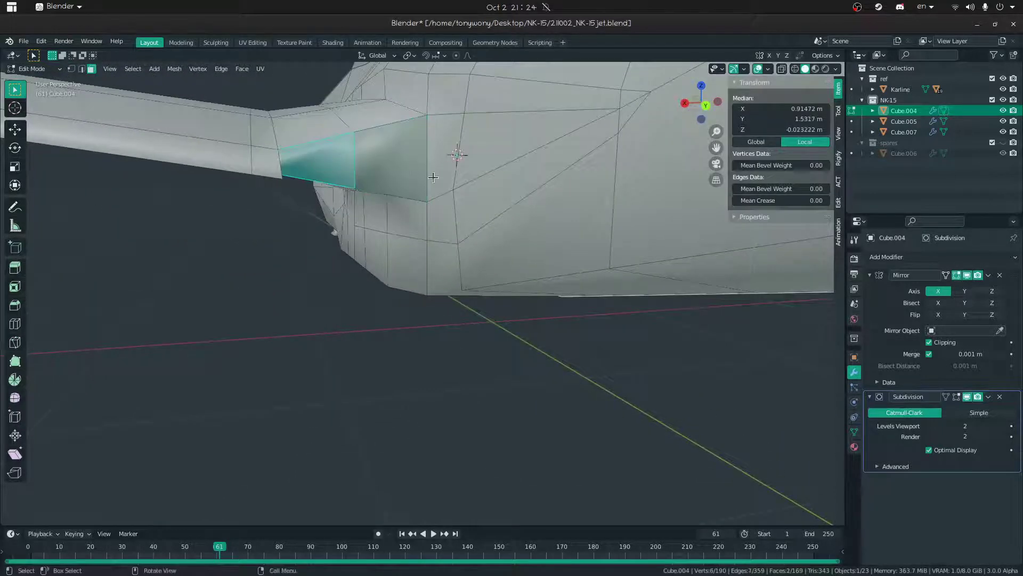
{"action": "key", "text": "i"}
{"action": "left_click", "coordinate": [462, 147]}
{"action": "middle_click_drag", "start_coordinate": [439, 145], "coordinate": [416, 144]}
{"action": "key", "text": "ctrl+z"}
- Add a single loop cut around the wing root and slide it toward the fuselage with a factor of 0.708
{"action": "left_click", "coordinate": [326, 152]}
{"action": "middle_click_drag", "start_coordinate": [327, 152], "coordinate": [358, 165]}
{"action": "left_click", "coordinate": [371, 148]}
{"action": "key", "text": "shift+grave"}
{"action": "key", "text": "w"}
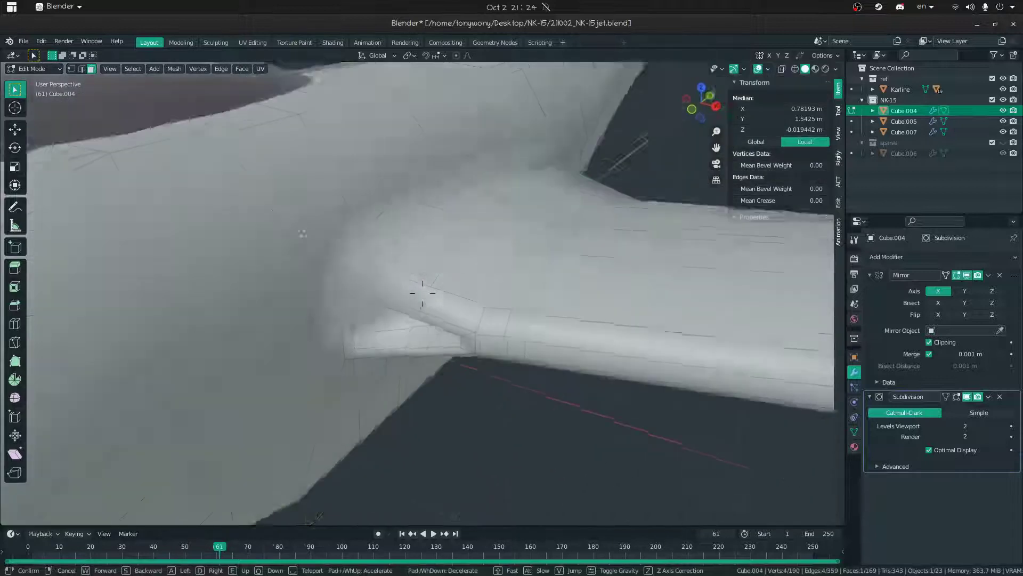
{"action": "left_click", "coordinate": [423, 293]}
{"action": "left_click", "coordinate": [368, 291]}
{"action": "middle_click_drag", "start_coordinate": [368, 291], "coordinate": [376, 292]}
{"action": "key", "text": "KP_Decimal"}
{"action": "left_click", "coordinate": [341, 309]}
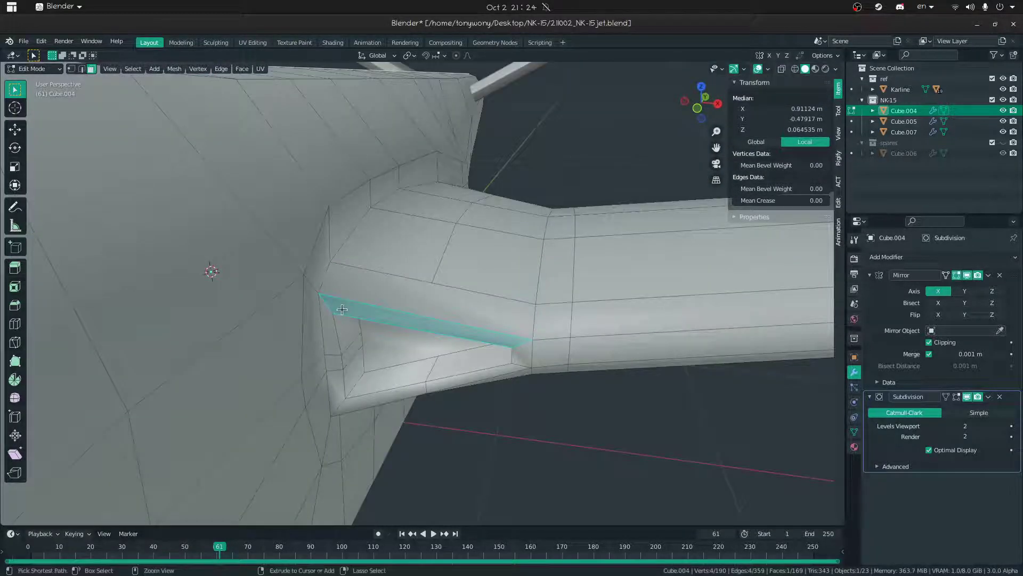
{"action": "left_click", "coordinate": [368, 259]}
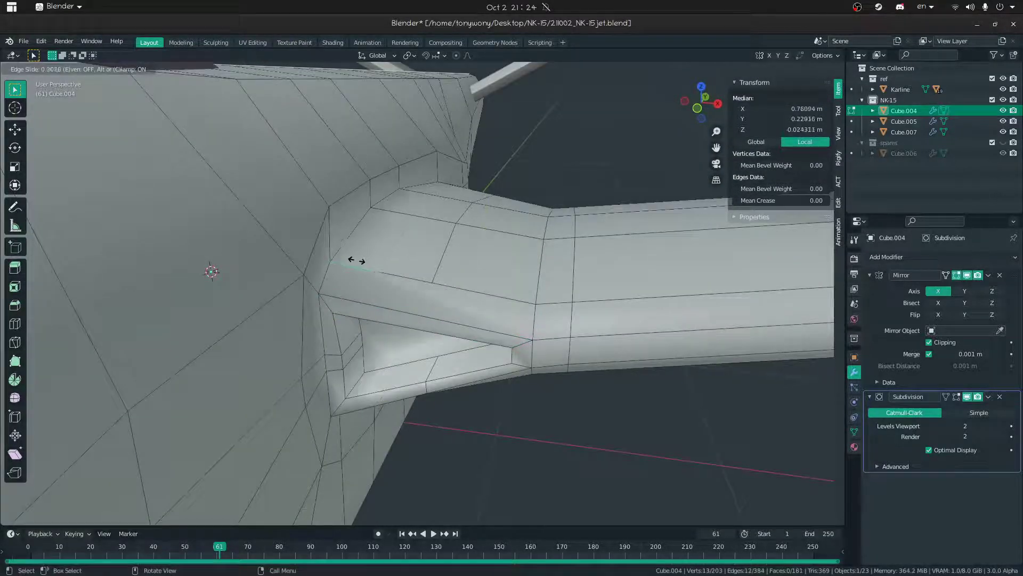
{"action": "left_click", "coordinate": [327, 259]}
{"action": "mouse_move", "coordinate": [328, 259]}
{"action": "middle_mouse_down"}
{"action": "mouse_move", "coordinate": [322, 234]}
{"action": "mouse_move", "coordinate": [319, 246]}
{"action": "middle_mouse_up"}
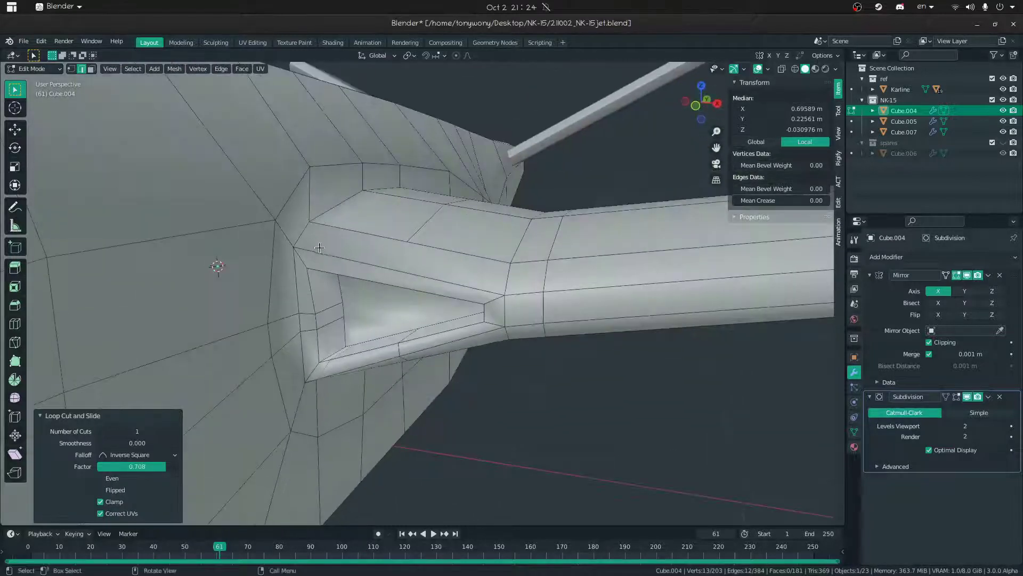
- Try to remove mesh at the lower corner of the front wing-root opening, then undo it
{"action": "key", "text": "3"}
{"action": "left_click", "coordinate": [338, 352]}
{"action": "key", "text": "x"}
{"action": "left_click", "coordinate": [335, 366]}
{"action": "key", "text": "ctrl+z"}
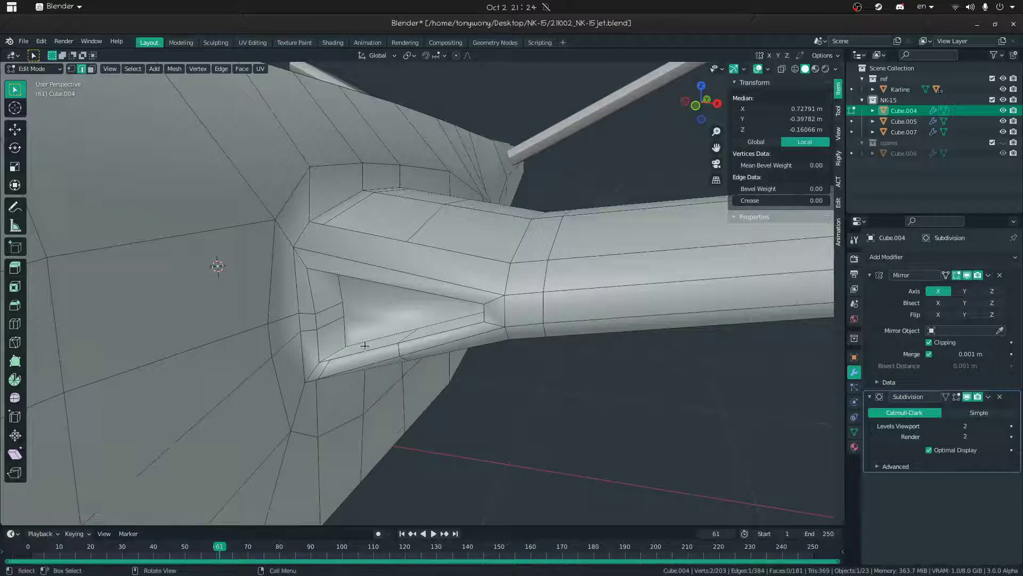
- Dissolve the extra edge on the front opening's lower rim and the leftover vertex near its lower corner
{"action": "key", "text": "x"}
{"action": "left_click", "coordinate": [364, 347]}
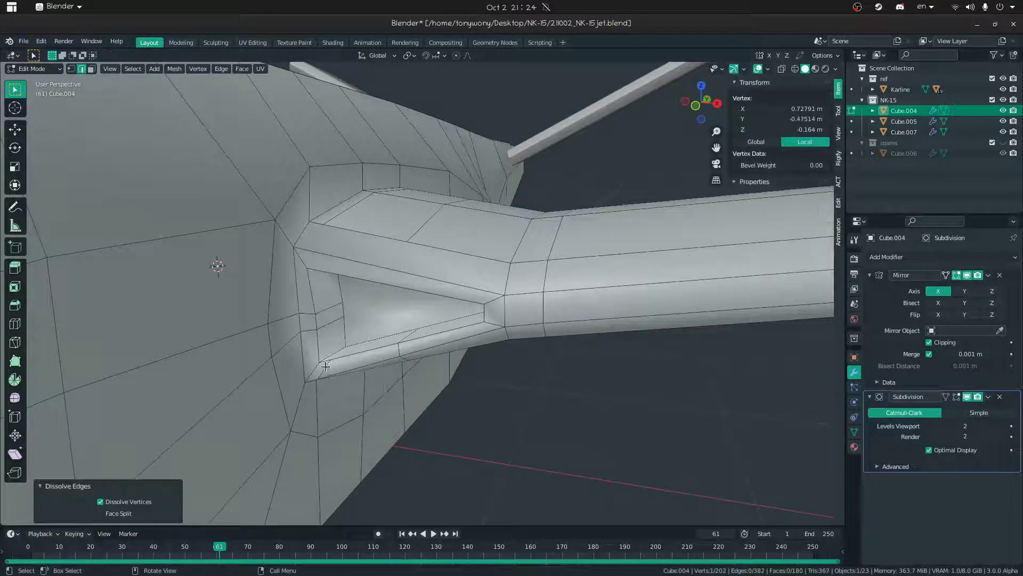
{"action": "left_click", "coordinate": [326, 366]}
{"action": "key", "text": "x"}
{"action": "left_click", "coordinate": [326, 366]}
- Knife-cut new edges from the wing root's upper surface down the front opening's fuselage side to its lower corner
{"action": "key", "text": "1"}
{"action": "left_click", "coordinate": [318, 233]}
{"action": "middle_click_drag", "start_coordinate": [318, 232], "coordinate": [325, 232]}
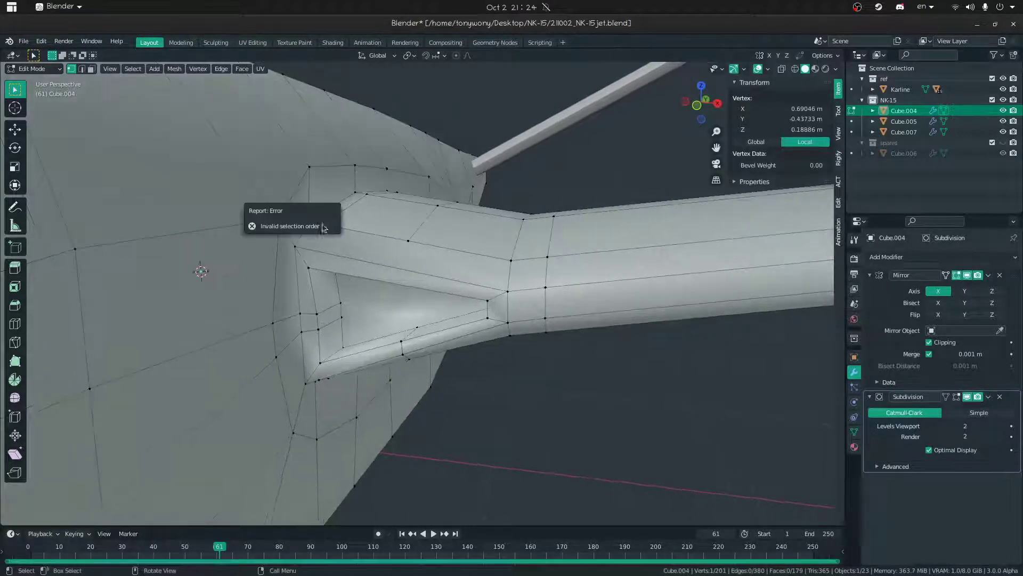
{"action": "key", "text": "j"}
{"action": "key", "text": "k"}
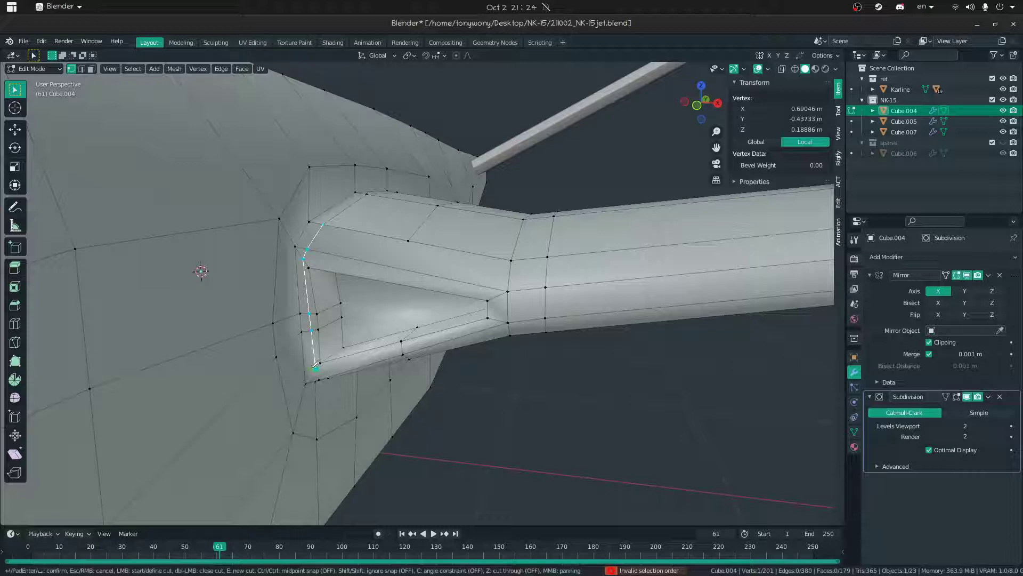
{"action": "key", "text": "Return"}
- Connect the two vertices at the front opening's lower corner and slide the corner vertex along its edge
{"action": "middle_click_drag", "start_coordinate": [317, 376], "coordinate": [299, 320]}
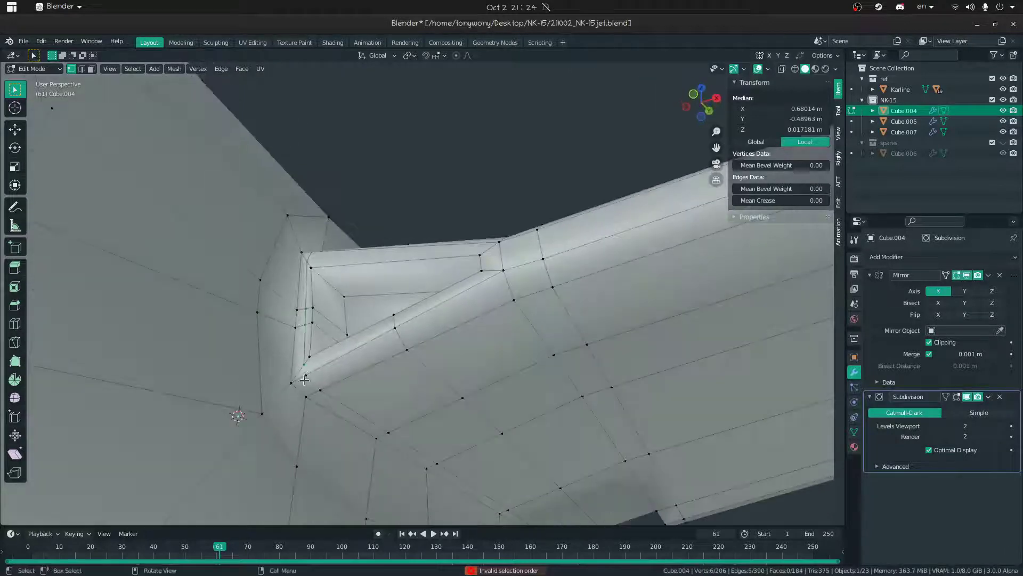
{"action": "left_click", "coordinate": [306, 376]}
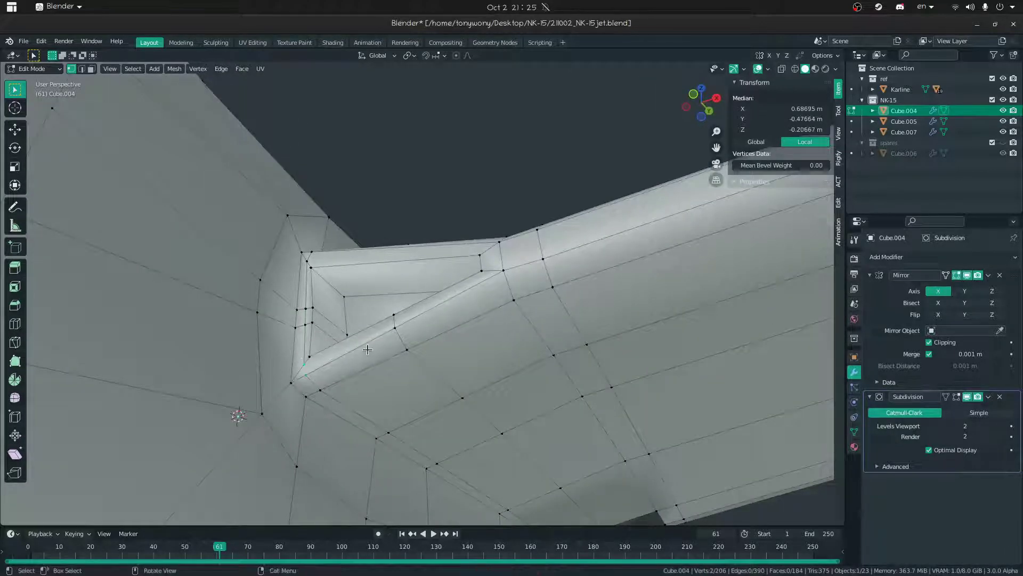
{"action": "key", "text": "j"}
{"action": "left_click", "coordinate": [306, 366]}
{"action": "middle_click_drag", "start_coordinate": [306, 366], "coordinate": [317, 378]}
{"action": "key", "text": "shift+v"}
{"action": "left_click", "coordinate": [315, 377]}
- Try sliding the vertex at the front opening's upper corner, then undo the slide
{"action": "middle_click_drag", "start_coordinate": [299, 304], "coordinate": [300, 322]}
{"action": "left_click", "coordinate": [298, 239]}
{"action": "key", "text": "shift+v"}
{"action": "left_click", "coordinate": [293, 234]}
{"action": "middle_click_drag", "start_coordinate": [293, 234], "coordinate": [313, 235]}
{"action": "key", "text": "ctrl+z"}
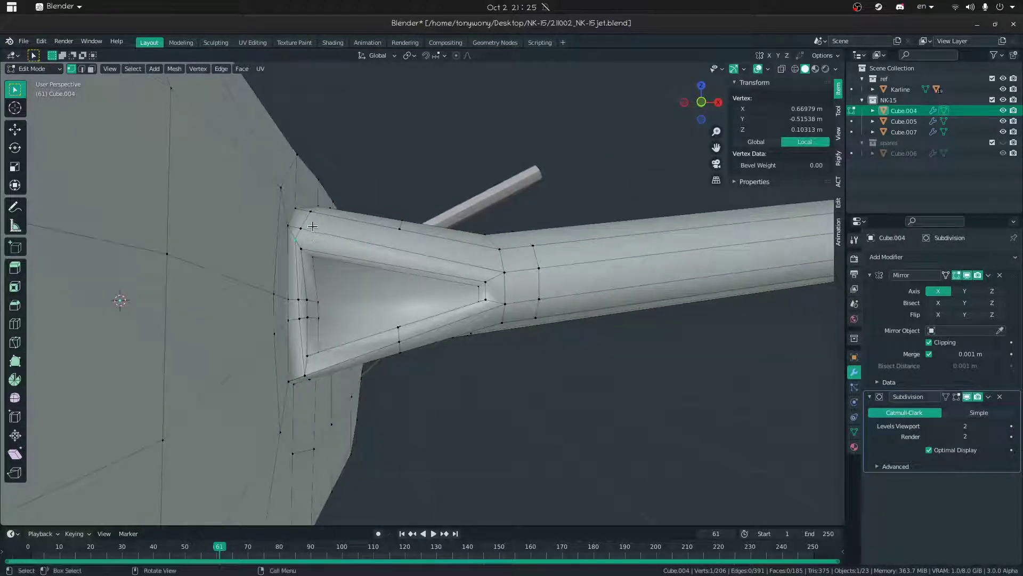
- Merge all of the mesh's vertices by distance
{"action": "key", "text": "alt+a"}
{"action": "key", "text": "a"}
{"action": "key", "text": "m"}
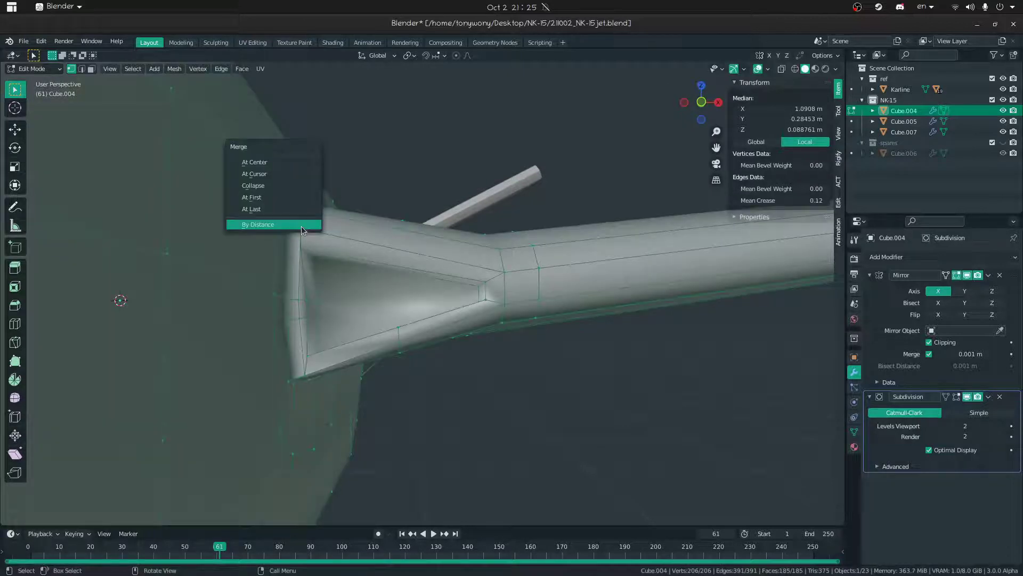
{"action": "left_click", "coordinate": [303, 224]}
- Slide the vertices at the front opening's upper and lower corners closer to the outer fuselage-side corners
{"action": "left_click", "coordinate": [303, 224]}
{"action": "key", "text": "g"}
{"action": "key", "text": "g"}
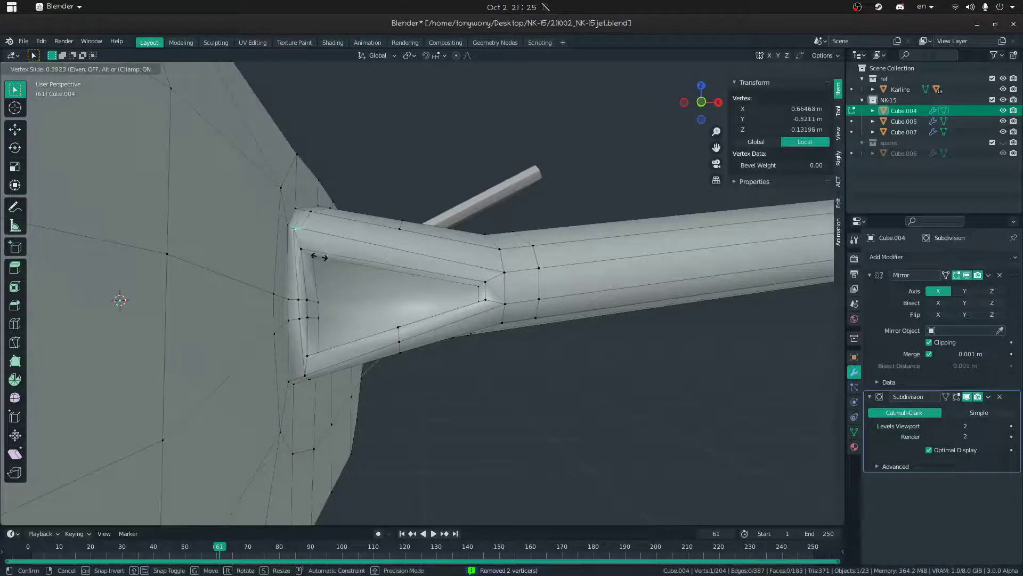
{"action": "left_click", "coordinate": [319, 256]}
{"action": "left_click", "coordinate": [305, 373]}
{"action": "key", "text": "g"}
{"action": "key", "text": "g"}
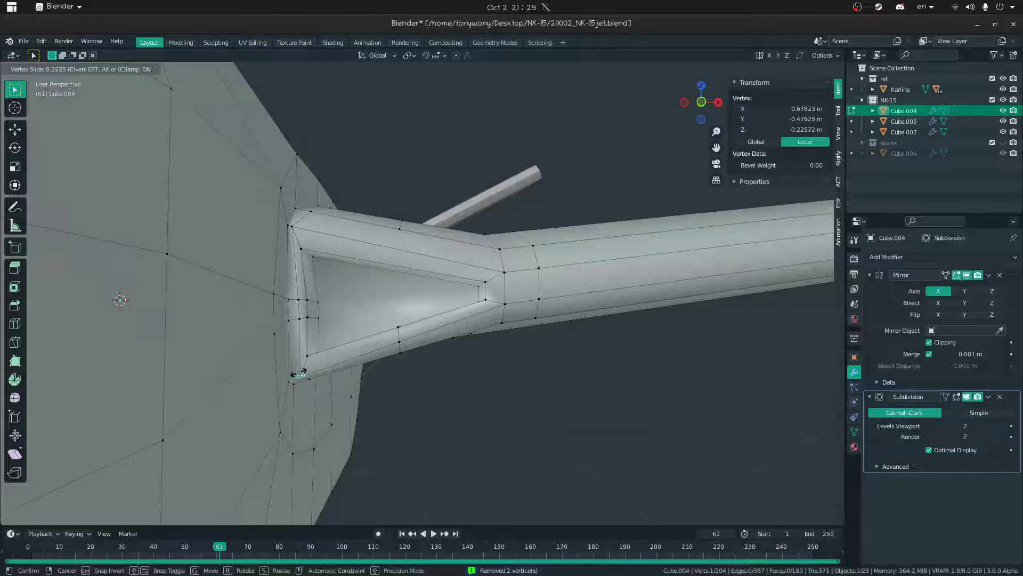
{"action": "left_click", "coordinate": [300, 371]}
- Examine the smoothed front wing-root opening in Object Mode and the edges around its fuselage-side rim
{"action": "key", "text": "ctrl+Tab"}
{"action": "left_click", "coordinate": [237, 315]}
{"action": "middle_click_drag", "start_coordinate": [292, 248], "coordinate": [282, 267]}
{"action": "middle_click_drag", "start_coordinate": [371, 373], "coordinate": [428, 287], "text": "shift"}
{"action": "scroll", "coordinate": [424, 290], "scroll_direction": "down", "scroll_amount": 2}
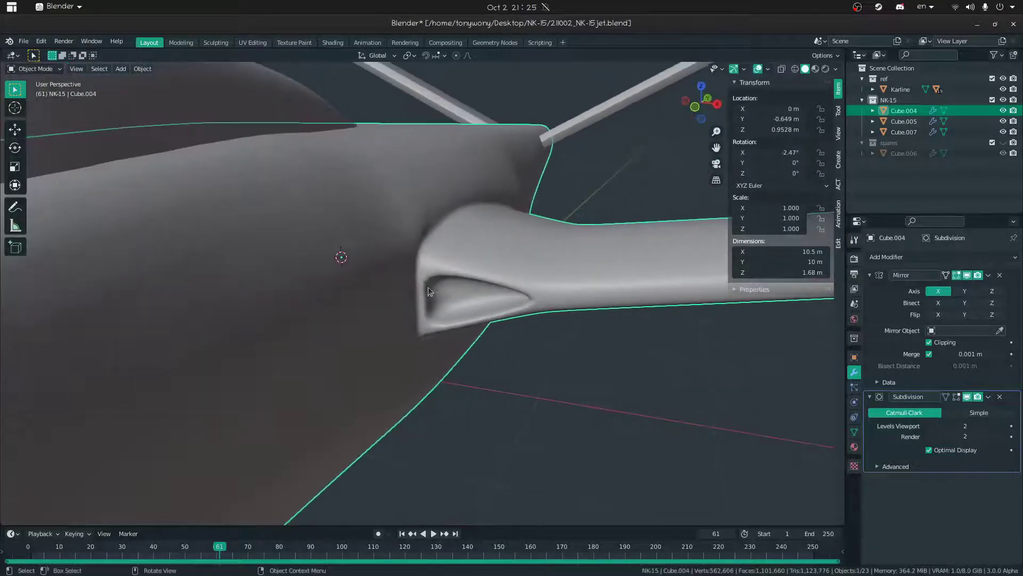
{"action": "key", "text": "Tab"}
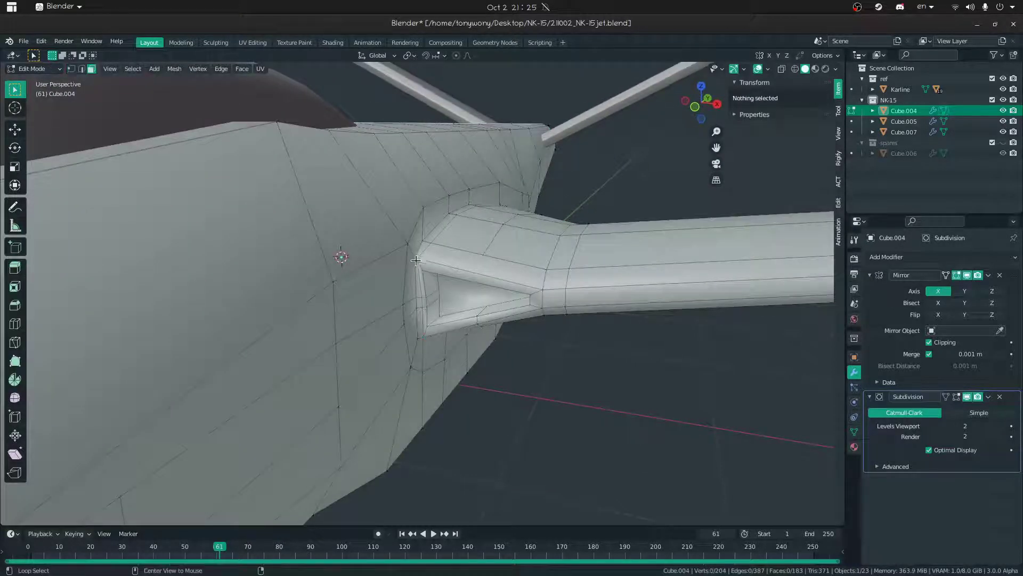
{"action": "left_click", "coordinate": [416, 261], "text": "alt"}
{"action": "left_click", "coordinate": [416, 259], "text": "alt"}
{"action": "left_click", "coordinate": [416, 260], "text": "alt"}
{"action": "middle_click_drag", "start_coordinate": [591, 246], "coordinate": [475, 270]}
{"action": "scroll", "coordinate": [475, 270], "scroll_direction": "down", "scroll_amount": 3}
{"action": "scroll", "coordinate": [419, 269], "scroll_direction": "up", "scroll_amount": 7}
{"action": "scroll", "coordinate": [421, 267], "scroll_direction": "down", "scroll_amount": 3}
- Check the vertices at the wing root's front upper corner and merge the whole mesh by distance again
{"action": "key", "text": "alt+a"}
{"action": "left_click", "coordinate": [422, 266]}
{"action": "middle_click_drag", "start_coordinate": [422, 266], "coordinate": [388, 245]}
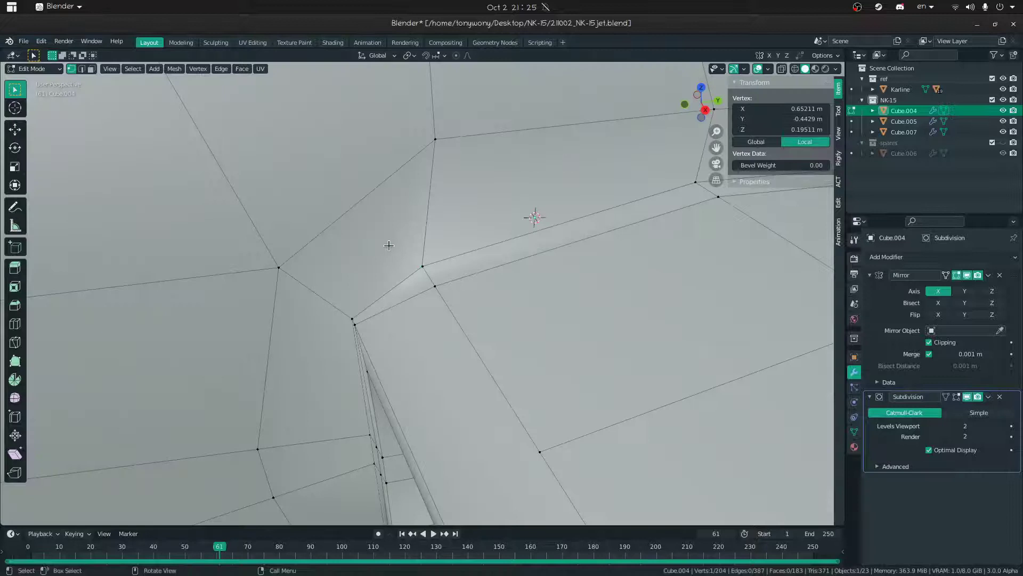
{"action": "key", "text": "a"}
{"action": "key", "text": "m"}
{"action": "left_click", "coordinate": [478, 217]}
- Reshape the two faces on the wing root's rear side into a regular circle outline with LoopTools
{"action": "key", "text": "Tab"}
{"action": "key", "text": "shift+grave"}
{"action": "key", "text": "s"}
{"action": "left_click", "coordinate": [423, 293]}
{"action": "middle_click_drag", "start_coordinate": [607, 282], "coordinate": [489, 258]}
{"action": "key", "text": "shift+grave"}
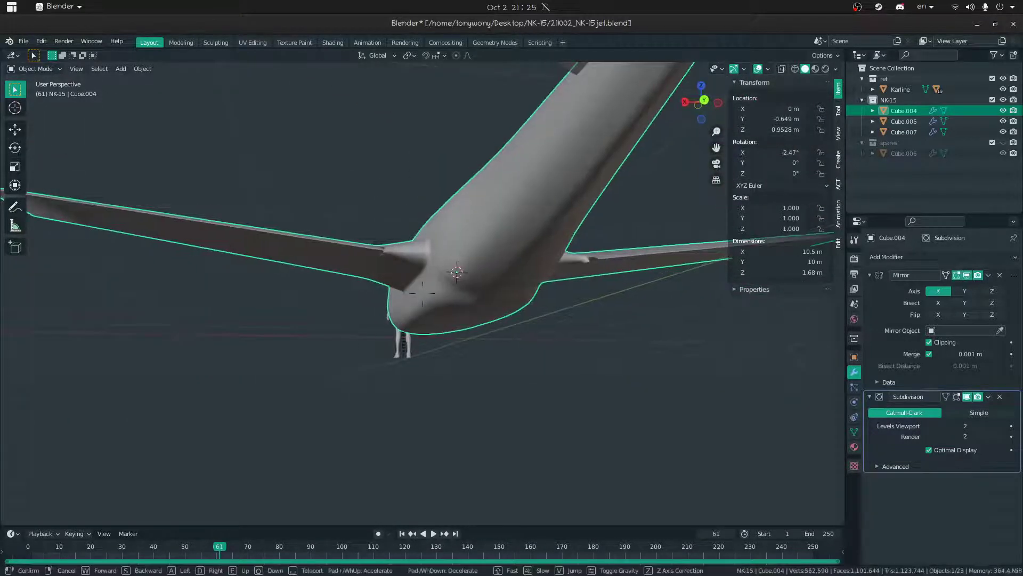
{"action": "key", "text": "w"}
{"action": "key", "text": "e"}
{"action": "left_click", "coordinate": [423, 293]}
{"action": "key", "text": "Tab"}
{"action": "left_click", "coordinate": [450, 311]}
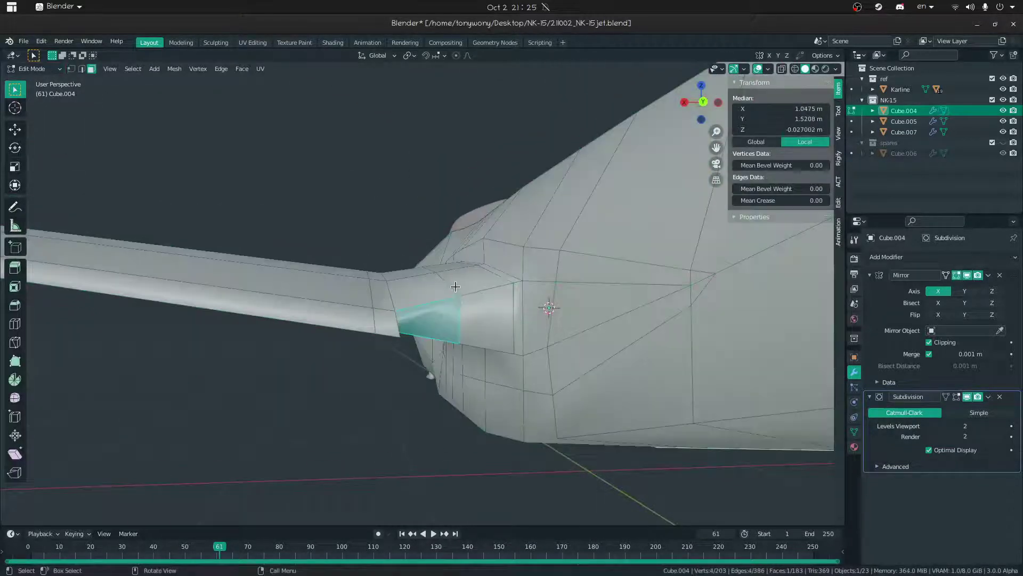
{"action": "left_click", "coordinate": [477, 310], "text": "ctrl"}
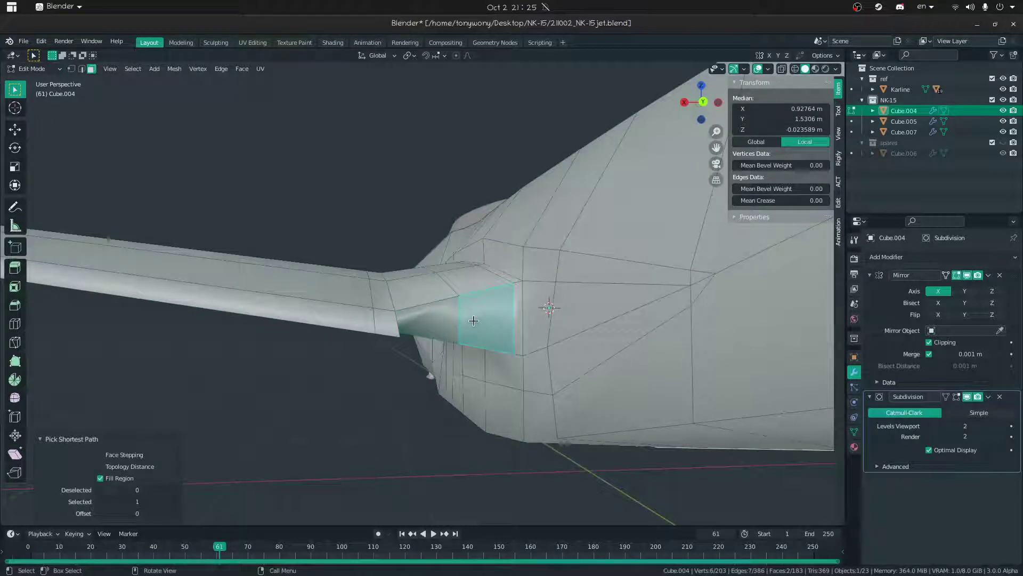
{"action": "right_click", "coordinate": [474, 321]}
{"action": "mouse_move", "coordinate": [479, 321]}
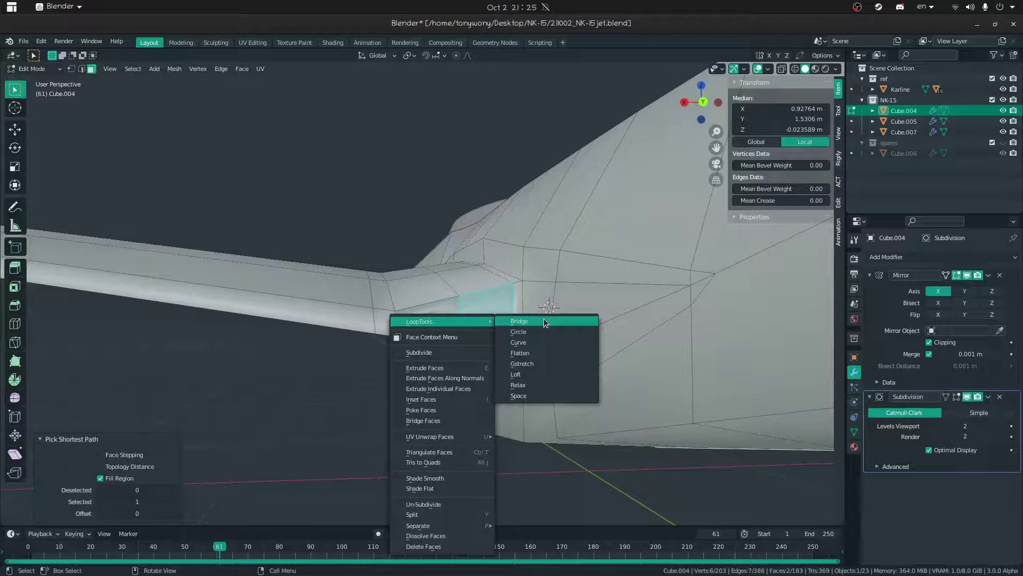
{"action": "left_click", "coordinate": [514, 332]}
{"action": "middle_click_drag", "start_coordinate": [514, 332], "coordinate": [480, 404]}
{"action": "key", "text": "s"}
{"action": "key", "text": "x"}
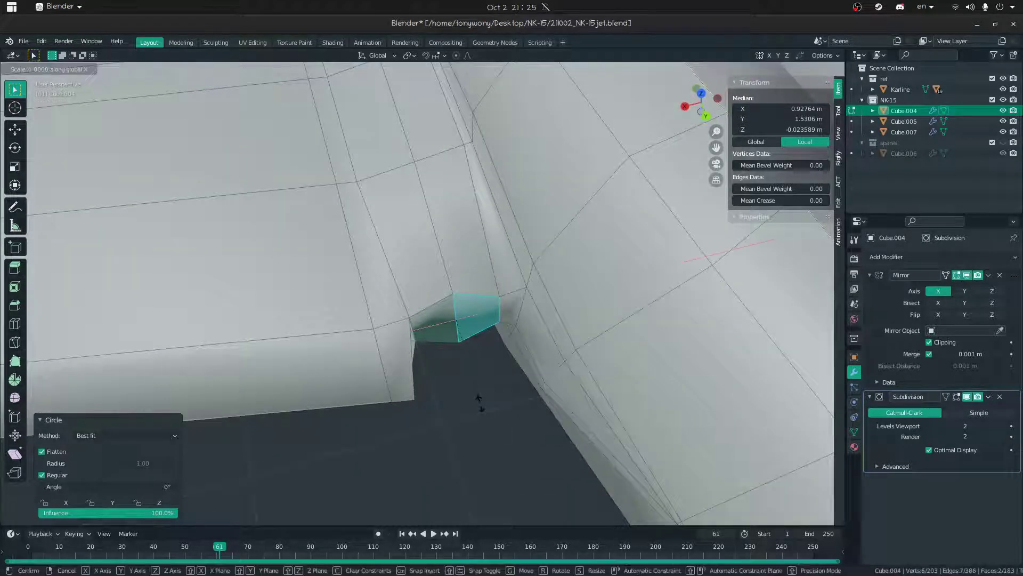
{"action": "right_click", "coordinate": [480, 404]}
{"action": "right_click", "coordinate": [479, 402]}
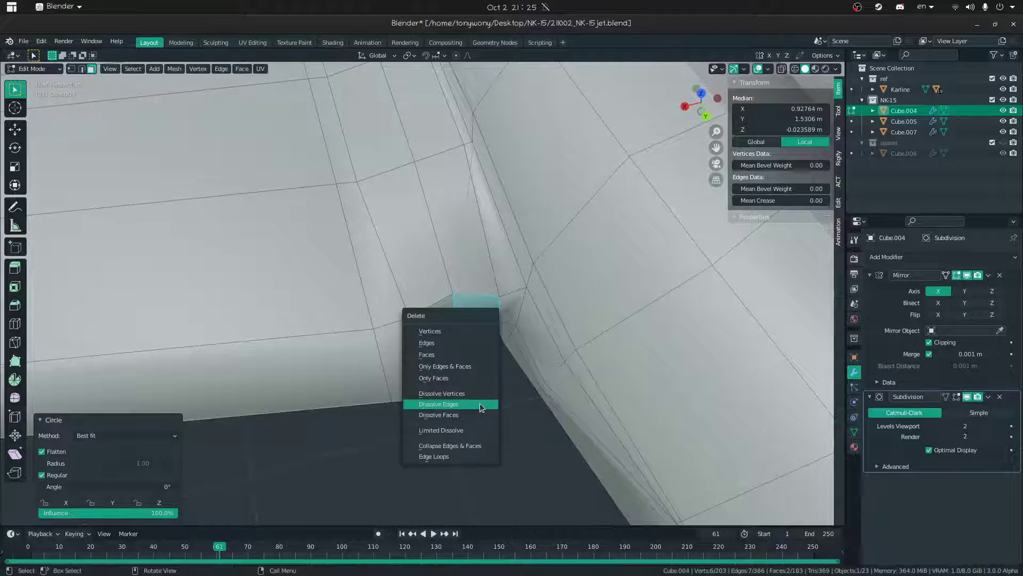
- Flatten the two circled rear faces by scaling them to 0 along the global Y axis
{"action": "key", "text": "s"}
{"action": "key", "text": "y"}
{"action": "key", "text": "Return"}
- Rotate the flattened rear faces about the global Y axis and adjust their overall size
{"action": "middle_click_drag", "start_coordinate": [550, 397], "coordinate": [533, 300]}
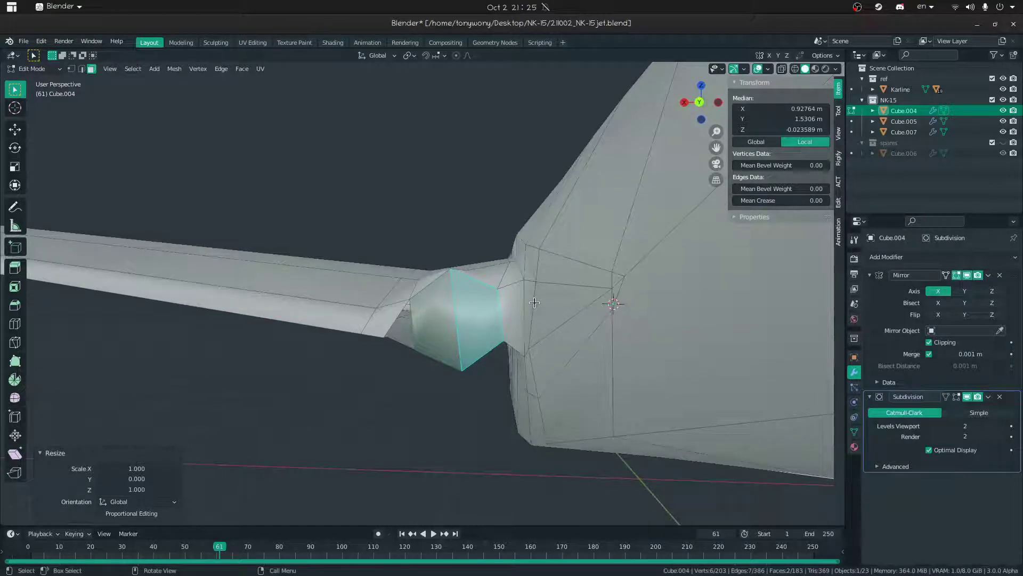
{"action": "key", "text": "r"}
{"action": "key", "text": "y"}
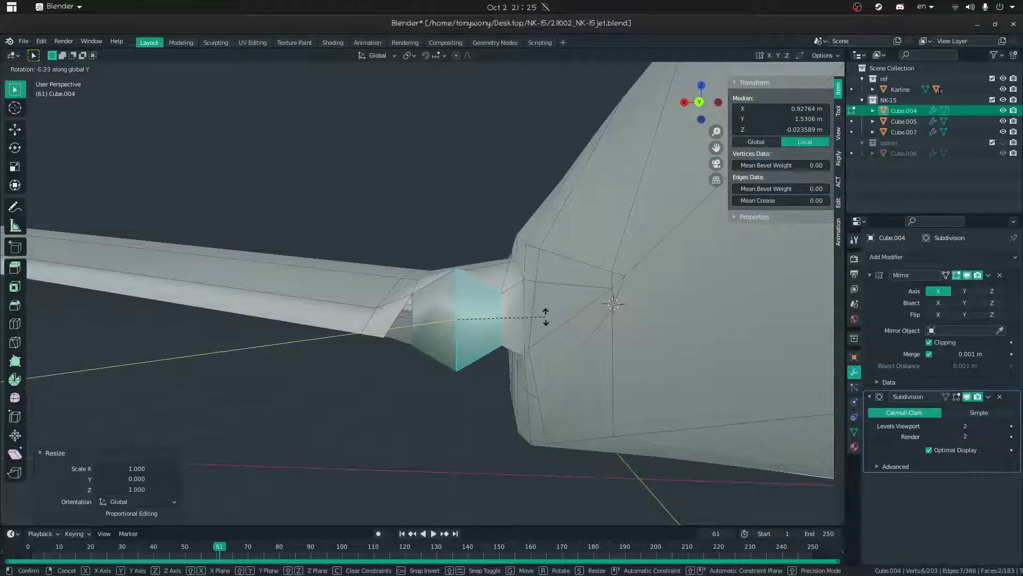
{"action": "key", "text": "Return"}
{"action": "key", "text": "s"}
{"action": "left_click", "coordinate": [568, 314]}
{"action": "middle_click_drag", "start_coordinate": [513, 308], "coordinate": [470, 312]}
{"action": "key", "text": "s"}
{"action": "left_click", "coordinate": [536, 331]}
- Reposition the vertex on the wing's underside near the rear of the wing root
{"action": "left_click", "coordinate": [407, 315]}
{"action": "key", "text": "1"}
{"action": "middle_click_drag", "start_coordinate": [407, 315], "coordinate": [418, 244]}
{"action": "left_click", "coordinate": [398, 283]}
{"action": "middle_click_drag", "start_coordinate": [399, 283], "coordinate": [420, 337]}
{"action": "left_click", "coordinate": [421, 415]}
{"action": "middle_click_drag", "start_coordinate": [421, 415], "coordinate": [498, 405]}
{"action": "key", "text": "shift+grave"}
{"action": "left_click", "coordinate": [422, 293]}
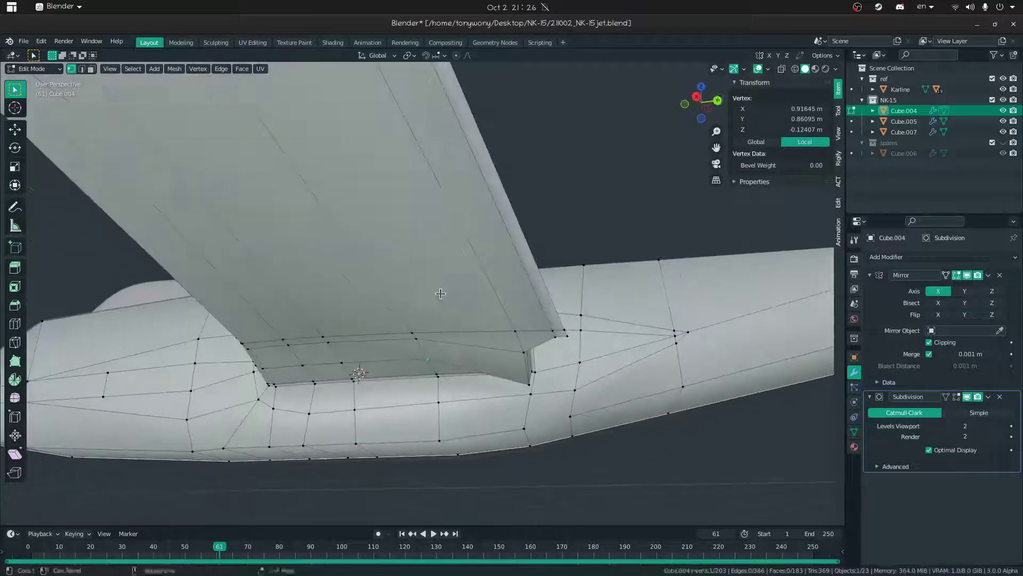
{"action": "key", "text": "g"}
{"action": "left_click", "coordinate": [421, 315]}
{"action": "left_click", "coordinate": [368, 359]}
{"action": "left_click", "coordinate": [345, 365]}
- Try insetting the two rear wing-root faces by about 0.024 m and deleting the inner faces
{"action": "middle_click_drag", "start_coordinate": [549, 272], "coordinate": [451, 328]}
{"action": "scroll", "coordinate": [455, 338], "scroll_direction": "down", "scroll_amount": 10}
{"action": "left_click_drag", "start_coordinate": [419, 307], "coordinate": [424, 306]}
{"action": "middle_click_drag", "start_coordinate": [424, 306], "coordinate": [513, 299]}
{"action": "scroll", "coordinate": [482, 345], "scroll_direction": "up", "scroll_amount": 12}
{"action": "middle_click_drag", "start_coordinate": [481, 345], "coordinate": [401, 246]}
{"action": "key", "text": "3"}
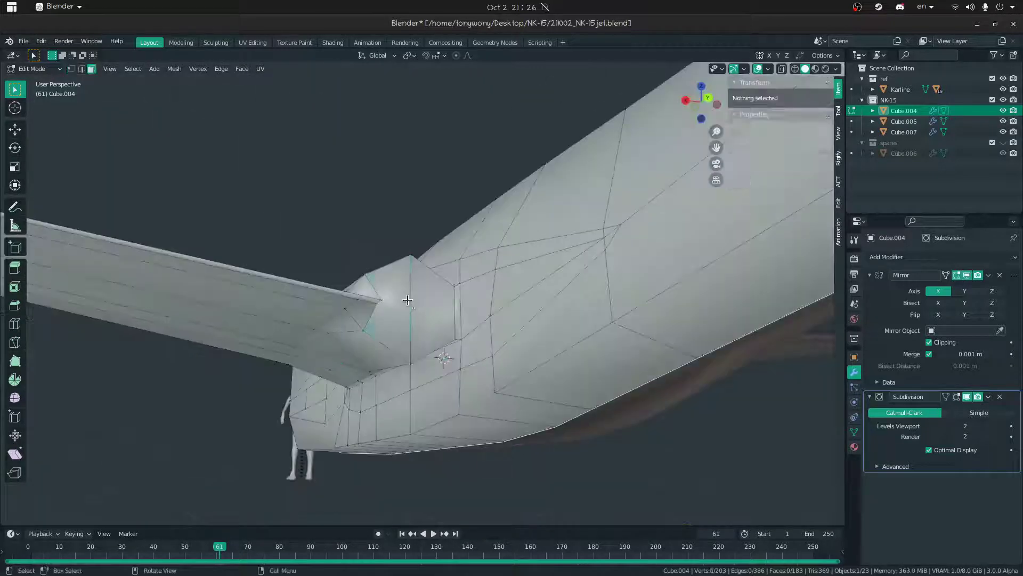
{"action": "left_click", "coordinate": [407, 300]}
{"action": "middle_click_drag", "start_coordinate": [408, 300], "coordinate": [412, 286]}
{"action": "left_click", "coordinate": [429, 290], "text": "shift"}
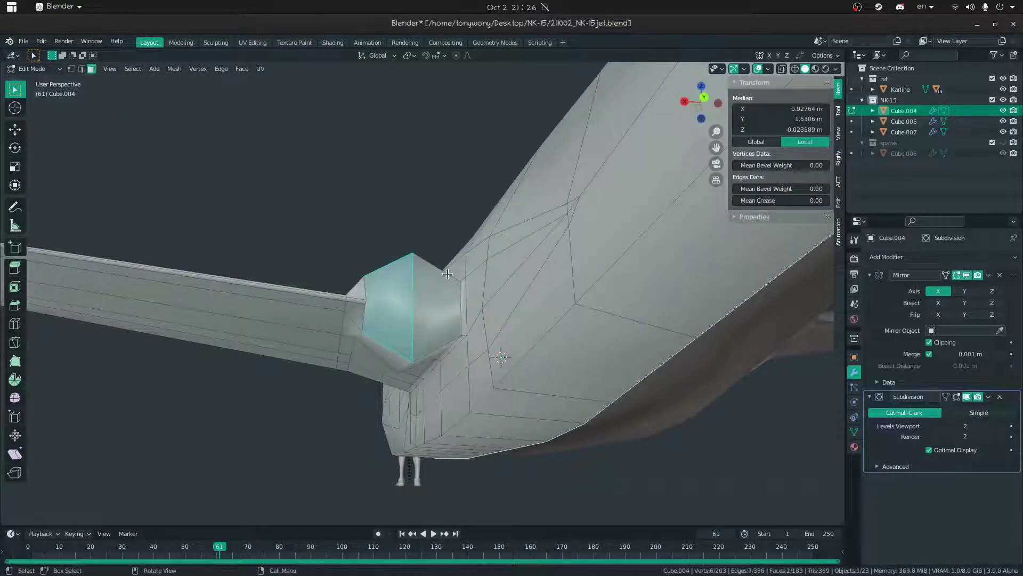
{"action": "key", "text": "i"}
{"action": "left_click", "coordinate": [506, 226]}
{"action": "key", "text": "x"}
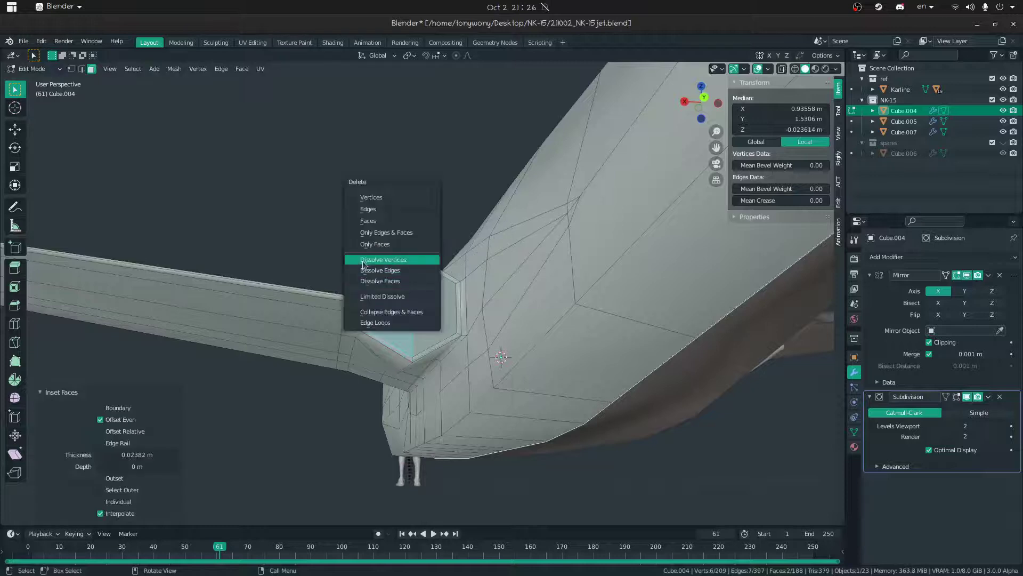
{"action": "left_click", "coordinate": [374, 223]}
- Examine the smoothed rear of the wing root and the whole jet in Object Mode
{"action": "key", "text": "ctrl+Tab"}
{"action": "left_click", "coordinate": [314, 294]}
{"action": "middle_click_drag", "start_coordinate": [341, 290], "coordinate": [484, 360]}
{"action": "middle_click_drag", "start_coordinate": [549, 357], "coordinate": [423, 293], "text": "shift"}
{"action": "scroll", "coordinate": [427, 296], "scroll_direction": "down", "scroll_amount": 6}
{"action": "left_click", "coordinate": [524, 355]}
{"action": "middle_click_drag", "start_coordinate": [523, 354], "coordinate": [304, 325]}
{"action": "left_click", "coordinate": [378, 305]}
- Try to extrude the two rear wing-root faces backward along their normals
{"action": "key", "text": "Tab"}
{"action": "key", "text": "shift+grave"}
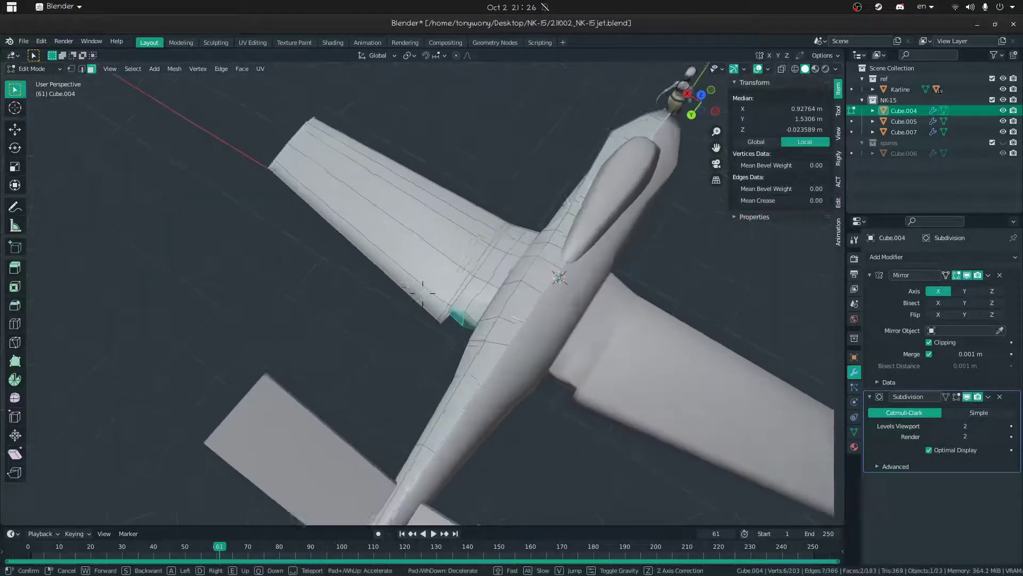
{"action": "key", "text": "w"}
{"action": "key", "text": "s"}
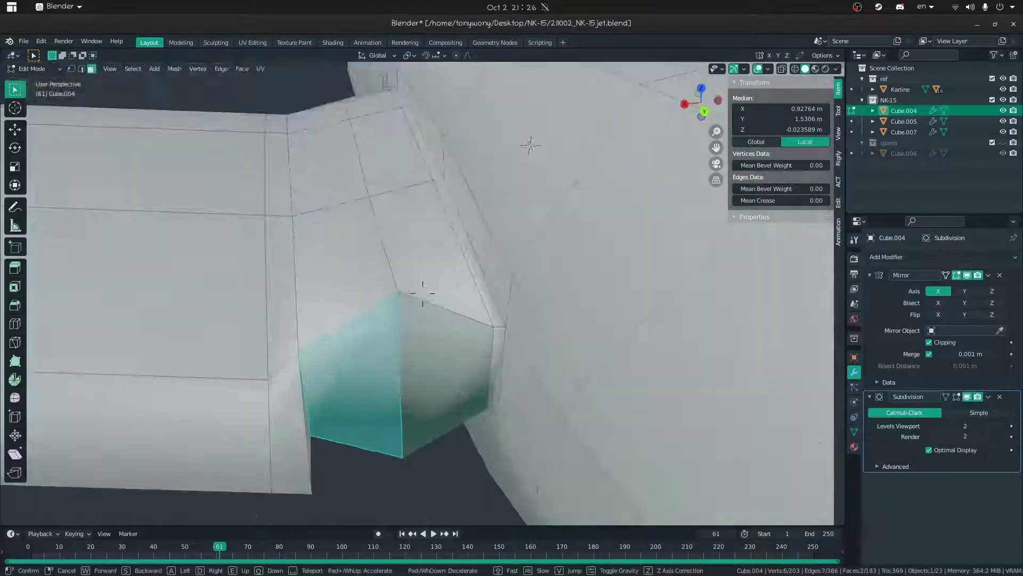
{"action": "key", "text": "s"}
{"action": "left_click", "coordinate": [423, 290]}
{"action": "left_click", "coordinate": [391, 316]}
{"action": "middle_click_drag", "start_coordinate": [391, 317], "coordinate": [427, 300]}
{"action": "left_click", "coordinate": [424, 301]}
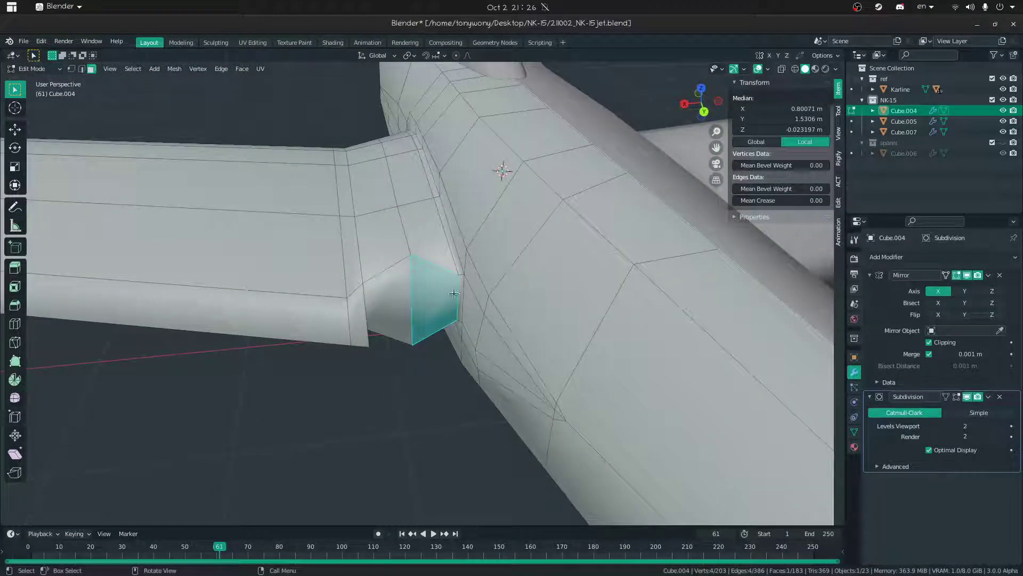
{"action": "left_click", "coordinate": [367, 302], "text": "shift"}
{"action": "middle_click_drag", "start_coordinate": [367, 303], "coordinate": [435, 313]}
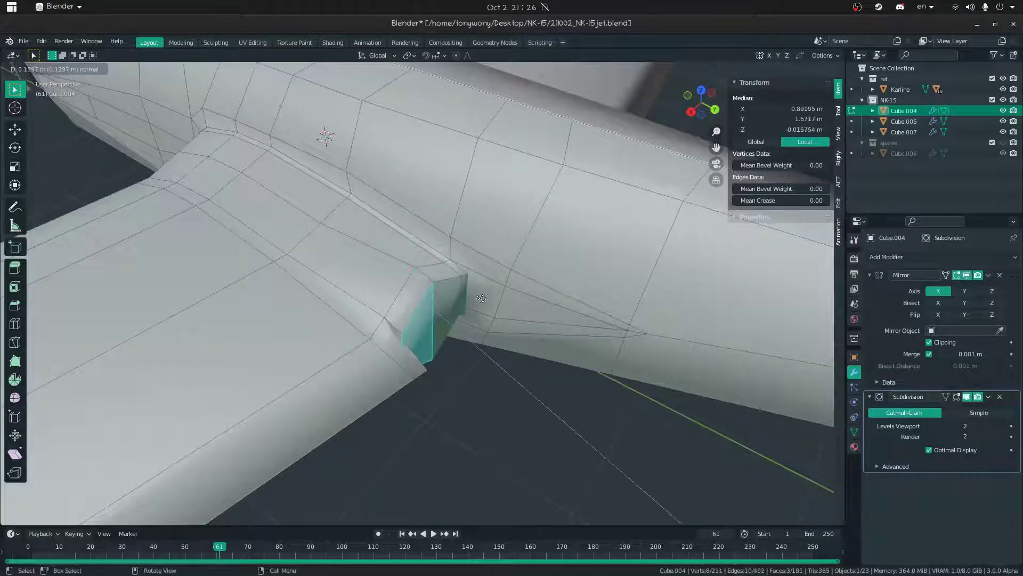
- Delete the four selected faces at the wing root's rear end
{"action": "key", "text": "x"}
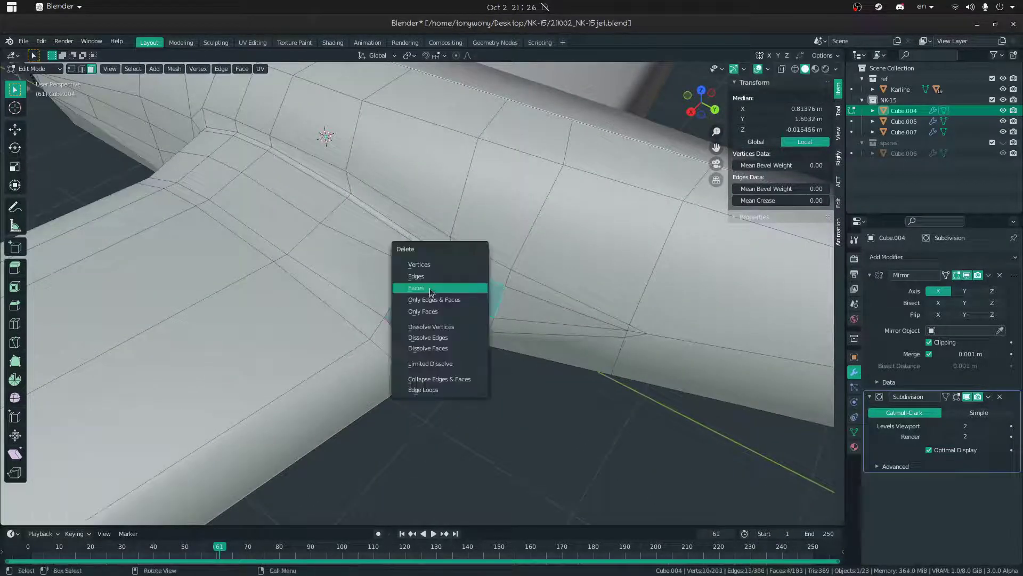
{"action": "left_click", "coordinate": [429, 286]}
{"action": "middle_click_drag", "start_coordinate": [430, 287], "coordinate": [424, 276]}
{"action": "left_click", "coordinate": [458, 269]}
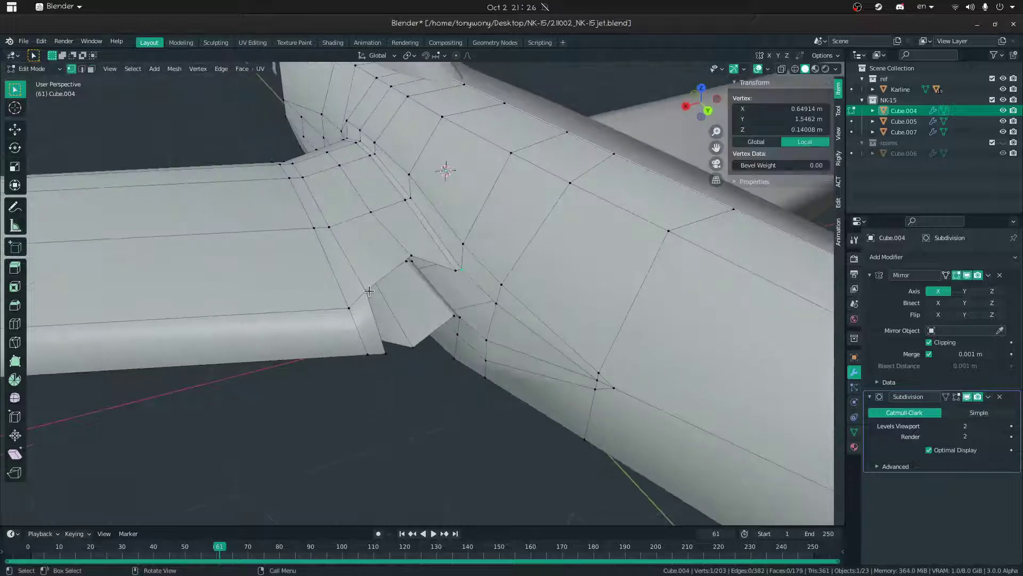
- Extrude the upper and lower rim edges of the wing root's open rear end backward along Y by about 0.31 m
{"action": "left_click", "coordinate": [367, 290], "text": "ctrl"}
{"action": "middle_click_drag", "start_coordinate": [491, 341], "coordinate": [428, 337]}
{"action": "left_click", "coordinate": [459, 322], "text": "shift"}
{"action": "left_click", "coordinate": [454, 327], "text": "shift"}
{"action": "left_click", "coordinate": [367, 322], "text": "ctrl"}
{"action": "middle_click_drag", "start_coordinate": [381, 305], "coordinate": [447, 322]}
{"action": "key", "text": "e"}
{"action": "key", "text": "x"}
{"action": "key", "text": "y"}
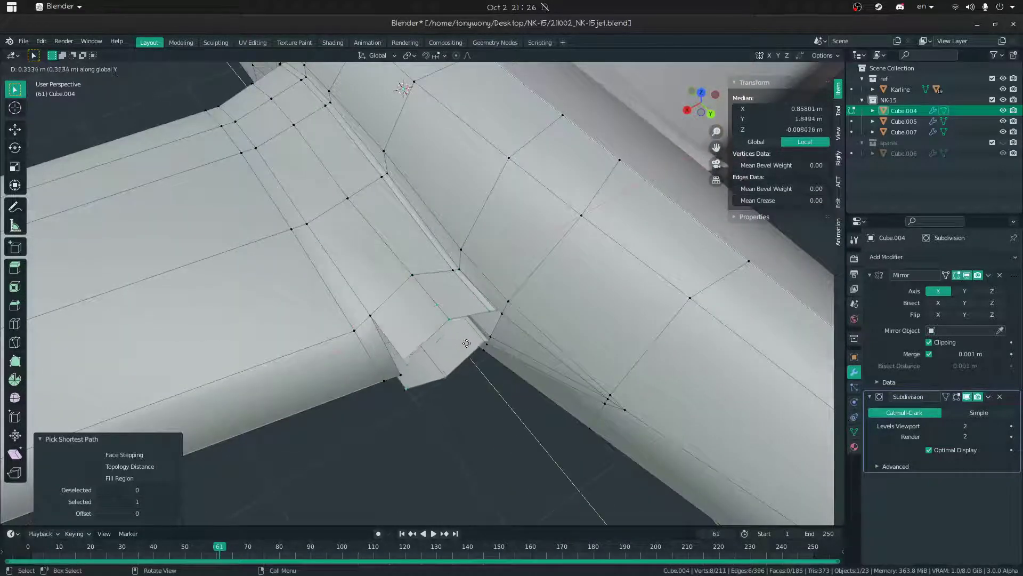
{"action": "left_click", "coordinate": [468, 343]}
- Enable vertex snapping and move the extruded rims' two inner corner vertices onto the adjacent fuselage vertices
{"action": "middle_click_drag", "start_coordinate": [468, 344], "coordinate": [460, 293]}
{"action": "scroll", "coordinate": [460, 293], "scroll_direction": "up", "scroll_amount": 5}
{"action": "scroll", "coordinate": [459, 294], "scroll_direction": "down", "scroll_amount": 2}
{"action": "left_click", "coordinate": [483, 256]}
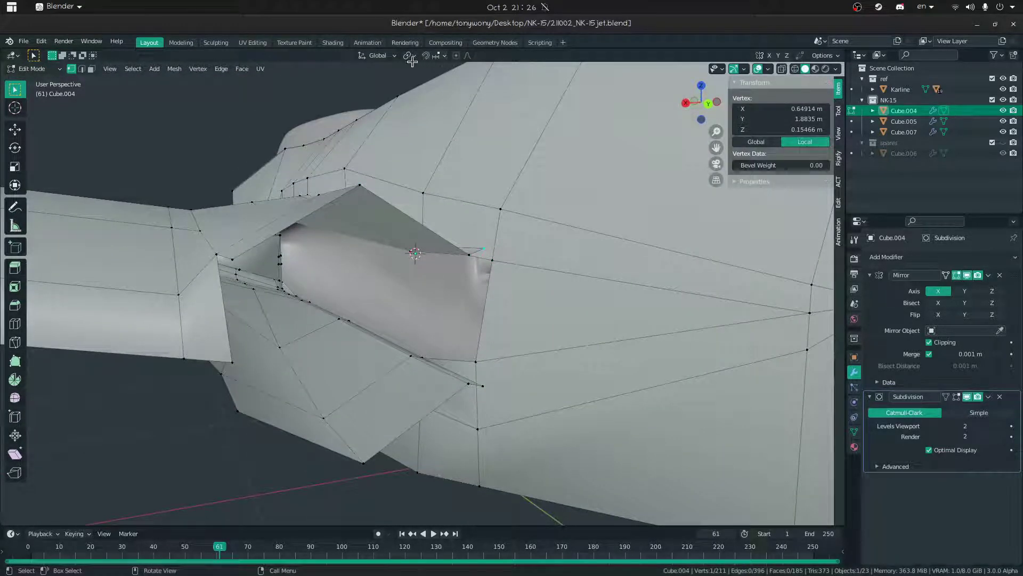
{"action": "left_click", "coordinate": [437, 56]}
{"action": "left_click", "coordinate": [427, 97]}
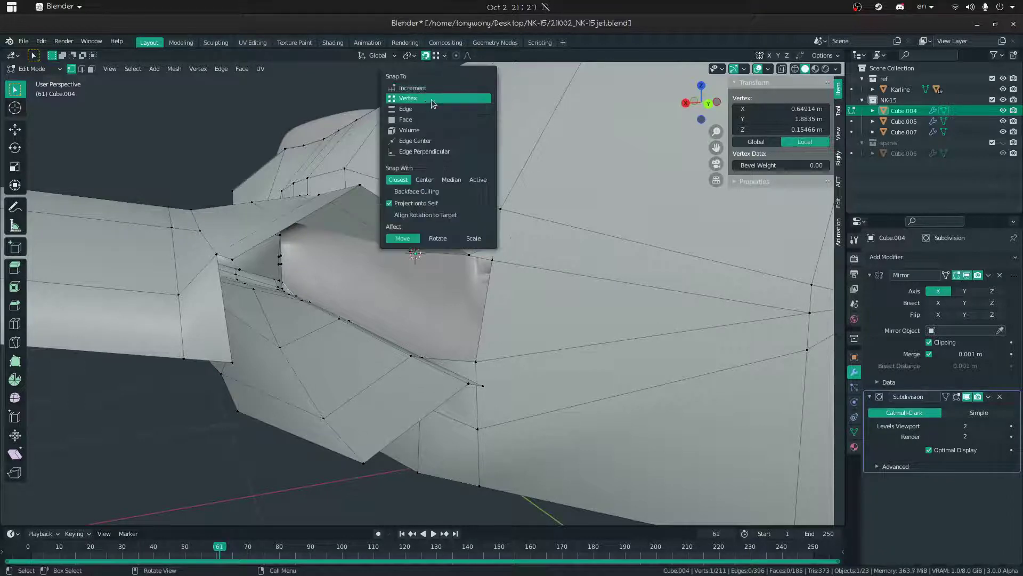
{"action": "left_click_drag", "start_coordinate": [483, 256], "coordinate": [488, 261]}
{"action": "left_click", "coordinate": [479, 389]}
{"action": "key", "text": "g"}
{"action": "left_click", "coordinate": [473, 364]}
{"action": "middle_click_drag", "start_coordinate": [473, 365], "coordinate": [324, 326]}
- Fill the open outer side between the extruded upper and lower rims beside the wing's trailing edge with faces
{"action": "left_click", "coordinate": [257, 338]}
{"action": "key", "text": "2"}
{"action": "left_click", "coordinate": [269, 257]}
{"action": "middle_click_drag", "start_coordinate": [268, 256], "coordinate": [235, 300]}
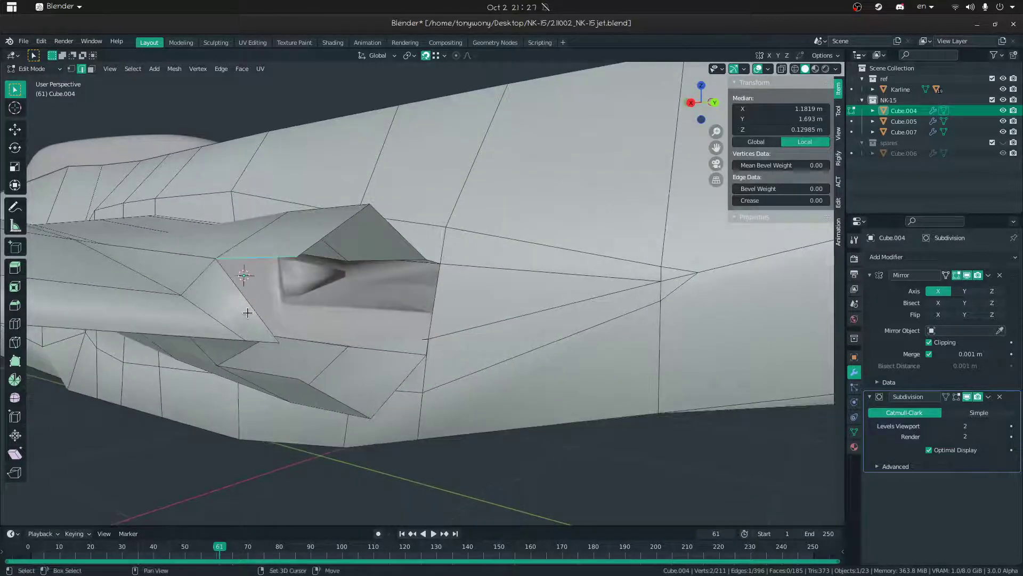
{"action": "middle_click_drag", "start_coordinate": [251, 350], "coordinate": [247, 318]}
{"action": "left_click", "coordinate": [245, 340]}
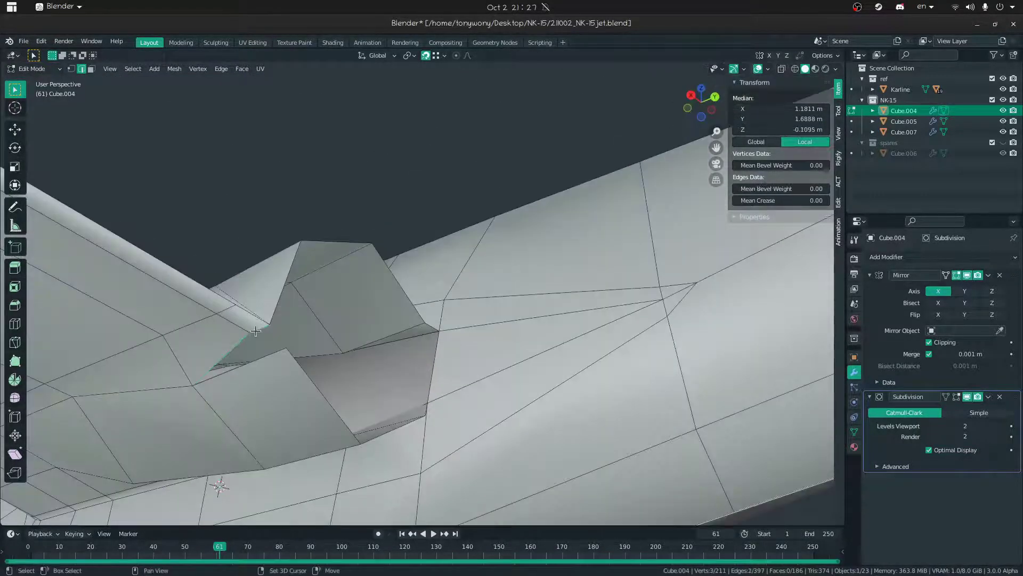
{"action": "key", "text": "f"}
{"action": "key", "text": "shift+grave"}
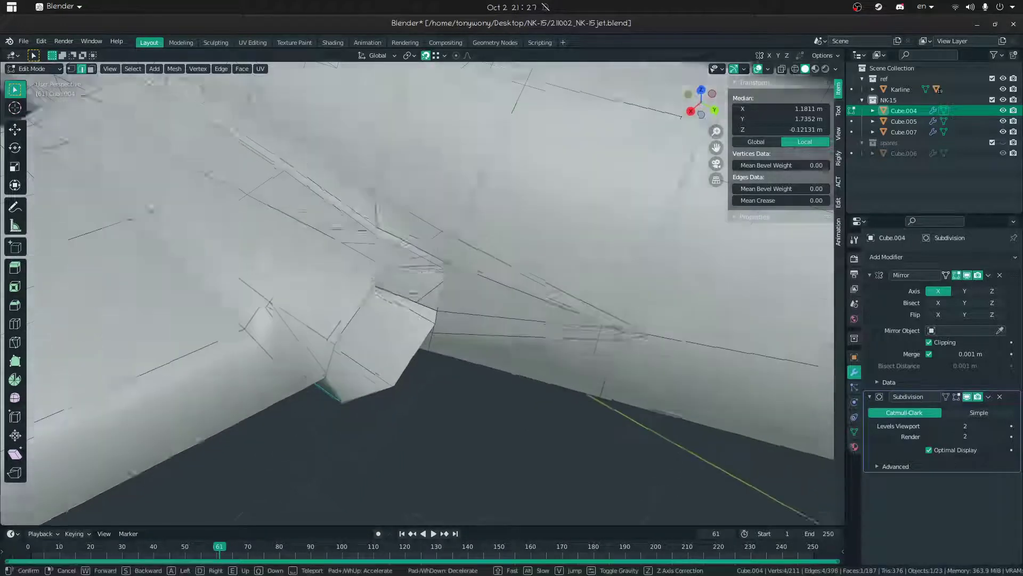
{"action": "left_click", "coordinate": [426, 279]}
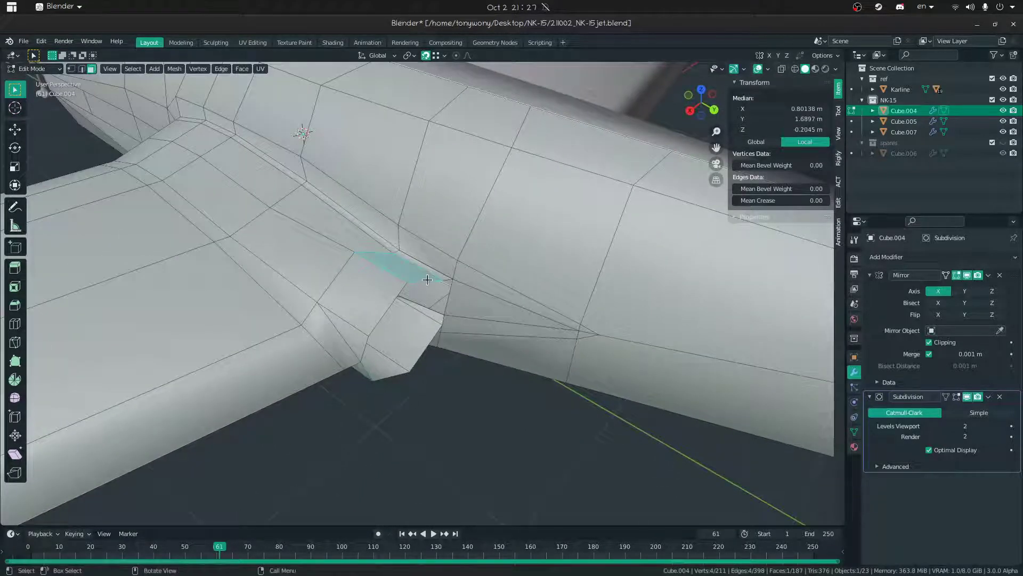
- Close the gap on the outlet's inner side next to the fuselage with a new face
{"action": "middle_click_drag", "start_coordinate": [436, 279], "coordinate": [385, 259]}
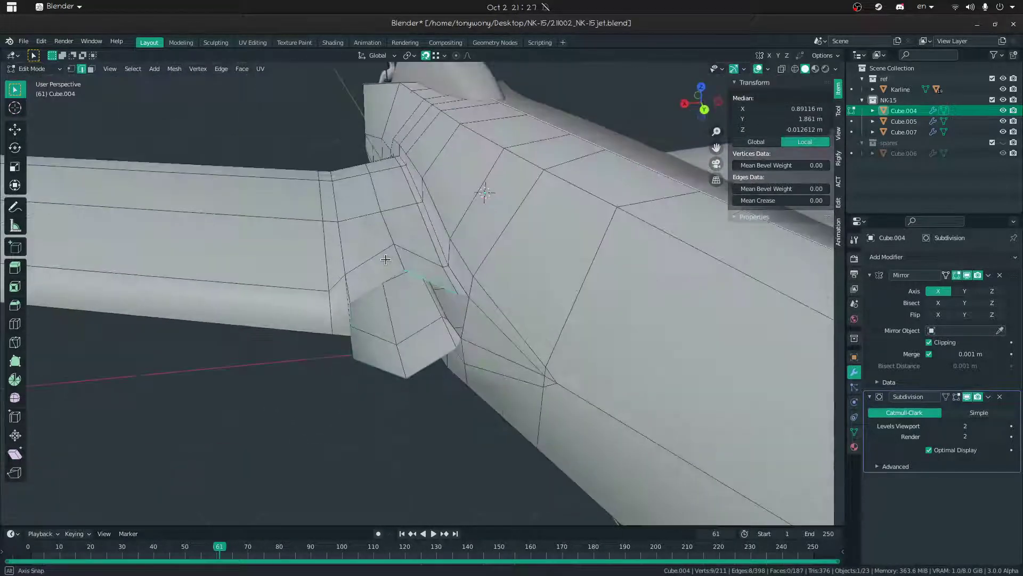
{"action": "key", "text": "2"}
{"action": "left_click", "coordinate": [462, 303]}
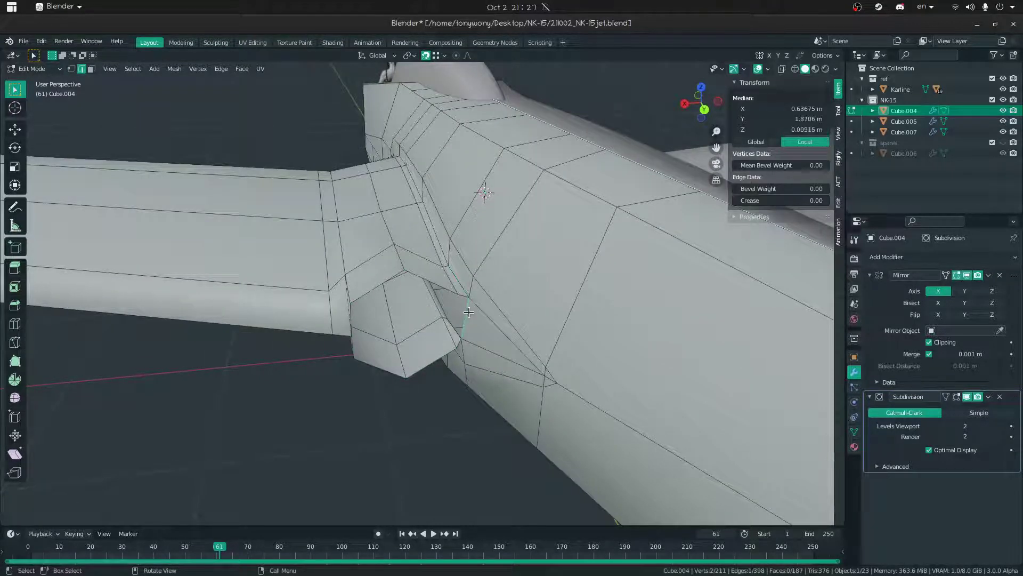
{"action": "middle_click_drag", "start_coordinate": [463, 307], "coordinate": [462, 292]}
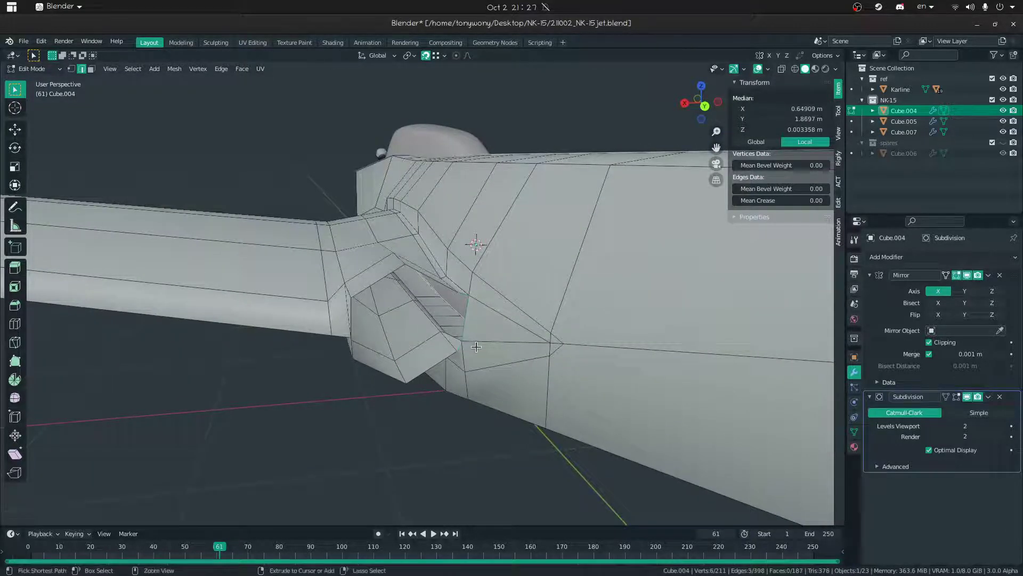
{"action": "middle_click_drag", "start_coordinate": [458, 348], "coordinate": [453, 348]}
{"action": "key", "text": "1"}
{"action": "left_click", "coordinate": [452, 308]}
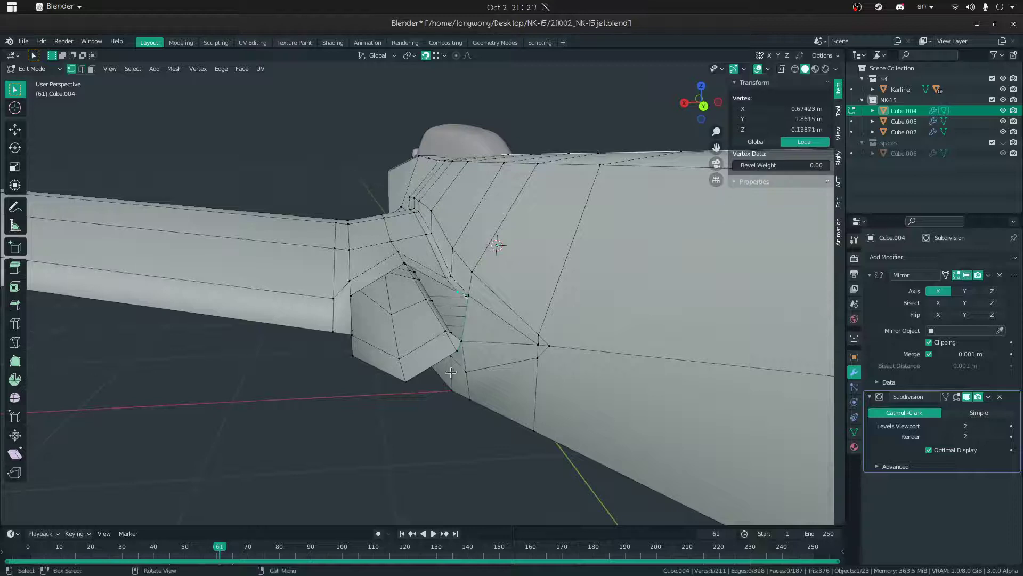
{"action": "key", "text": "f"}
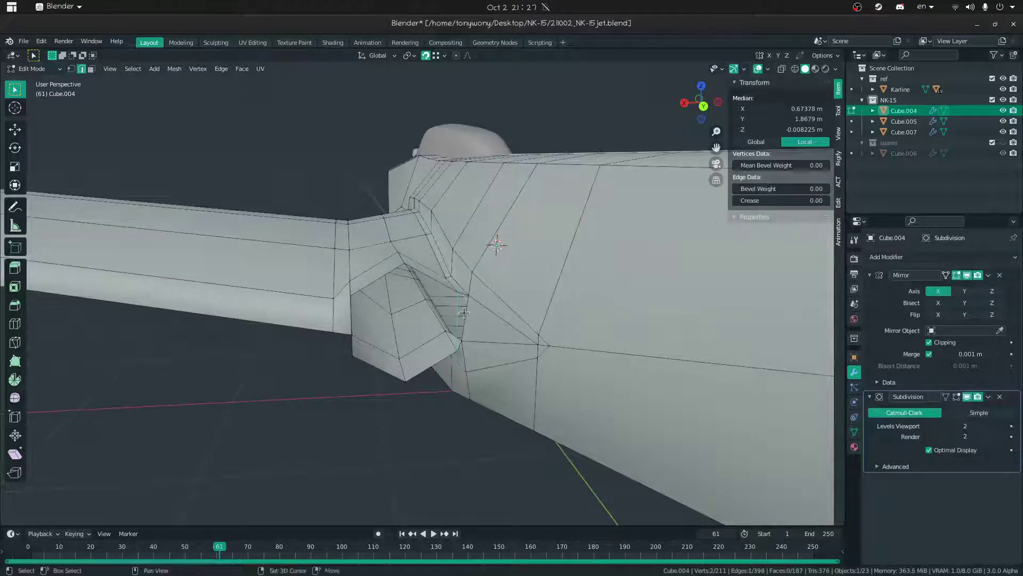
{"action": "key", "text": "f"}
- Turn snapping off and slide the outlet's inner rim vertex along Y
{"action": "key", "text": "ctrl+Tab"}
{"action": "middle_click_drag", "start_coordinate": [393, 321], "coordinate": [344, 229]}
{"action": "key", "text": "ctrl+Tab"}
{"action": "key", "text": "1"}
{"action": "left_click", "coordinate": [438, 319]}
{"action": "mouse_move", "coordinate": [438, 318]}
{"action": "middle_mouse_down"}
{"action": "mouse_move", "coordinate": [434, 304]}
{"action": "mouse_move", "coordinate": [448, 322]}
{"action": "middle_mouse_up"}
{"action": "key", "text": "g"}
{"action": "key", "text": "y"}
{"action": "right_click", "coordinate": [448, 323]}
{"action": "key", "text": "shift+Tab"}
{"action": "key", "text": "g"}
{"action": "key", "text": "y"}
{"action": "middle_click_drag", "start_coordinate": [435, 315], "coordinate": [341, 433]}
- Examine the smoothed wing-root outlet and the whole jet in Object Mode
{"action": "key", "text": "a"}
{"action": "key", "text": "Tab"}
{"action": "middle_click_drag", "start_coordinate": [341, 433], "coordinate": [420, 297], "text": "shift"}
{"action": "scroll", "coordinate": [425, 292], "scroll_direction": "down", "scroll_amount": 6}
{"action": "left_click", "coordinate": [617, 306]}
{"action": "middle_click_drag", "start_coordinate": [581, 301], "coordinate": [392, 280]}
{"action": "scroll", "coordinate": [539, 309], "scroll_direction": "up", "scroll_amount": 8}
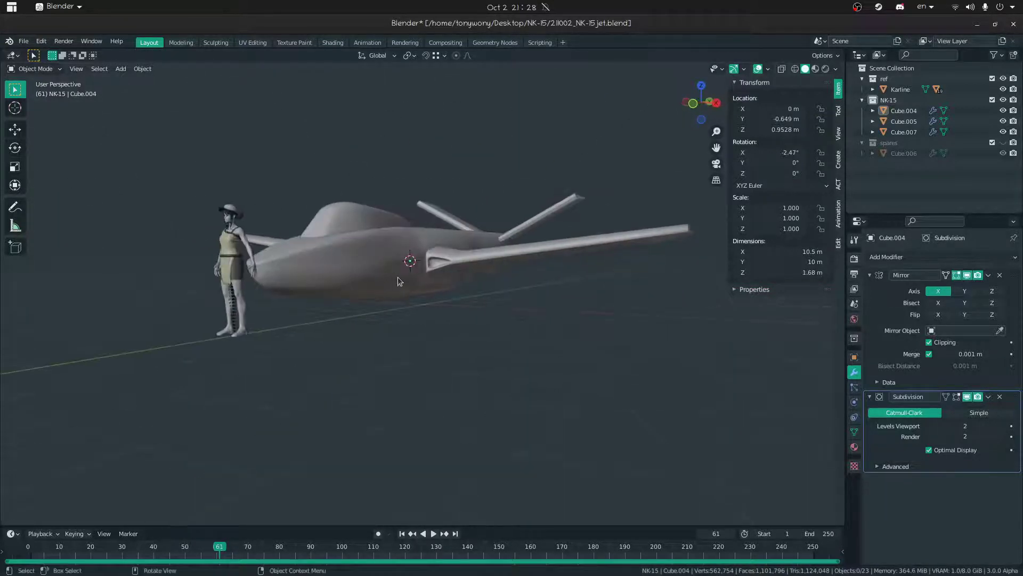
{"action": "left_click", "coordinate": [506, 340]}
{"action": "middle_click_drag", "start_coordinate": [506, 340], "coordinate": [433, 235]}
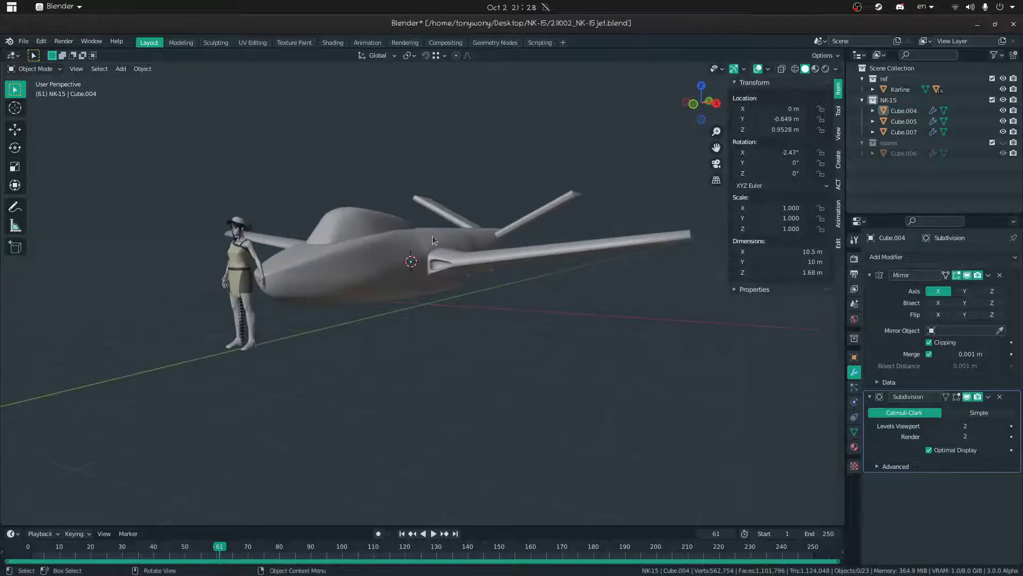
- Switch the viewport lighting to a glossy MatCap and inspect the reflections around the wing root
{"action": "left_click", "coordinate": [835, 69]}
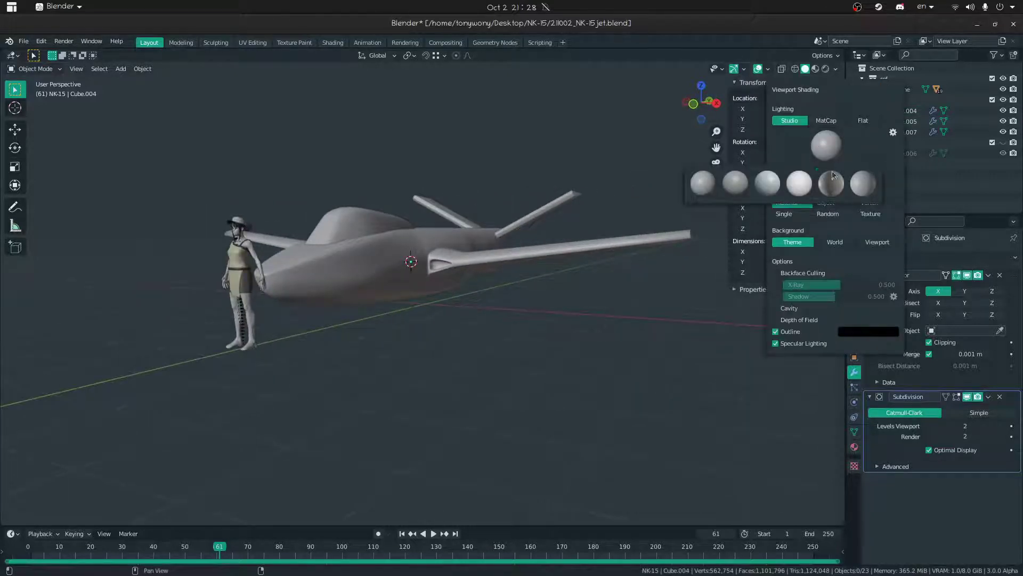
{"action": "left_click", "coordinate": [827, 121]}
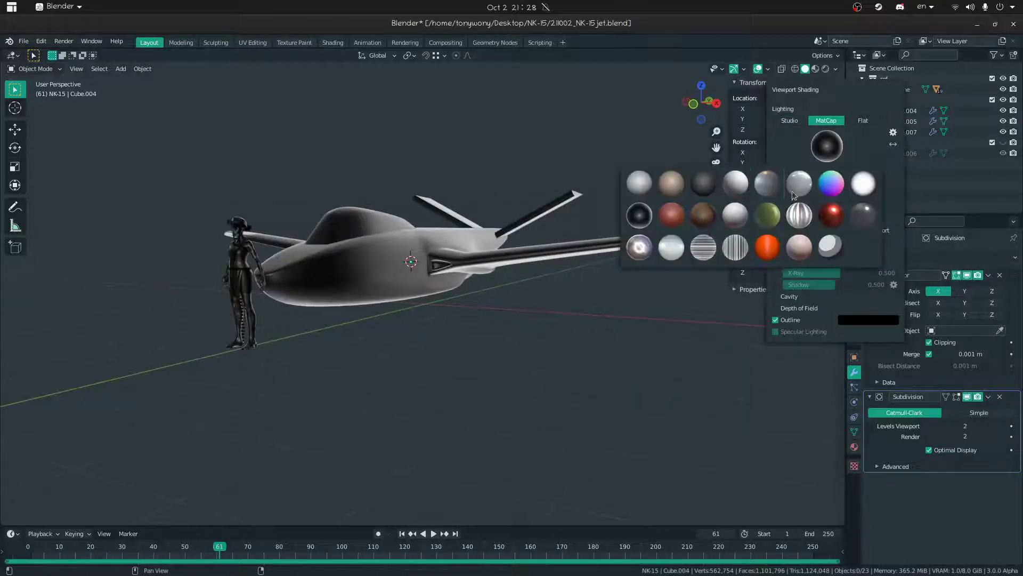
{"action": "left_click", "coordinate": [793, 188]}
{"action": "mouse_move", "coordinate": [542, 292]}
{"action": "middle_mouse_down"}
{"action": "mouse_move", "coordinate": [551, 292]}
{"action": "mouse_move", "coordinate": [515, 301]}
{"action": "mouse_move", "coordinate": [538, 251]}
{"action": "mouse_move", "coordinate": [536, 217]}
{"action": "mouse_move", "coordinate": [446, 206]}
{"action": "mouse_move", "coordinate": [471, 225]}
{"action": "mouse_move", "coordinate": [420, 246]}
{"action": "mouse_move", "coordinate": [389, 245]}
{"action": "mouse_move", "coordinate": [411, 268]}
{"action": "mouse_move", "coordinate": [398, 296]}
{"action": "mouse_move", "coordinate": [411, 265]}
{"action": "mouse_move", "coordinate": [533, 277]}
{"action": "middle_mouse_up"}
{"action": "key", "text": "shift+grave"}
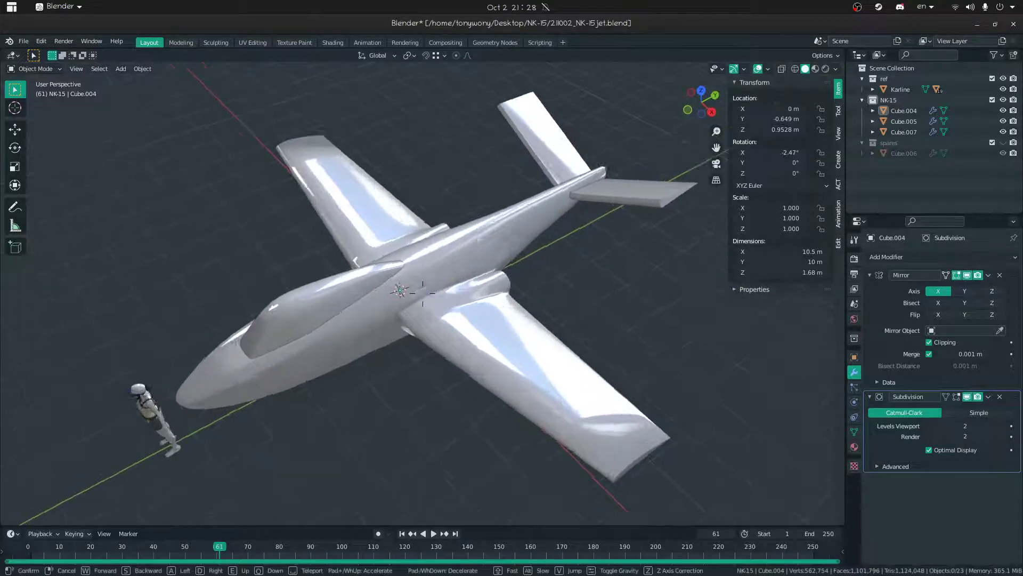
{"action": "key", "text": "w"}
{"action": "left_click", "coordinate": [422, 293]}
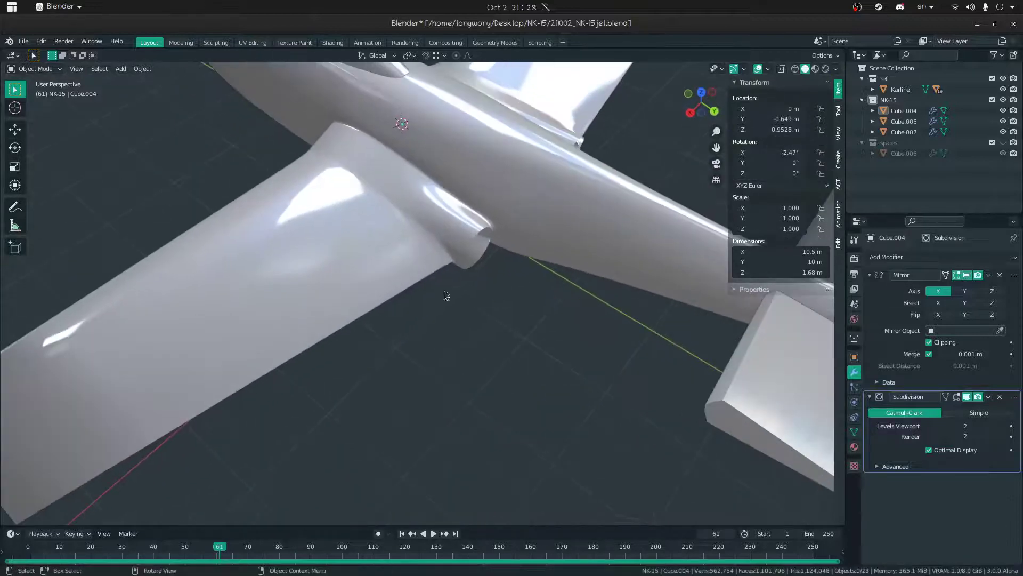
- Extrude the outlet's rear rim loop backward along Y by about 0.29 m and flatten it with a Y scale of 0
{"action": "key", "text": "Tab"}
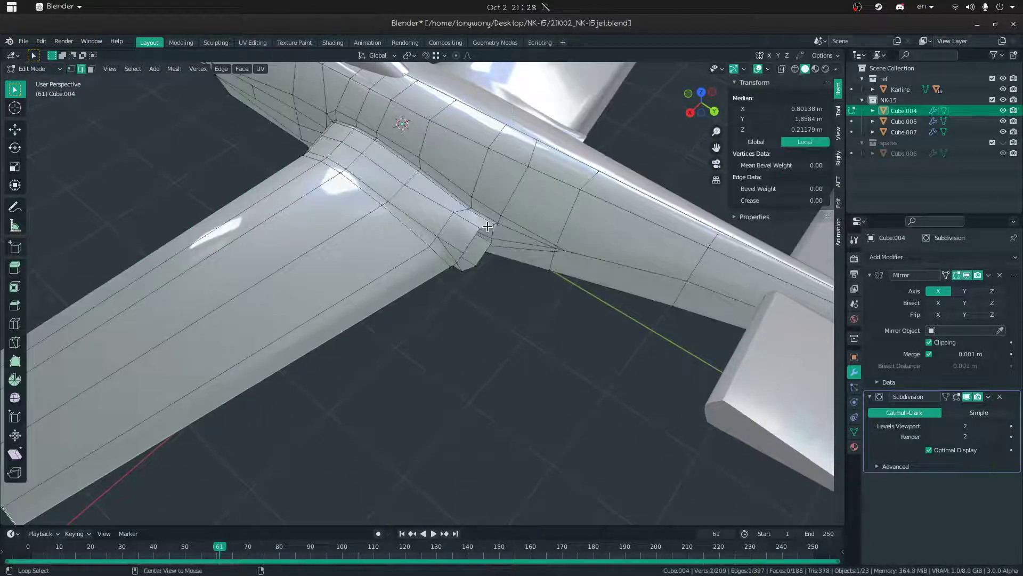
{"action": "left_click", "coordinate": [504, 249], "text": "ctrl"}
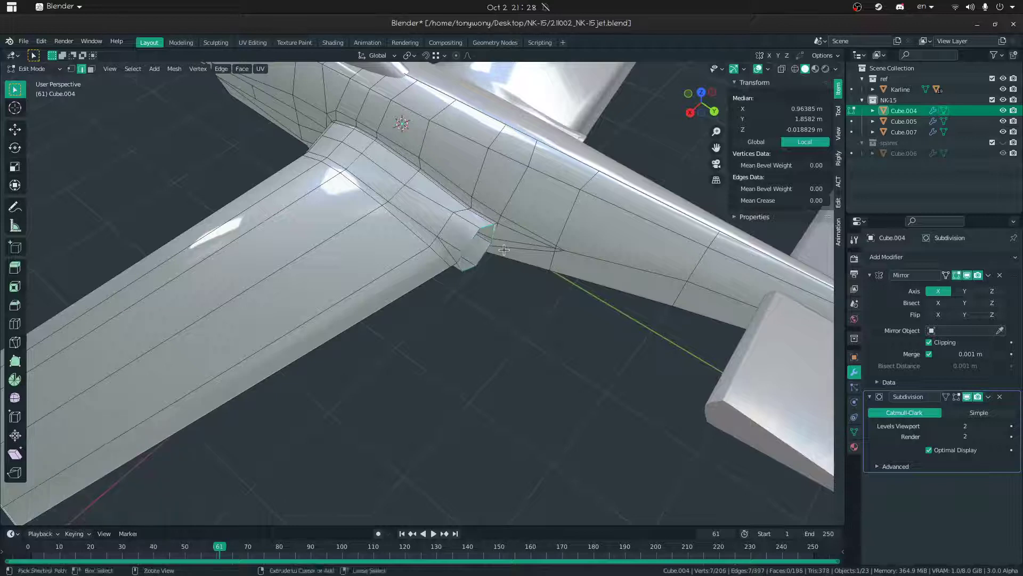
{"action": "left_click", "coordinate": [528, 263]}
{"action": "key", "text": "Tab"}
{"action": "middle_click_drag", "start_coordinate": [489, 263], "coordinate": [463, 200]}
{"action": "left_click", "coordinate": [426, 368]}
{"action": "middle_click_drag", "start_coordinate": [427, 368], "coordinate": [583, 280]}
{"action": "key", "text": "Tab"}
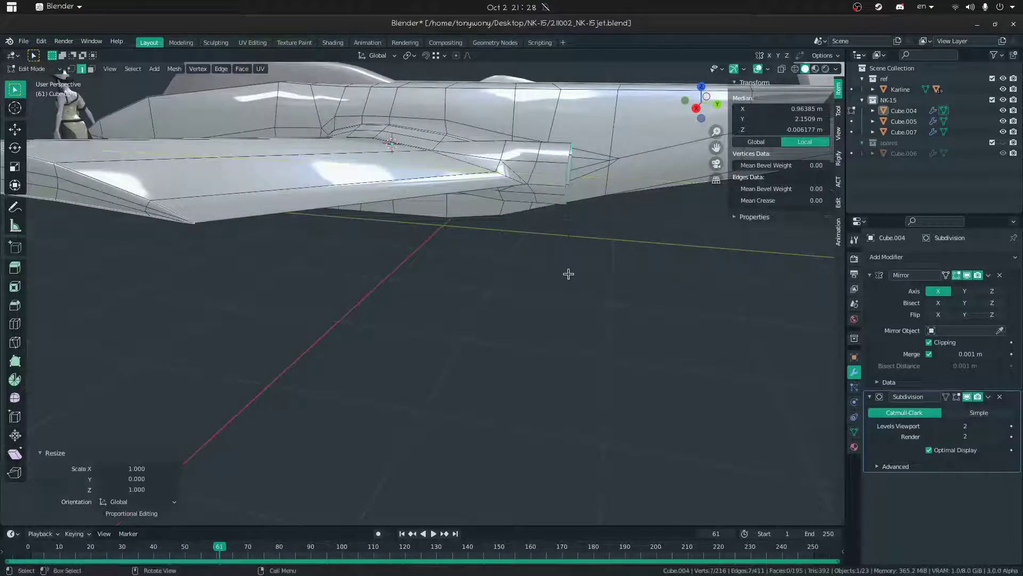
{"action": "key", "text": "Return"}
- Round the outlet's rear rim loop with the LoopTools Circle operation
{"action": "middle_click_drag", "start_coordinate": [533, 234], "coordinate": [469, 234]}
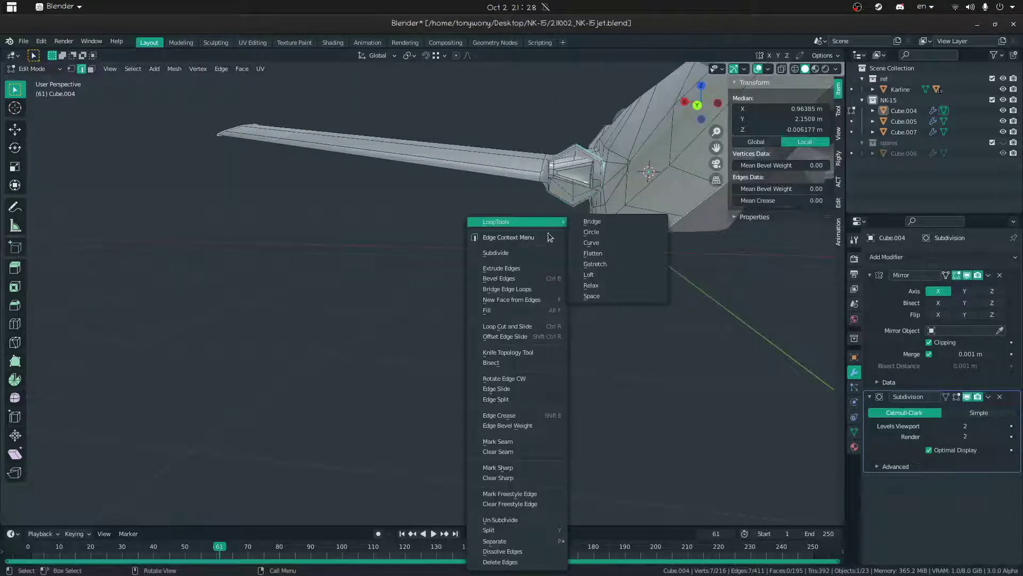
{"action": "mouse_move", "coordinate": [527, 222]}
{"action": "left_click", "coordinate": [592, 231]}
{"action": "middle_click_drag", "start_coordinate": [592, 231], "coordinate": [549, 278]}
{"action": "key", "text": "shift+grave"}
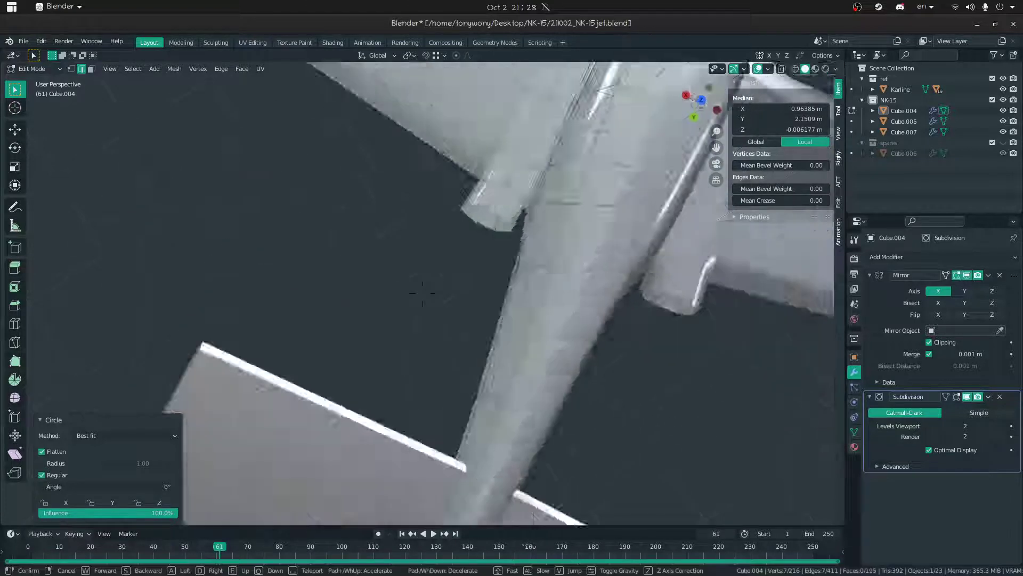
{"action": "key", "text": "w"}
{"action": "left_click", "coordinate": [423, 292]}
{"action": "middle_click_drag", "start_coordinate": [423, 292], "coordinate": [427, 173]}
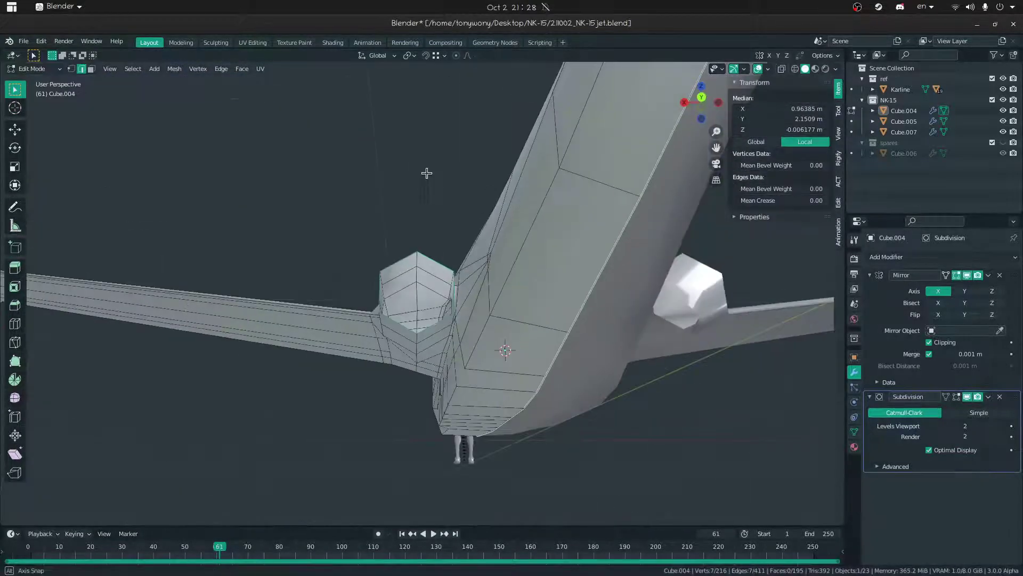
- Examine the rounded outlets and the jet's silhouette from several sides in Object Mode
{"action": "left_click", "coordinate": [213, 297]}
{"action": "middle_click_drag", "start_coordinate": [214, 298], "coordinate": [443, 347]}
{"action": "key", "text": "shift+grave"}
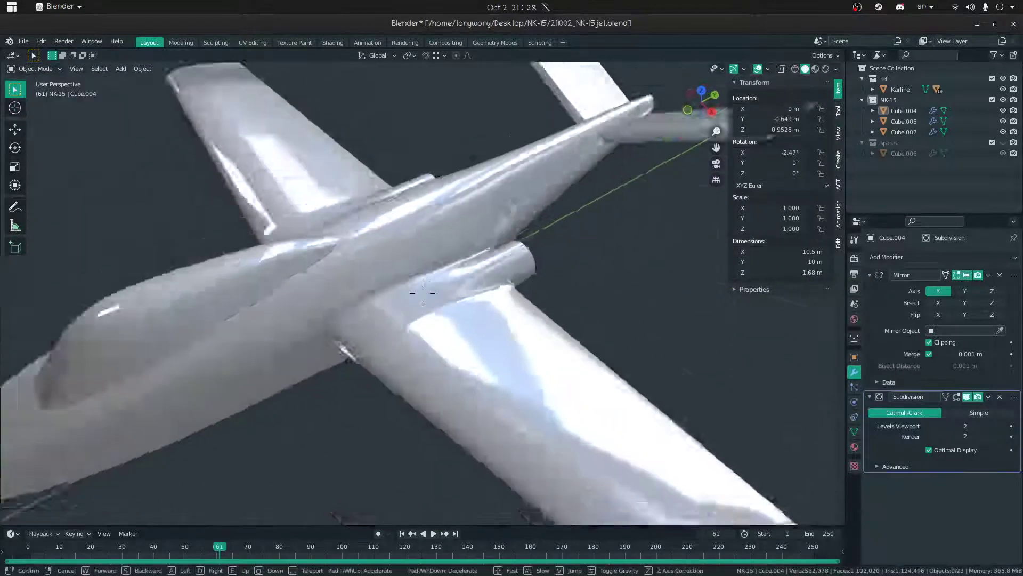
{"action": "left_click", "coordinate": [423, 293]}
{"action": "left_click", "coordinate": [422, 298]}
{"action": "middle_click_drag", "start_coordinate": [429, 427], "coordinate": [460, 385]}
{"action": "left_click", "coordinate": [533, 370]}
{"action": "middle_click_drag", "start_coordinate": [532, 370], "coordinate": [388, 329]}
{"action": "scroll", "coordinate": [386, 329], "scroll_direction": "down", "scroll_amount": 8}
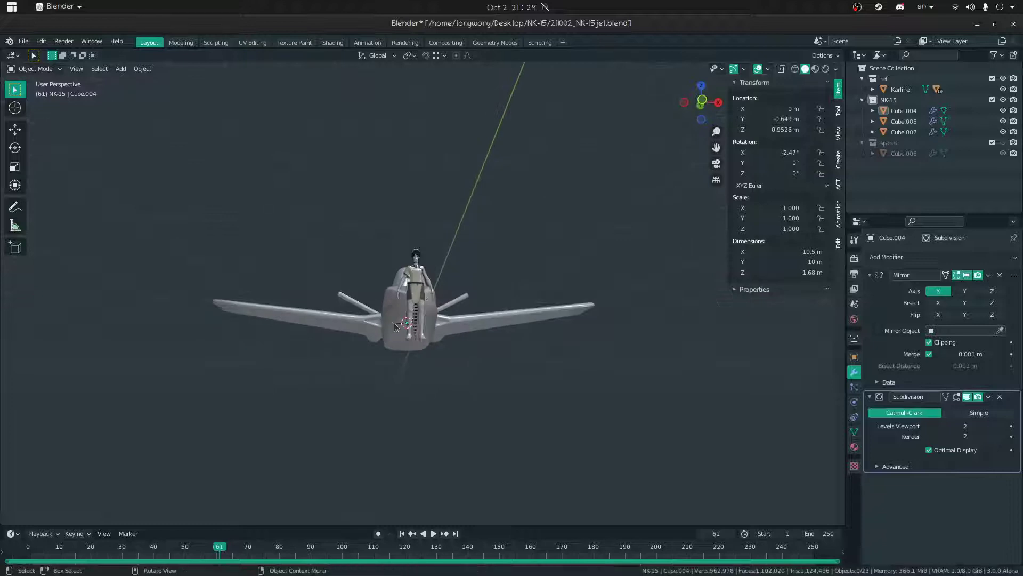
{"action": "middle_click_drag", "start_coordinate": [430, 325], "coordinate": [479, 337]}
{"action": "left_click", "coordinate": [494, 415]}
{"action": "middle_click_drag", "start_coordinate": [494, 415], "coordinate": [412, 308]}
{"action": "scroll", "coordinate": [412, 308], "scroll_direction": "up", "scroll_amount": 5}
{"action": "middle_click_drag", "start_coordinate": [695, 285], "coordinate": [554, 282]}
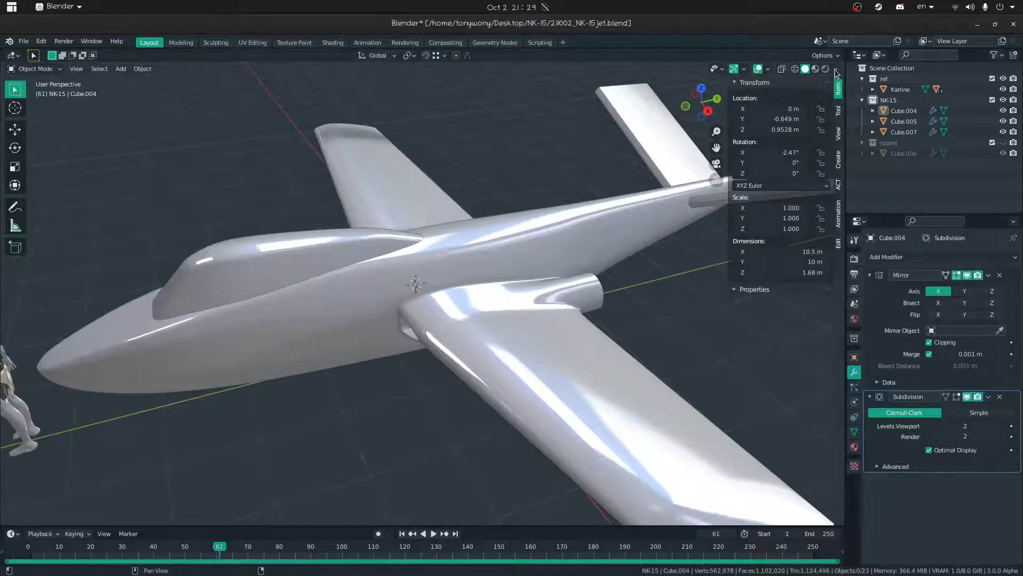
- Set the viewport lighting back to Studio
{"action": "left_click", "coordinate": [769, 69]}
{"action": "left_click", "coordinate": [836, 69]}
{"action": "left_click", "coordinate": [801, 122]}
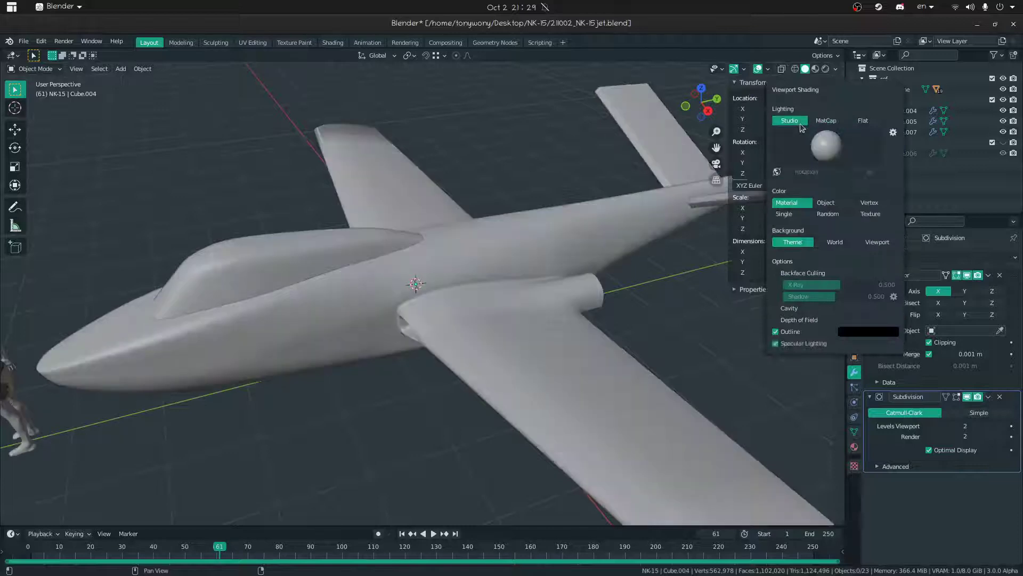
{"action": "middle_click_drag", "start_coordinate": [693, 224], "coordinate": [426, 214]}
- Open the fuselage mesh for editing and move a vertex on the wing root's upper side along Z
{"action": "left_click", "coordinate": [506, 256]}
{"action": "key", "text": "shift+grave"}
{"action": "key", "text": "w"}
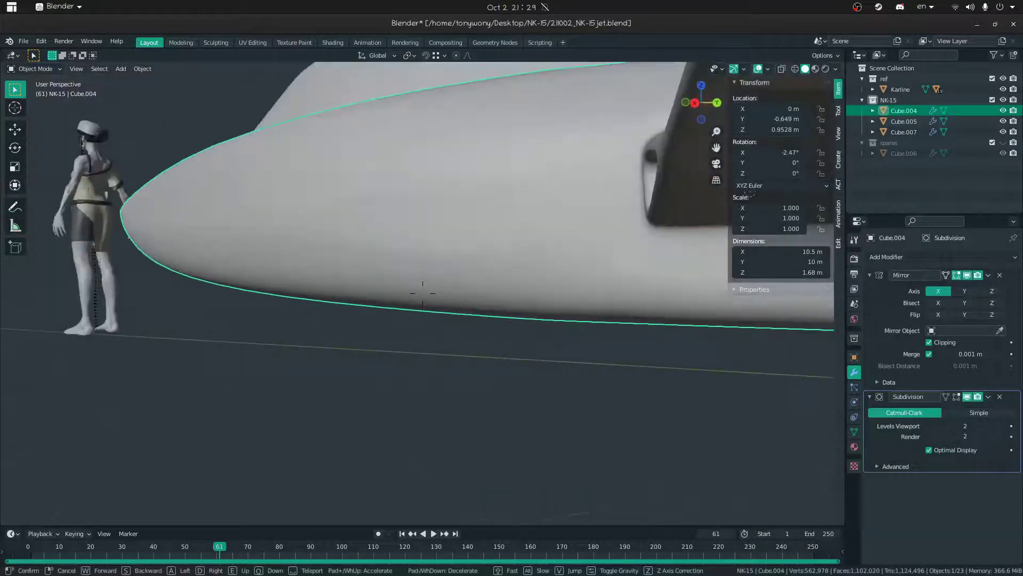
{"action": "key", "text": "s"}
{"action": "left_click", "coordinate": [423, 293]}
{"action": "middle_click_drag", "start_coordinate": [423, 293], "coordinate": [449, 327]}
{"action": "key", "text": "Tab"}
{"action": "left_click", "coordinate": [527, 302]}
{"action": "key", "text": "g"}
{"action": "key", "text": "z"}
{"action": "middle_click_drag", "start_coordinate": [458, 263], "coordinate": [482, 250]}
{"action": "left_click", "coordinate": [485, 245]}
- Flatten the upper wing-root vertex row running back to the outlet rim by scaling it to 0 along Z
{"action": "left_click", "coordinate": [362, 260]}
{"action": "key", "text": "g"}
{"action": "key", "text": "z"}
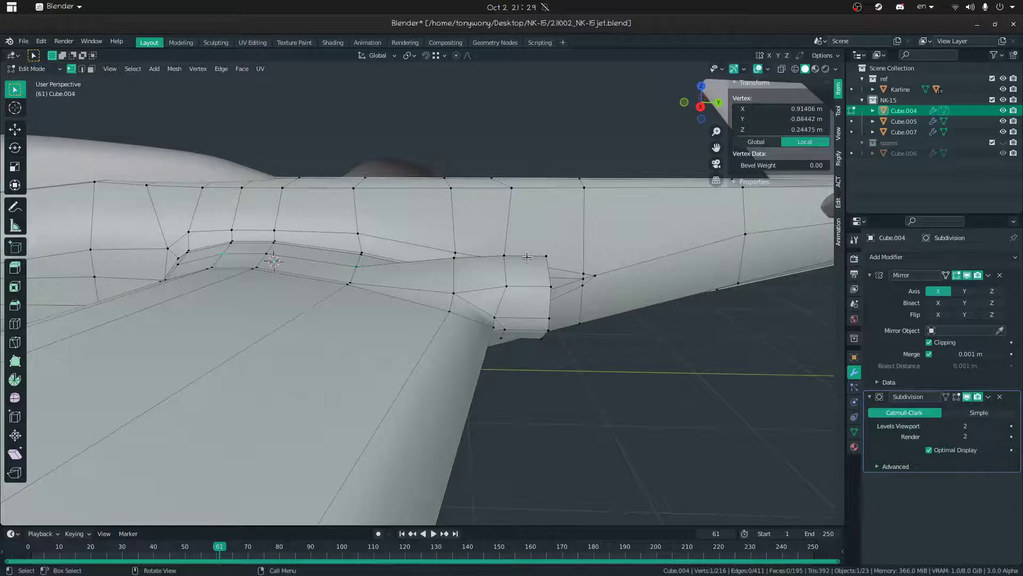
{"action": "left_click", "coordinate": [546, 258], "text": "ctrl"}
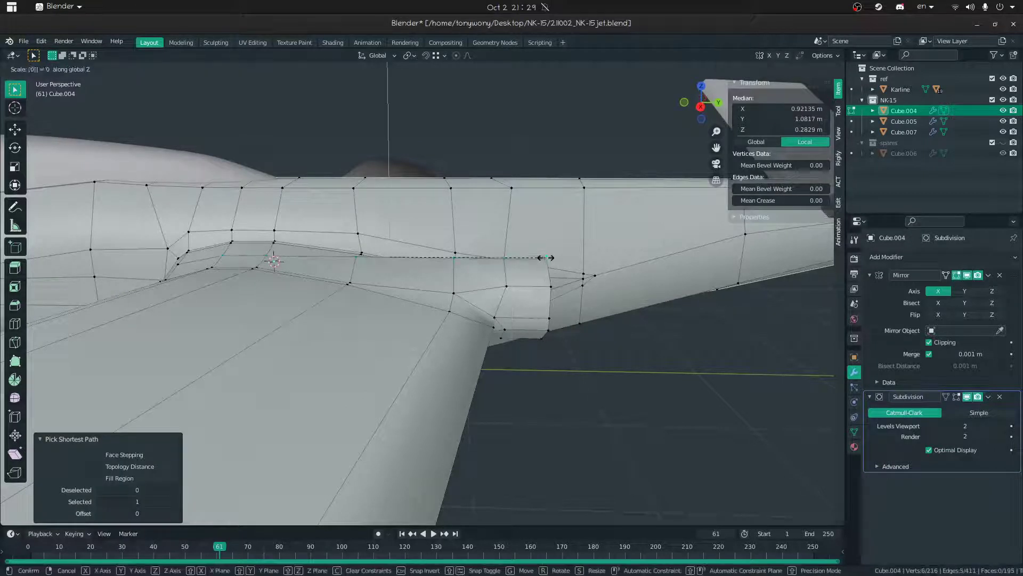
{"action": "left_click", "coordinate": [370, 261]}
- Level the vertex rows along both upper sides of the outlet by scaling them together to 0 along Z
{"action": "middle_click_drag", "start_coordinate": [371, 259], "coordinate": [377, 238]}
{"action": "key", "text": "ctrl+Tab"}
{"action": "left_click", "coordinate": [476, 243]}
{"action": "middle_click_drag", "start_coordinate": [544, 245], "coordinate": [416, 263]}
{"action": "left_click", "coordinate": [433, 270], "text": "shift"}
{"action": "middle_click_drag", "start_coordinate": [481, 263], "coordinate": [432, 286]}
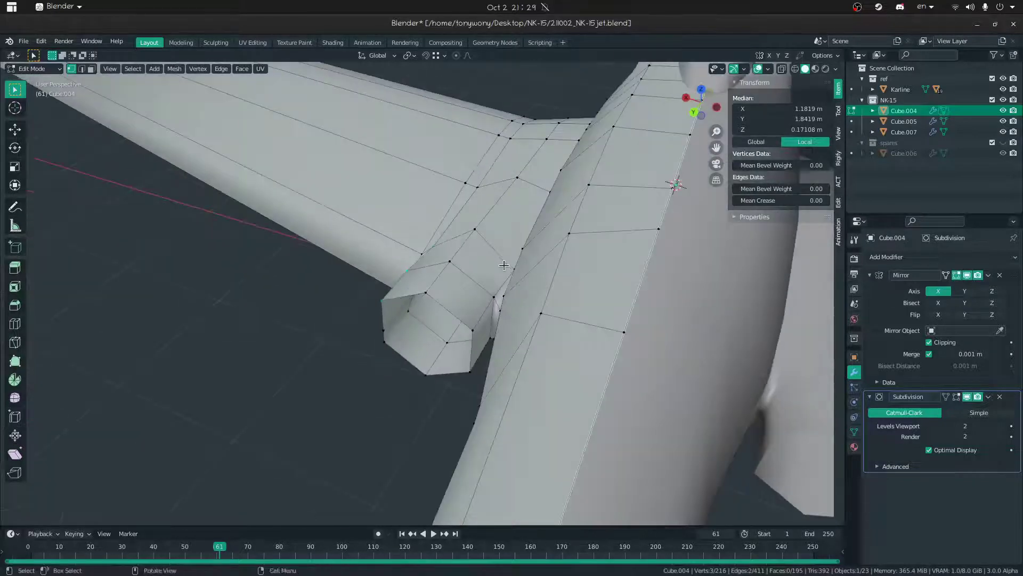
{"action": "middle_click_drag", "start_coordinate": [506, 272], "coordinate": [487, 315]}
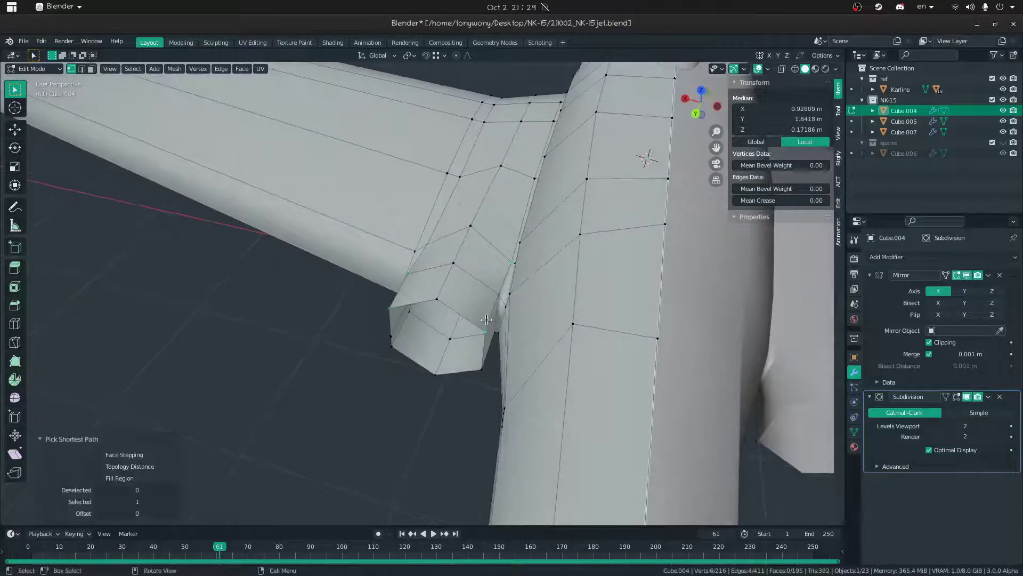
{"action": "type", "text": "0"}
{"action": "key", "text": "Return"}
- Delete the face closing off the front wing-root opening
{"action": "middle_click_drag", "start_coordinate": [484, 318], "coordinate": [563, 281]}
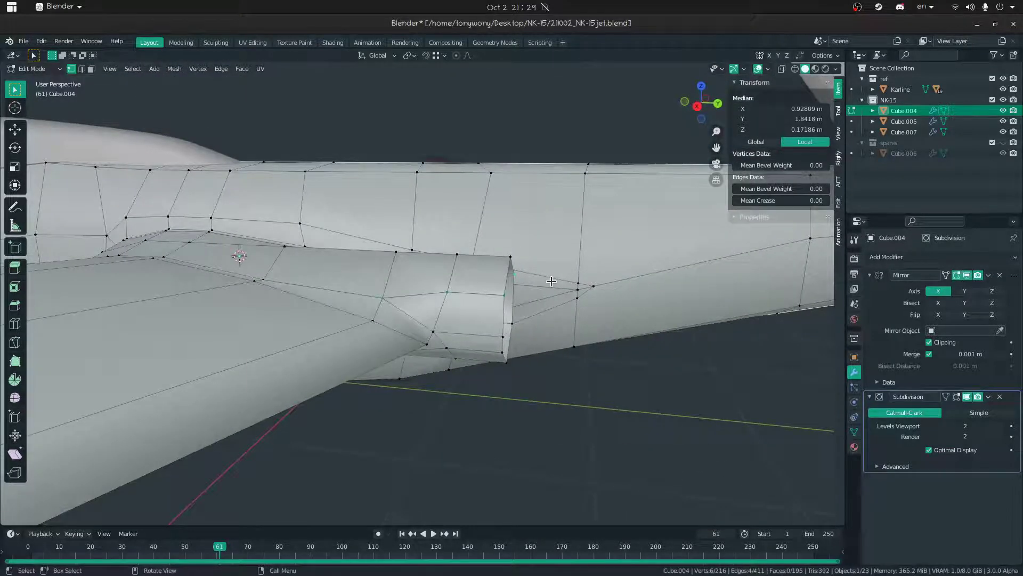
{"action": "left_click", "coordinate": [409, 270]}
{"action": "middle_click_drag", "start_coordinate": [409, 269], "coordinate": [422, 293]}
{"action": "key", "text": "Tab"}
{"action": "key", "text": "Tab"}
{"action": "left_click", "coordinate": [451, 297]}
{"action": "key", "text": "KP_Decimal"}
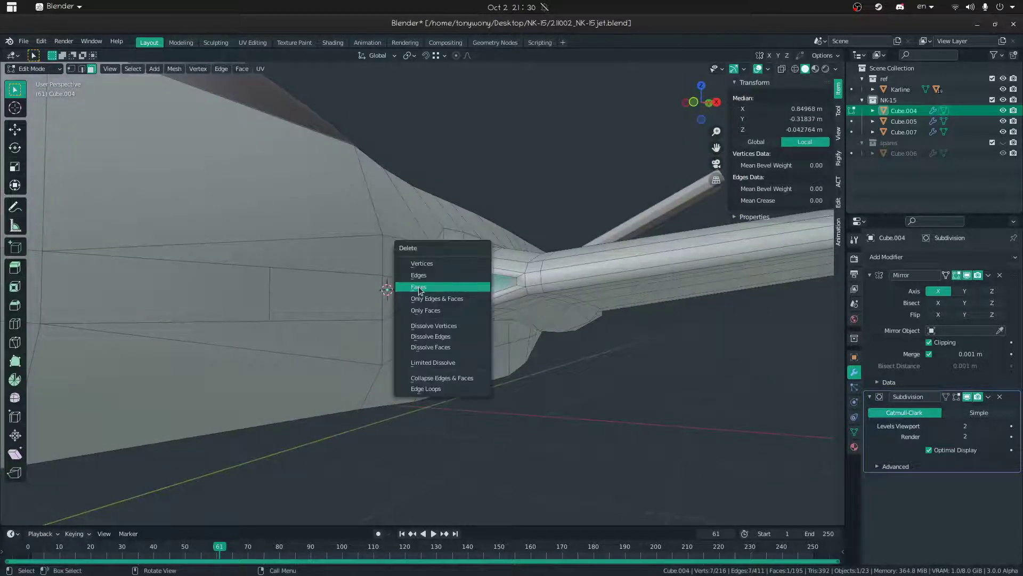
{"action": "left_click", "coordinate": [418, 286]}
{"action": "middle_click_drag", "start_coordinate": [465, 278], "coordinate": [450, 283]}
{"action": "right_click", "coordinate": [468, 287]}
{"action": "key", "text": "Escape"}
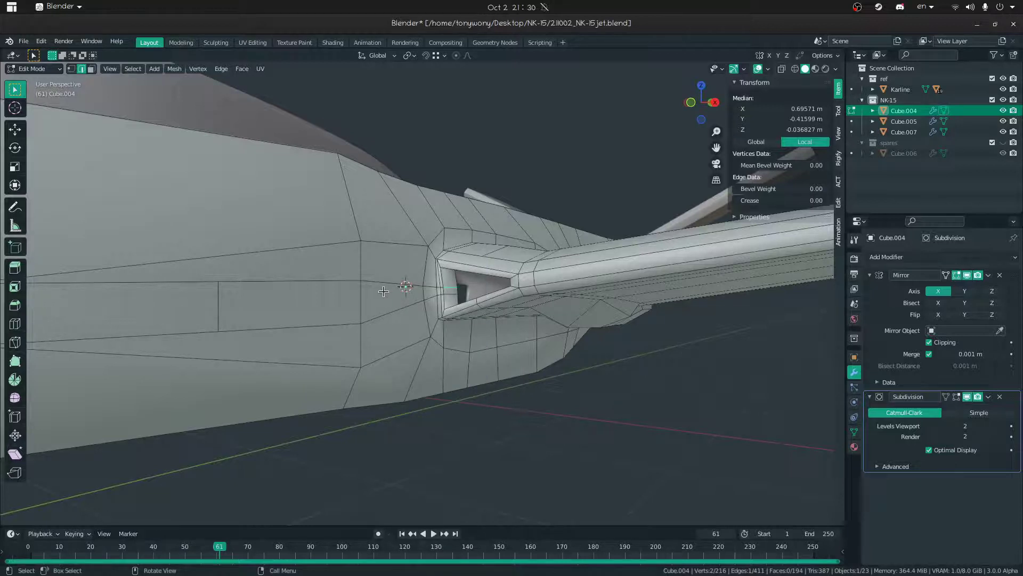
- Dissolve the upper extra edge run leading forward from the wing-root opening along the fuselage side
{"action": "scroll", "coordinate": [423, 292], "scroll_direction": "down", "scroll_amount": 3}
{"action": "middle_click_drag", "start_coordinate": [354, 291], "coordinate": [422, 294], "text": "shift"}
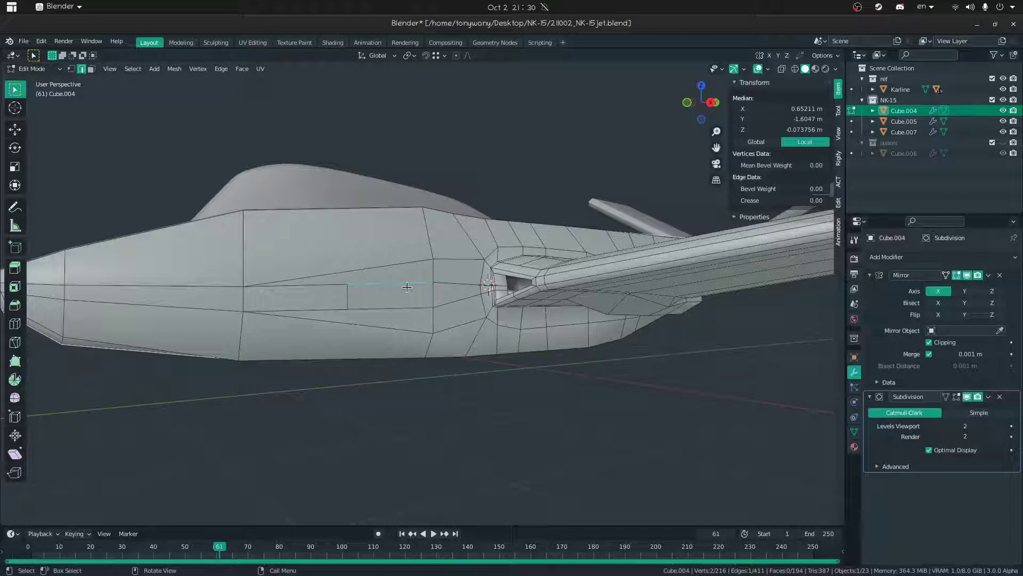
{"action": "scroll", "coordinate": [317, 286], "scroll_direction": "down", "scroll_amount": 4}
{"action": "middle_click_drag", "start_coordinate": [317, 287], "coordinate": [404, 295]}
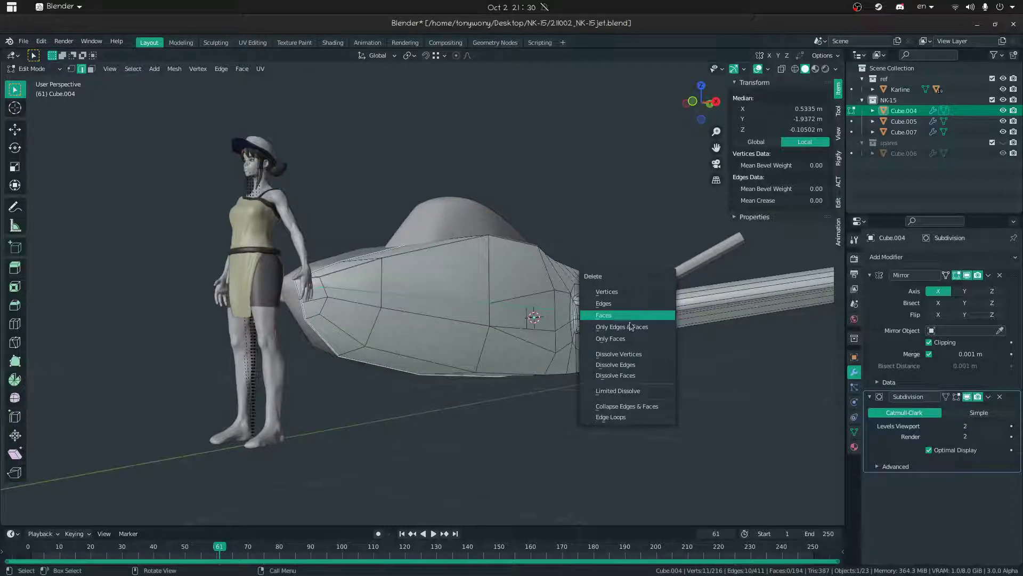
{"action": "left_click", "coordinate": [617, 365]}
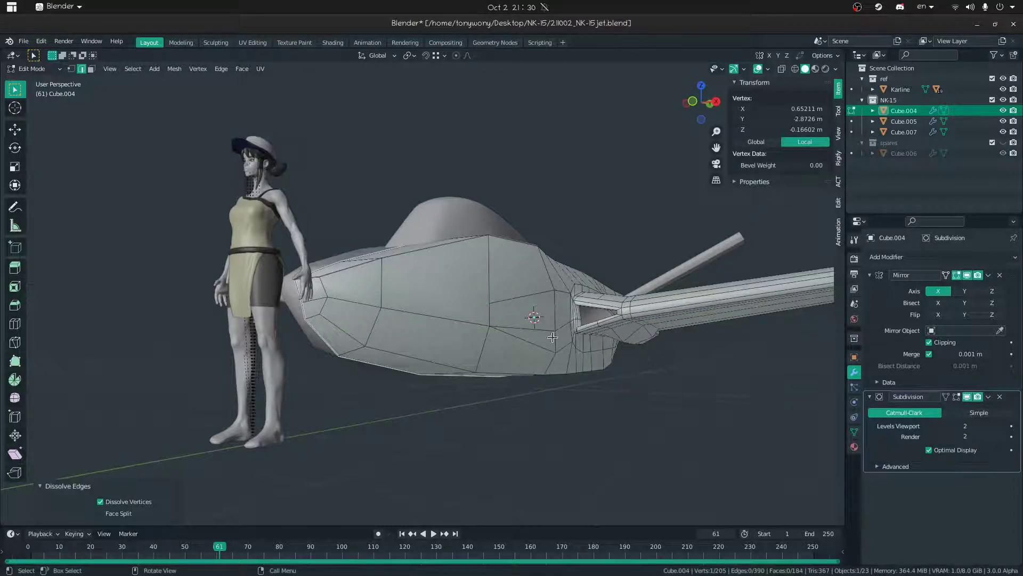
- Dissolve the second extra edge run just below it on the forward fuselage side
{"action": "left_click", "coordinate": [553, 337]}
{"action": "middle_click_drag", "start_coordinate": [553, 337], "coordinate": [572, 319]}
{"action": "left_click", "coordinate": [494, 325]}
{"action": "key", "text": "1"}
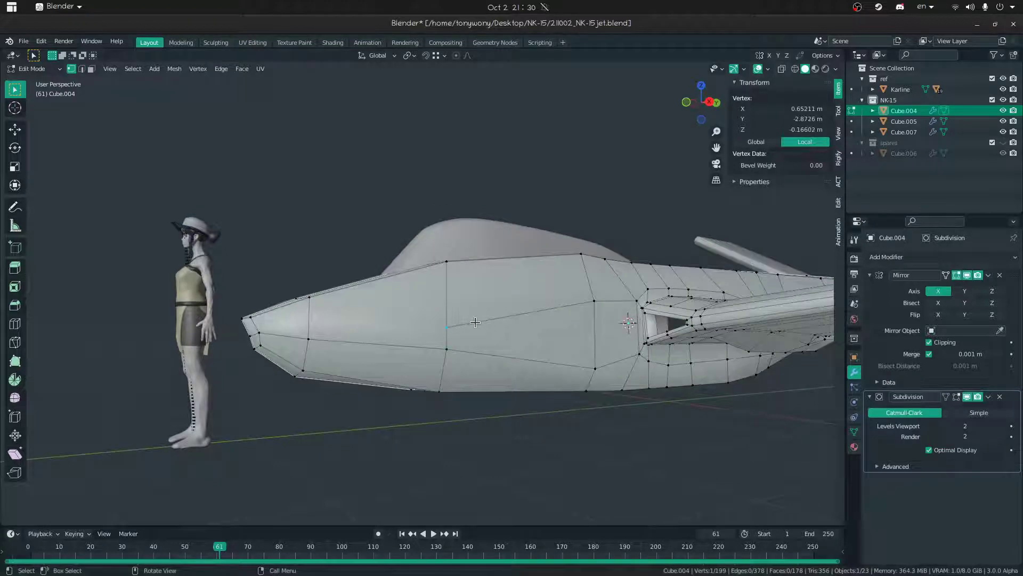
{"action": "middle_click_drag", "start_coordinate": [475, 323], "coordinate": [453, 327]}
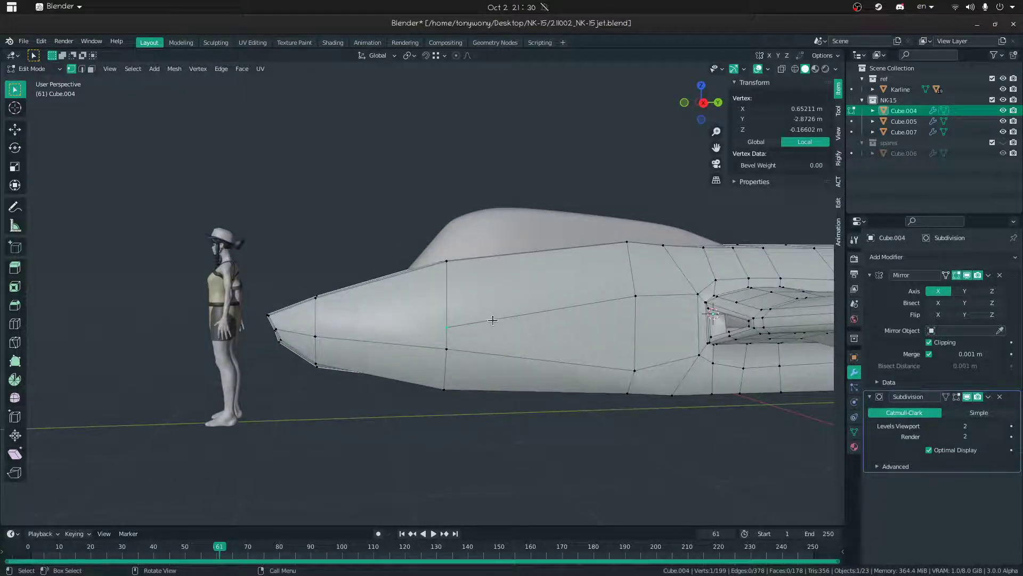
- Merge the whole mesh's vertices by distance and join the stray vertex on the forward fuselage side with its neighbour
{"action": "left_click", "coordinate": [478, 376]}
{"action": "middle_click_drag", "start_coordinate": [478, 377], "coordinate": [460, 369]}
{"action": "key", "text": "a"}
{"action": "key", "text": "m"}
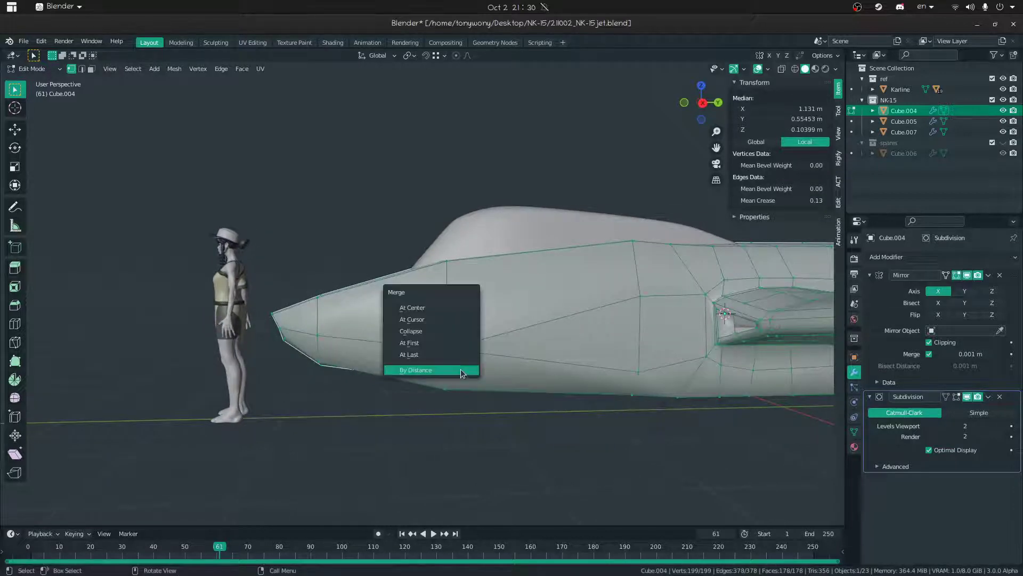
{"action": "left_click", "coordinate": [460, 369]}
{"action": "left_click", "coordinate": [440, 359]}
- Slide the upper fuselage vertex beside the front of the canopy along its edge
{"action": "left_click", "coordinate": [246, 344]}
{"action": "middle_click_drag", "start_coordinate": [693, 363], "coordinate": [493, 341], "text": "shift"}
{"action": "scroll", "coordinate": [427, 320], "scroll_direction": "down", "scroll_amount": 4}
{"action": "left_click", "coordinate": [459, 317]}
{"action": "middle_click_drag", "start_coordinate": [389, 240], "coordinate": [463, 278], "text": "shift"}
{"action": "scroll", "coordinate": [427, 294], "scroll_direction": "up", "scroll_amount": 3}
{"action": "key", "text": "Tab"}
{"action": "left_click", "coordinate": [436, 324]}
{"action": "scroll", "coordinate": [436, 324], "scroll_direction": "down", "scroll_amount": 3}
{"action": "middle_click_drag", "start_coordinate": [431, 330], "coordinate": [445, 339]}
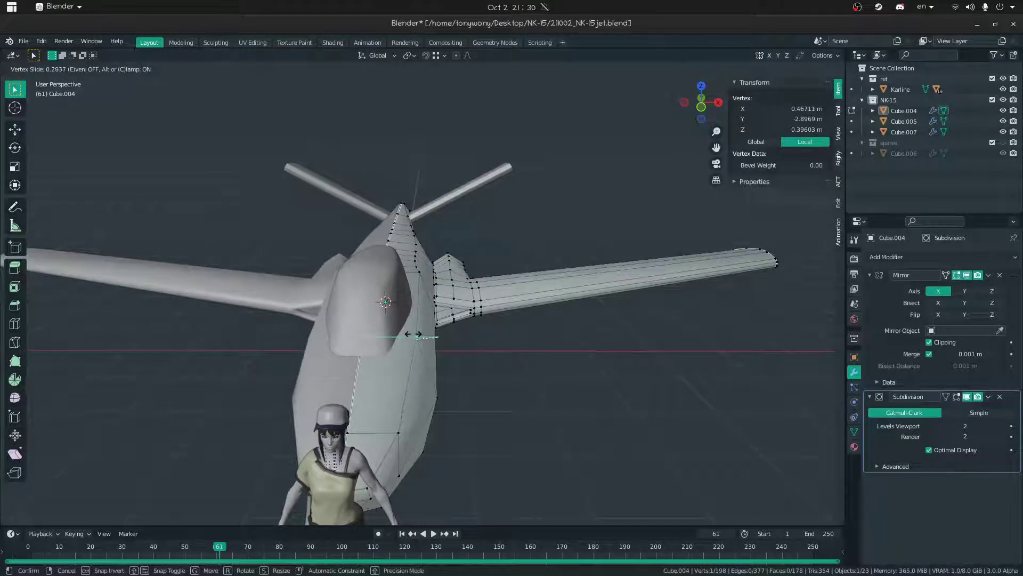
- Move the upper fuselage vertex beside the rear of the canopy and leave mesh editing
{"action": "left_click", "coordinate": [419, 275]}
{"action": "middle_click_drag", "start_coordinate": [421, 273], "coordinate": [430, 293]}
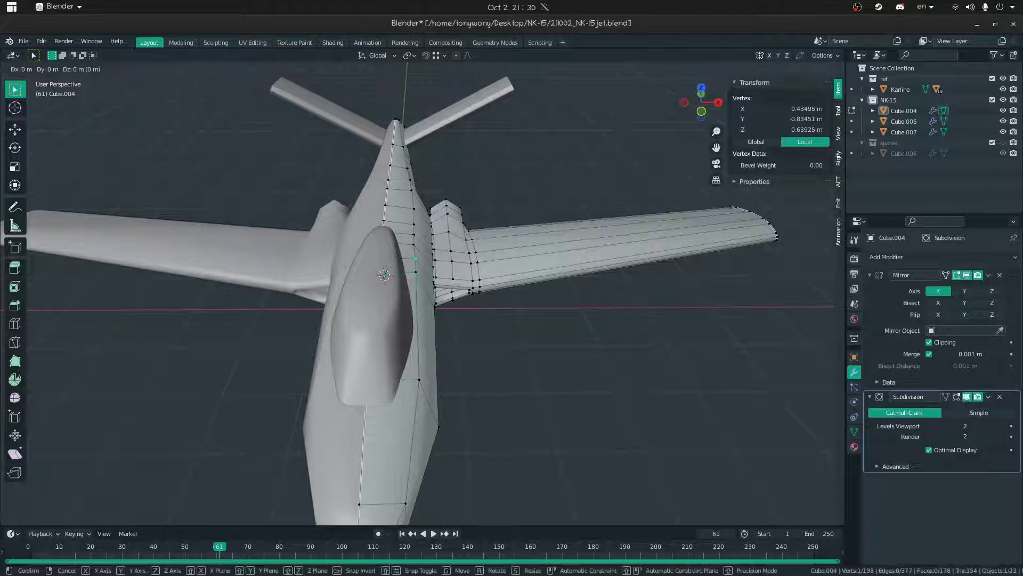
{"action": "left_click", "coordinate": [446, 256]}
{"action": "key", "text": "Tab"}
{"action": "middle_click_drag", "start_coordinate": [433, 254], "coordinate": [522, 232]}
{"action": "middle_click_drag", "start_coordinate": [438, 224], "coordinate": [725, 228]}
{"action": "middle_click_drag", "start_coordinate": [660, 237], "coordinate": [409, 219]}
- Move the Karline reference figure within the horizontal plane to stand beside the jet's nose
{"action": "key", "text": "shift+grave"}
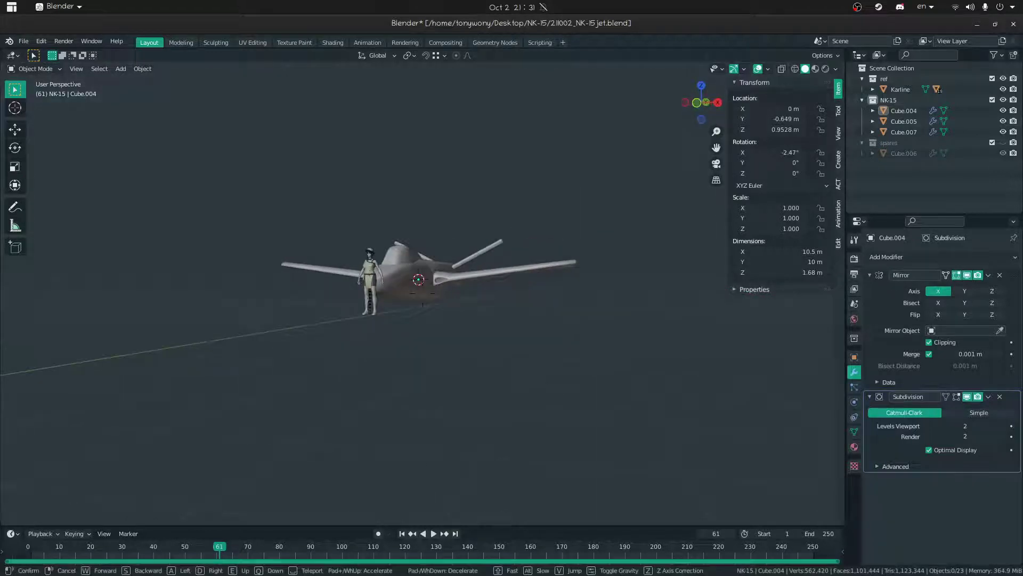
{"action": "key", "text": "w"}
{"action": "left_click", "coordinate": [408, 303]}
{"action": "left_click", "coordinate": [404, 297]}
{"action": "middle_click_drag", "start_coordinate": [408, 292], "coordinate": [434, 307]}
{"action": "key", "text": "g"}
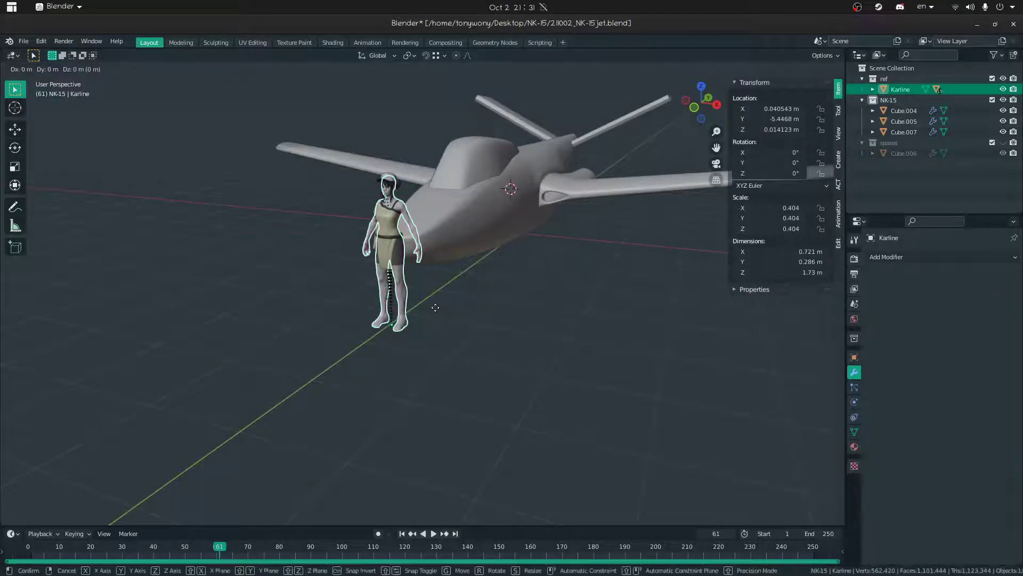
{"action": "key", "text": "shift+z"}
{"action": "left_click", "coordinate": [358, 264]}
{"action": "left_click", "coordinate": [453, 277]}
- Examine the fuselage side and front wing-root opening up close, both as an editable mesh and as the smoothed model
{"action": "middle_click_drag", "start_coordinate": [518, 288], "coordinate": [389, 298]}
{"action": "left_click", "coordinate": [306, 281]}
{"action": "middle_click_drag", "start_coordinate": [305, 280], "coordinate": [325, 271]}
{"action": "key", "text": "Tab"}
{"action": "key", "text": "shift+grave"}
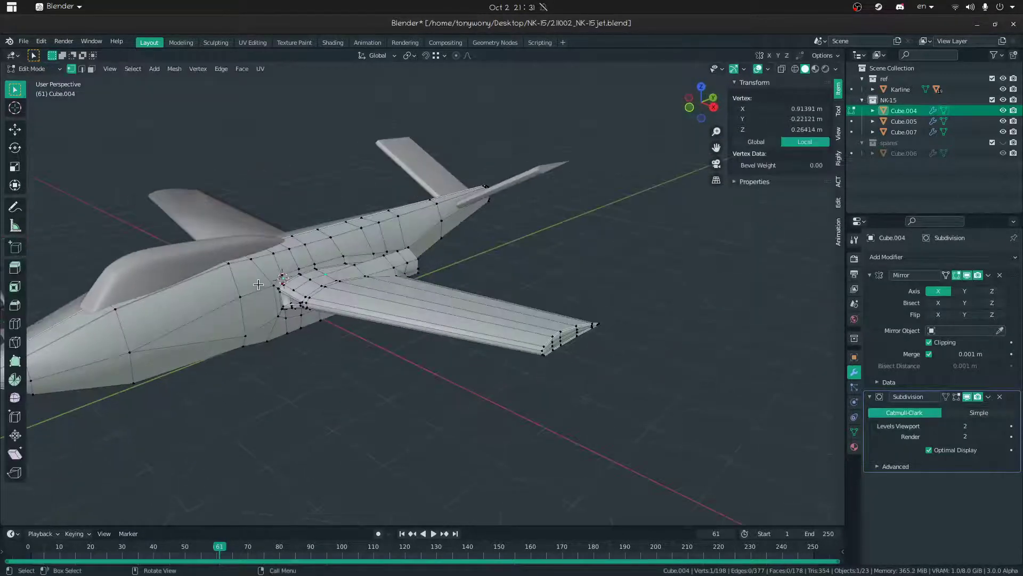
{"action": "key", "text": "w"}
{"action": "key", "text": "a"}
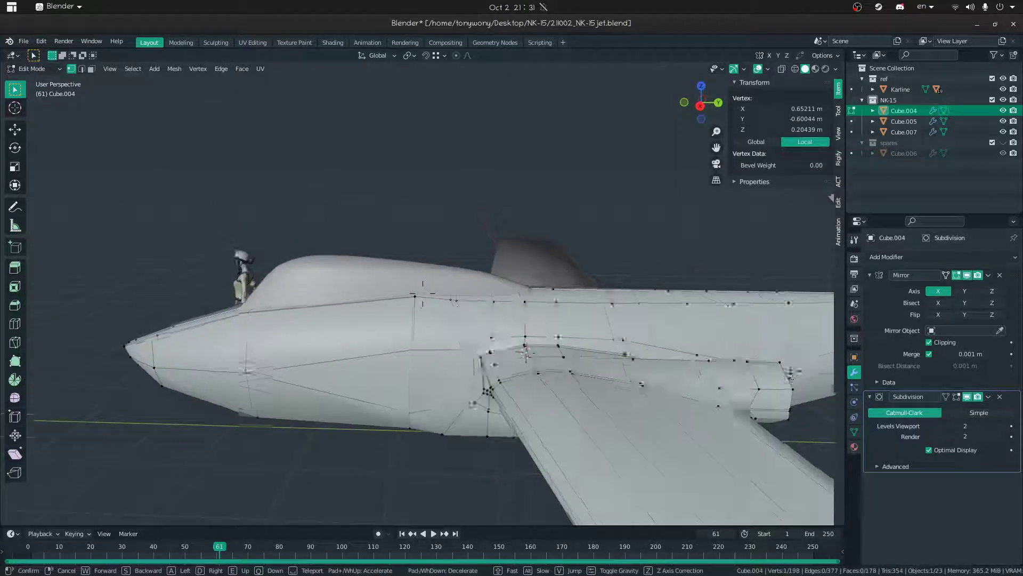
{"action": "left_click", "coordinate": [423, 294]}
{"action": "left_click", "coordinate": [480, 413], "text": "shift"}
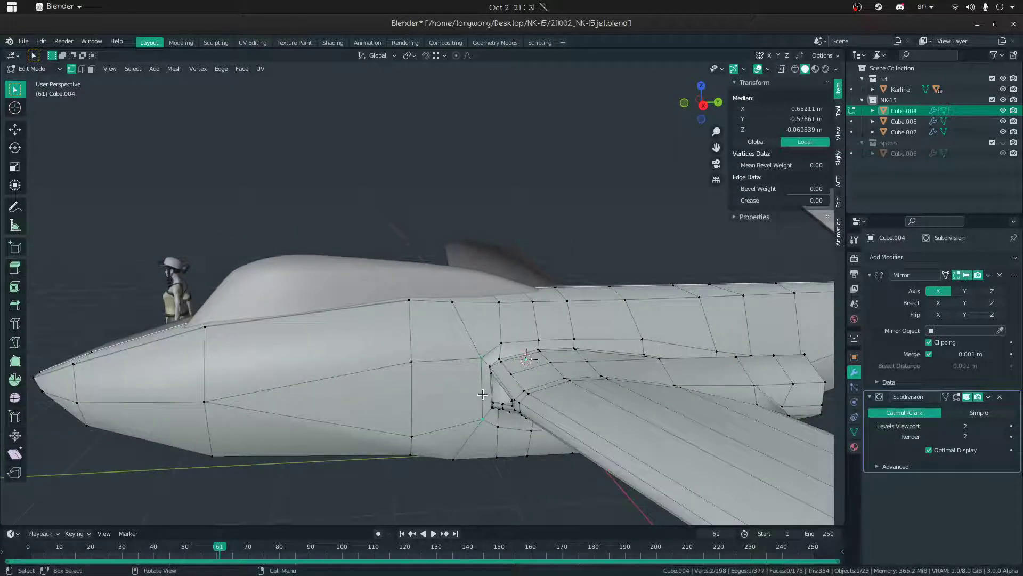
{"action": "key", "text": "Tab"}
{"action": "key", "text": "shift+grave"}
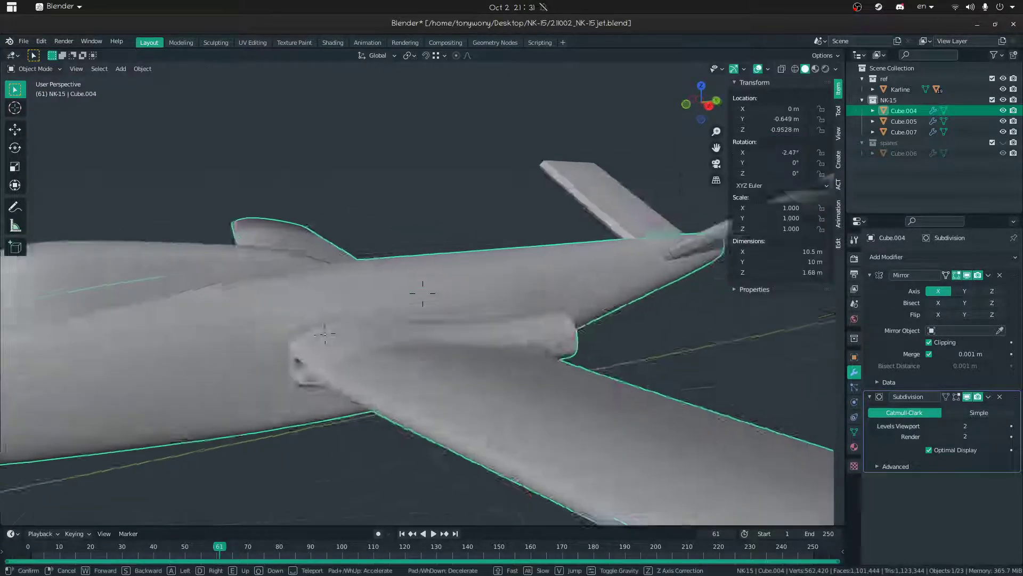
{"action": "key", "text": "a"}
{"action": "left_click", "coordinate": [423, 293]}
{"action": "middle_click_drag", "start_coordinate": [422, 293], "coordinate": [476, 295]}
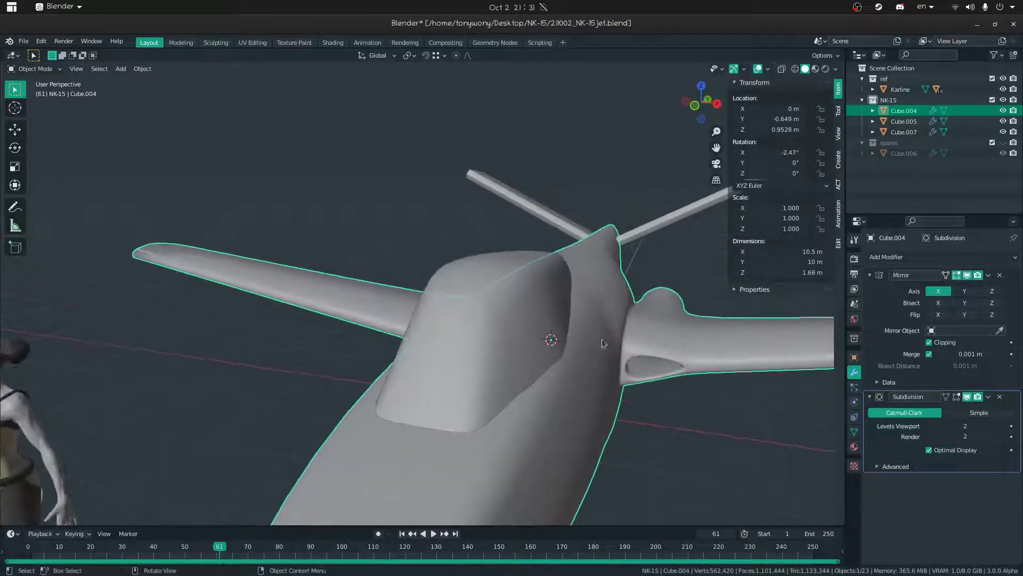
- Move the fuselage vertex row running above the wing root back to the tail inward along X by about 0.05 m
{"action": "key", "text": "Tab"}
{"action": "key", "text": "Tab"}
{"action": "key", "text": "Tab"}
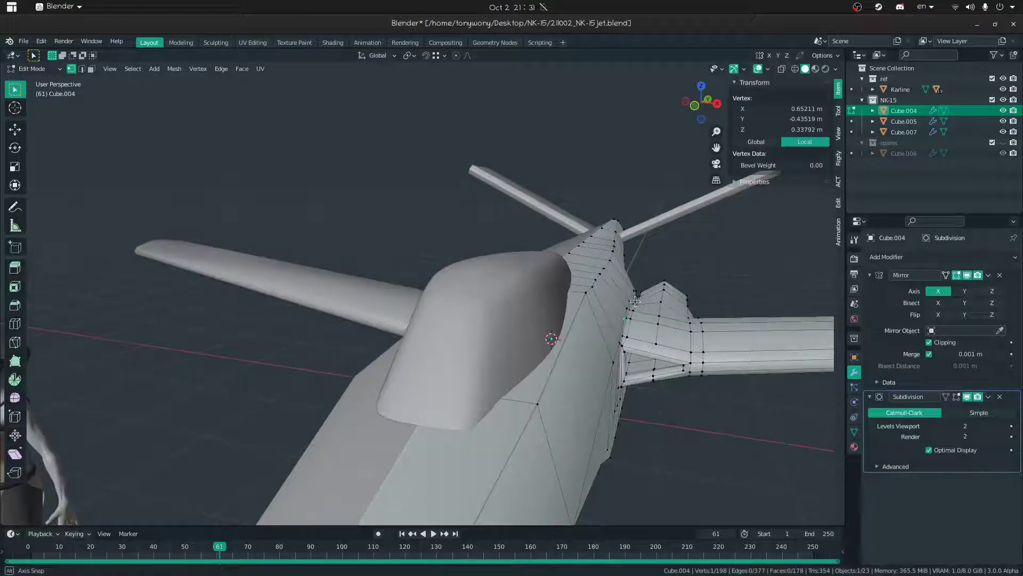
{"action": "key", "text": "shift+grave"}
{"action": "left_click", "coordinate": [698, 405]}
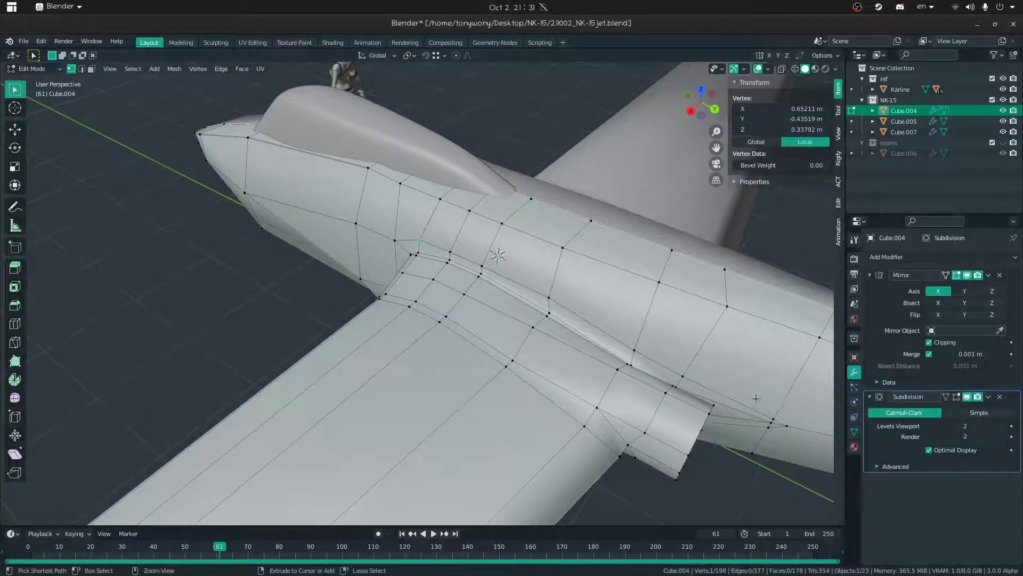
{"action": "left_click", "coordinate": [785, 415], "text": "ctrl"}
{"action": "middle_click_drag", "start_coordinate": [785, 415], "coordinate": [605, 319]}
{"action": "key", "text": "g"}
{"action": "key", "text": "x"}
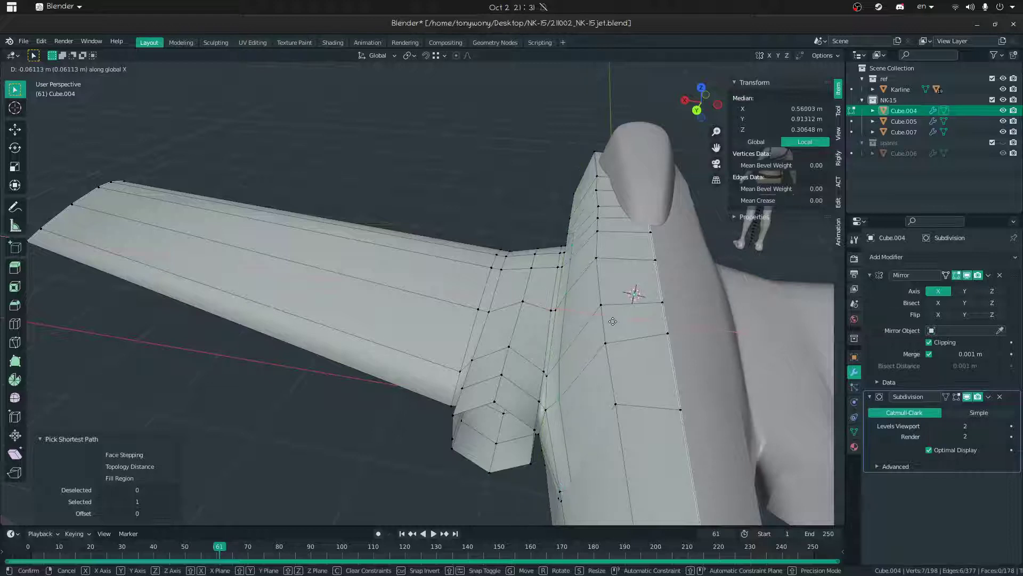
{"action": "left_click", "coordinate": [612, 322]}
{"action": "middle_click_drag", "start_coordinate": [586, 326], "coordinate": [688, 291]}
{"action": "middle_click_drag", "start_coordinate": [674, 286], "coordinate": [531, 311], "text": "shift"}
{"action": "key", "text": "Tab"}
{"action": "key", "text": "Tab"}
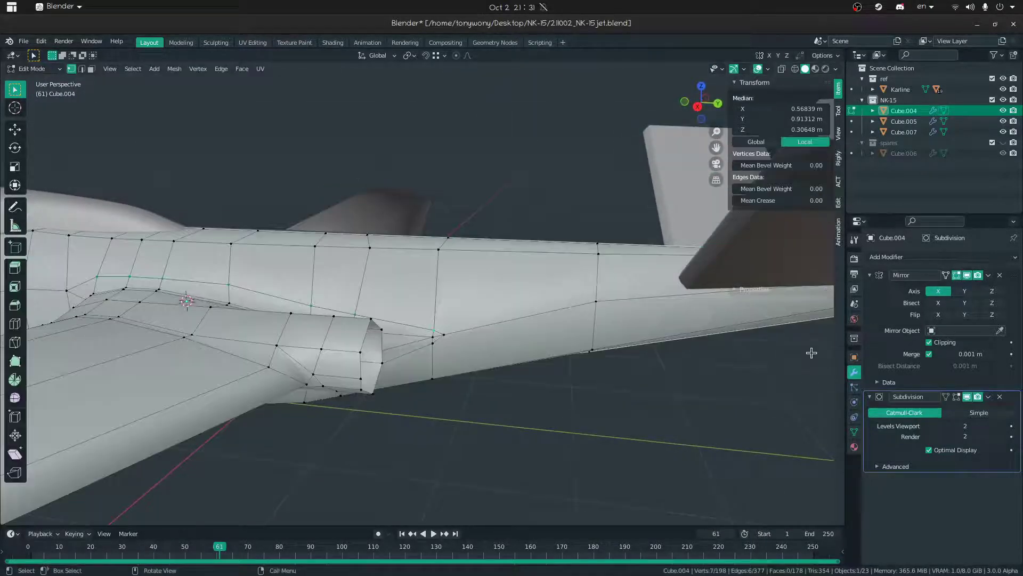
- Try to merge the vertices where the wing-root seam tapers out behind the outlet at the last selected one, undoing each attempt
{"action": "key", "text": "shift+grave"}
{"action": "key", "text": "w"}
{"action": "key", "text": "d"}
{"action": "left_click", "coordinate": [547, 330]}
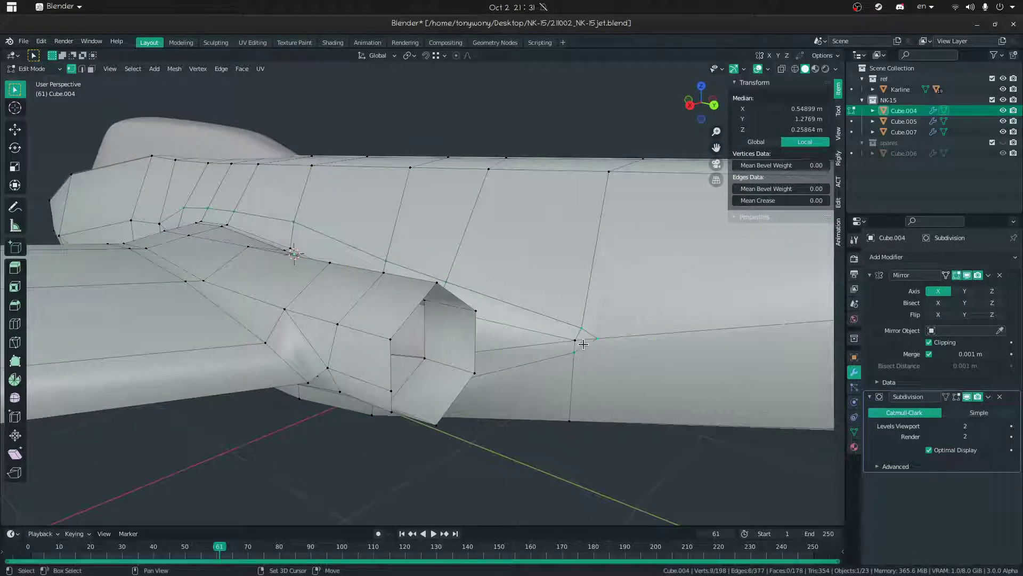
{"action": "key", "text": "m"}
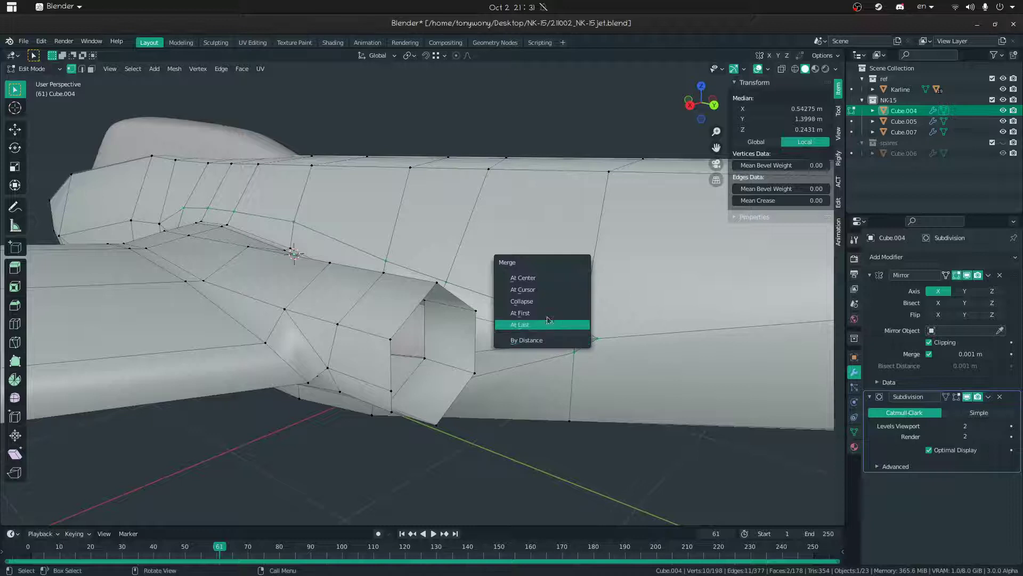
{"action": "left_click", "coordinate": [566, 327]}
{"action": "key", "text": "ctrl+z"}
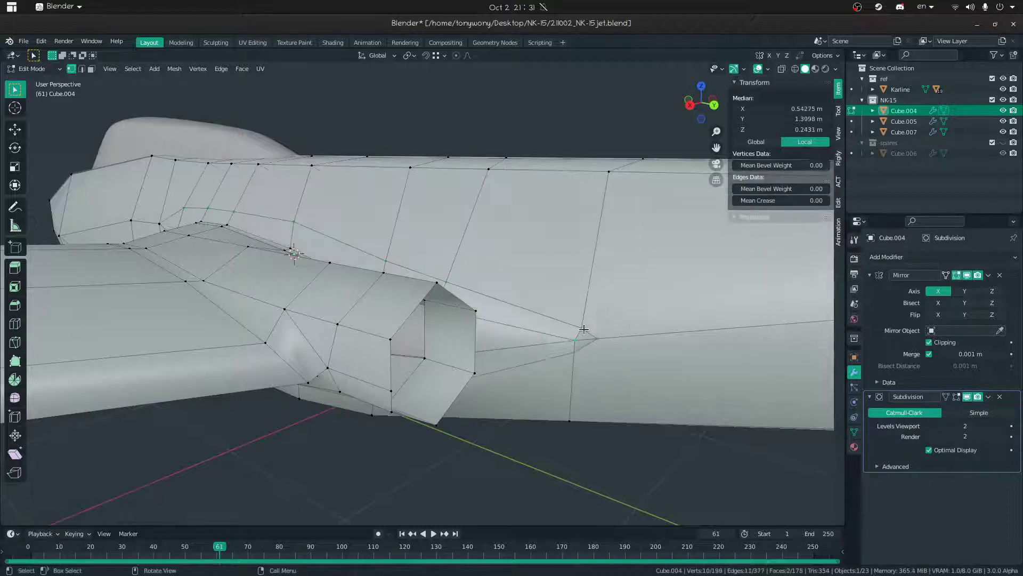
{"action": "key", "text": "m"}
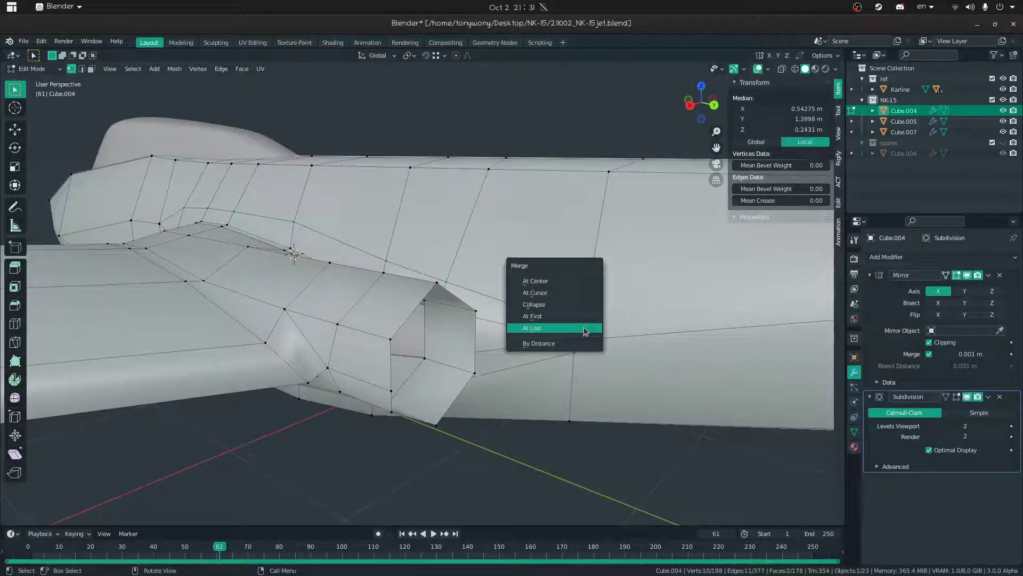
{"action": "left_click", "coordinate": [584, 327]}
{"action": "key", "text": "ctrl+z"}
- Select only the four clustered vertices at the seam's tip behind the outlet and merge them at the last one
{"action": "middle_click_drag", "start_coordinate": [583, 327], "coordinate": [556, 328]}
{"action": "left_click", "coordinate": [527, 342]}
{"action": "left_click", "coordinate": [533, 354], "text": "shift"}
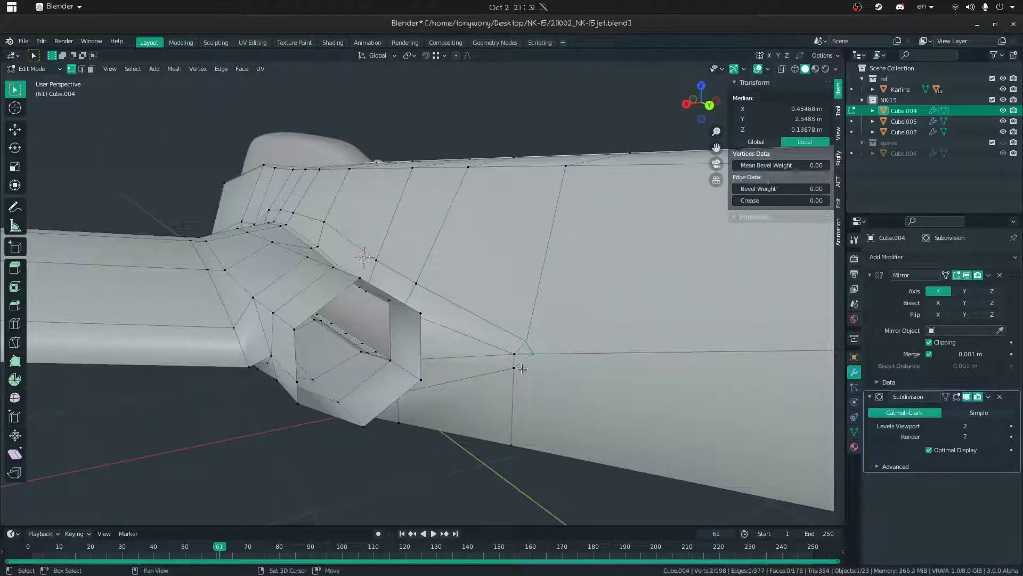
{"action": "key", "text": "m"}
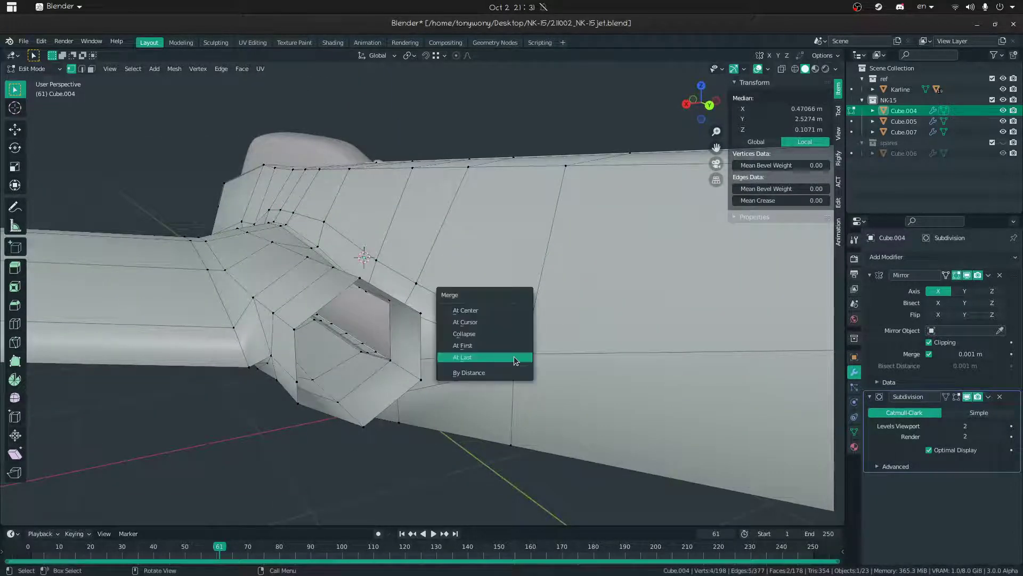
{"action": "left_click", "coordinate": [514, 356]}
- Switch to Object Mode and examine the smoothed outlet, rear fuselage and overall jet silhouette from behind and above
{"action": "middle_click_drag", "start_coordinate": [514, 356], "coordinate": [468, 338]}
{"action": "key", "text": "ctrl+Tab"}
{"action": "left_click", "coordinate": [201, 340]}
{"action": "key", "text": "shift+grave"}
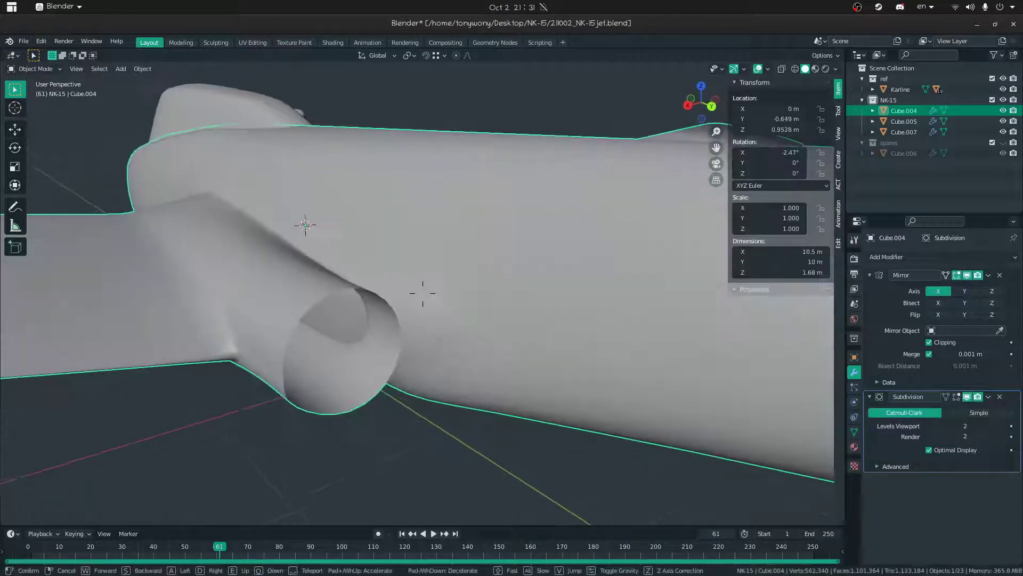
{"action": "key", "text": "s"}
{"action": "left_click", "coordinate": [423, 293]}
{"action": "middle_click_drag", "start_coordinate": [425, 296], "coordinate": [365, 366]}
{"action": "key", "text": "shift+grave"}
{"action": "key", "text": "s"}
{"action": "left_click", "coordinate": [423, 293]}
{"action": "middle_click_drag", "start_coordinate": [422, 293], "coordinate": [446, 270]}
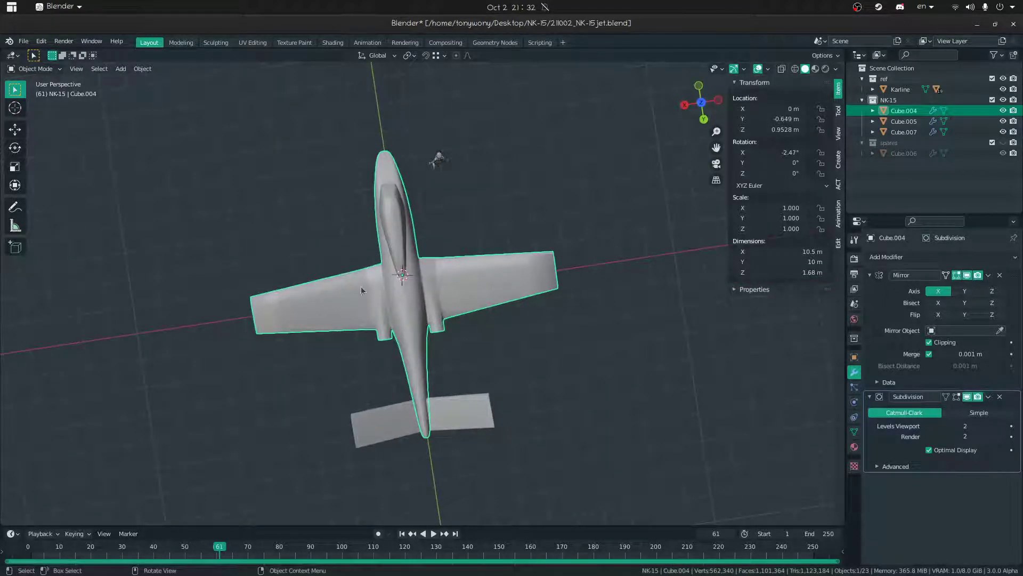
{"action": "middle_click_drag", "start_coordinate": [391, 342], "coordinate": [388, 309]}
- Select the row of fuselage vertices just behind the outlets and move it outward along X by about 0.07 m
{"action": "key", "text": "shift+grave"}
{"action": "key", "text": "w"}
{"action": "key", "text": "Return"}
{"action": "key", "text": "Tab"}
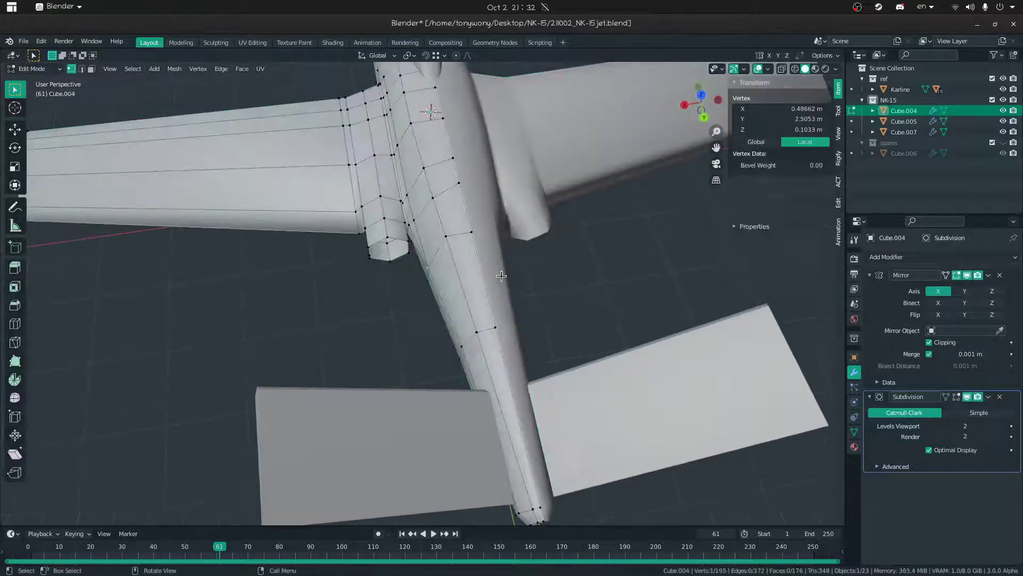
{"action": "middle_click_drag", "start_coordinate": [435, 245], "coordinate": [409, 288]}
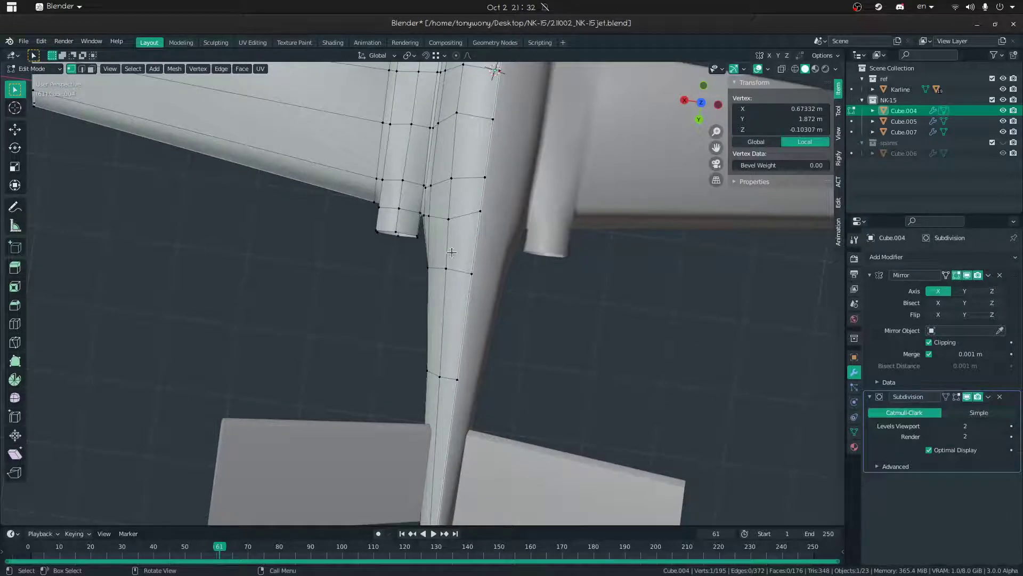
{"action": "middle_click_drag", "start_coordinate": [447, 279], "coordinate": [279, 173]}
{"action": "left_click", "coordinate": [469, 369], "text": "ctrl"}
{"action": "middle_click_drag", "start_coordinate": [469, 369], "coordinate": [425, 390]}
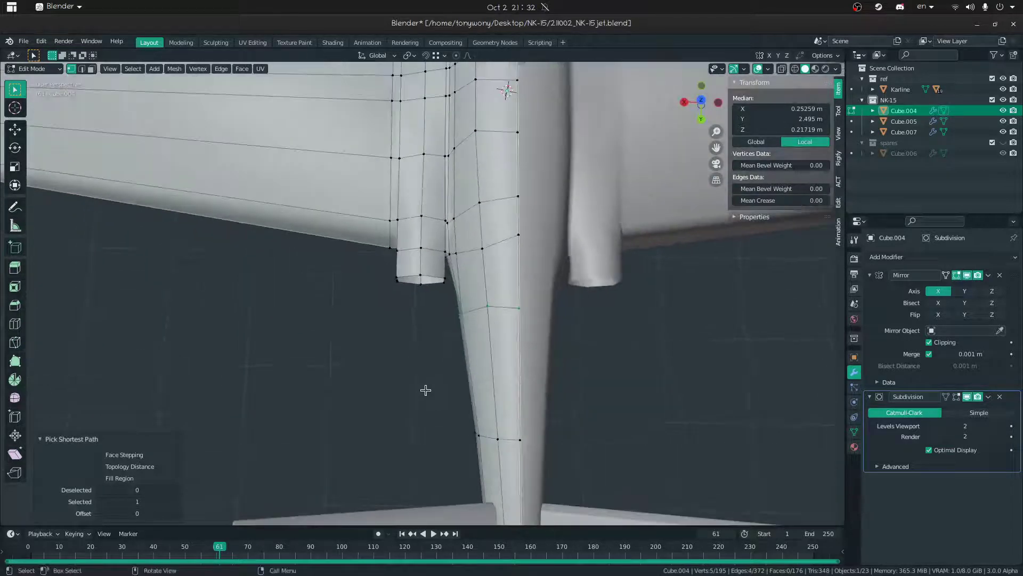
{"action": "key", "text": "KP_7"}
{"action": "scroll", "coordinate": [393, 413], "scroll_direction": "up", "scroll_amount": 20}
{"action": "middle_click_drag", "start_coordinate": [500, 349], "coordinate": [455, 351], "text": "shift"}
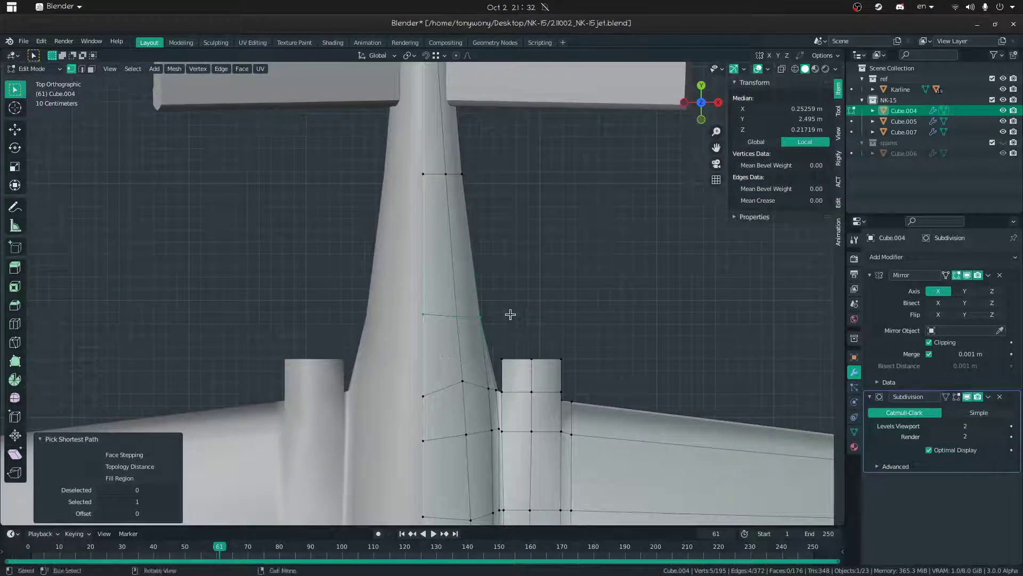
{"action": "key", "text": "g"}
{"action": "key", "text": "x"}
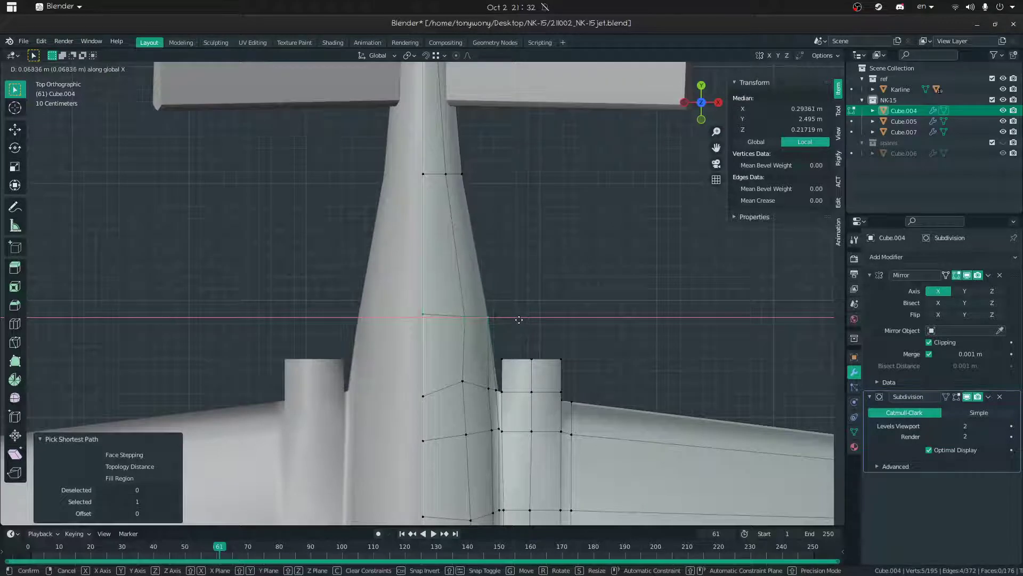
{"action": "left_click", "coordinate": [519, 320]}
- Switch to Object Mode and examine the jet's overall silhouette from above
{"action": "key", "text": "ctrl+Tab"}
{"action": "left_click", "coordinate": [418, 318]}
{"action": "scroll", "coordinate": [471, 301], "scroll_direction": "down", "scroll_amount": 4}
{"action": "left_click", "coordinate": [501, 203]}
{"action": "scroll", "coordinate": [457, 245], "scroll_direction": "down", "scroll_amount": 2}
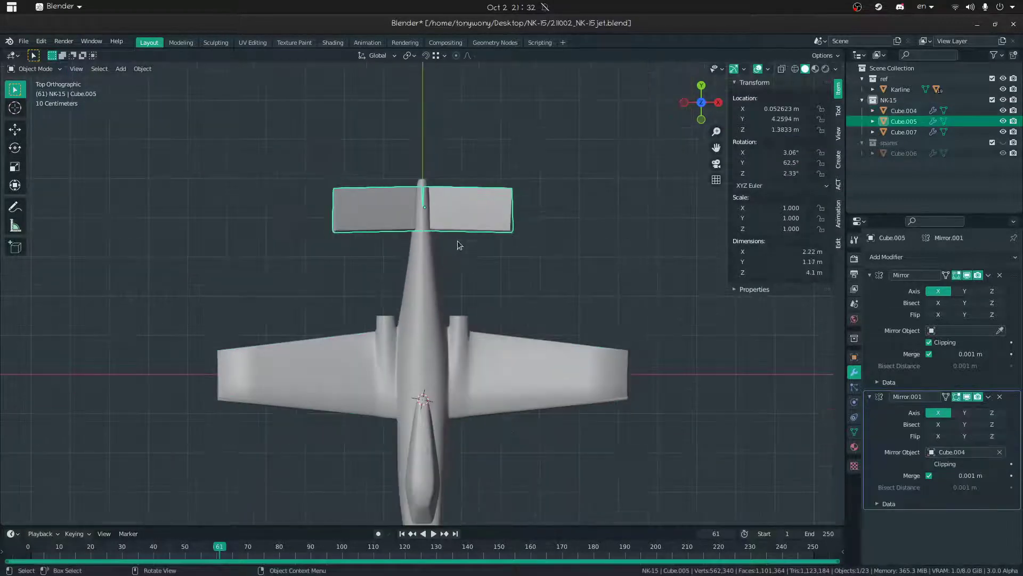
{"action": "left_click", "coordinate": [495, 433]}
{"action": "left_click", "coordinate": [439, 371]}
{"action": "scroll", "coordinate": [491, 415], "scroll_direction": "down", "scroll_amount": 4}
{"action": "scroll", "coordinate": [496, 431], "scroll_direction": "up", "scroll_amount": 4}
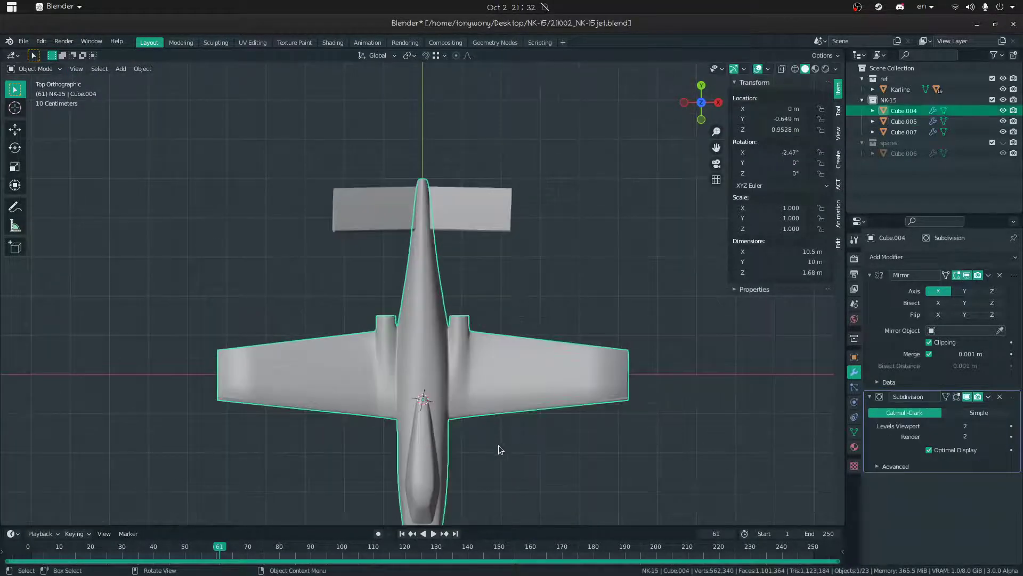
{"action": "middle_click_drag", "start_coordinate": [487, 392], "coordinate": [488, 310], "text": "shift"}
{"action": "scroll", "coordinate": [487, 309], "scroll_direction": "down", "scroll_amount": 2, "text": "shift"}
- In Edit Mode, slide the lower lengthwise edge just ahead of the wing-root intake upward along the fuselage side
{"action": "key", "text": "ctrl+Tab"}
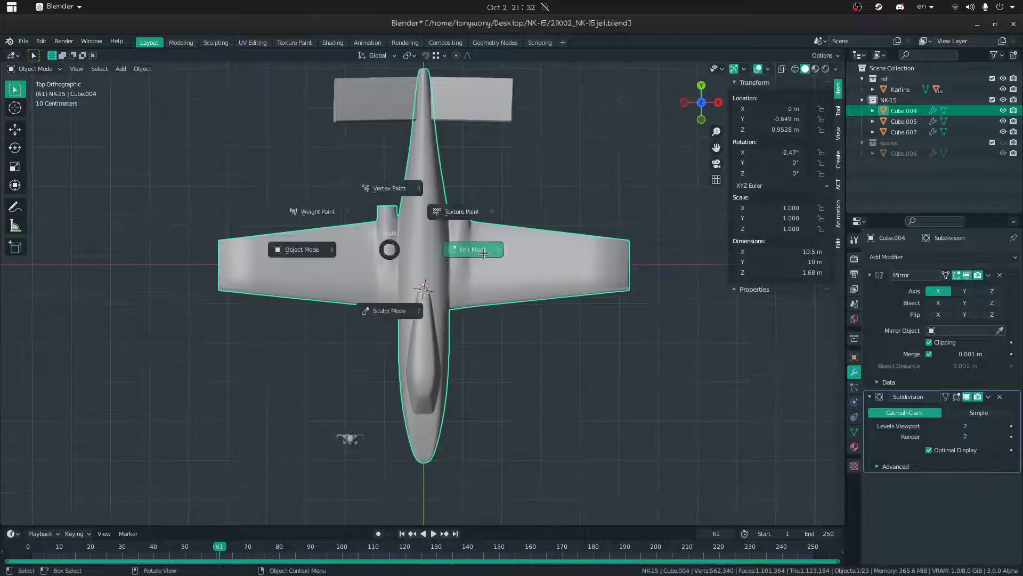
{"action": "left_click", "coordinate": [443, 249]}
{"action": "scroll", "coordinate": [462, 229], "scroll_direction": "up", "scroll_amount": 3}
{"action": "left_click", "coordinate": [468, 167]}
{"action": "middle_click_drag", "start_coordinate": [467, 279], "coordinate": [424, 228]}
{"action": "scroll", "coordinate": [463, 259], "scroll_direction": "down", "scroll_amount": 4}
{"action": "key", "text": "3"}
{"action": "left_click", "coordinate": [453, 115]}
{"action": "middle_click_drag", "start_coordinate": [460, 140], "coordinate": [458, 73]}
{"action": "key", "text": "shift+grave"}
{"action": "key", "text": "s"}
{"action": "left_click", "coordinate": [422, 293]}
{"action": "middle_click_drag", "start_coordinate": [417, 312], "coordinate": [388, 306]}
{"action": "left_click", "coordinate": [364, 289]}
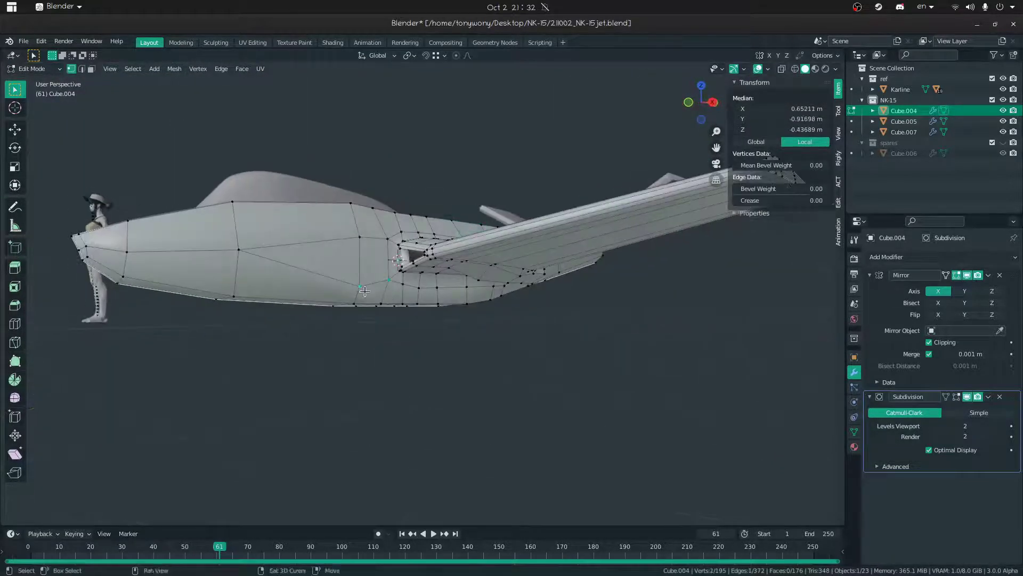
{"action": "key", "text": "g"}
{"action": "key", "text": "g"}
{"action": "left_click", "coordinate": [360, 297]}
- Slide the two lower vertices ahead of the intake separately, the rear one slightly down and the front one slightly up
{"action": "middle_click_drag", "start_coordinate": [361, 296], "coordinate": [344, 296]}
{"action": "left_click", "coordinate": [401, 245]}
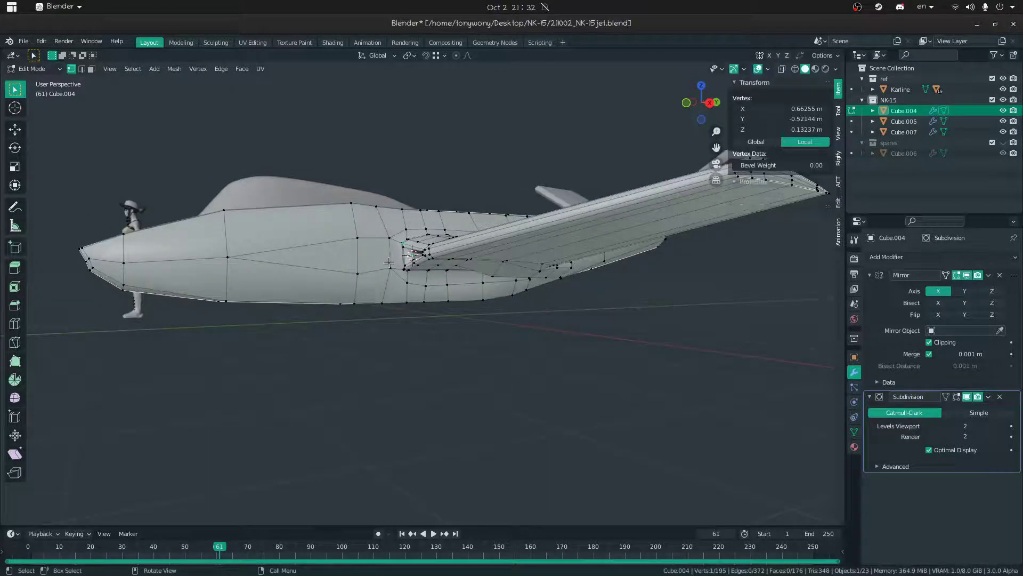
{"action": "left_click", "coordinate": [388, 264]}
{"action": "key", "text": "g"}
{"action": "key", "text": "g"}
{"action": "left_click", "coordinate": [389, 270]}
{"action": "left_click", "coordinate": [360, 275]}
{"action": "key", "text": "g"}
{"action": "key", "text": "g"}
{"action": "left_click", "coordinate": [360, 268]}
- Examine the intake opening and surrounding fuselage, comparing the smooth surface with the edit mesh
{"action": "key", "text": "Tab"}
{"action": "middle_click_drag", "start_coordinate": [411, 254], "coordinate": [455, 298]}
{"action": "key", "text": "Tab"}
{"action": "scroll", "coordinate": [451, 260], "scroll_direction": "up", "scroll_amount": 7}
{"action": "left_click", "coordinate": [446, 248]}
{"action": "key", "text": "Tab"}
{"action": "key", "text": "shift+grave"}
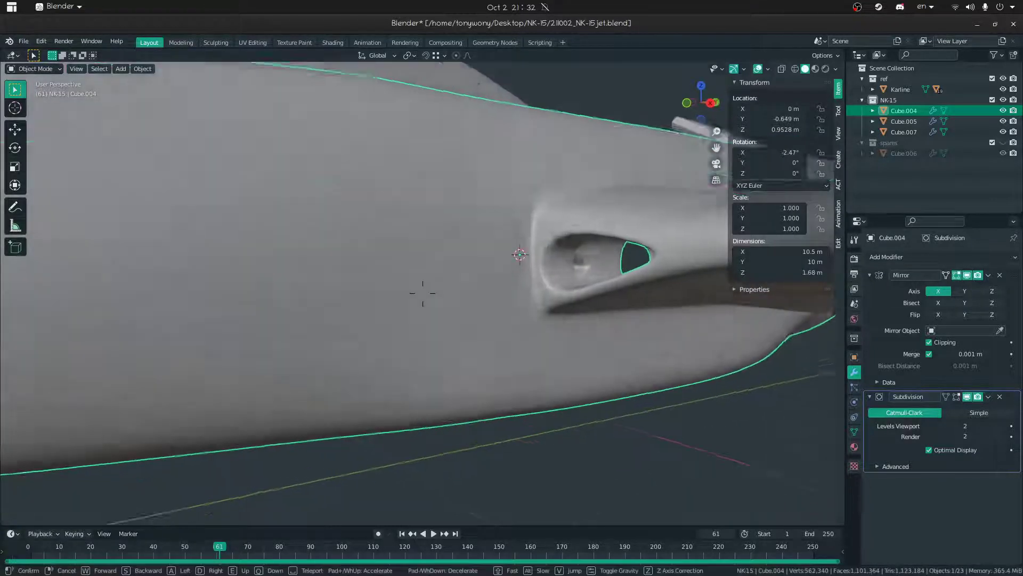
{"action": "key", "text": "Escape"}
{"action": "key", "text": "Tab"}
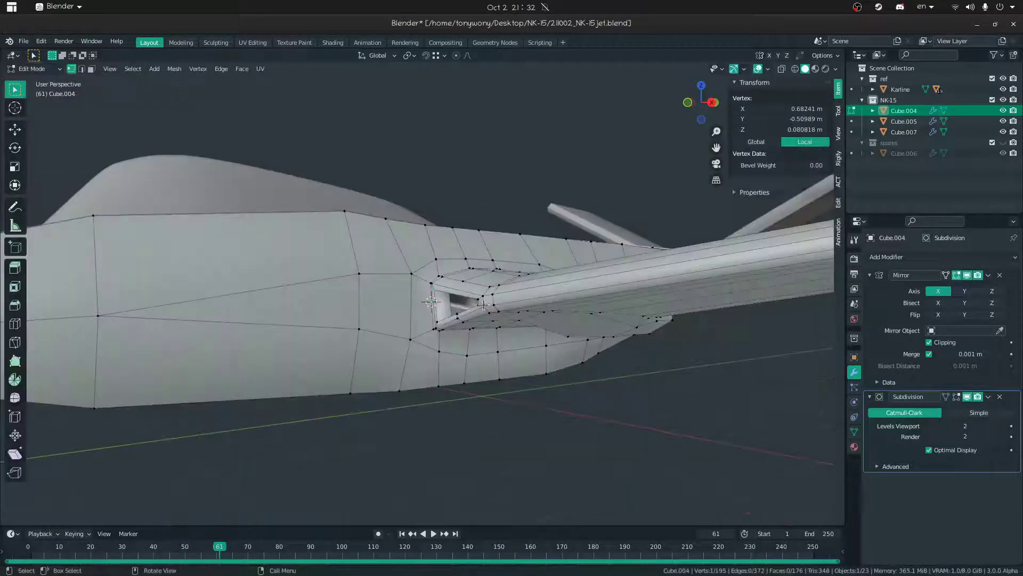
{"action": "middle_click_drag", "start_coordinate": [342, 303], "coordinate": [230, 317]}
{"action": "key", "text": "Tab"}
{"action": "mouse_move", "coordinate": [428, 313]}
{"action": "middle_mouse_down"}
{"action": "mouse_move", "coordinate": [511, 315]}
{"action": "mouse_move", "coordinate": [381, 354]}
{"action": "mouse_move", "coordinate": [462, 340]}
{"action": "mouse_move", "coordinate": [466, 302]}
{"action": "mouse_move", "coordinate": [444, 323]}
{"action": "middle_mouse_up"}
{"action": "key", "text": "shift+grave"}
{"action": "key", "text": "w"}
{"action": "left_click", "coordinate": [424, 293]}
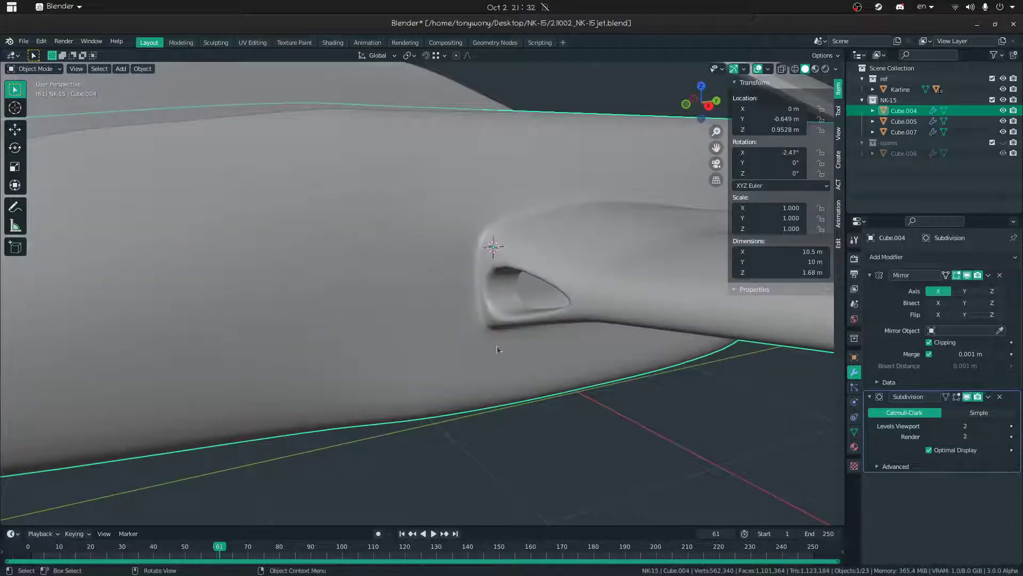
- Switch to Firefox, examine the front intakes in "horent 229" image results, and return to Blender with the fuselage in Edit Mode
{"action": "key", "text": "alt+Tab"}
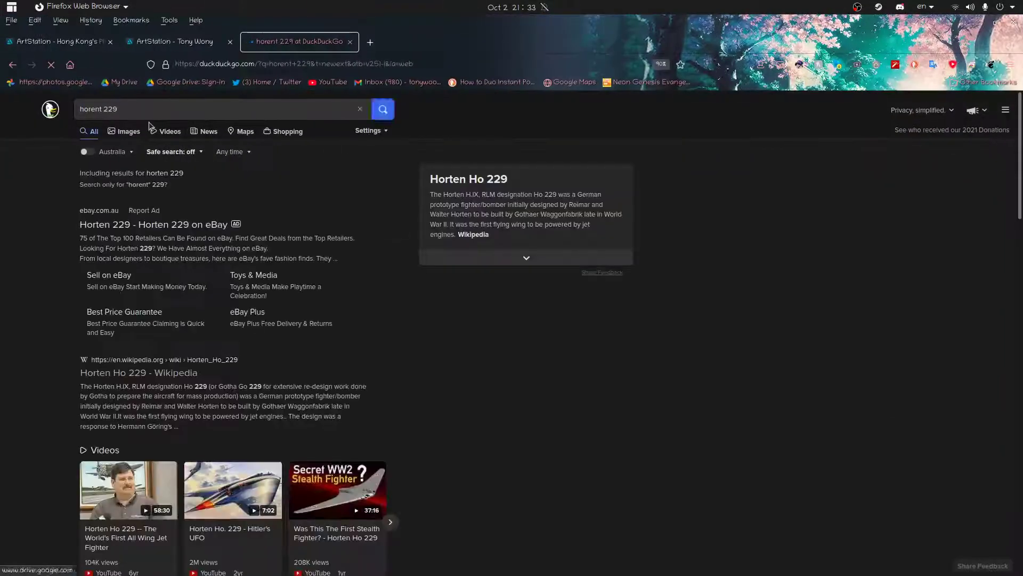
{"action": "left_click", "coordinate": [124, 131]}
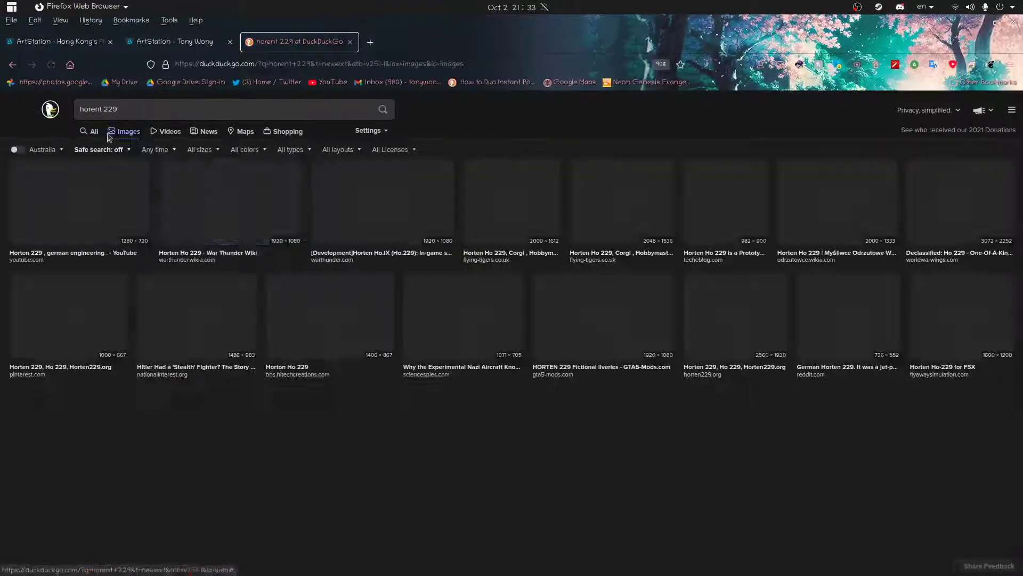
{"action": "left_click", "coordinate": [486, 196]}
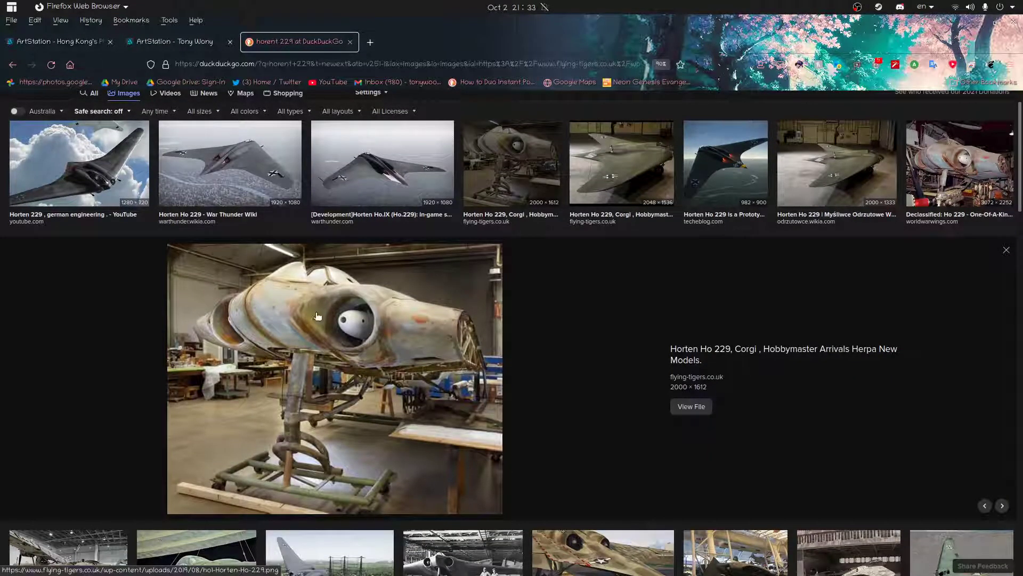
{"action": "left_click", "coordinate": [591, 172]}
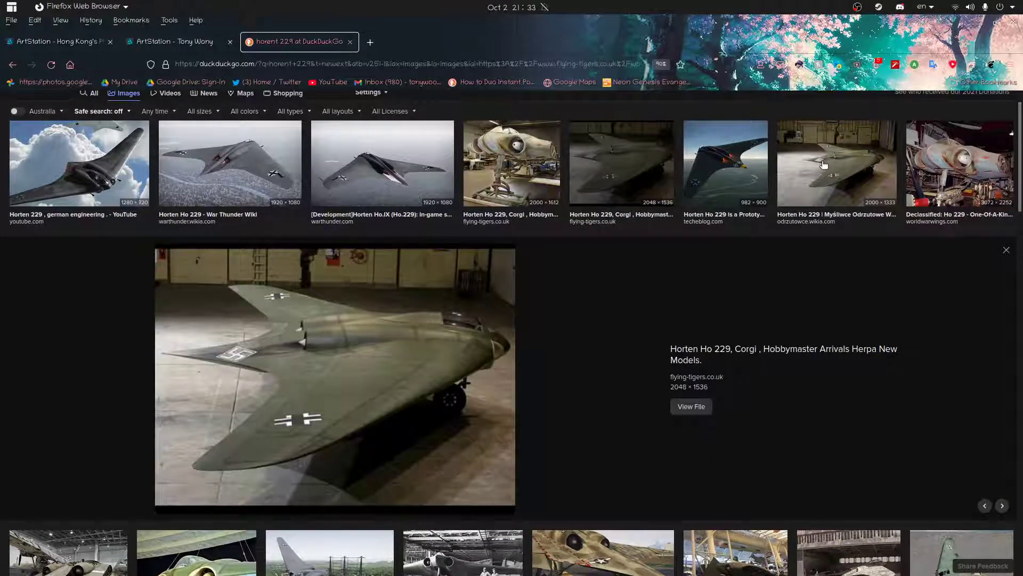
{"action": "left_click", "coordinate": [854, 165]}
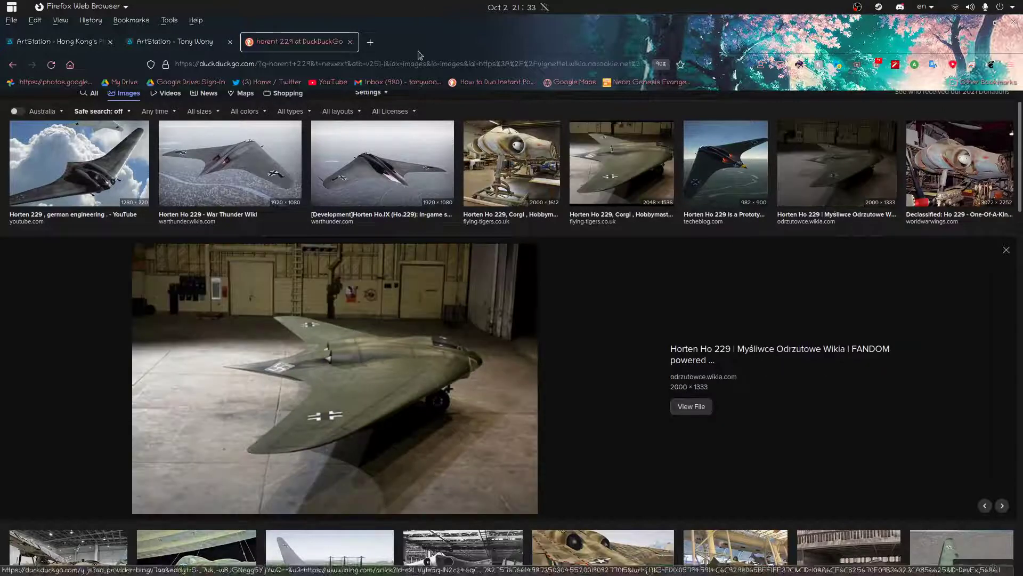
{"action": "left_click", "coordinate": [393, 112]}
{"action": "double_click", "coordinate": [118, 152]}
{"action": "scroll", "coordinate": [189, 205], "scroll_direction": "down", "scroll_amount": 3}
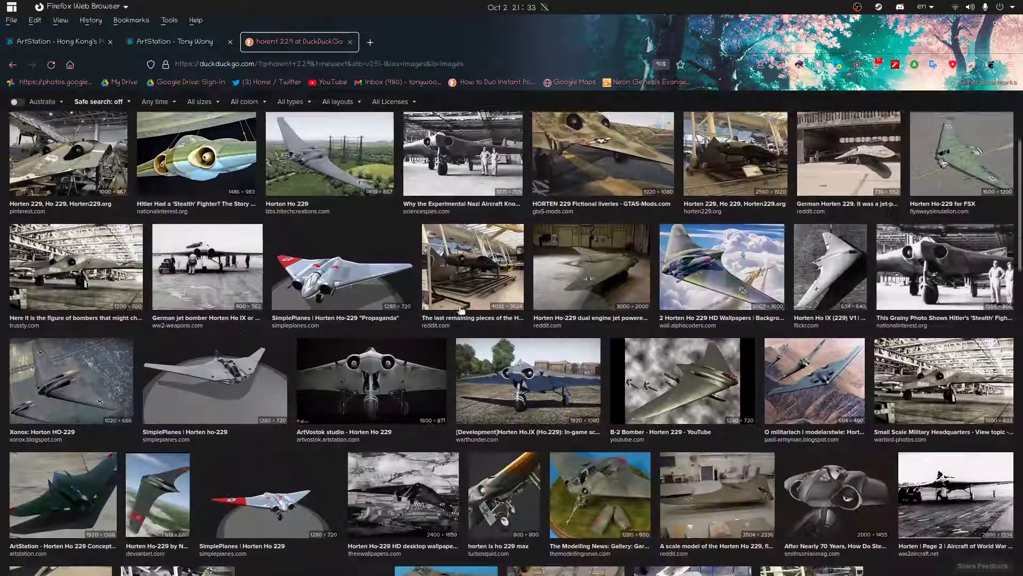
{"action": "left_click", "coordinate": [327, 226]}
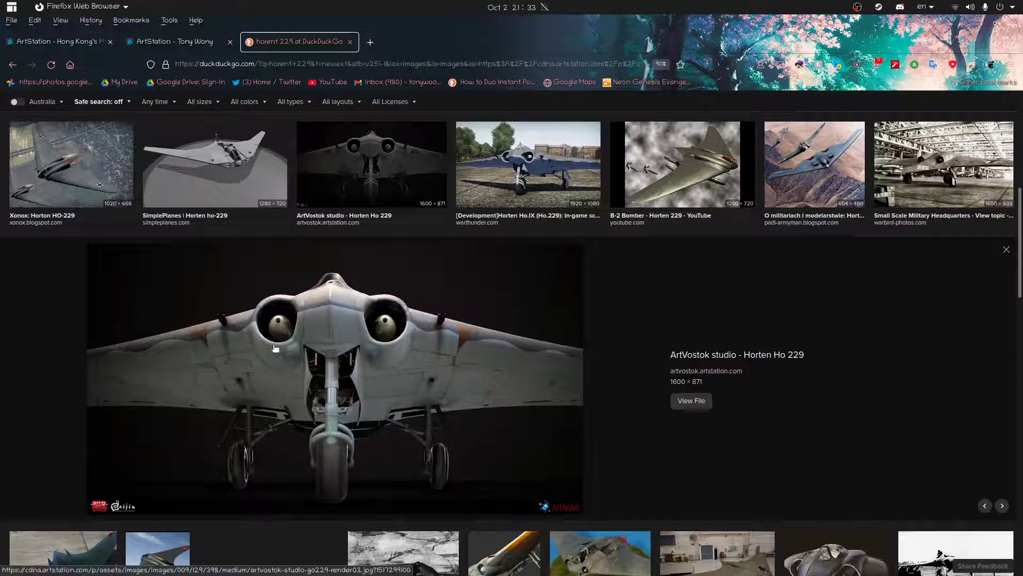
{"action": "left_click", "coordinate": [221, 147]}
{"action": "left_click", "coordinate": [498, 173]}
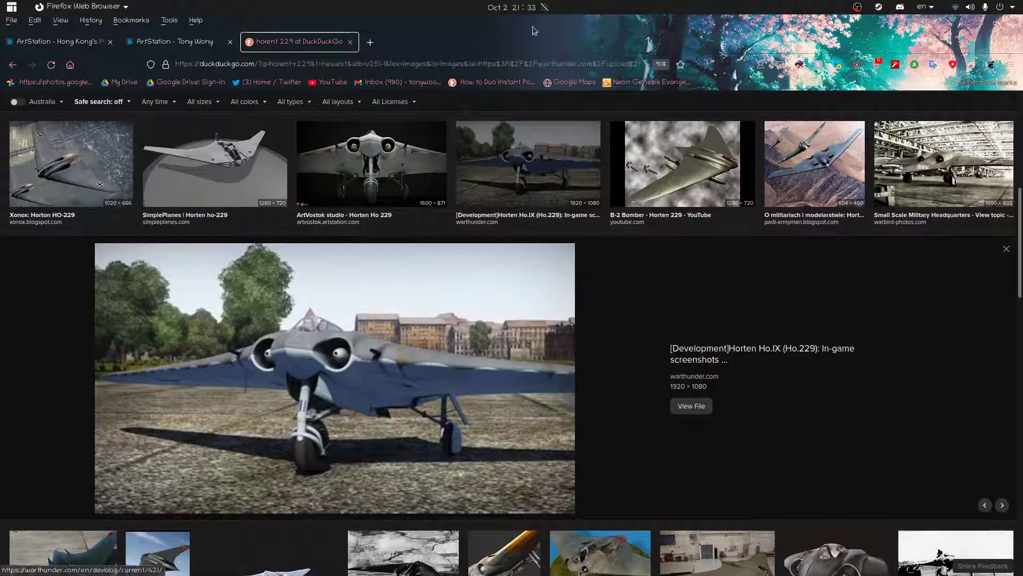
{"action": "key", "text": "alt+Tab"}
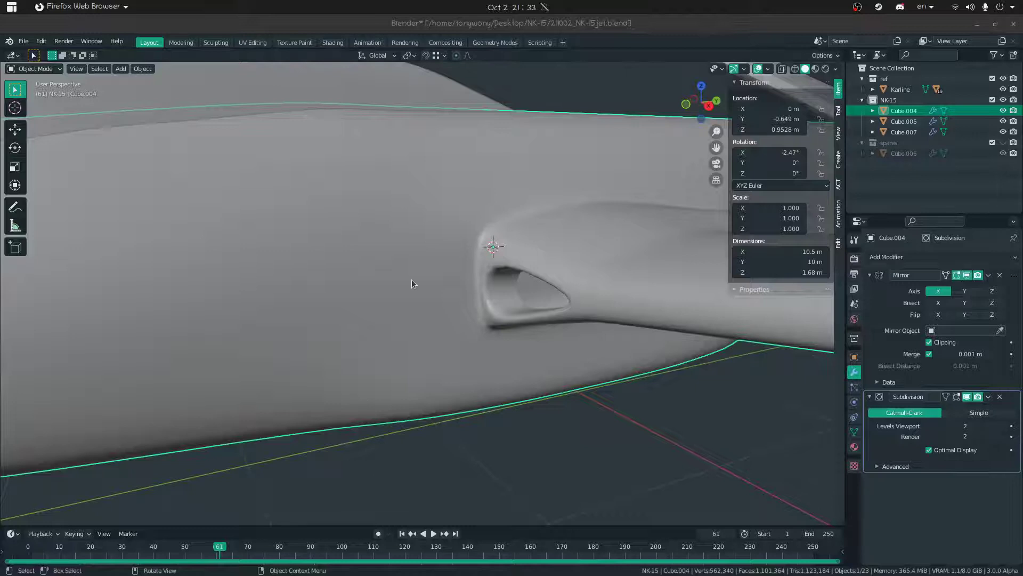
{"action": "key", "text": "Tab"}
{"action": "middle_click_drag", "start_coordinate": [411, 280], "coordinate": [485, 275]}
{"action": "key", "text": "3"}
{"action": "left_click", "coordinate": [479, 276]}
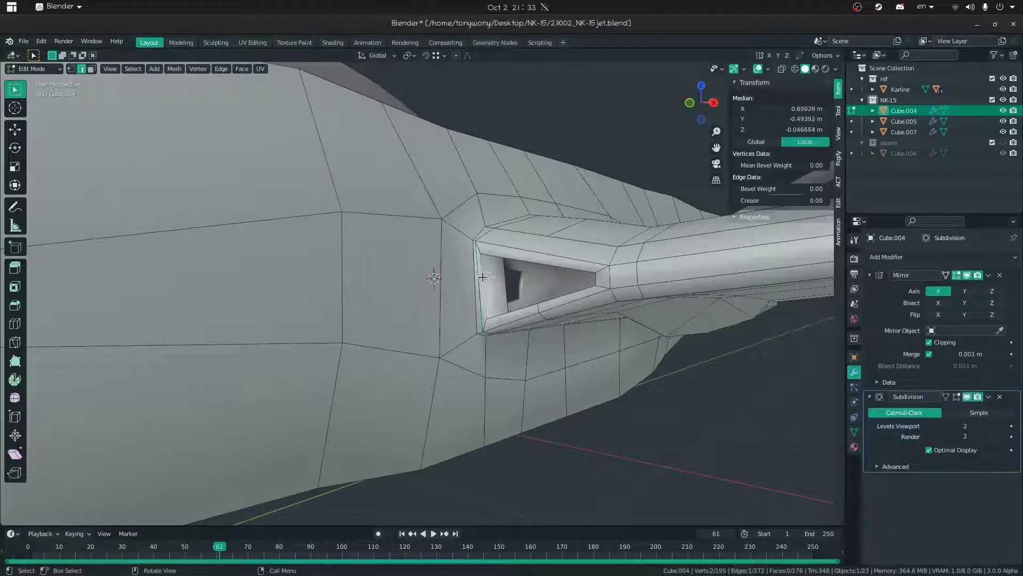
{"action": "key", "text": "g"}
{"action": "key", "text": "g"}
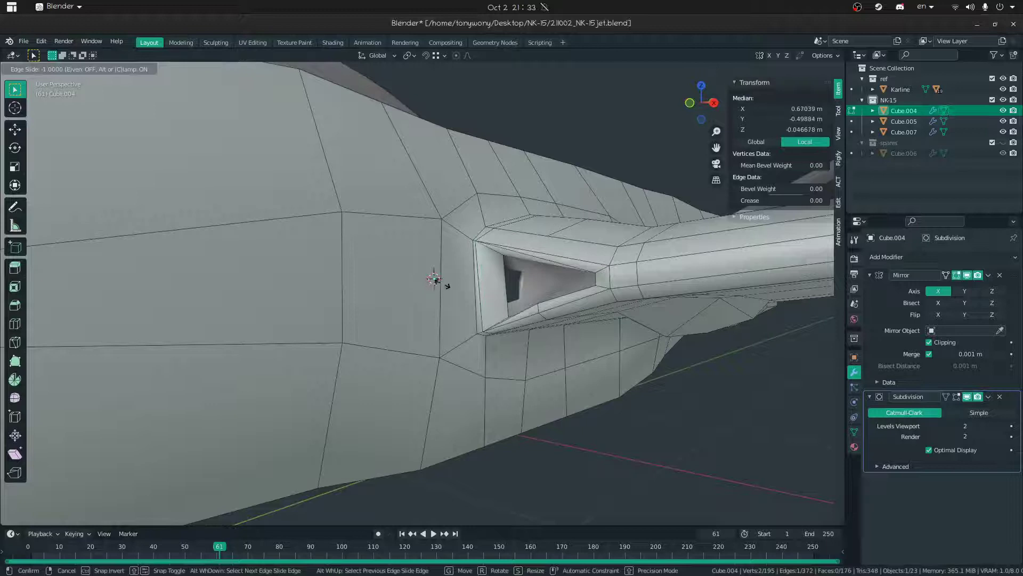
{"action": "right_click", "coordinate": [442, 284]}
- Knife-cut a wedge-shaped line from the intake's upper inboard corner forward along the fuselage side and back to its lower corner
{"action": "left_click", "coordinate": [480, 260]}
{"action": "mouse_move", "coordinate": [432, 287]}
{"action": "middle_mouse_down"}
{"action": "mouse_move", "coordinate": [442, 287]}
{"action": "mouse_move", "coordinate": [424, 292]}
{"action": "middle_mouse_up"}
{"action": "scroll", "coordinate": [427, 292], "scroll_direction": "down", "scroll_amount": 1}
{"action": "key", "text": "k"}
{"action": "left_click", "coordinate": [500, 260]}
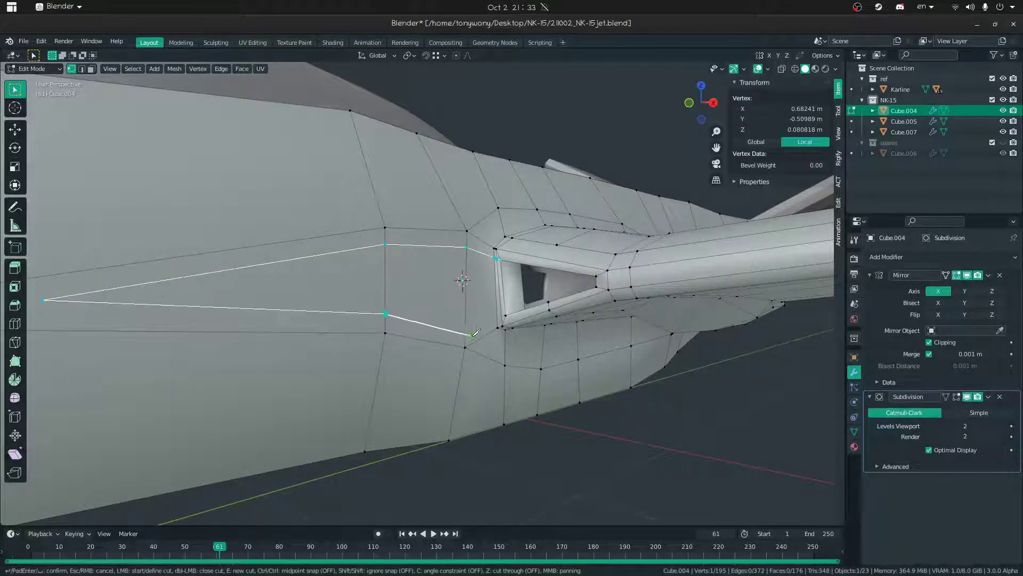
{"action": "key", "text": "Return"}
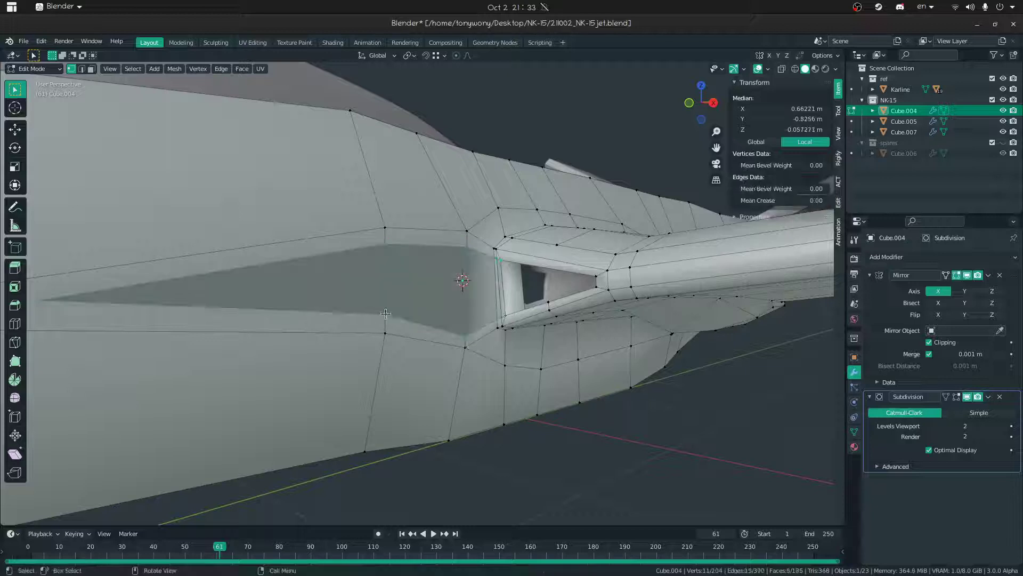
- Connect the front tip of the new wedge cut to the fuselage vertex ahead of it, and clear the selection
{"action": "middle_click_drag", "start_coordinate": [339, 311], "coordinate": [387, 307], "text": "shift"}
{"action": "middle_click_drag", "start_coordinate": [387, 306], "coordinate": [425, 293]}
{"action": "left_click", "coordinate": [342, 300]}
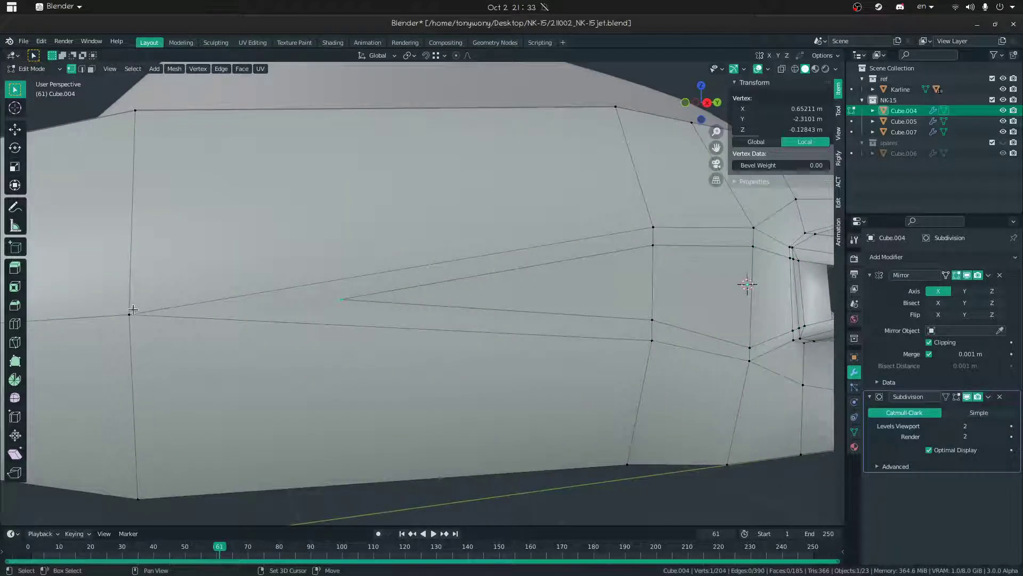
{"action": "key", "text": "j"}
{"action": "key", "text": "alt+a"}
- Slide the intake's inboard vertical edge by a factor of 1.000 onto its neighbour, and merge the whole mesh's vertices by distance
{"action": "key", "text": "2"}
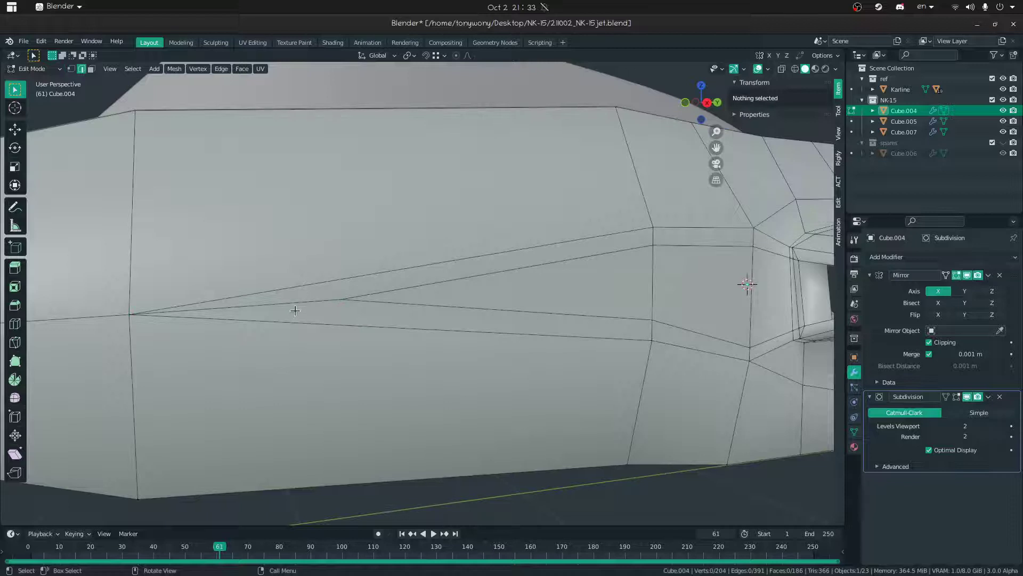
{"action": "key", "text": "z"}
{"action": "left_click", "coordinate": [784, 309]}
{"action": "left_click", "coordinate": [694, 283]}
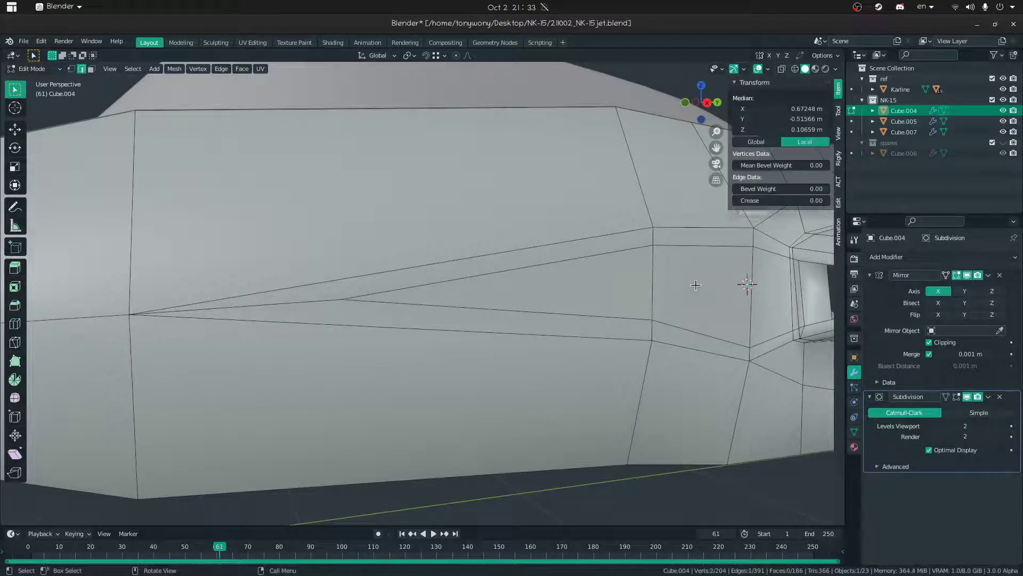
{"action": "key", "text": "shift+grave"}
{"action": "key", "text": "w"}
{"action": "left_click", "coordinate": [422, 293]}
{"action": "left_click", "coordinate": [428, 295]}
{"action": "middle_click_drag", "start_coordinate": [428, 296], "coordinate": [437, 294]}
{"action": "key", "text": "ctrl+l"}
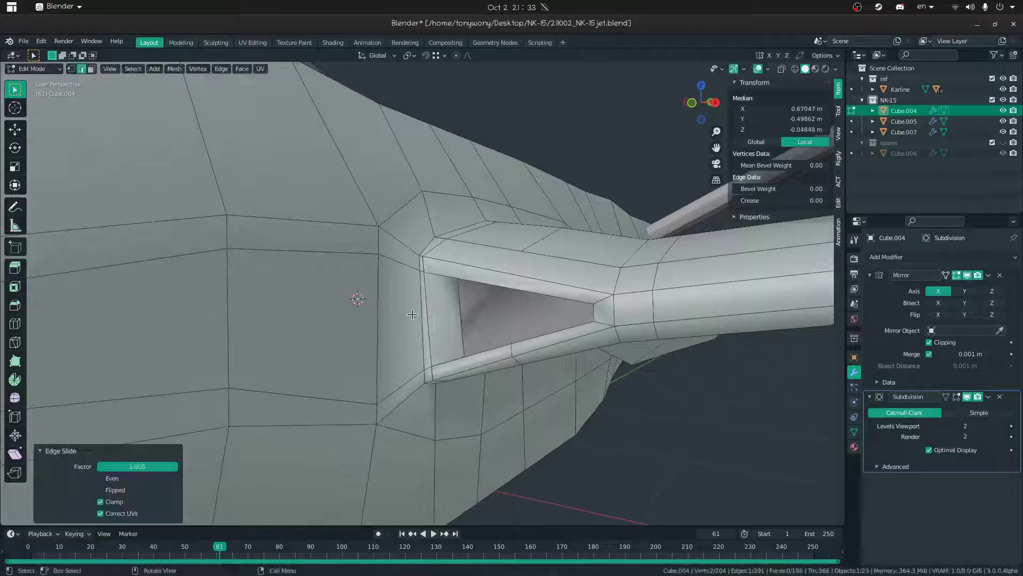
{"action": "key", "text": "m"}
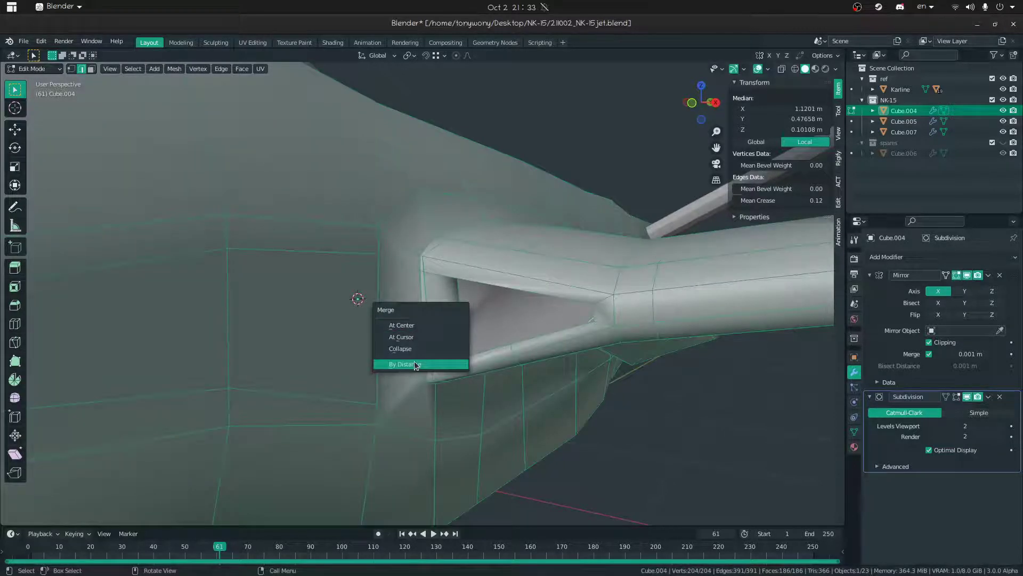
{"action": "left_click", "coordinate": [416, 365]}
- Select the narrow vertical face just inside the intake's inboard rim and dissolve its edges
{"action": "key", "text": "3"}
{"action": "left_click", "coordinate": [425, 263], "text": "alt"}
{"action": "key", "text": "shift+grave"}
{"action": "key", "text": "s"}
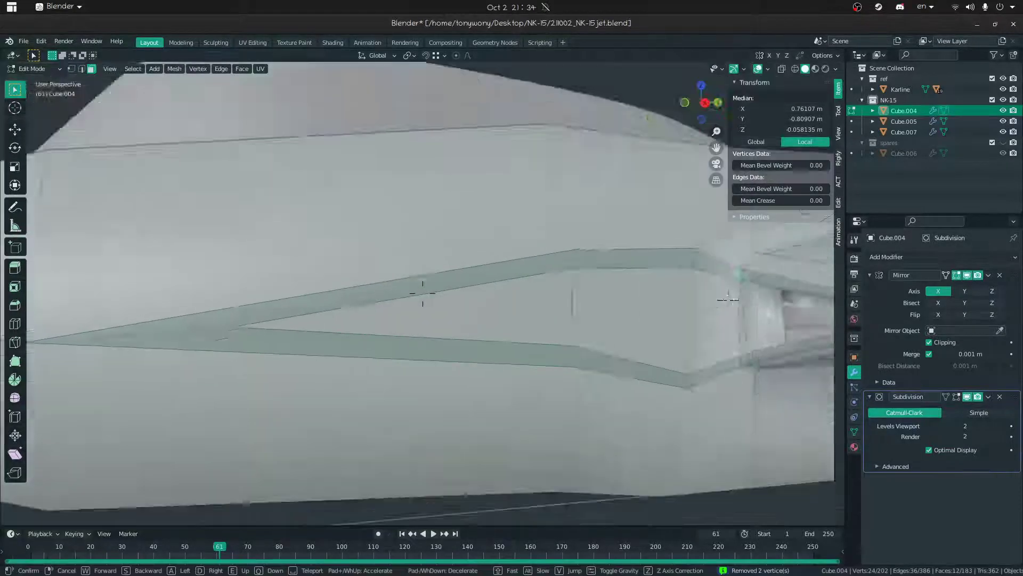
{"action": "left_click", "coordinate": [422, 293]}
{"action": "left_click", "coordinate": [483, 297]}
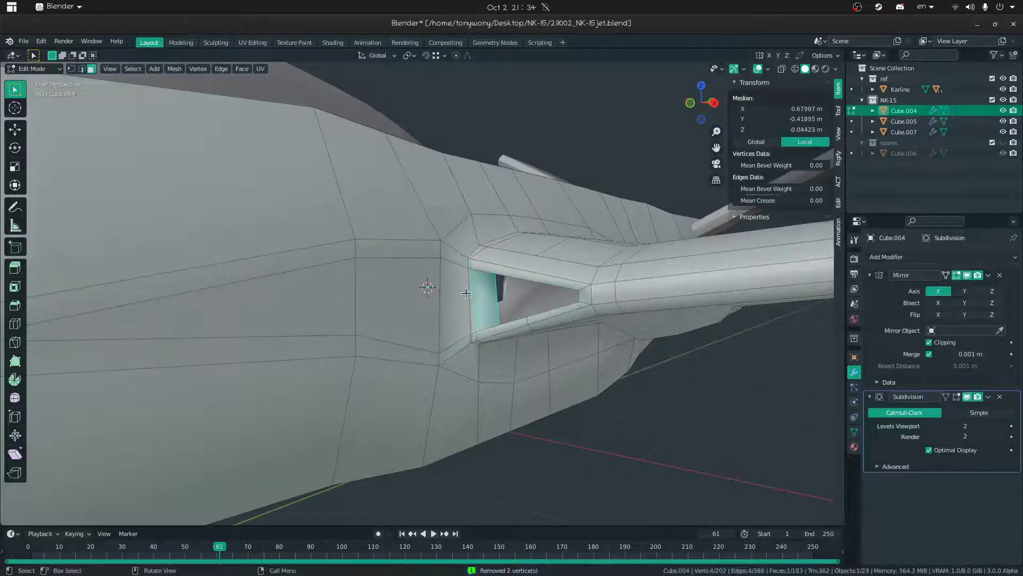
{"action": "key", "text": "x"}
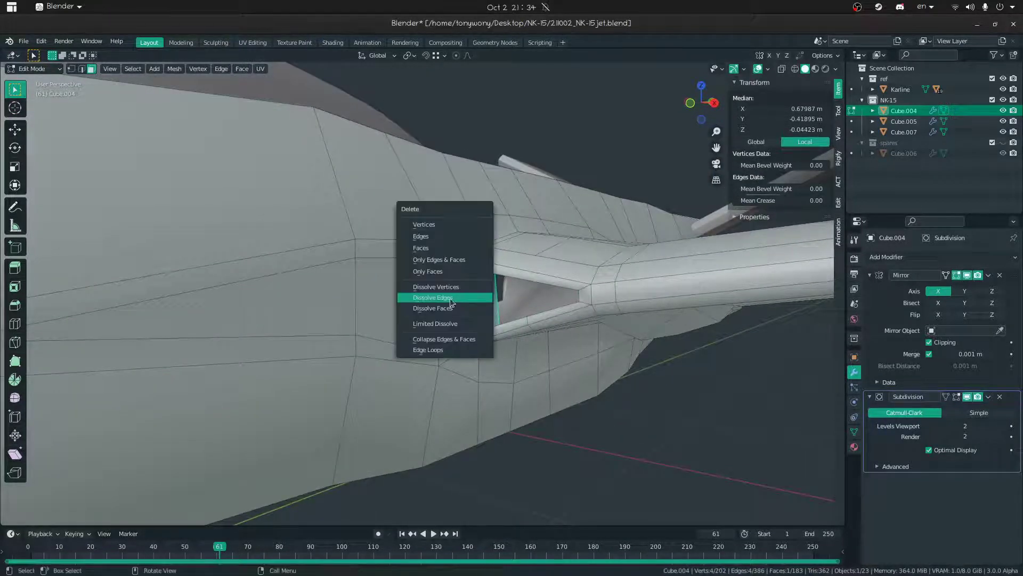
{"action": "left_click", "coordinate": [453, 295]}
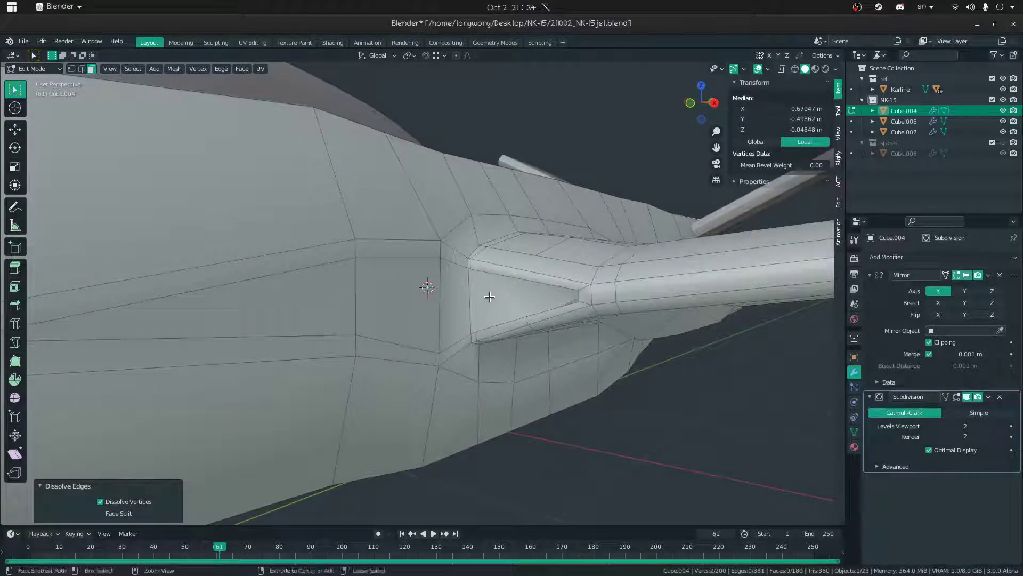
- Undo the last edge dissolve and delete the three faces covering the inboard part of the wing-root intake
{"action": "key", "text": "ctrl+z"}
{"action": "key", "text": "x"}
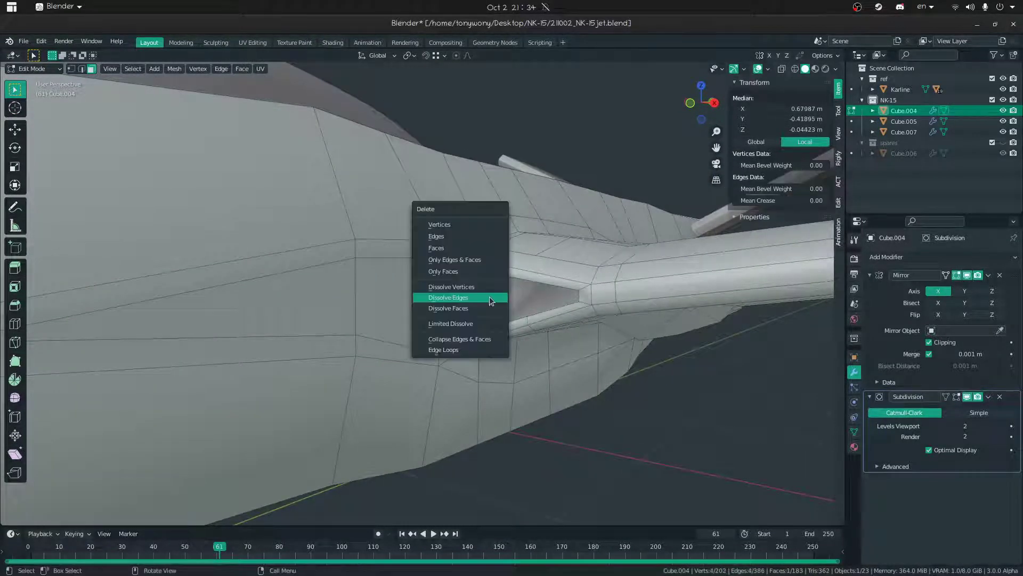
{"action": "left_click", "coordinate": [455, 248]}
{"action": "left_click", "coordinate": [472, 298]}
{"action": "key", "text": "x"}
{"action": "left_click", "coordinate": [471, 298]}
{"action": "left_click", "coordinate": [451, 299]}
{"action": "key", "text": "x"}
{"action": "left_click", "coordinate": [453, 297]}
- Delete the fuselage side face directly ahead of the intake's inboard edge to extend the opening forward
{"action": "left_click", "coordinate": [440, 286], "text": "alt"}
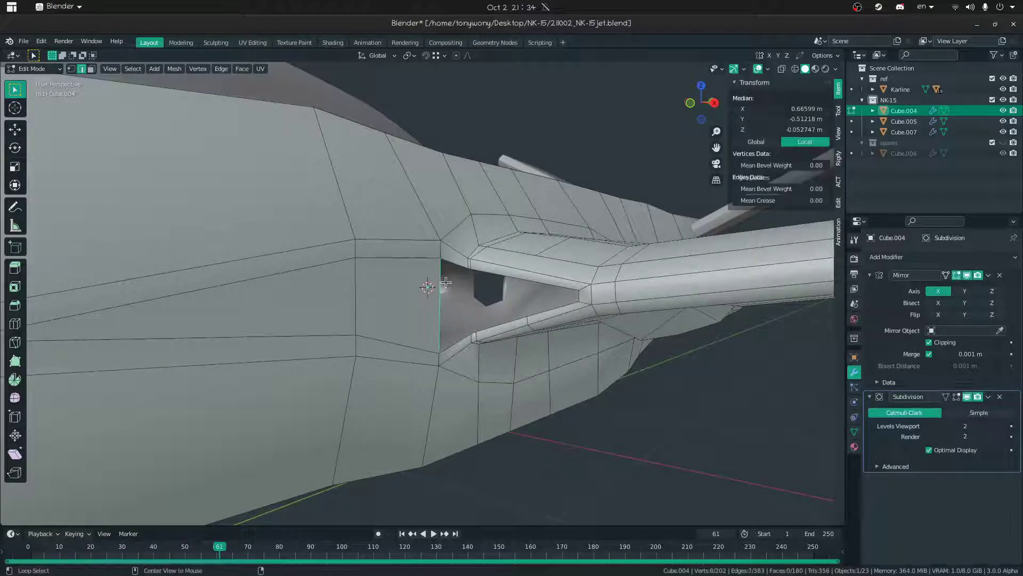
{"action": "key", "text": "3"}
{"action": "left_click", "coordinate": [399, 303]}
{"action": "key", "text": "x"}
{"action": "key", "text": "x"}
{"action": "left_click", "coordinate": [529, 312]}
- Raise the lower rear corner vertex of the fuselage side opening along the Z axis
{"action": "middle_click_drag", "start_coordinate": [530, 312], "coordinate": [344, 301]}
{"action": "left_click", "coordinate": [354, 356]}
{"action": "middle_click_drag", "start_coordinate": [355, 356], "coordinate": [336, 345]}
{"action": "key", "text": "g"}
{"action": "key", "text": "z"}
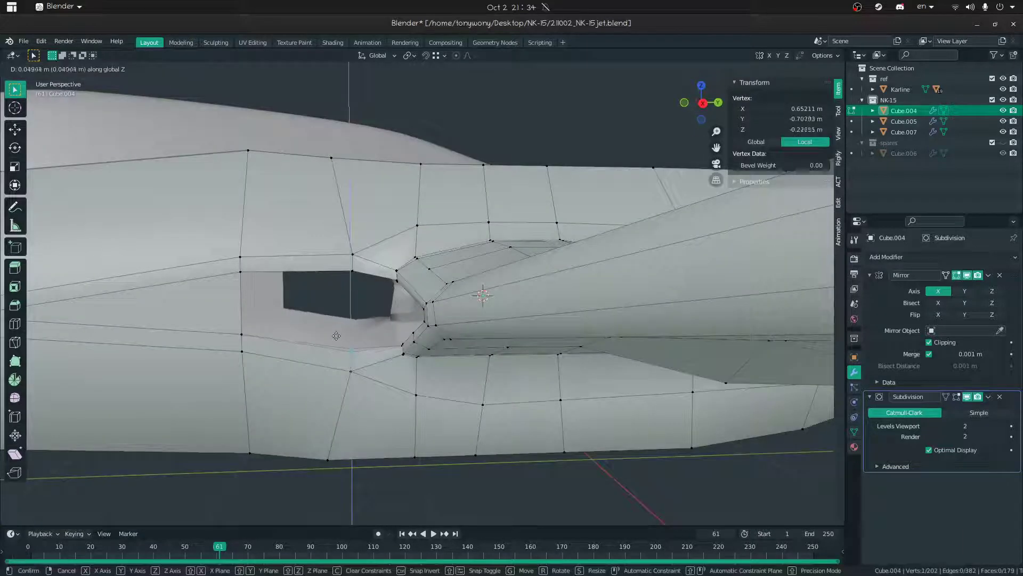
{"action": "left_click", "coordinate": [337, 330]}
- Lower the upper rear and upper front corner vertices of the fuselage side opening slightly along the Z axis
{"action": "left_click", "coordinate": [343, 277]}
{"action": "key", "text": "g"}
{"action": "key", "text": "z"}
{"action": "left_click", "coordinate": [345, 279]}
{"action": "left_click", "coordinate": [240, 278]}
{"action": "key", "text": "g"}
{"action": "key", "text": "z"}
{"action": "left_click", "coordinate": [241, 279]}
- Delete the tapering wedge face at the front of the fuselage side opening
{"action": "left_click", "coordinate": [230, 303]}
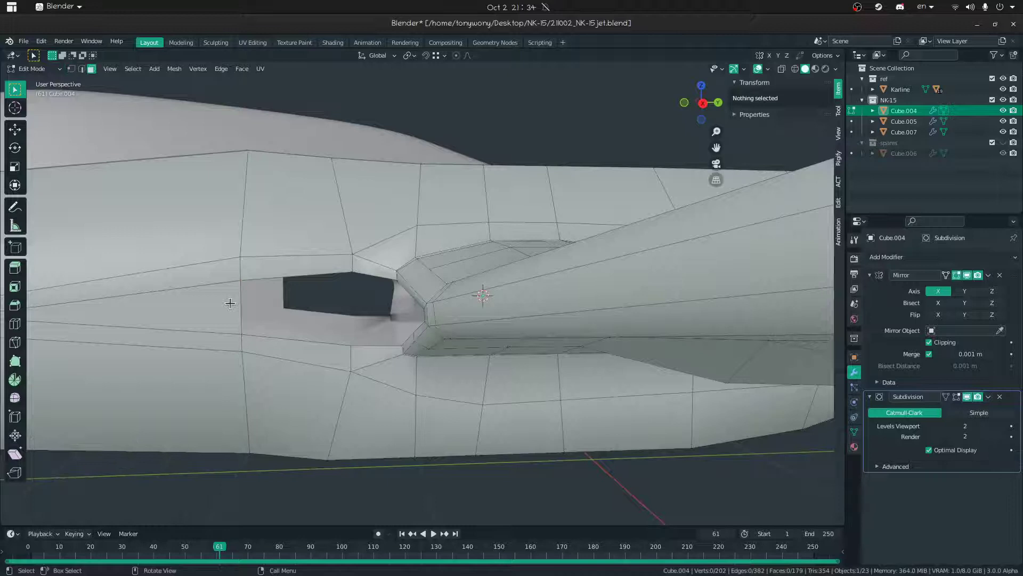
{"action": "left_click", "coordinate": [229, 303]}
{"action": "key", "text": "x"}
{"action": "middle_click_drag", "start_coordinate": [249, 305], "coordinate": [272, 304]}
- Examine the subdivided shape of the extended intake opening in Object Mode and return to Edit Mode
{"action": "key", "text": "ctrl+Tab"}
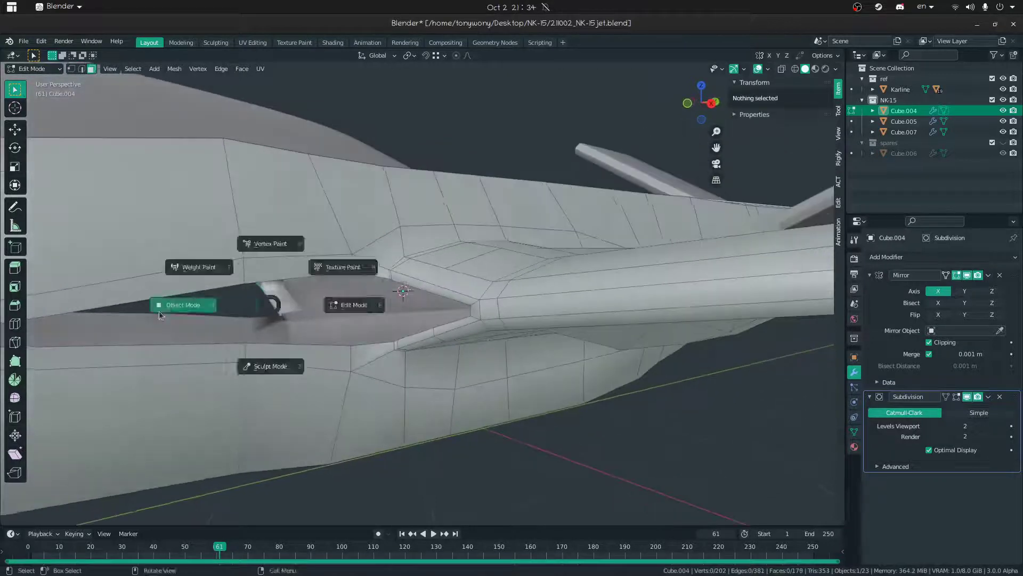
{"action": "left_click", "coordinate": [183, 304]}
{"action": "middle_click_drag", "start_coordinate": [392, 294], "coordinate": [478, 284]}
{"action": "scroll", "coordinate": [424, 289], "scroll_direction": "down", "scroll_amount": 3}
{"action": "key", "text": "ctrl+Tab"}
{"action": "left_click", "coordinate": [586, 313]}
- Lower the vertex on the slot's upper edge just ahead of the wing-root intake along the Z axis
{"action": "middle_click_drag", "start_coordinate": [581, 312], "coordinate": [493, 295]}
{"action": "key", "text": "1"}
{"action": "left_click", "coordinate": [420, 286]}
{"action": "middle_click_drag", "start_coordinate": [419, 286], "coordinate": [403, 283]}
{"action": "key", "text": "g"}
{"action": "key", "text": "z"}
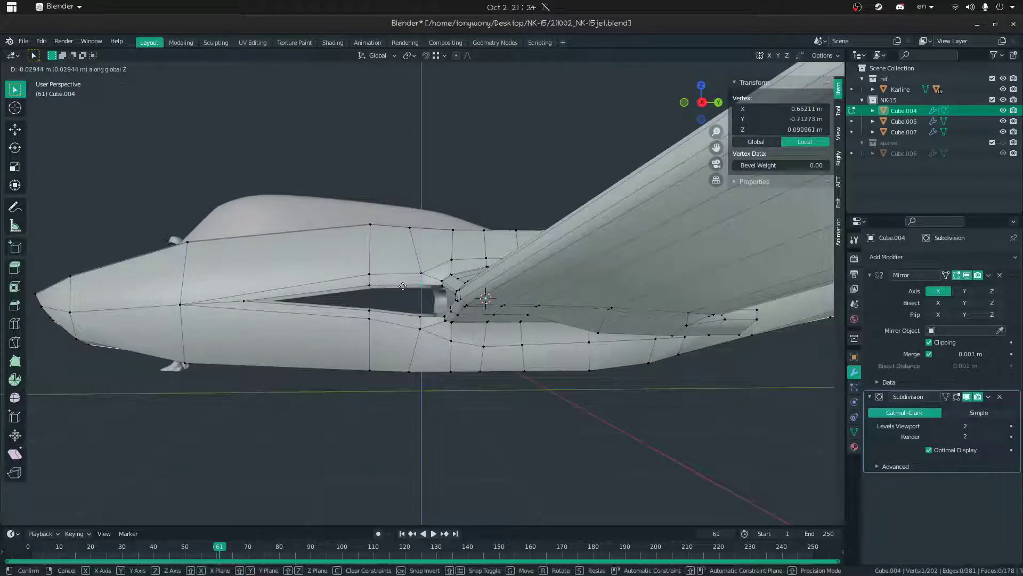
{"action": "left_click", "coordinate": [406, 282]}
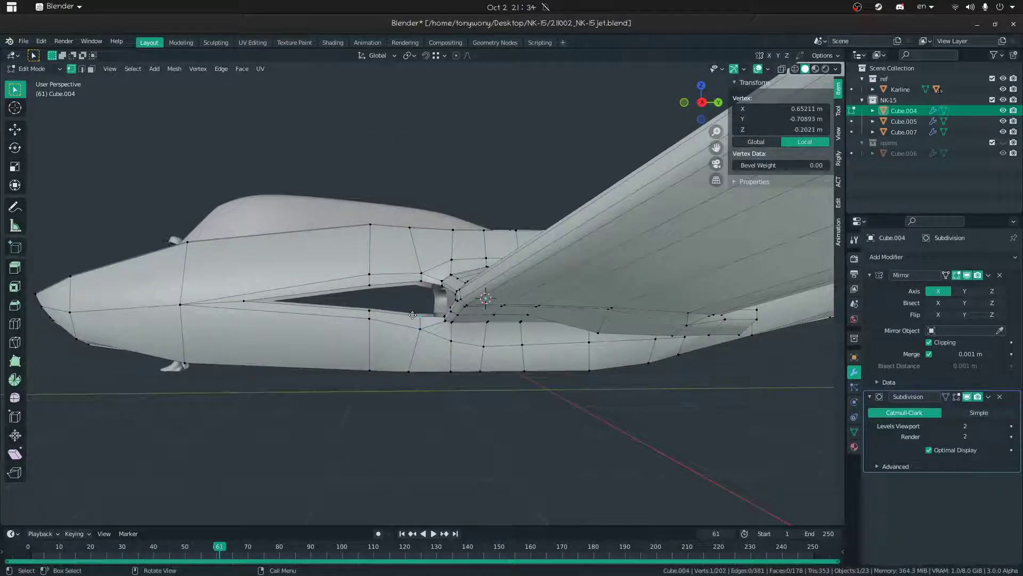
- Adjust the height of the vertex on the slot's lower edge just ahead of the intake along the Z axis
{"action": "key", "text": "g"}
{"action": "key", "text": "z"}
{"action": "left_click", "coordinate": [412, 318]}
{"action": "left_click", "coordinate": [420, 315]}
{"action": "key", "text": "g"}
{"action": "key", "text": "z"}
{"action": "left_click", "coordinate": [419, 313]}
- Lower the two rearmost fuselage vertices on the slot's upper edge along Z to narrow the wedge-shaped opening
{"action": "left_click", "coordinate": [420, 279]}
{"action": "key", "text": "g"}
{"action": "key", "text": "z"}
{"action": "left_click", "coordinate": [416, 287]}
{"action": "left_click", "coordinate": [372, 284]}
{"action": "key", "text": "g"}
{"action": "key", "text": "z"}
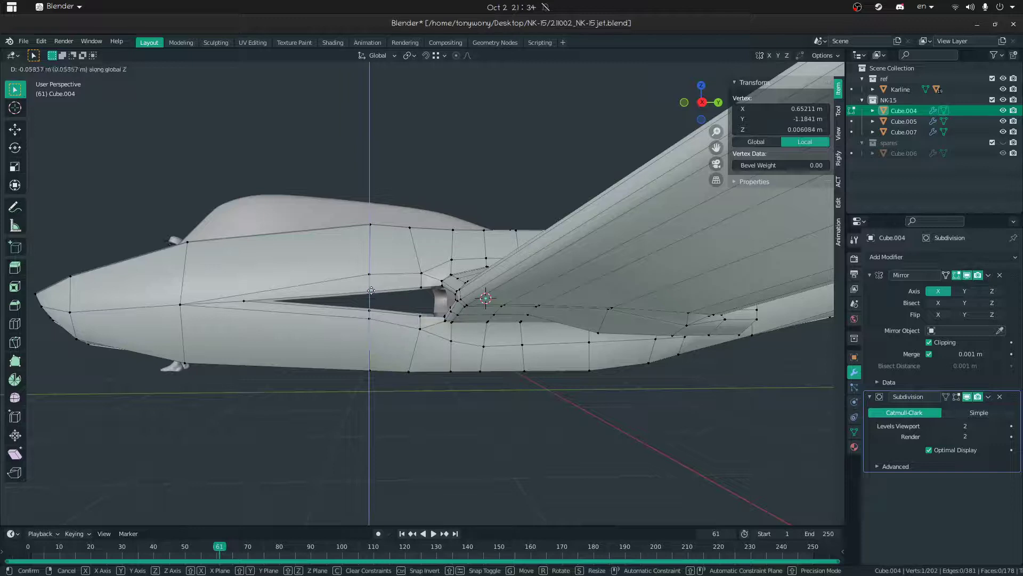
{"action": "left_click", "coordinate": [371, 291]}
- Check the narrowed slot's smoothed shape from the front in Object Mode and go back to mesh editing
{"action": "key", "text": "ctrl+Tab"}
{"action": "left_click", "coordinate": [226, 293]}
{"action": "middle_click_drag", "start_coordinate": [348, 306], "coordinate": [431, 305]}
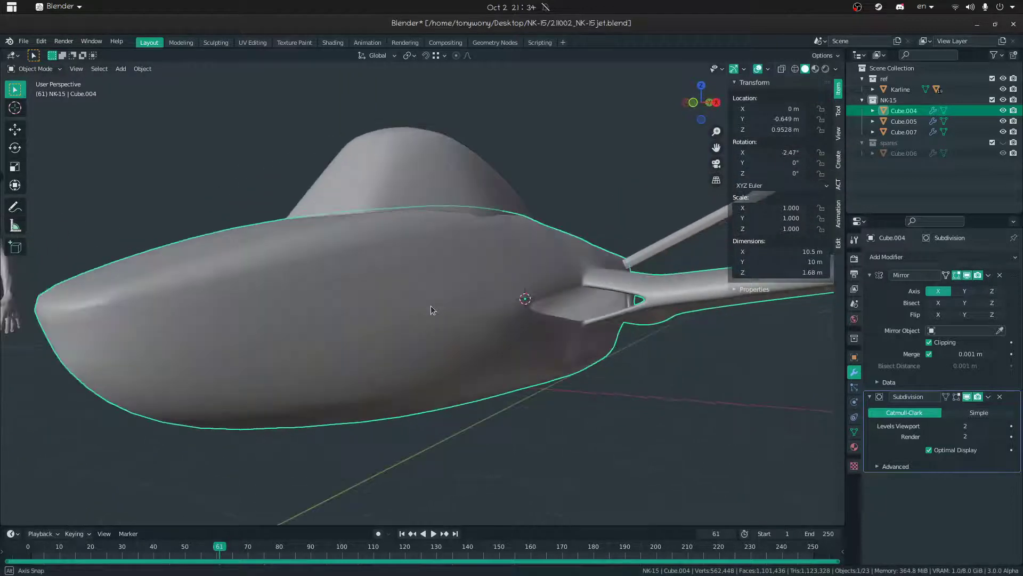
{"action": "key", "text": "Tab"}
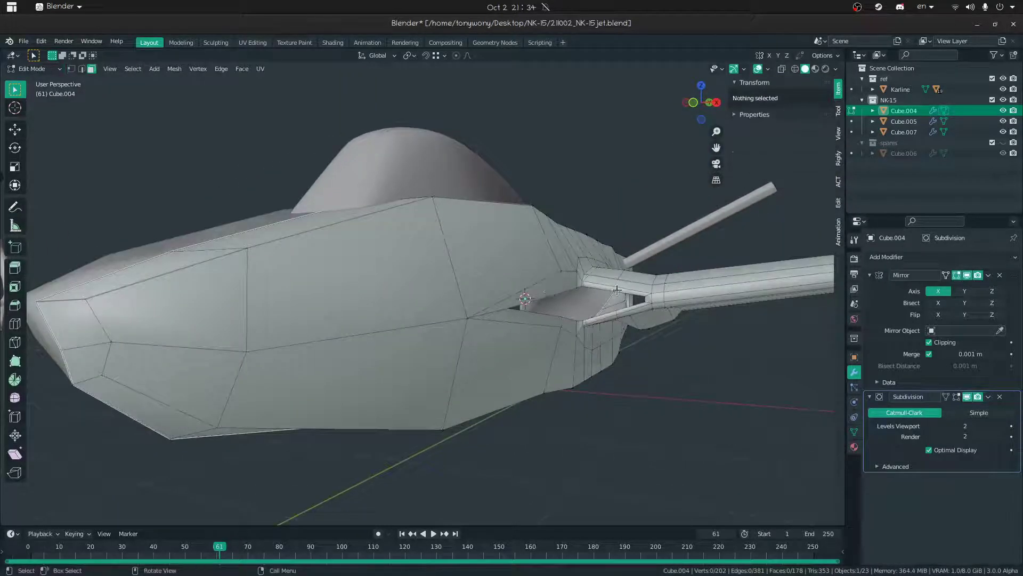
- Select the edge loop around the intake opening and examine its rim up close
{"action": "left_click", "coordinate": [551, 293], "text": "alt"}
{"action": "middle_click_drag", "start_coordinate": [550, 293], "coordinate": [585, 336]}
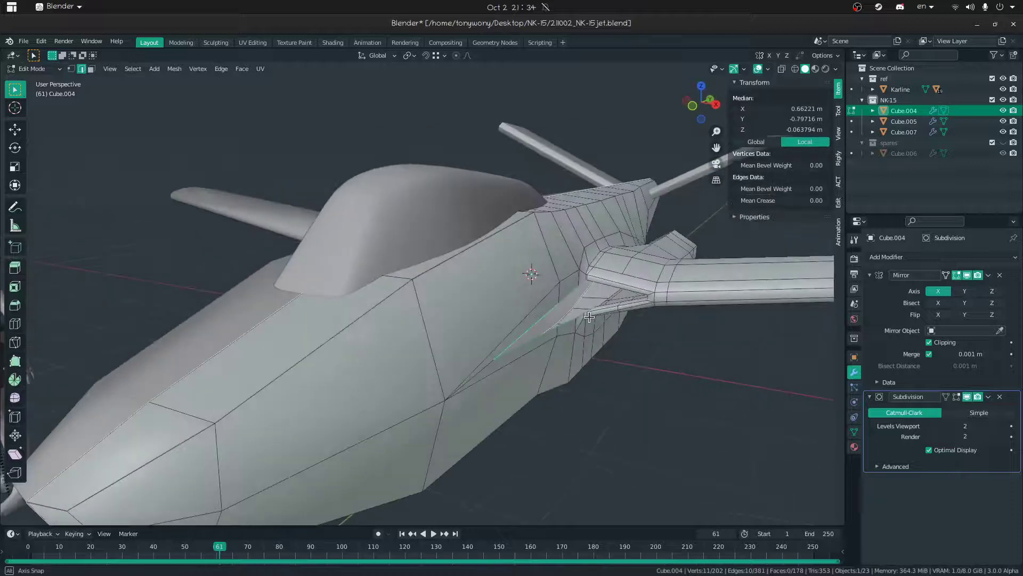
{"action": "key", "text": "shift+grave"}
{"action": "key", "text": "w"}
{"action": "left_click", "coordinate": [549, 343]}
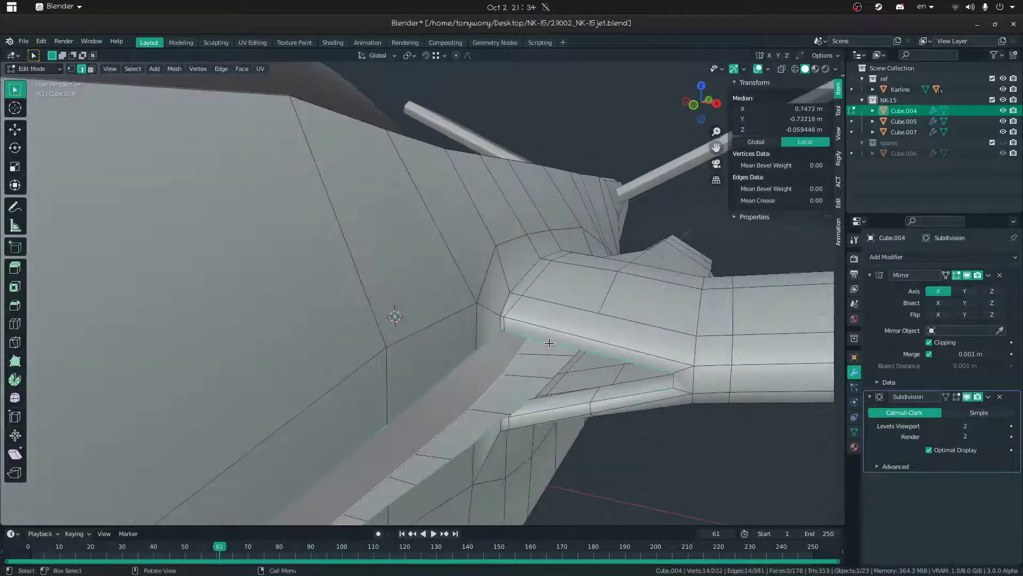
- Switch to face selection and select a single face on the underside of the wing root behind the intake
{"action": "middle_click_drag", "start_coordinate": [537, 343], "coordinate": [611, 346]}
{"action": "key", "text": "3"}
{"action": "left_click", "coordinate": [587, 397]}
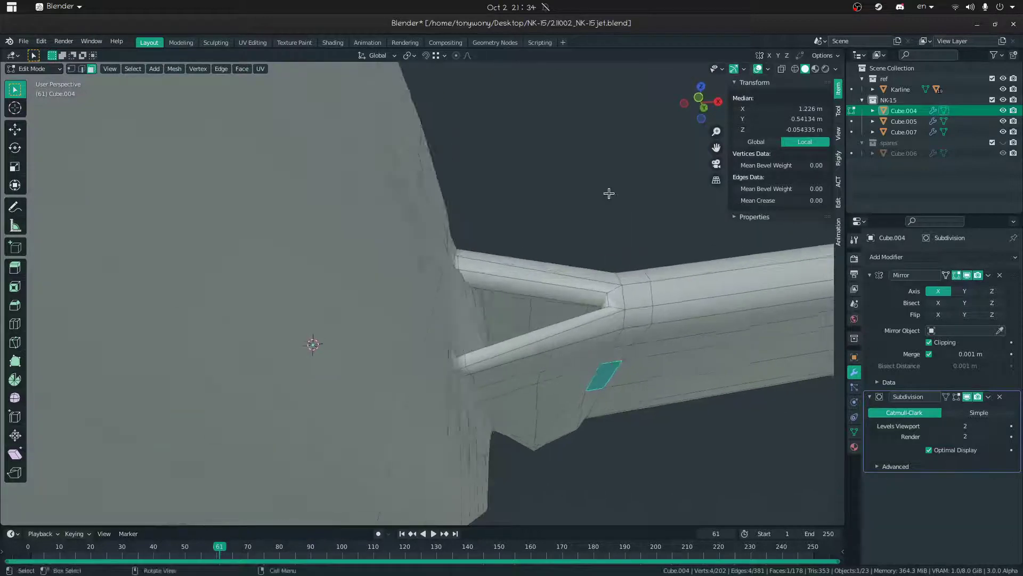
- Delete the connected strip of faces on the inner side of the intake at the wing root
{"action": "key", "text": "shift+grave"}
{"action": "key", "text": "w"}
{"action": "left_click", "coordinate": [422, 294]}
{"action": "left_click", "coordinate": [427, 274]}
{"action": "middle_click_drag", "start_coordinate": [427, 273], "coordinate": [442, 320]}
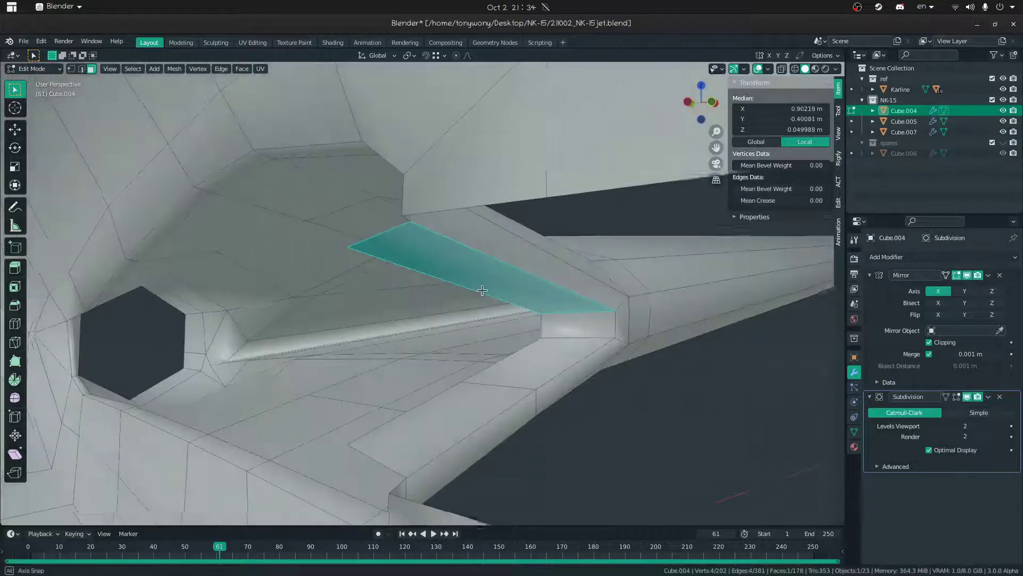
{"action": "left_click", "coordinate": [445, 413], "text": "ctrl"}
{"action": "key", "text": "x"}
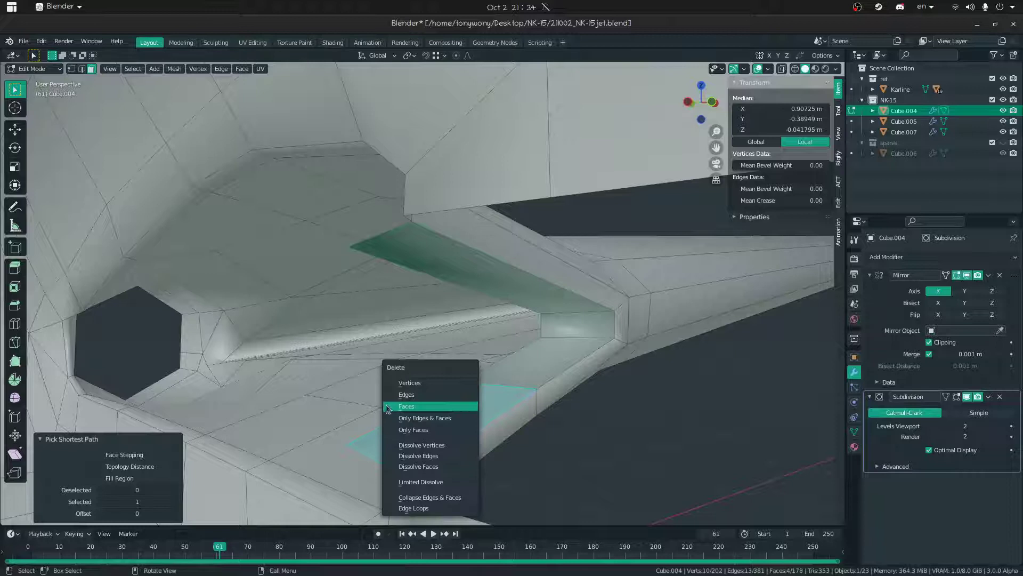
{"action": "left_click", "coordinate": [406, 407]}
- Extrude the intake opening's edge loop inward, locked to the horizontal plane, by about -0.347 m in X and 0.466 m in Y
{"action": "left_click", "coordinate": [445, 239], "text": "alt"}
{"action": "key", "text": "2"}
{"action": "left_click", "coordinate": [444, 238], "text": "alt"}
{"action": "key", "text": "shift+grave"}
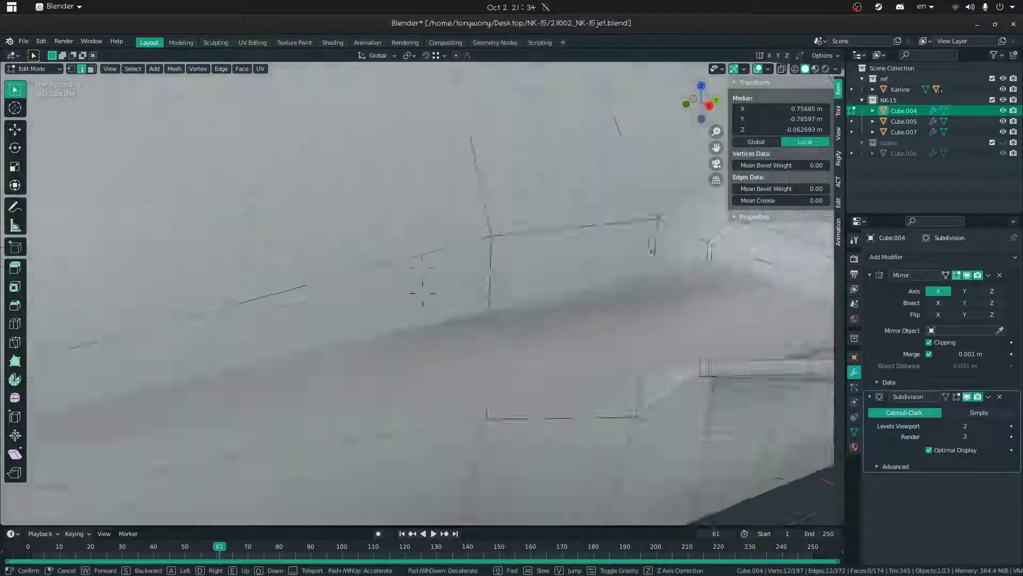
{"action": "key", "text": "s"}
{"action": "left_click", "coordinate": [422, 293]}
{"action": "middle_click_drag", "start_coordinate": [423, 293], "coordinate": [439, 305]}
{"action": "key", "text": "e"}
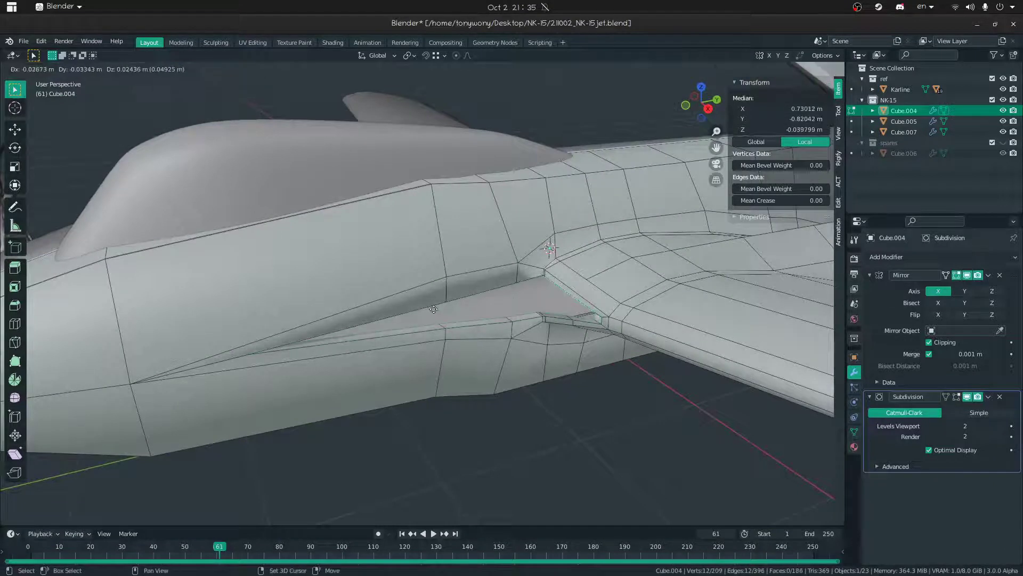
{"action": "key", "text": "shift+z"}
{"action": "left_click", "coordinate": [473, 280]}
- Move the extruded intake loop about 0.58 m along Y, and shift it slightly outward along X
{"action": "mouse_move", "coordinate": [475, 279]}
{"action": "middle_mouse_down"}
{"action": "mouse_move", "coordinate": [535, 259]}
{"action": "mouse_move", "coordinate": [482, 285]}
{"action": "middle_mouse_up"}
{"action": "key", "text": "g"}
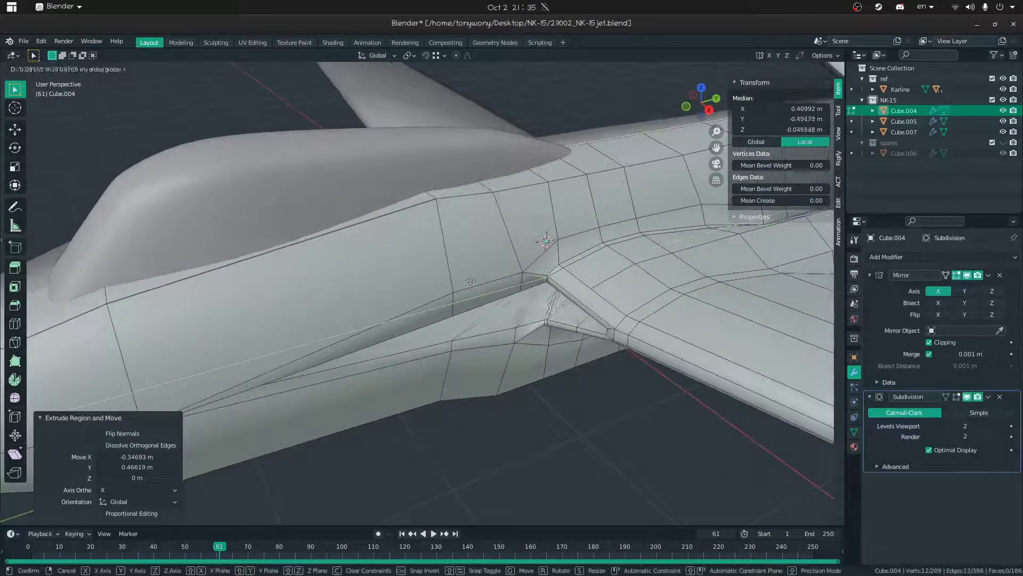
{"action": "left_click", "coordinate": [549, 276]}
{"action": "key", "text": "g"}
{"action": "key", "text": "x"}
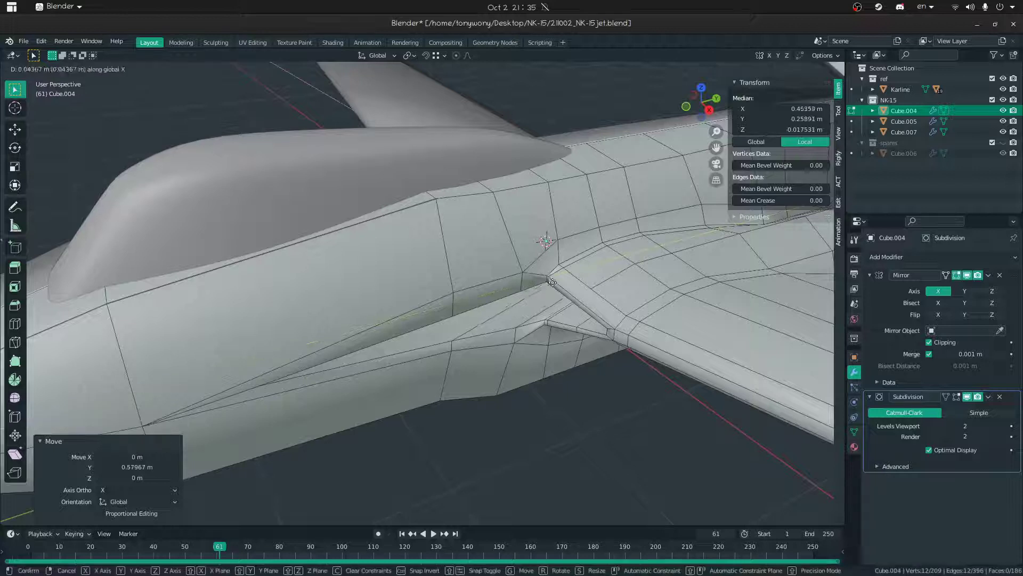
{"action": "left_click", "coordinate": [566, 291]}
{"action": "middle_click_drag", "start_coordinate": [566, 292], "coordinate": [581, 253]}
{"action": "key", "text": "Tab"}
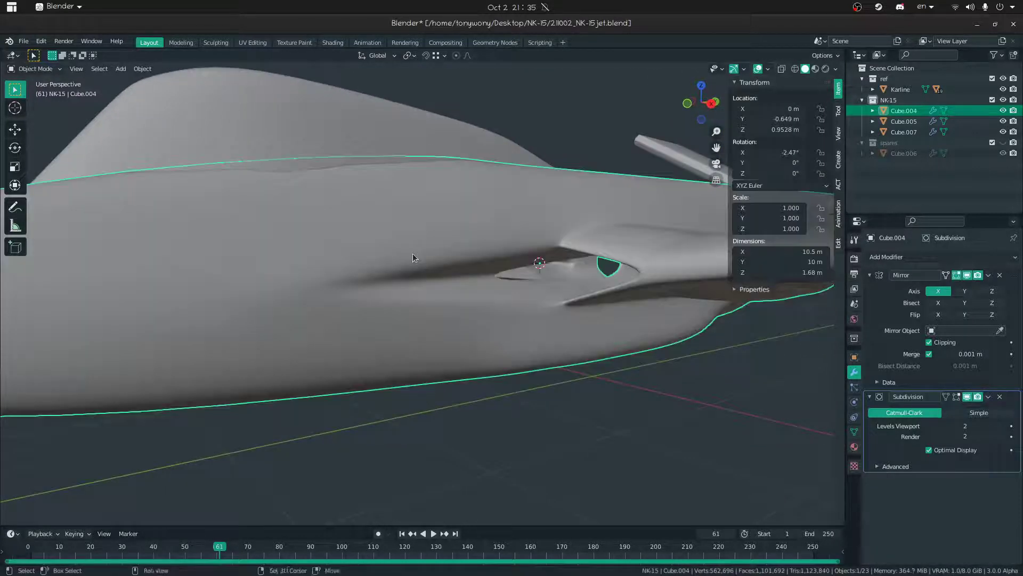
- Examine the smoothed intake and forward fuselage from near and far in Object Mode
{"action": "key", "text": "shift+grave"}
{"action": "key", "text": "s"}
{"action": "left_click", "coordinate": [423, 293]}
{"action": "left_click", "coordinate": [438, 391]}
{"action": "middle_click_drag", "start_coordinate": [438, 390], "coordinate": [474, 351]}
{"action": "key", "text": "shift+grave"}
{"action": "key", "text": "w"}
{"action": "left_click", "coordinate": [423, 293]}
- Move the vertex at the intake's front tip rearward along the Y axis to shorten the opening
{"action": "key", "text": "Tab"}
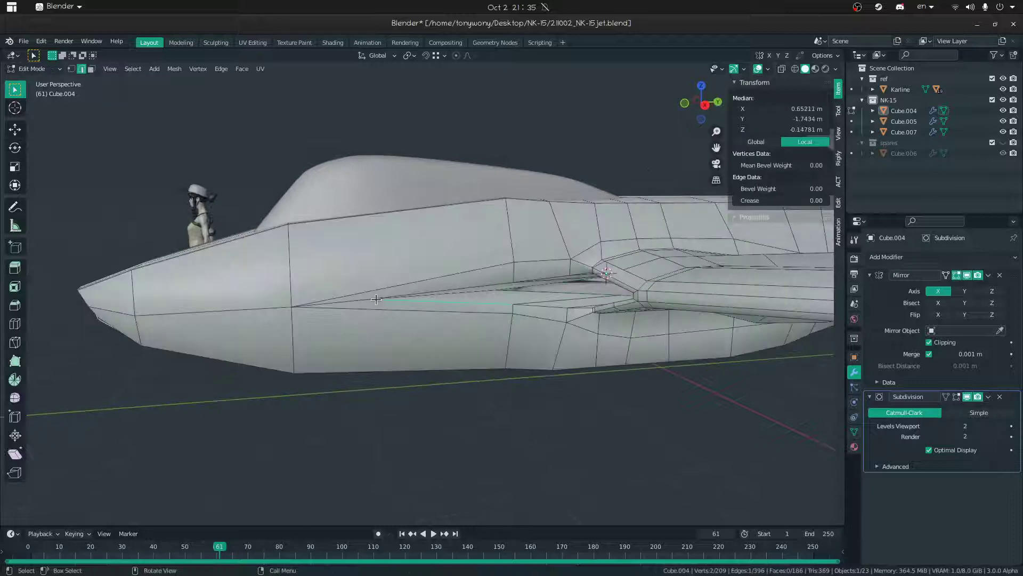
{"action": "key", "text": "1"}
{"action": "left_click", "coordinate": [376, 299]}
{"action": "mouse_move", "coordinate": [435, 300]}
{"action": "middle_mouse_down"}
{"action": "mouse_move", "coordinate": [370, 283]}
{"action": "mouse_move", "coordinate": [412, 283]}
{"action": "mouse_move", "coordinate": [421, 296]}
{"action": "middle_mouse_up"}
{"action": "key", "text": "g"}
{"action": "key", "text": "y"}
{"action": "left_click", "coordinate": [502, 292]}
{"action": "key", "text": "Tab"}
{"action": "key", "text": "Tab"}
{"action": "left_click", "coordinate": [660, 319]}
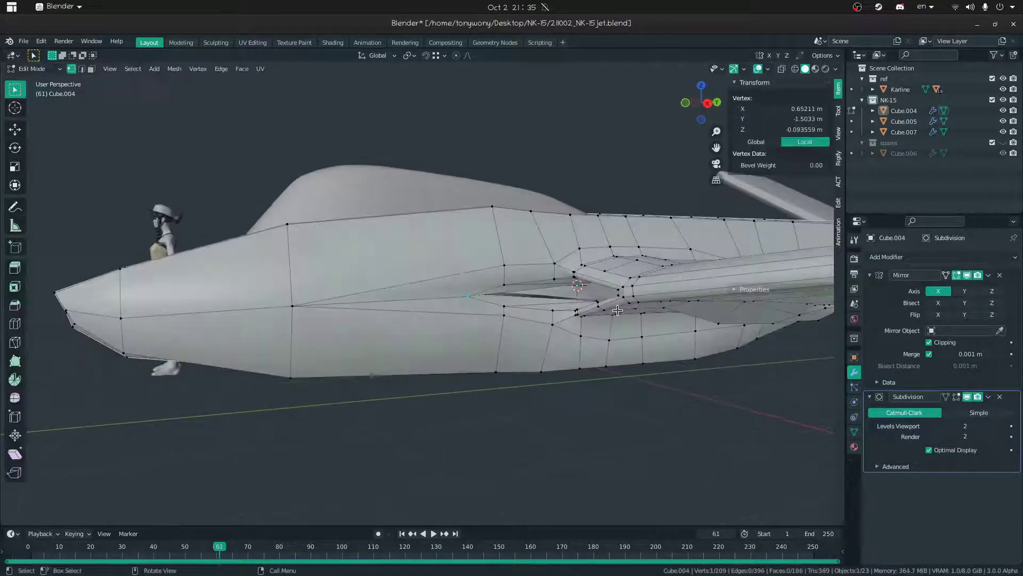
{"action": "key", "text": "Tab"}
{"action": "key", "text": "Tab"}
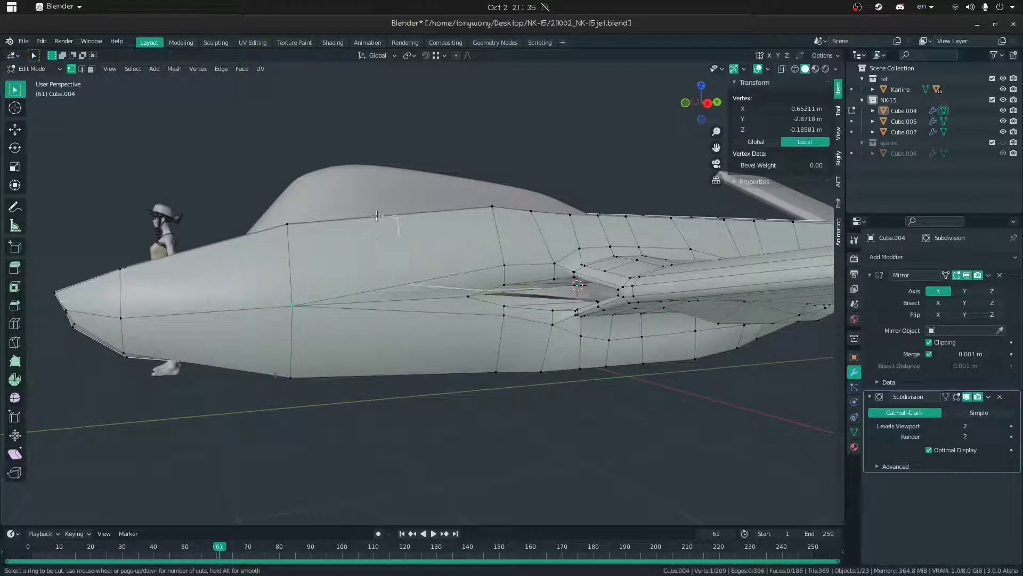
{"action": "middle_click_drag", "start_coordinate": [376, 234], "coordinate": [362, 269]}
{"action": "key", "text": "Tab"}
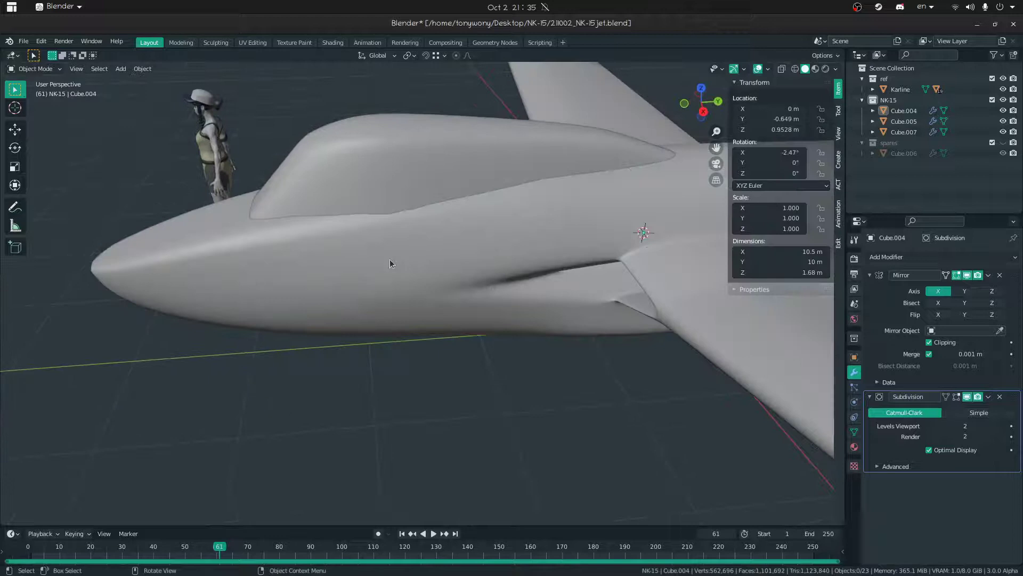
- Select the fuselage and isolate it from the canopy, the reference figure and the other objects
{"action": "left_click", "coordinate": [389, 260]}
{"action": "key", "text": "shift+grave"}
{"action": "key", "text": "w"}
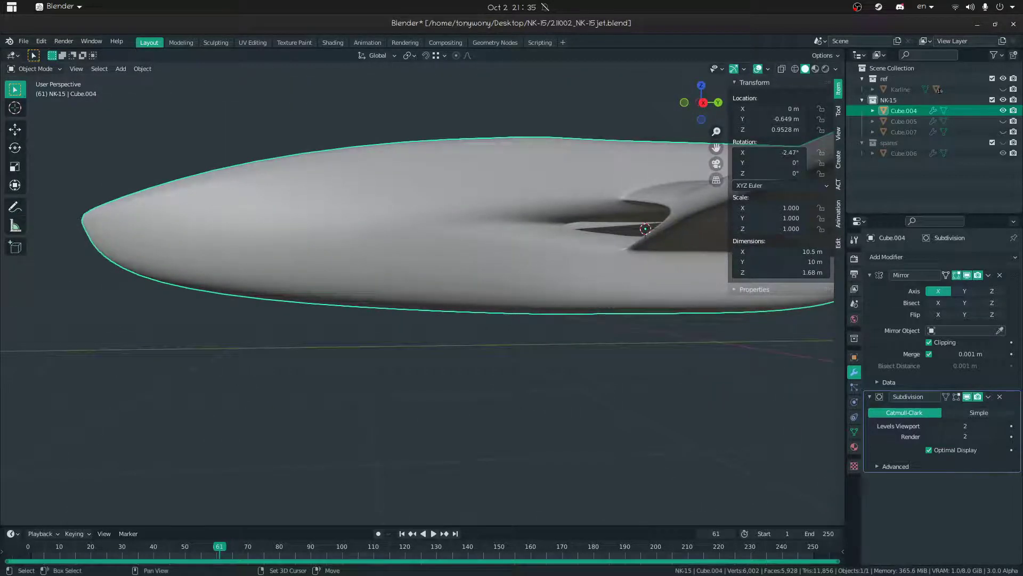
{"action": "left_click", "coordinate": [423, 293]}
- Flatten the edge loop inside the intake with a Y scale of 0 and reposition it within the horizontal plane
{"action": "key", "text": "Tab"}
{"action": "left_click", "coordinate": [366, 299]}
{"action": "middle_click_drag", "start_coordinate": [366, 300], "coordinate": [413, 314]}
{"action": "middle_click_drag", "start_coordinate": [507, 313], "coordinate": [302, 301]}
{"action": "key", "text": "s"}
{"action": "key", "text": "0"}
{"action": "key", "text": "Return"}
{"action": "key", "text": "g"}
{"action": "key", "text": "shift+z"}
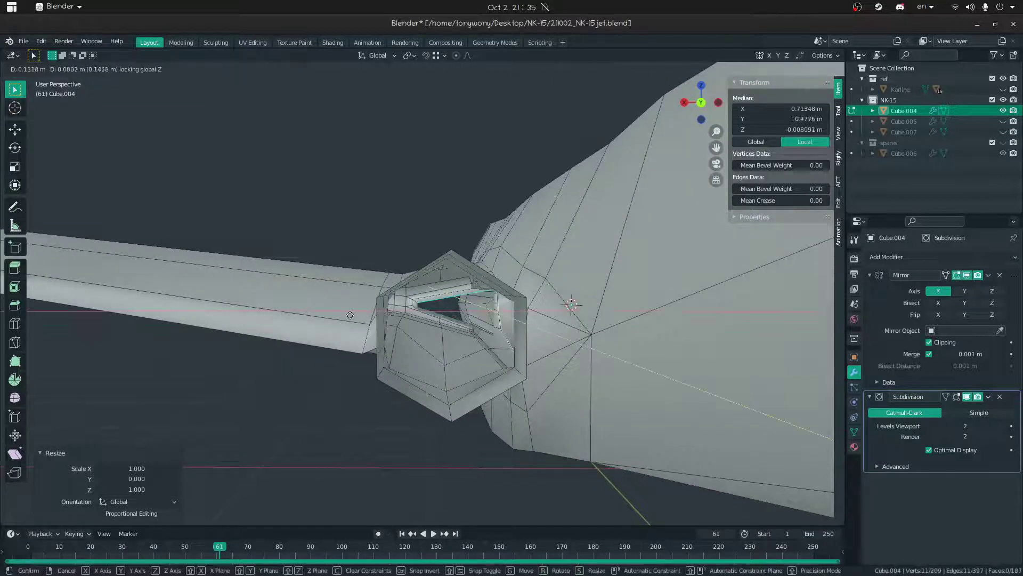
{"action": "left_click", "coordinate": [342, 316]}
- Examine the smoothed intake duct and wing root in Object Mode
{"action": "key", "text": "Tab"}
{"action": "middle_click_drag", "start_coordinate": [328, 324], "coordinate": [462, 286]}
{"action": "scroll", "coordinate": [423, 297], "scroll_direction": "down", "scroll_amount": 5}
{"action": "left_click", "coordinate": [485, 365]}
{"action": "mouse_move", "coordinate": [485, 365]}
{"action": "middle_mouse_down"}
{"action": "mouse_move", "coordinate": [442, 383]}
{"action": "mouse_move", "coordinate": [499, 375]}
{"action": "mouse_move", "coordinate": [488, 375]}
{"action": "middle_mouse_up"}
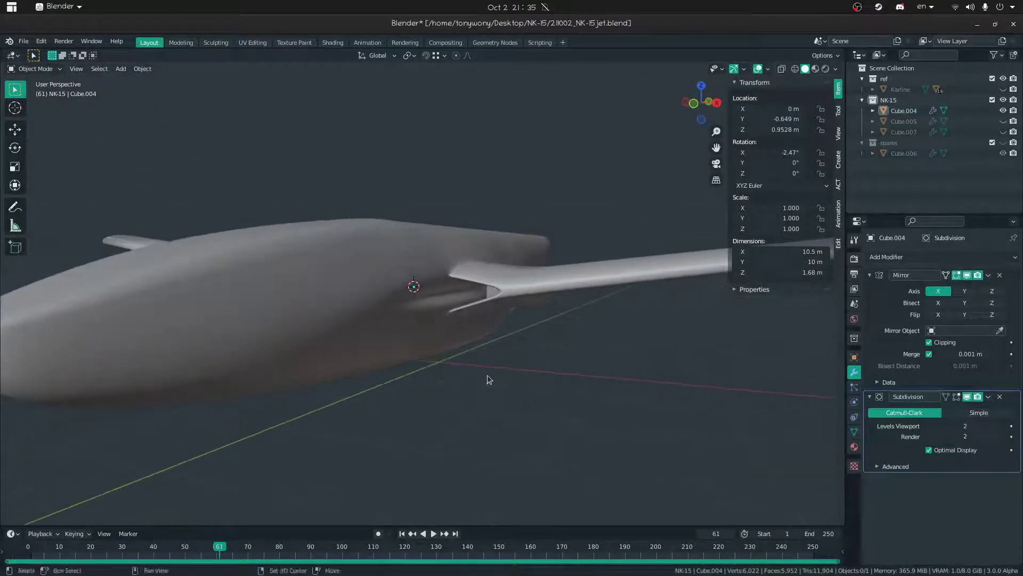
{"action": "key", "text": "shift+grave"}
{"action": "left_click", "coordinate": [423, 293]}
- Cut a new vertical edge line around the forward fuselage, just ahead of the intake's tip, with the Knife tool
{"action": "key", "text": "Tab"}
{"action": "middle_click_drag", "start_coordinate": [368, 294], "coordinate": [298, 295]}
{"action": "key", "text": "shift+grave"}
{"action": "key", "text": "s"}
{"action": "left_click", "coordinate": [423, 293]}
{"action": "middle_click_drag", "start_coordinate": [423, 260], "coordinate": [424, 261]}
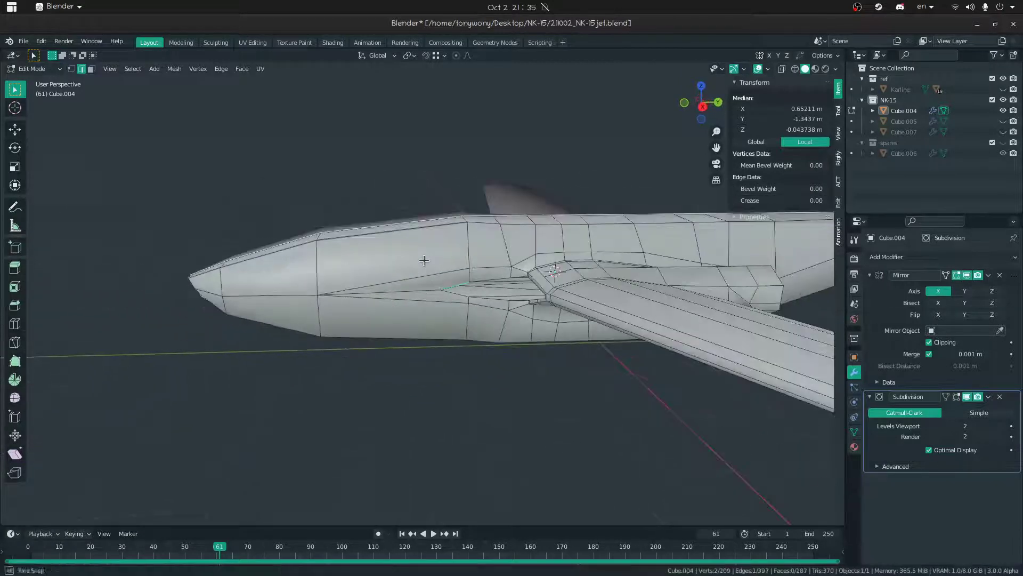
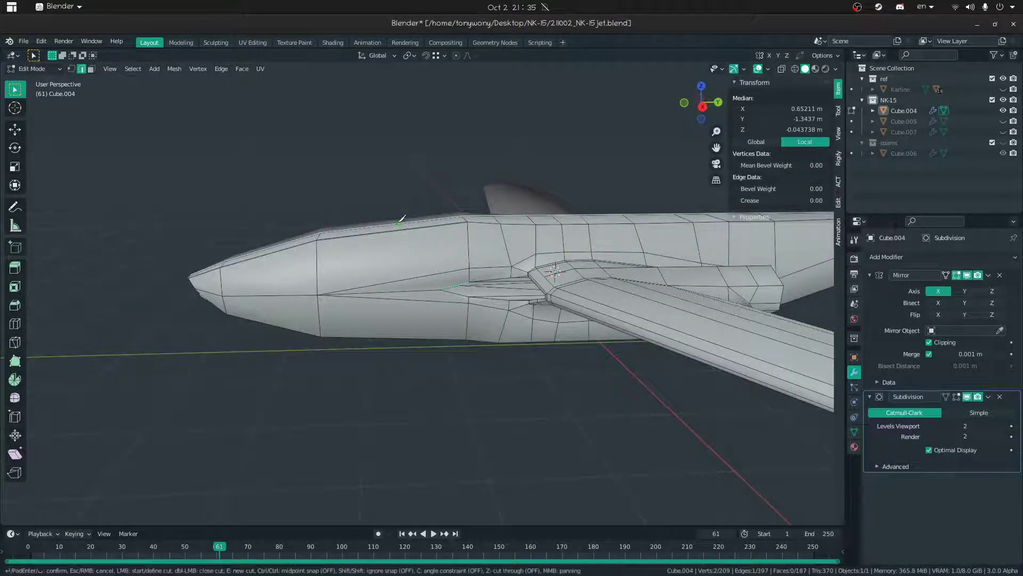
{"action": "middle_click_drag", "start_coordinate": [404, 373], "coordinate": [398, 320]}
{"action": "left_click", "coordinate": [398, 320]}
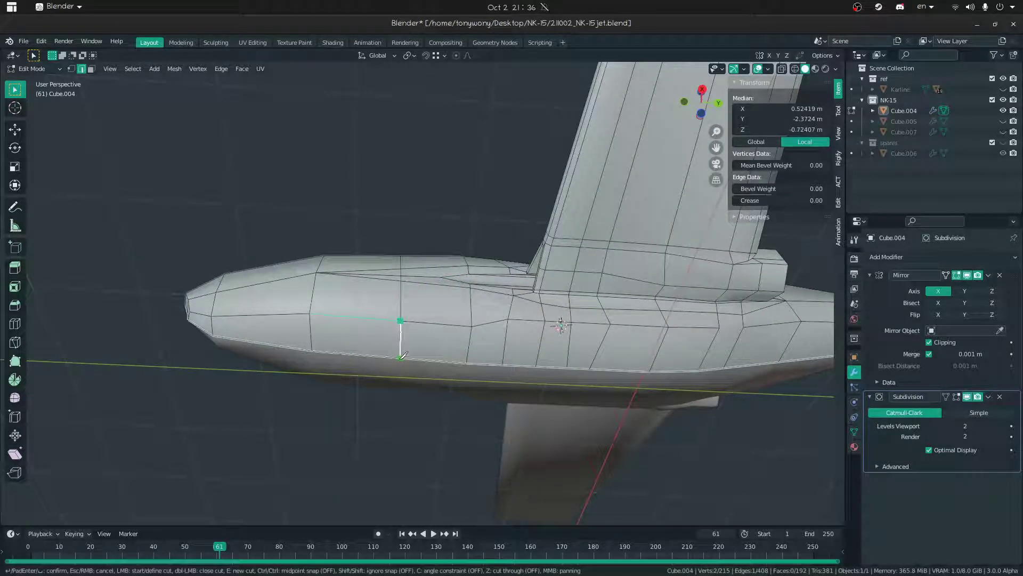
{"action": "left_click", "coordinate": [399, 250]}
{"action": "middle_click_drag", "start_coordinate": [398, 251], "coordinate": [405, 296]}
- Merge the closely spaced vertices of the new cut on the fuselage side ahead of the intake
{"action": "key", "text": "1"}
{"action": "left_click", "coordinate": [402, 293]}
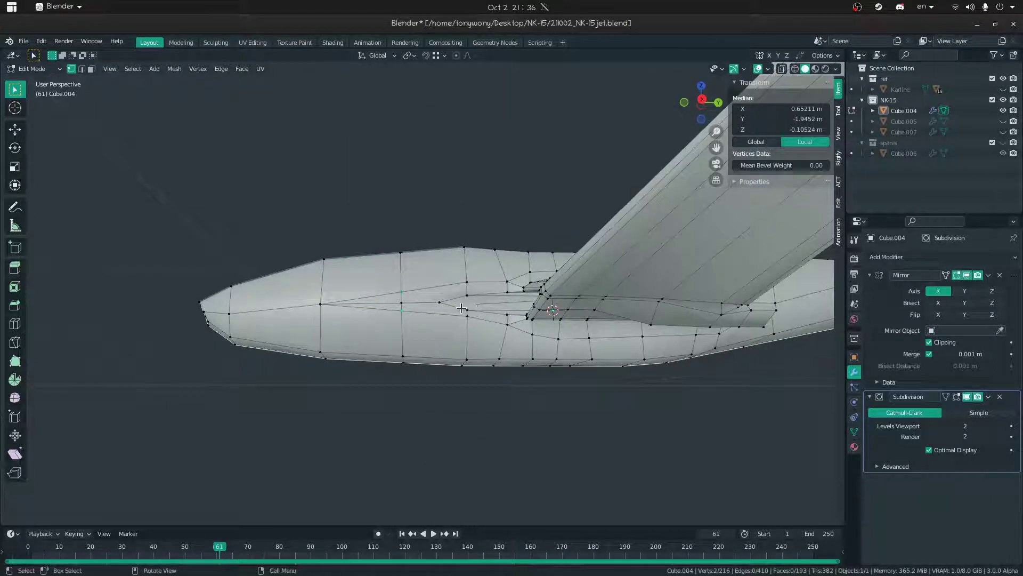
{"action": "key", "text": "m"}
{"action": "key", "text": "Escape"}
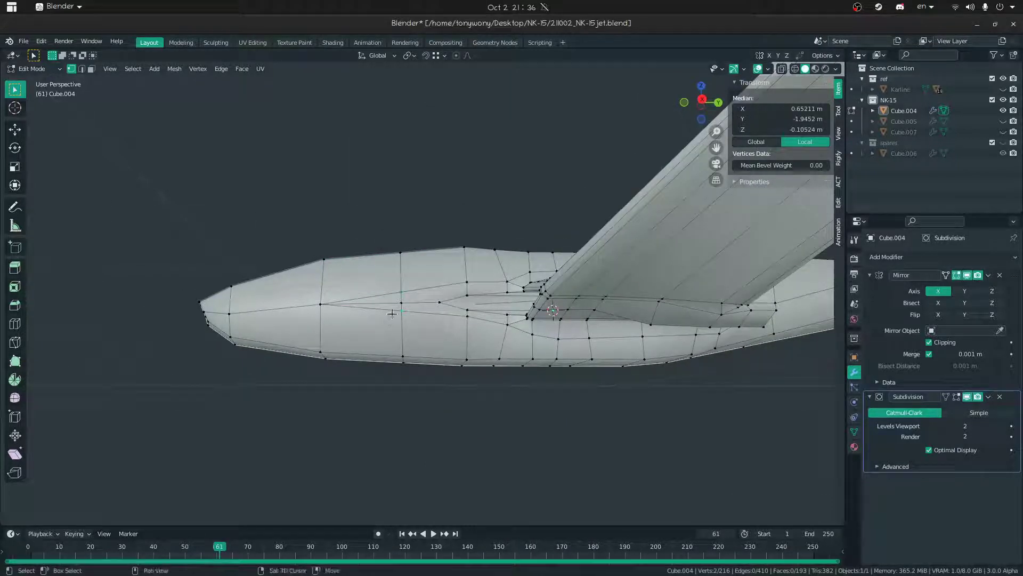
{"action": "left_click", "coordinate": [403, 302], "text": "shift"}
{"action": "left_click", "coordinate": [385, 289]}
- Check the smoothed fuselage surface around the intake in Object Mode
{"action": "key", "text": "Tab"}
{"action": "middle_click_drag", "start_coordinate": [472, 318], "coordinate": [507, 353]}
{"action": "key", "text": "shift+grave"}
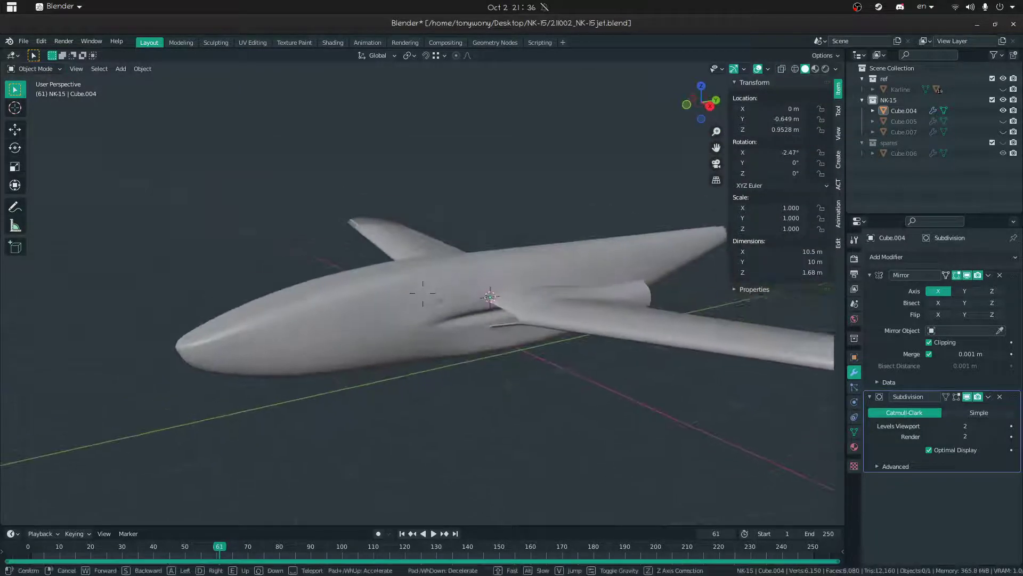
{"action": "key", "text": "w"}
{"action": "left_click", "coordinate": [423, 293]}
{"action": "mouse_move", "coordinate": [422, 293]}
{"action": "middle_mouse_down"}
{"action": "mouse_move", "coordinate": [445, 283]}
{"action": "mouse_move", "coordinate": [418, 303]}
{"action": "middle_mouse_up"}
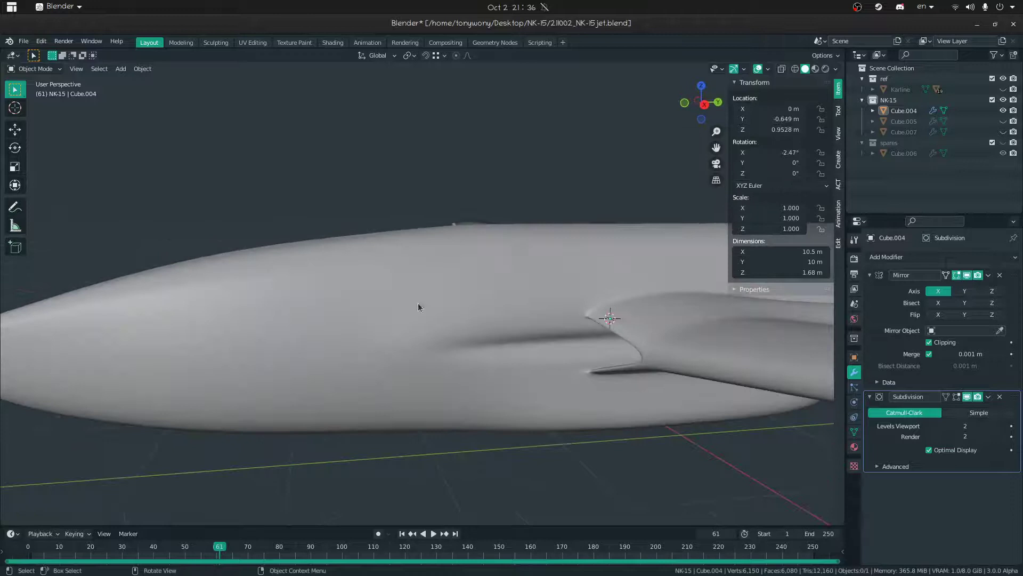
- Delete the vertices of the edge loop deep inside the intake
{"action": "key", "text": "Tab"}
{"action": "key", "text": "shift+grave"}
{"action": "key", "text": "w"}
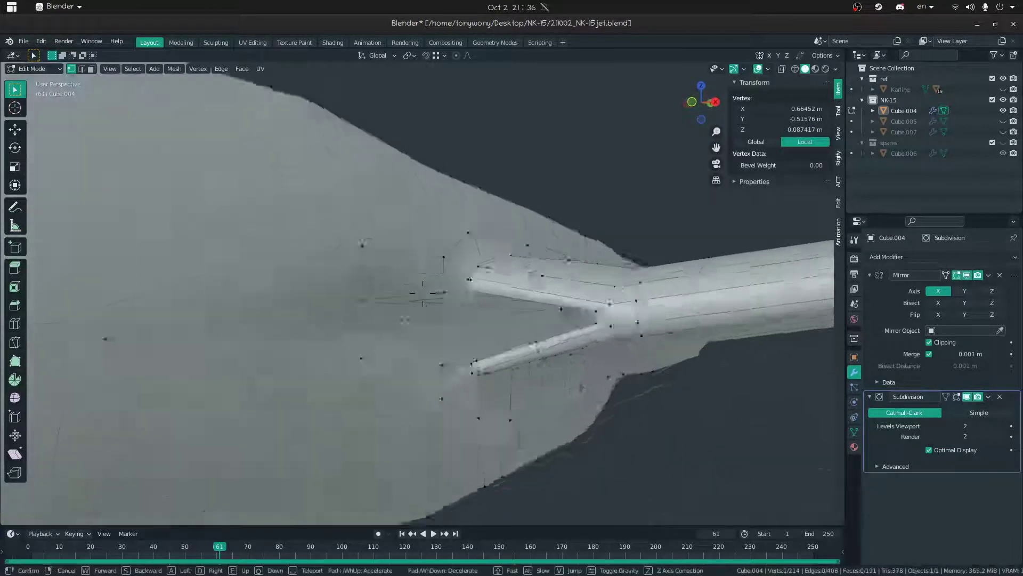
{"action": "left_click", "coordinate": [423, 293]}
{"action": "middle_click_drag", "start_coordinate": [430, 296], "coordinate": [513, 332]}
{"action": "key", "text": "3"}
{"action": "left_click", "coordinate": [507, 317]}
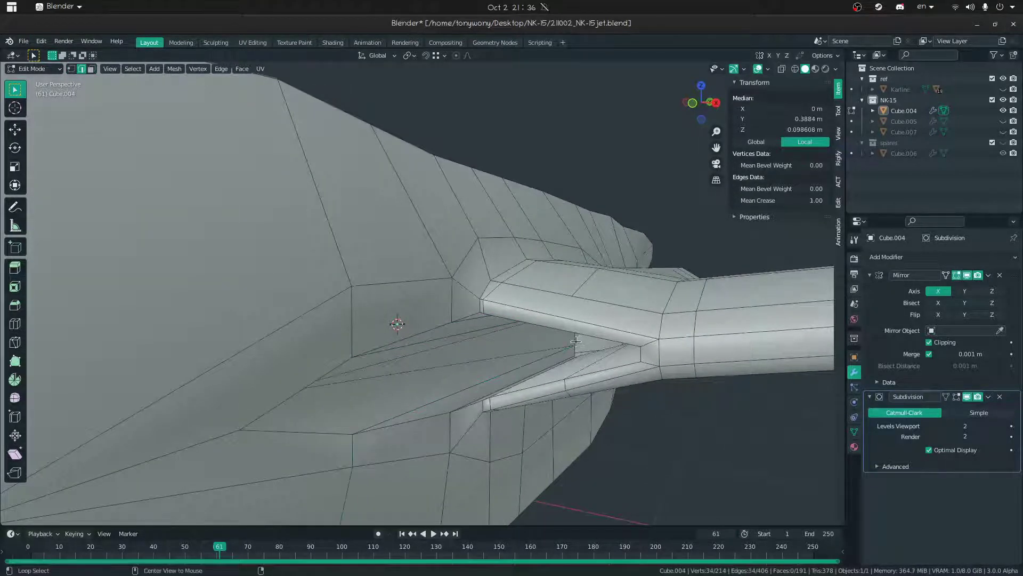
{"action": "key", "text": "x"}
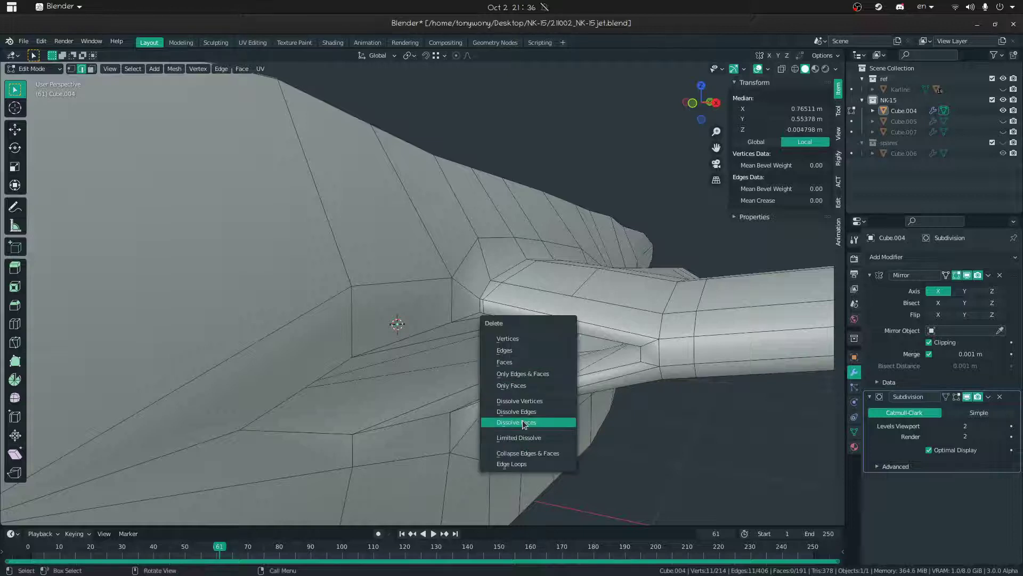
{"action": "left_click", "coordinate": [516, 412]}
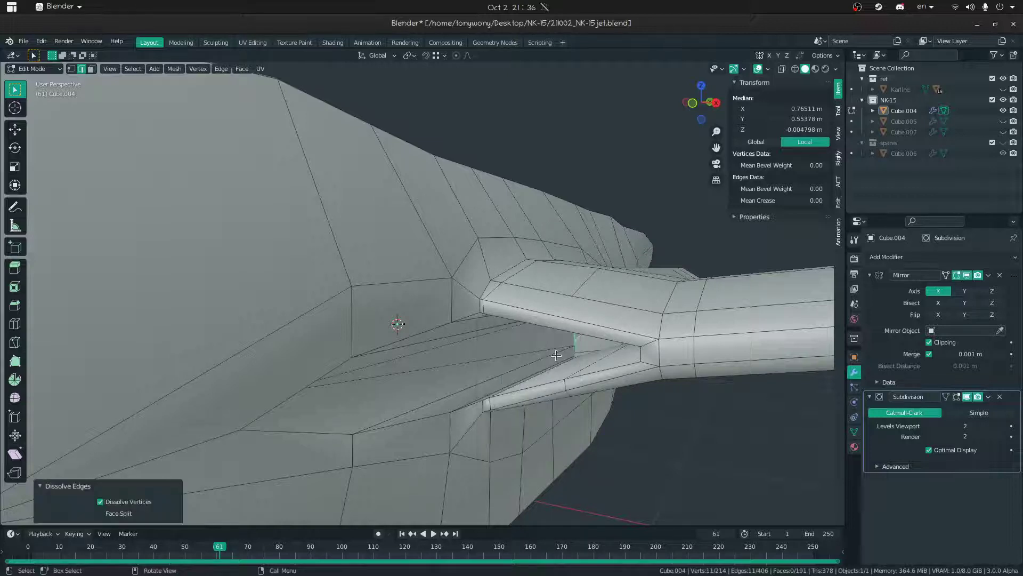
{"action": "key", "text": "x"}
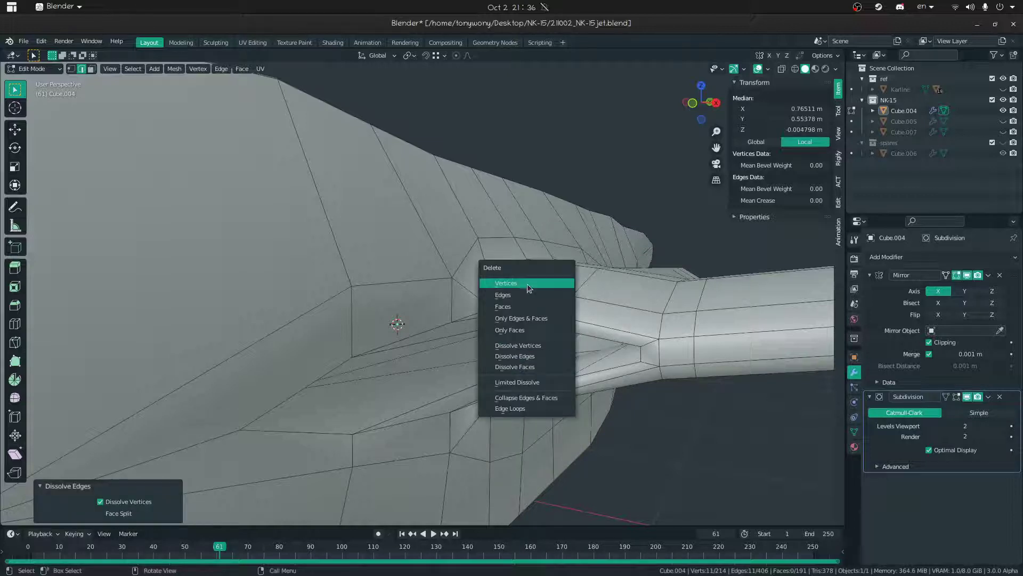
{"action": "left_click", "coordinate": [535, 283]}
- Extrude the intake opening's edge loop inward by about 0.08 m, locked to the horizontal plane
{"action": "left_click", "coordinate": [470, 318], "text": "alt"}
{"action": "mouse_move", "coordinate": [472, 318]}
{"action": "middle_mouse_down"}
{"action": "mouse_move", "coordinate": [451, 314]}
{"action": "mouse_move", "coordinate": [466, 337]}
{"action": "middle_mouse_up"}
{"action": "key", "text": "e"}
{"action": "key", "text": "shift+z"}
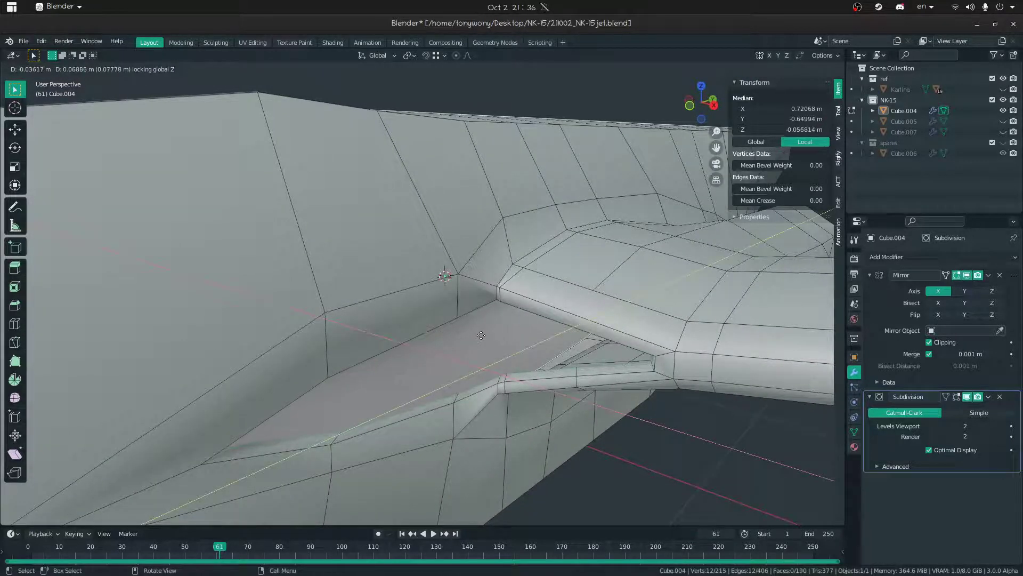
{"action": "left_click", "coordinate": [482, 334]}
- Fill the open intake wall with faces between the upper and lower inner edges, working rearward from the front tip
{"action": "middle_click_drag", "start_coordinate": [482, 335], "coordinate": [396, 299]}
{"action": "left_click", "coordinate": [437, 320]}
{"action": "left_click", "coordinate": [408, 316]}
{"action": "middle_click_drag", "start_coordinate": [396, 365], "coordinate": [362, 353]}
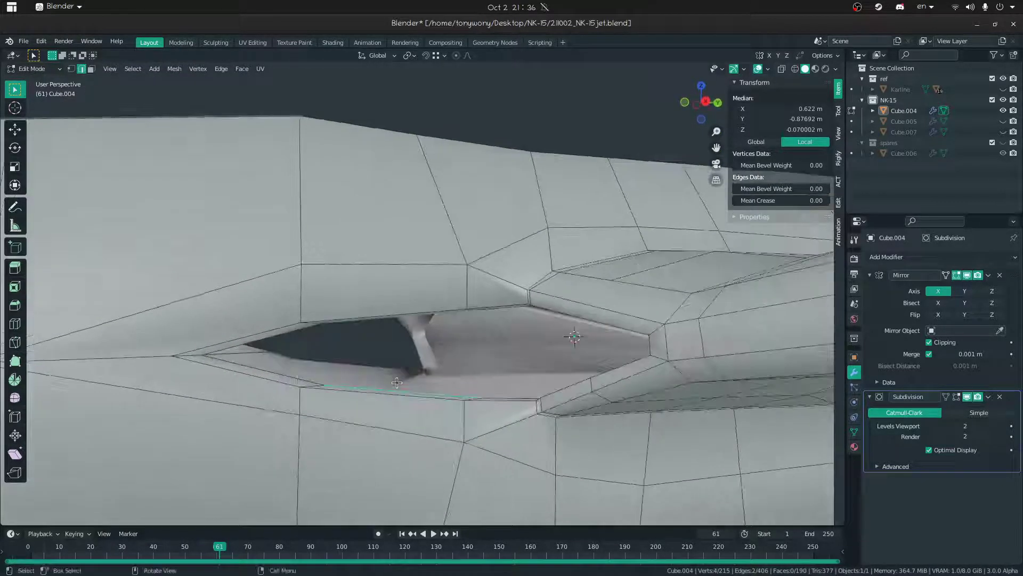
{"action": "key", "text": "f"}
{"action": "left_click", "coordinate": [326, 346]}
{"action": "key", "text": "f"}
{"action": "middle_click_drag", "start_coordinate": [499, 349], "coordinate": [502, 330]}
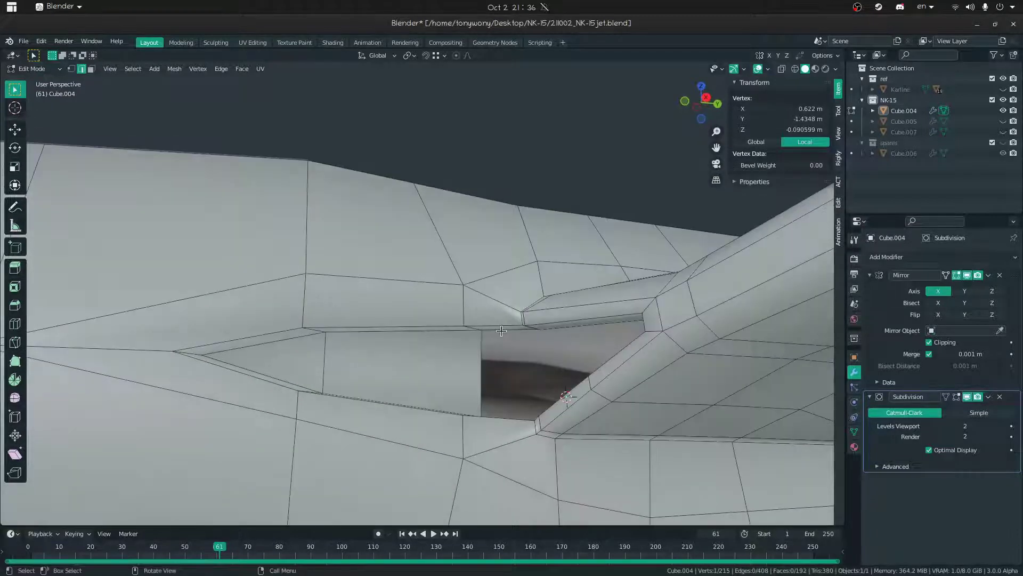
{"action": "key", "text": "f"}
- Extrude the edges around the remaining intake opening about 0.278 m rearward along Y
{"action": "middle_click_drag", "start_coordinate": [483, 363], "coordinate": [551, 381]}
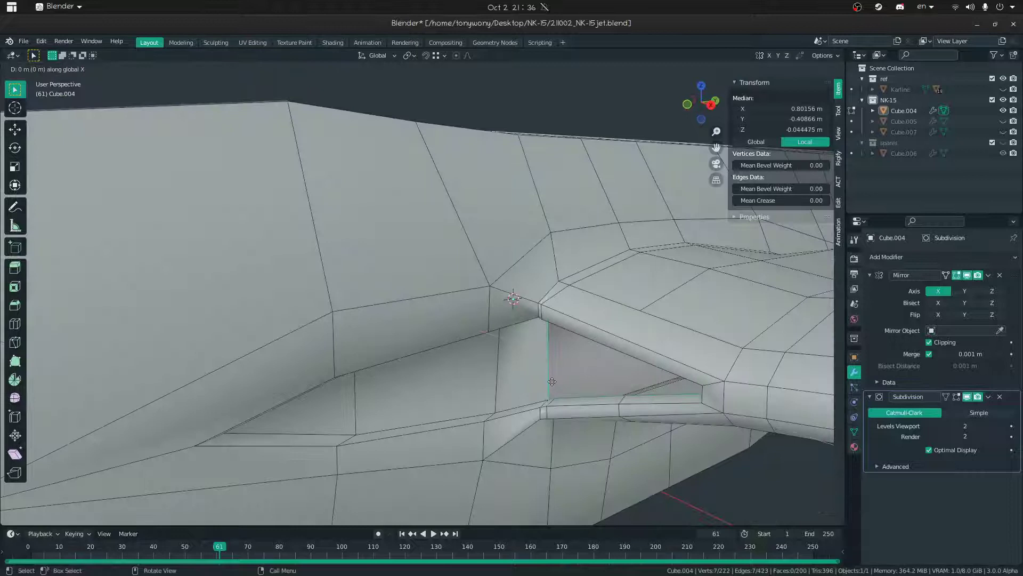
{"action": "key", "text": "x"}
{"action": "left_click", "coordinate": [591, 354]}
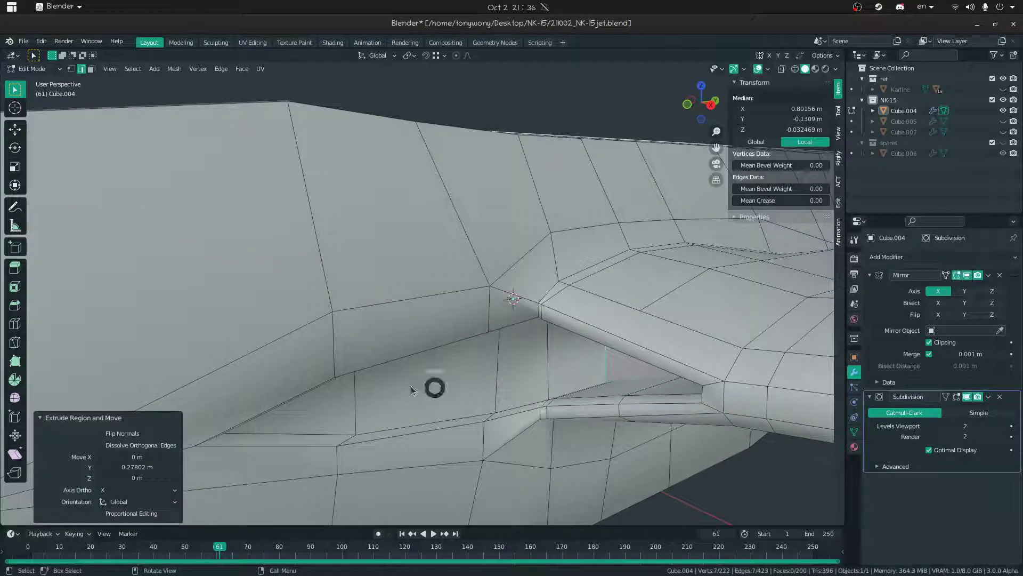
{"action": "key", "text": "Tab"}
{"action": "key", "text": "shift+grave"}
{"action": "key", "text": "Escape"}
- Move the inner vertex at the intake's front tip rearward along the Y axis
{"action": "key", "text": "Tab"}
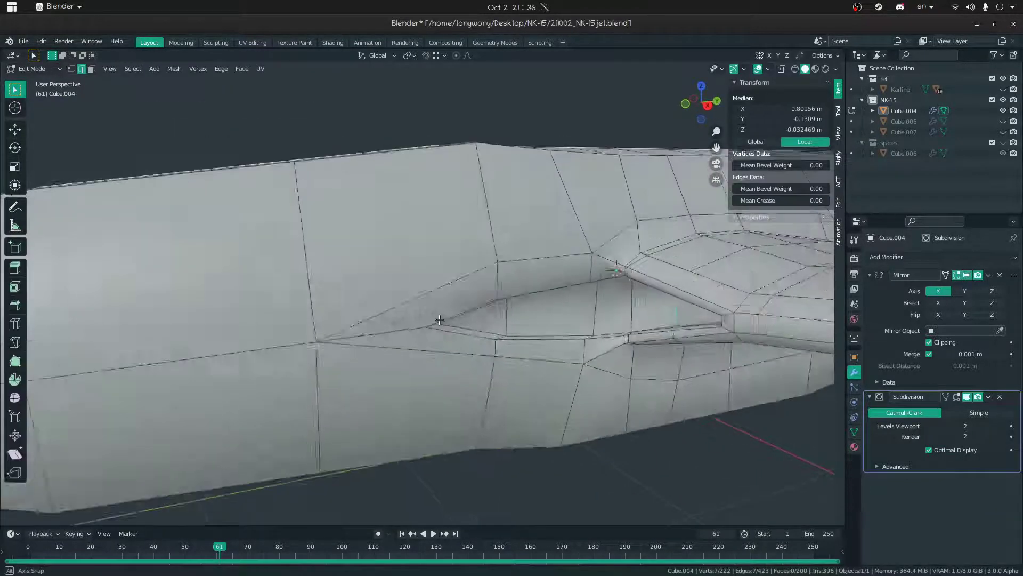
{"action": "key", "text": "w"}
{"action": "left_click", "coordinate": [423, 293]}
{"action": "key", "text": "1"}
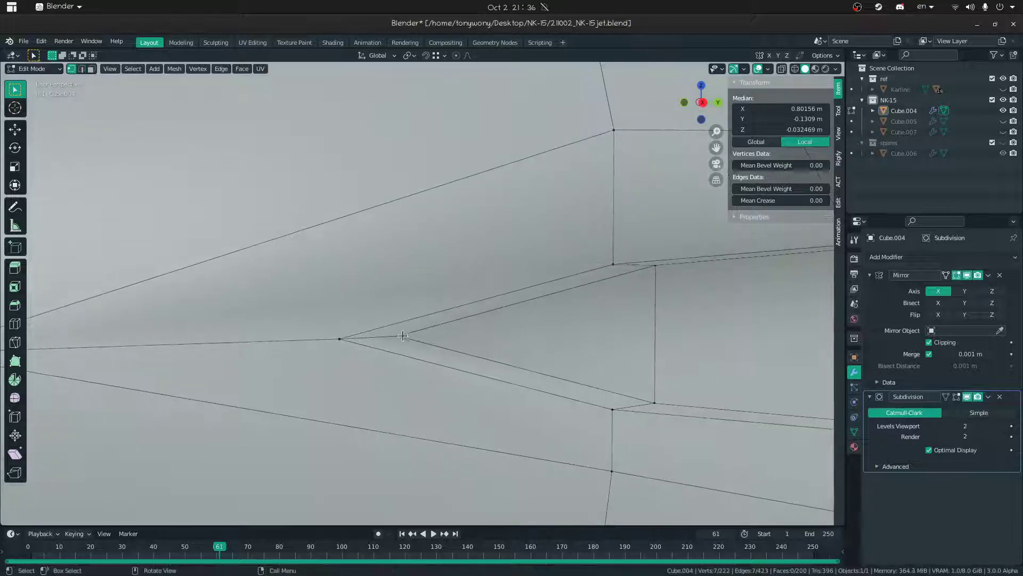
{"action": "left_click", "coordinate": [402, 337]}
{"action": "key", "text": "g"}
{"action": "key", "text": "g"}
{"action": "right_click", "coordinate": [520, 339]}
{"action": "key", "text": "g"}
{"action": "key", "text": "y"}
{"action": "left_click", "coordinate": [644, 340]}
- Merge all of the fuselage mesh's vertices by distance and recalculate the normals
{"action": "key", "text": "Tab"}
{"action": "key", "text": "shift+grave"}
{"action": "key", "text": "s"}
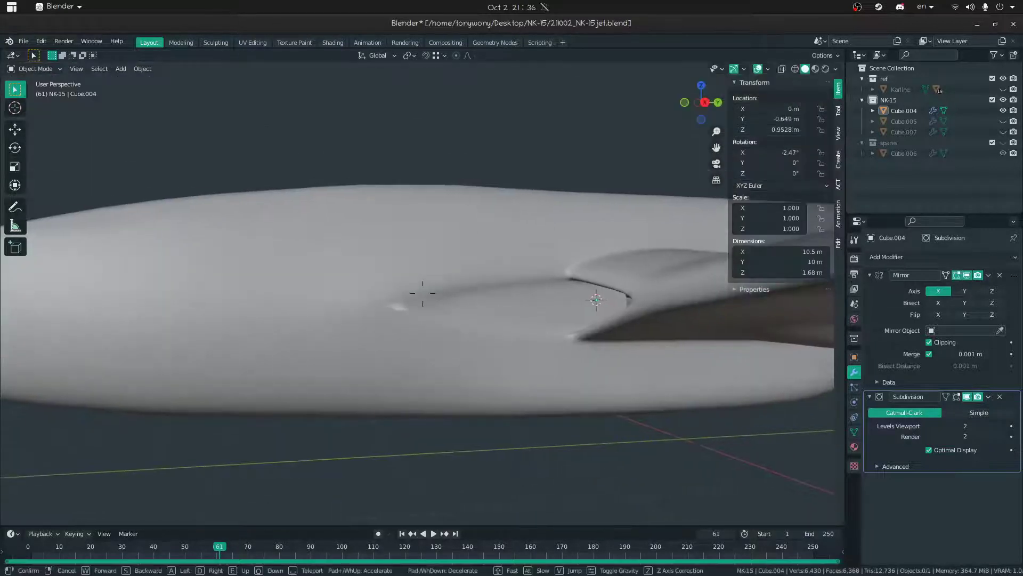
{"action": "key", "text": "w"}
{"action": "left_click", "coordinate": [423, 292]}
{"action": "left_click", "coordinate": [516, 313]}
{"action": "key", "text": "Tab"}
{"action": "key", "text": "a"}
{"action": "key", "text": "m"}
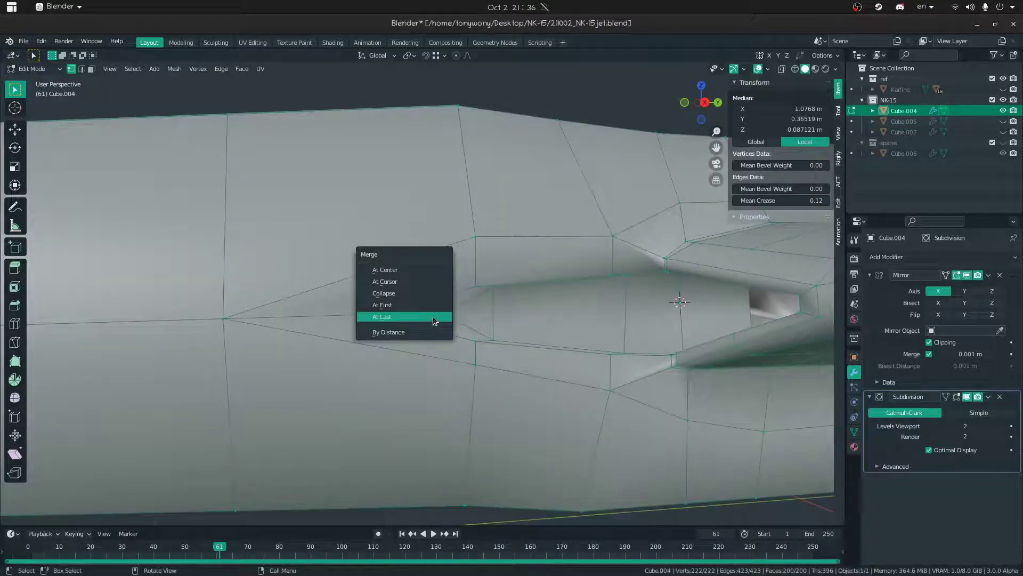
{"action": "left_click", "coordinate": [405, 332]}
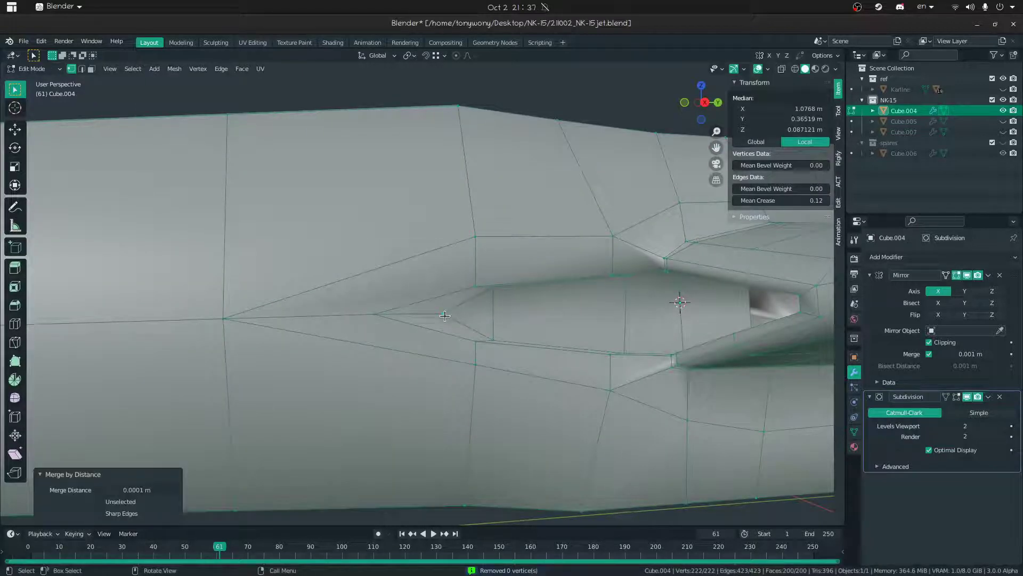
{"action": "key", "text": "alt+n"}
{"action": "left_click", "coordinate": [438, 318]}
- Bring the upper and lower inner vertices behind the intake tip closer together along Z, raising the lower one about 0.049 m
{"action": "key", "text": "Tab"}
{"action": "key", "text": "Tab"}
{"action": "left_click", "coordinate": [489, 289]}
{"action": "middle_click_drag", "start_coordinate": [490, 289], "coordinate": [464, 292]}
{"action": "key", "text": "g"}
{"action": "key", "text": "z"}
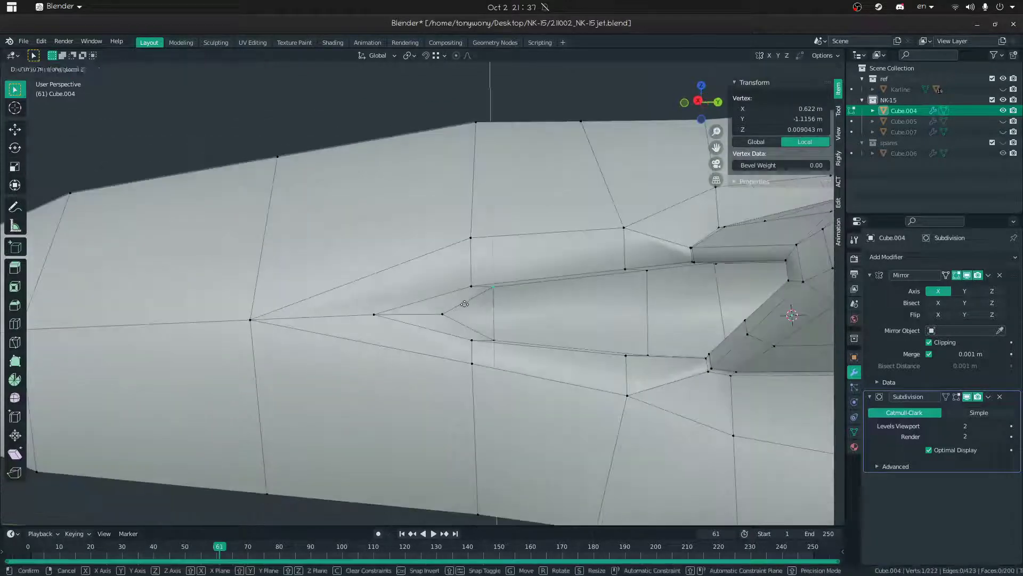
{"action": "left_click", "coordinate": [494, 319]}
{"action": "scroll", "coordinate": [494, 318], "scroll_direction": "up", "scroll_amount": 1}
- Check the smoothed intake tip and examine how the face loops run across the tip and the inner wall
{"action": "key", "text": "ctrl+Tab"}
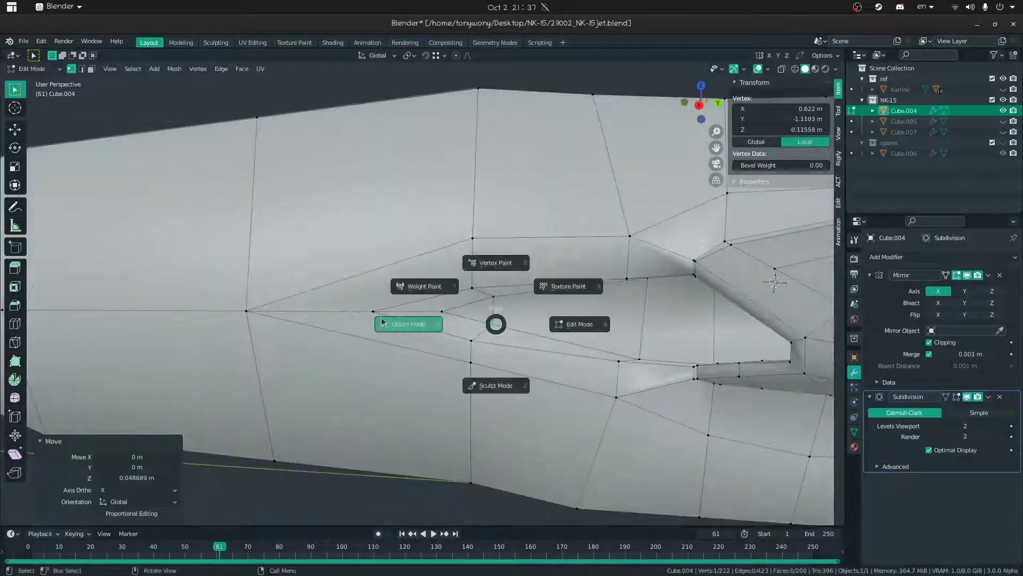
{"action": "left_click", "coordinate": [413, 319]}
{"action": "middle_click_drag", "start_coordinate": [416, 307], "coordinate": [436, 296]}
{"action": "scroll", "coordinate": [436, 296], "scroll_direction": "up", "scroll_amount": 2}
{"action": "key", "text": "Tab"}
{"action": "middle_click_drag", "start_coordinate": [510, 338], "coordinate": [521, 332]}
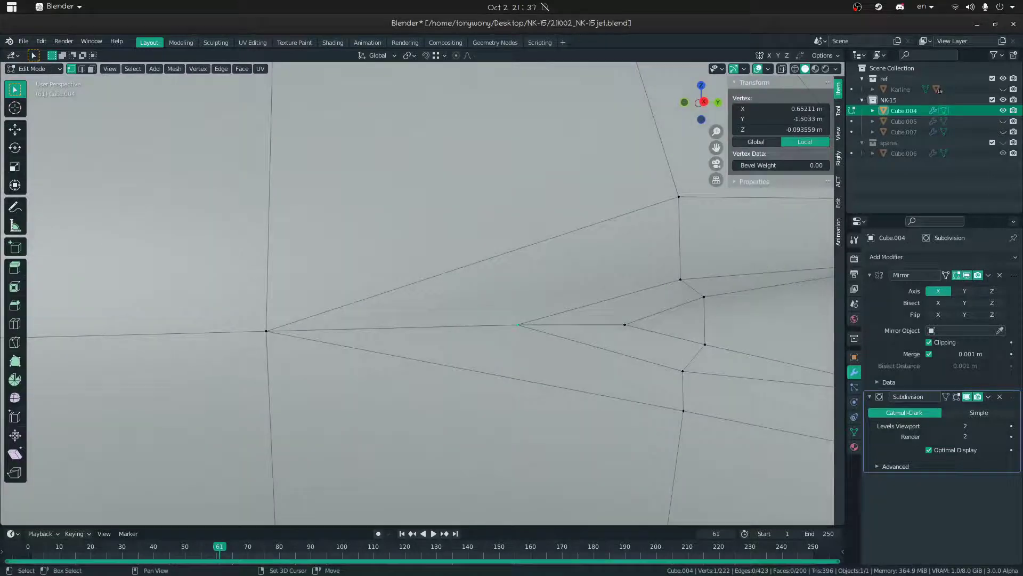
{"action": "key", "text": "shift+grave"}
{"action": "key", "text": "s"}
{"action": "left_click", "coordinate": [423, 294]}
{"action": "middle_click_drag", "start_coordinate": [471, 293], "coordinate": [464, 293]}
{"action": "key", "text": "3"}
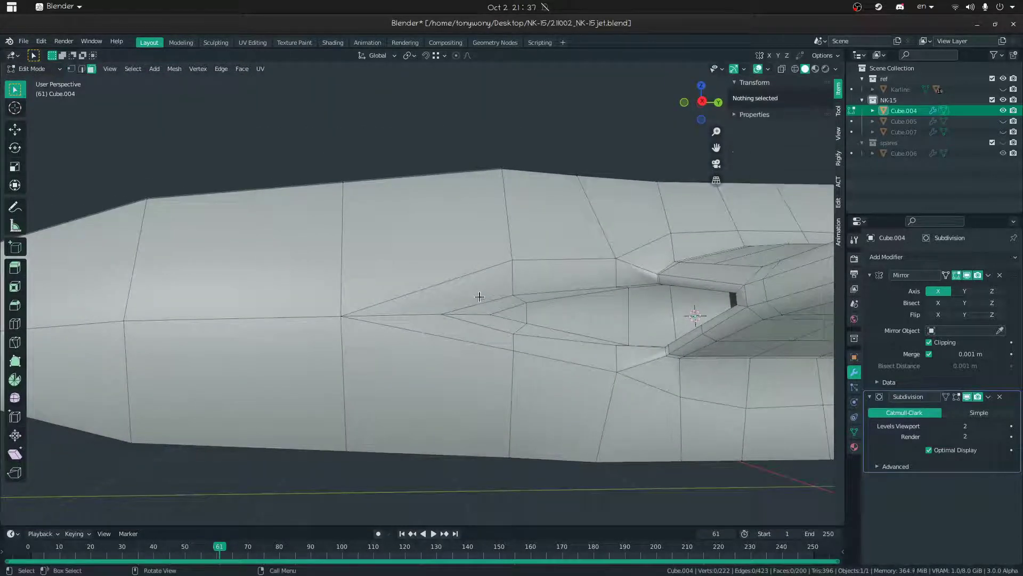
{"action": "left_click", "coordinate": [465, 300], "text": "alt"}
{"action": "left_click", "coordinate": [488, 325], "text": "alt"}
{"action": "left_click", "coordinate": [529, 313], "text": "alt"}
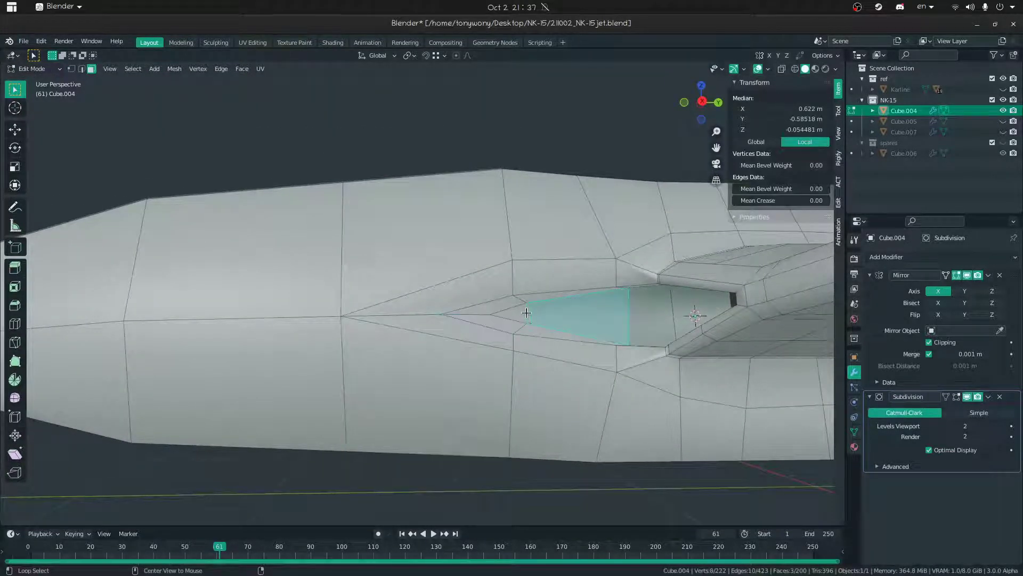
- Try to slide the inner tip vertex forward to the outer tip vertex and merge all vertices by distance
{"action": "left_click", "coordinate": [491, 314]}
{"action": "middle_click_drag", "start_coordinate": [492, 314], "coordinate": [461, 307]}
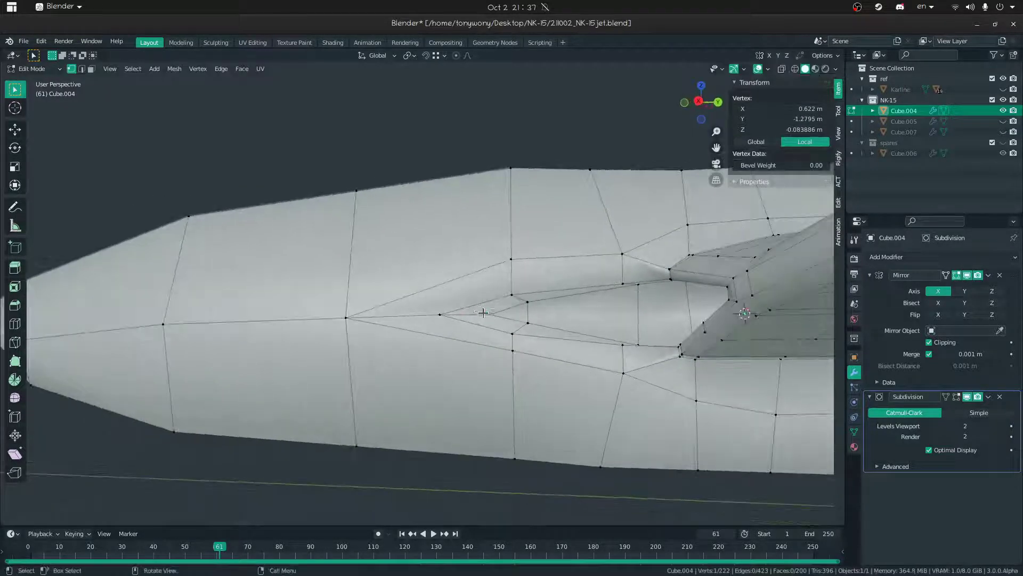
{"action": "key", "text": "g"}
{"action": "key", "text": "g"}
{"action": "left_click", "coordinate": [379, 306]}
{"action": "key", "text": "a"}
{"action": "middle_click_drag", "start_coordinate": [437, 308], "coordinate": [422, 293]}
{"action": "key", "text": "m"}
{"action": "left_click", "coordinate": [443, 310]}
{"action": "key", "text": "Tab"}
{"action": "key", "text": "Tab"}
{"action": "left_click", "coordinate": [422, 292]}
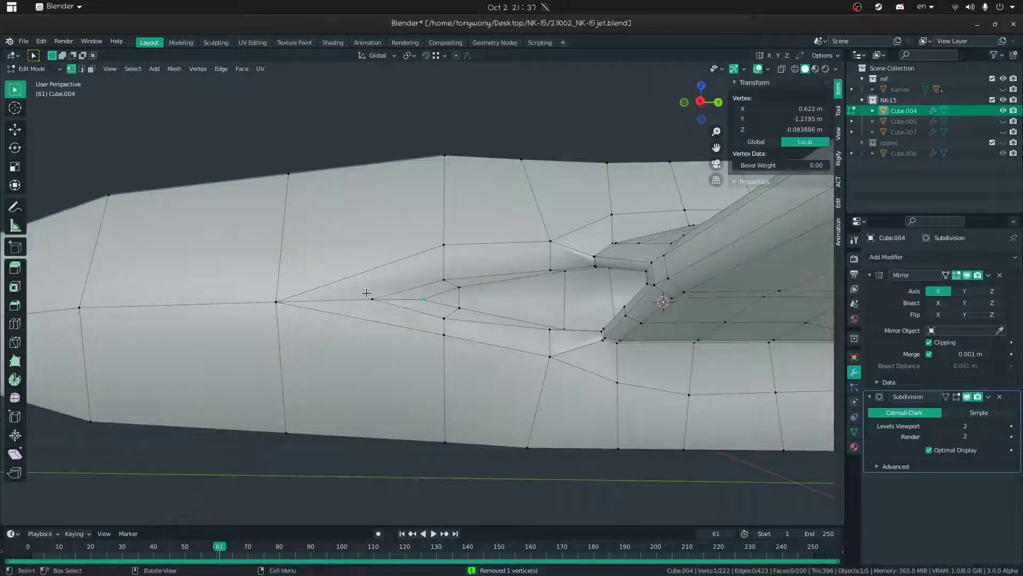
- Examine the face loops above, below and behind the intake tip, including those crossing the inner wall
{"action": "key", "text": "3"}
{"action": "left_click", "coordinate": [348, 257], "text": "alt"}
{"action": "left_click", "coordinate": [357, 333], "text": "alt"}
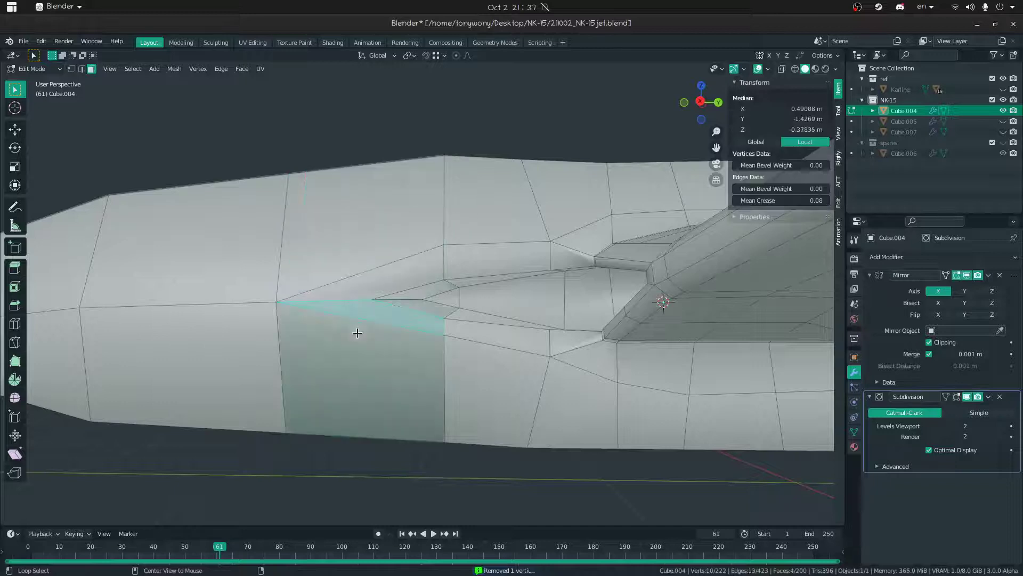
{"action": "left_click", "coordinate": [500, 306], "text": "alt"}
{"action": "left_click", "coordinate": [569, 301], "text": "alt"}
{"action": "left_click", "coordinate": [474, 262], "text": "alt"}
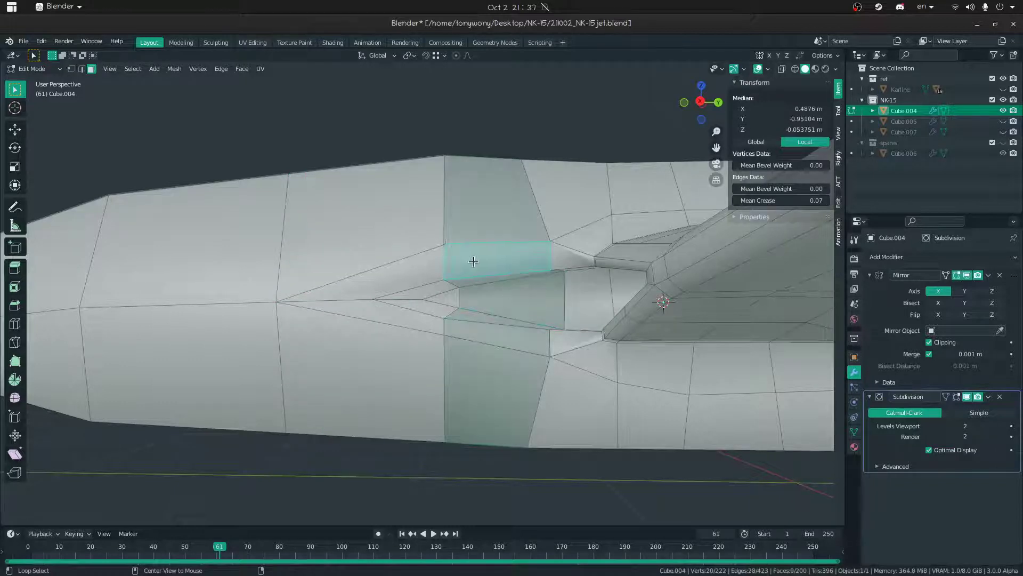
{"action": "left_click", "coordinate": [434, 295], "text": "alt"}
{"action": "left_click", "coordinate": [476, 306], "text": "alt"}
{"action": "left_click", "coordinate": [463, 298], "text": "alt"}
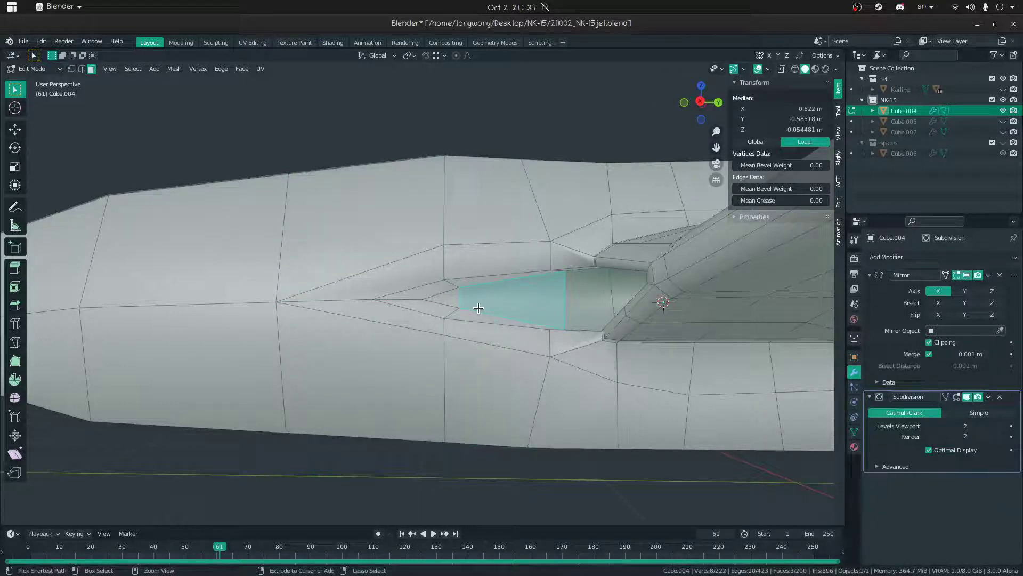
- Add a centred lengthwise edge loop through the intake's inner wall and slide its front vertex
{"action": "left_click", "coordinate": [459, 295]}
{"action": "right_click", "coordinate": [455, 294]}
{"action": "key", "text": "Tab"}
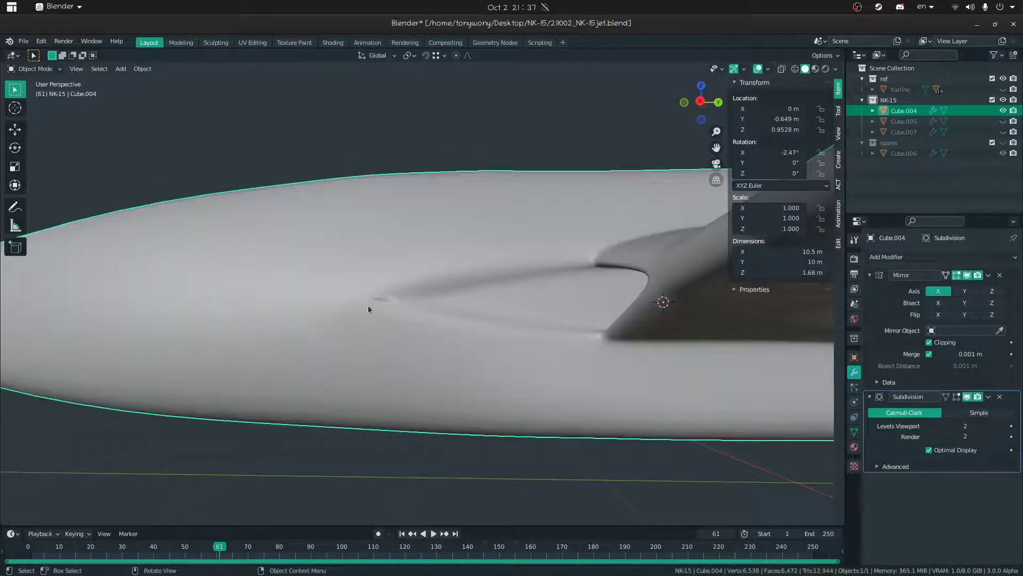
{"action": "key", "text": "Tab"}
{"action": "left_click", "coordinate": [487, 302]}
{"action": "key", "text": "g"}
{"action": "key", "text": "g"}
{"action": "left_click", "coordinate": [465, 304]}
- Check the face loops around the intake, then dissolve the lengthwise edge loop added through its inner wall
{"action": "key", "text": "3"}
{"action": "left_click", "coordinate": [438, 288], "text": "alt"}
{"action": "left_click", "coordinate": [436, 310], "text": "alt"}
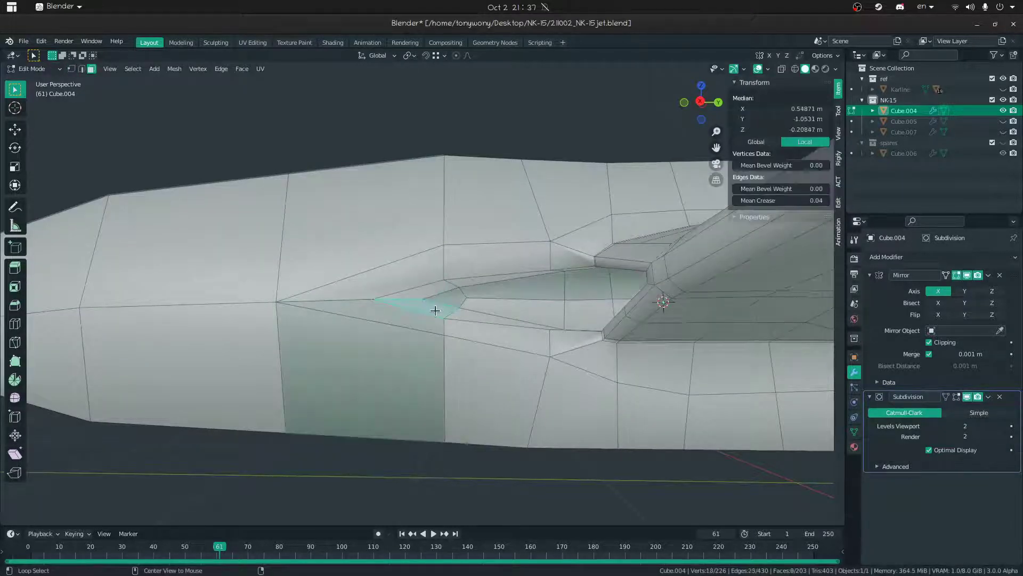
{"action": "left_click", "coordinate": [466, 307], "text": "alt"}
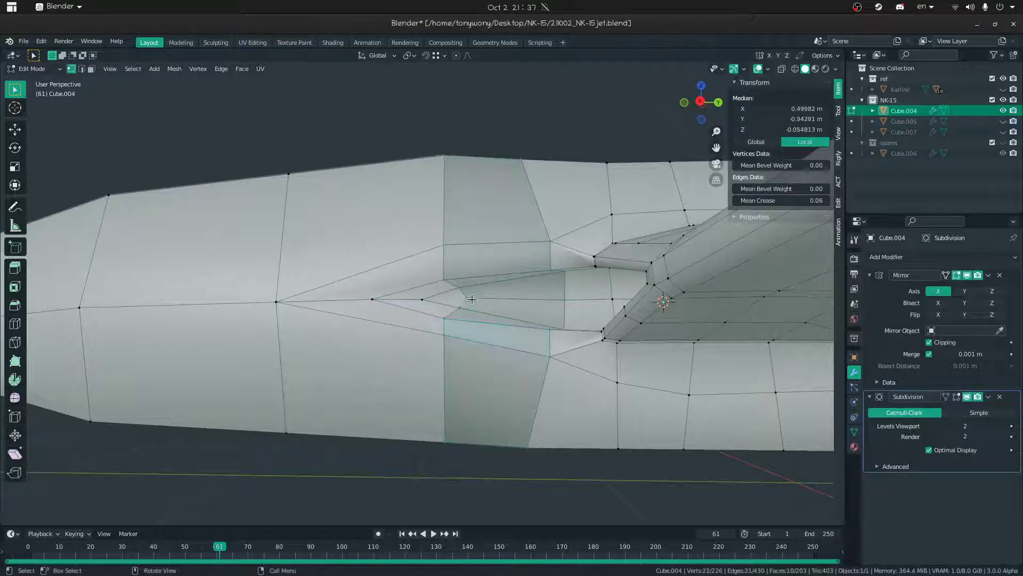
{"action": "key", "text": "3"}
{"action": "key", "text": "alt+a"}
{"action": "left_click", "coordinate": [496, 300], "text": "alt"}
{"action": "key", "text": "x"}
{"action": "key", "text": "Escape"}
{"action": "key", "text": "2"}
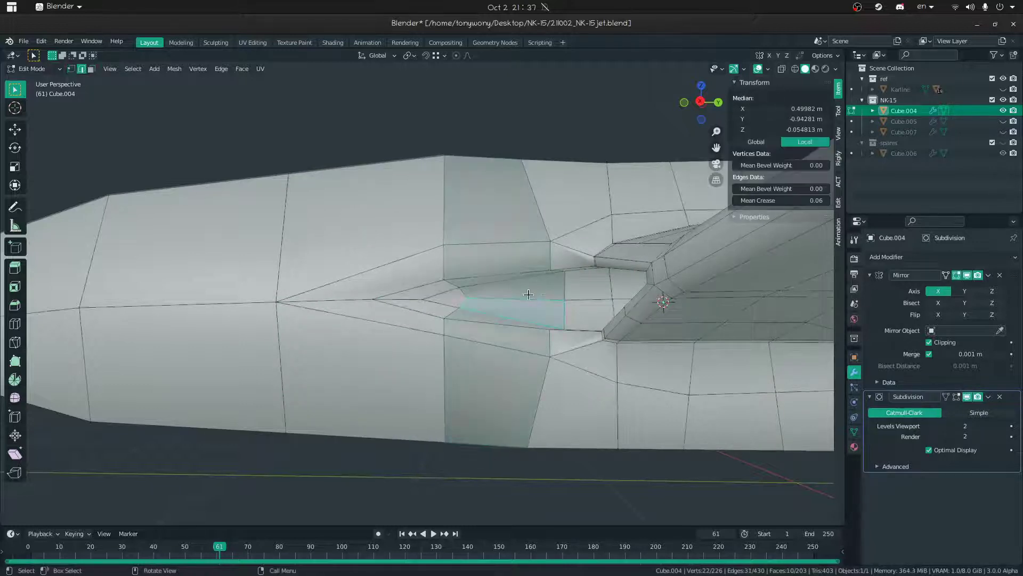
{"action": "left_click", "coordinate": [525, 296], "text": "alt"}
{"action": "key", "text": "x"}
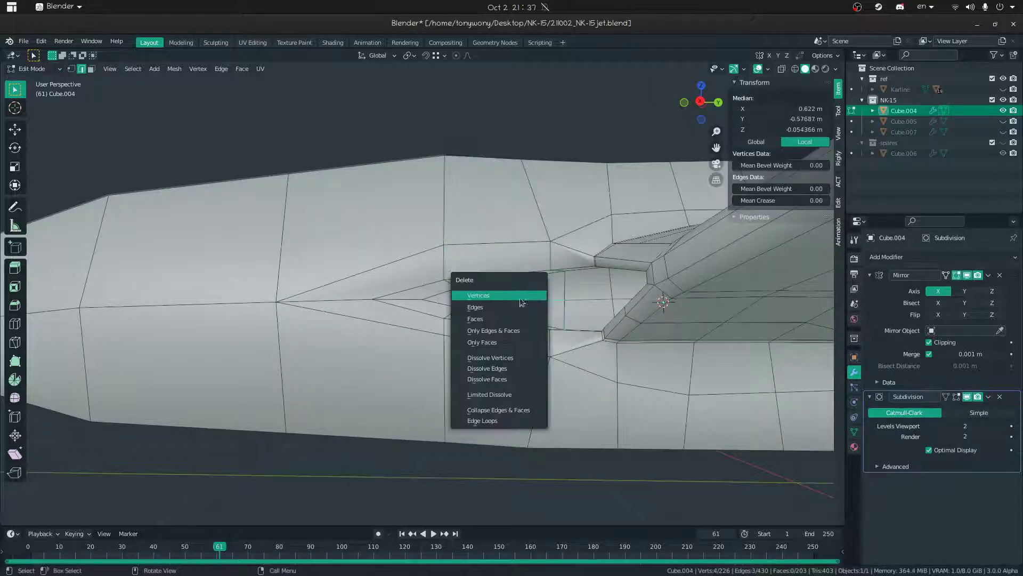
{"action": "left_click", "coordinate": [499, 370]}
- View the whole jet with its other parts and inspect the smoothed intake and wing root from several angles
{"action": "key", "text": "Tab"}
{"action": "middle_click_drag", "start_coordinate": [493, 295], "coordinate": [254, 284], "text": "shift"}
{"action": "scroll", "coordinate": [256, 276], "scroll_direction": "down", "scroll_amount": 8}
{"action": "middle_click_drag", "start_coordinate": [341, 314], "coordinate": [418, 308]}
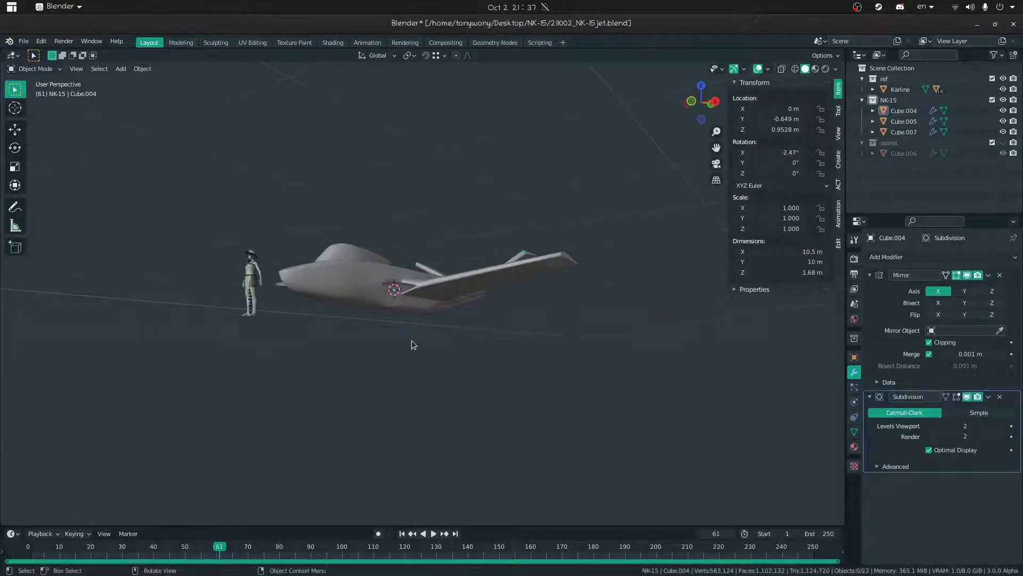
{"action": "middle_click_drag", "start_coordinate": [411, 344], "coordinate": [443, 354]}
{"action": "middle_click_drag", "start_coordinate": [512, 224], "coordinate": [659, 229]}
{"action": "middle_click_drag", "start_coordinate": [285, 304], "coordinate": [399, 321], "text": "shift"}
{"action": "scroll", "coordinate": [427, 289], "scroll_direction": "up", "scroll_amount": 7}
{"action": "key", "text": "shift+grave"}
{"action": "key", "text": "w"}
{"action": "key", "text": "q"}
{"action": "left_click", "coordinate": [423, 292]}
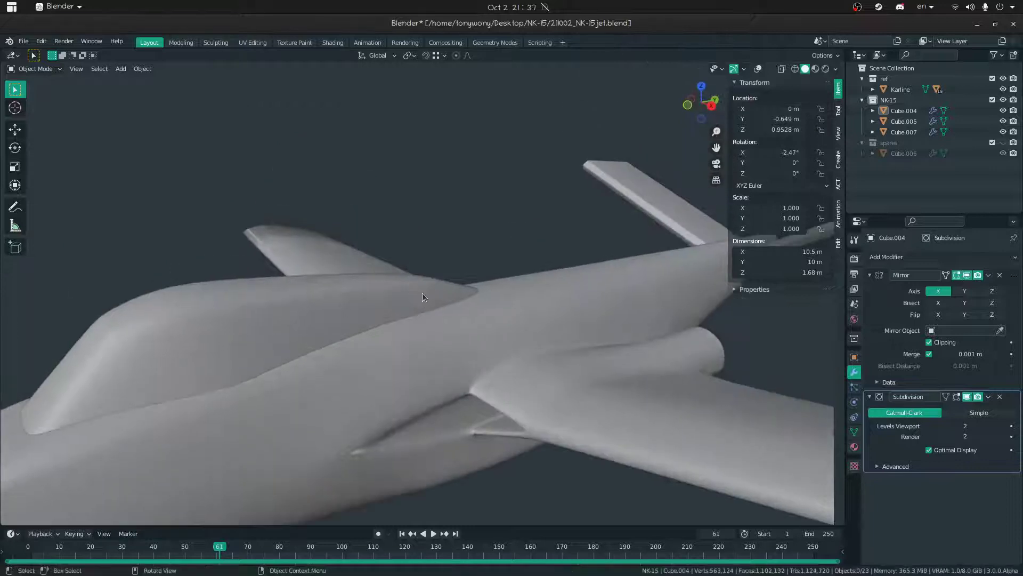
{"action": "middle_click_drag", "start_coordinate": [413, 375], "coordinate": [398, 317]}
- Slide the inner intake wall's middle vertical edge slightly forward and scale it
{"action": "key", "text": "Tab"}
{"action": "key", "text": "ctrl+Tab"}
{"action": "key", "text": "Tab"}
{"action": "key", "text": "ctrl+Tab"}
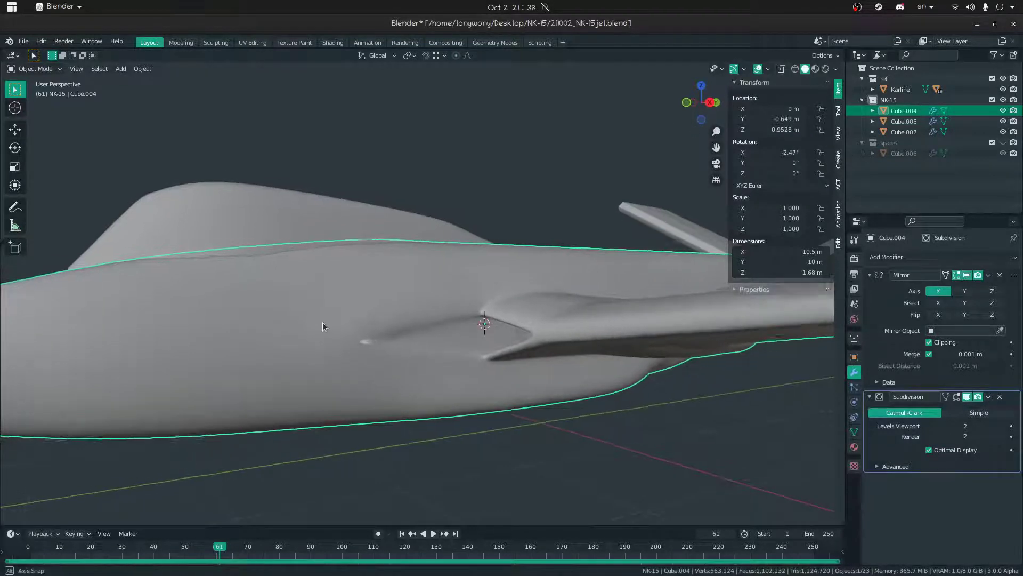
{"action": "key", "text": "Tab"}
{"action": "middle_click_drag", "start_coordinate": [326, 326], "coordinate": [386, 352]}
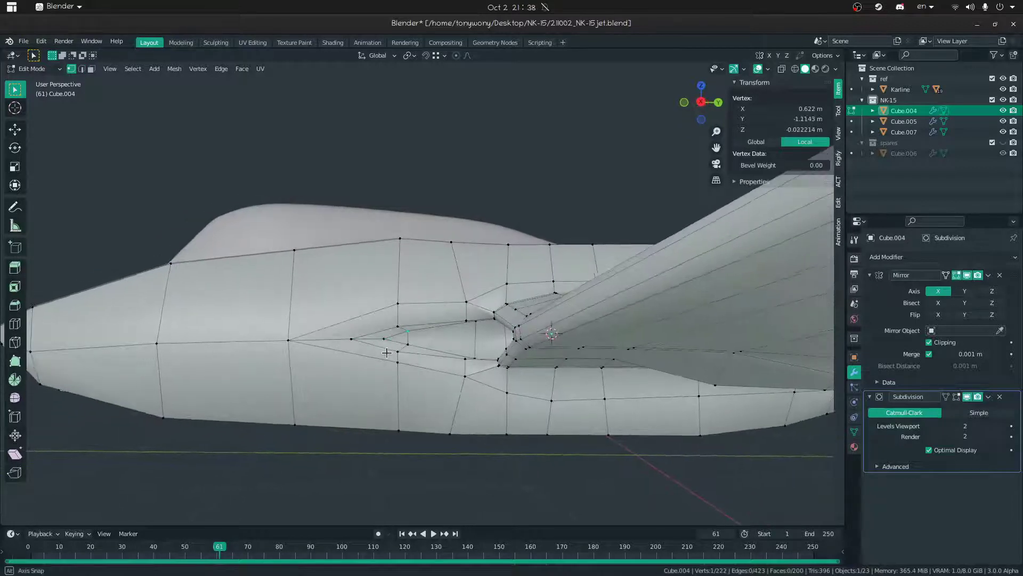
{"action": "mouse_move", "coordinate": [460, 323]}
{"action": "middle_mouse_down"}
{"action": "mouse_move", "coordinate": [469, 364]}
{"action": "mouse_move", "coordinate": [470, 327]}
{"action": "middle_mouse_up"}
{"action": "left_click", "coordinate": [468, 326]}
{"action": "left_click", "coordinate": [470, 327], "text": "shift"}
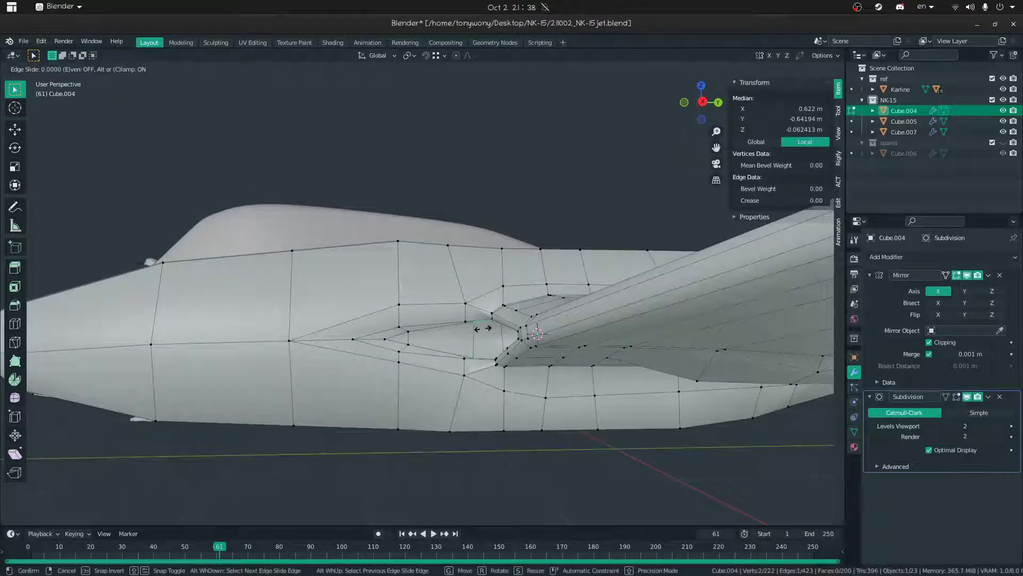
{"action": "left_click", "coordinate": [476, 333]}
{"action": "key", "text": "s"}
{"action": "middle_click_drag", "start_coordinate": [476, 333], "coordinate": [516, 333]}
{"action": "left_click", "coordinate": [478, 321]}
{"action": "left_click", "coordinate": [499, 325]}
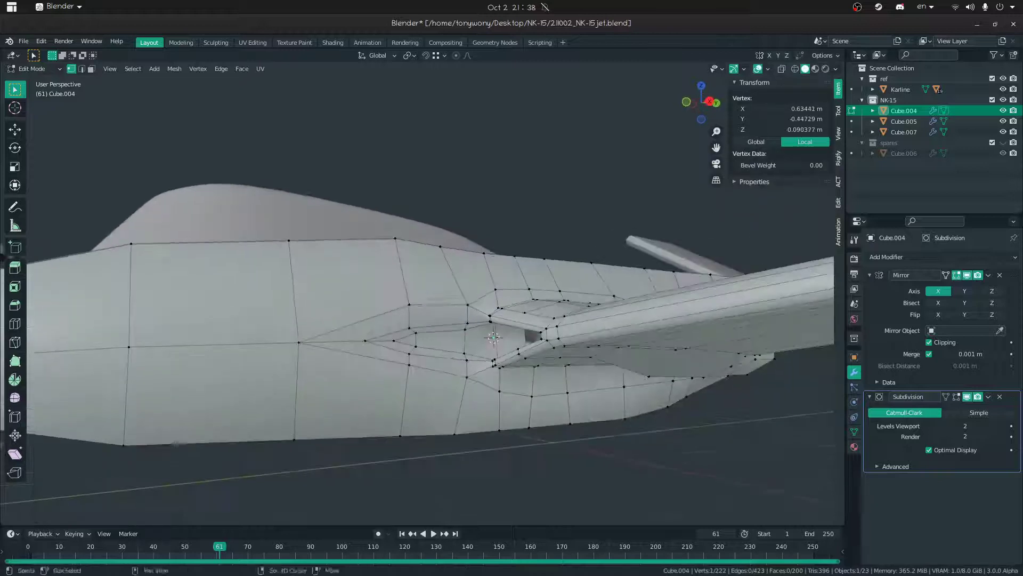
- Shorten the vertical edges on the intake's inner wall by scaling them along Z
{"action": "key", "text": "shift+grave"}
{"action": "key", "text": "w"}
{"action": "key", "text": "w"}
{"action": "left_click", "coordinate": [419, 301]}
{"action": "left_click", "coordinate": [445, 292]}
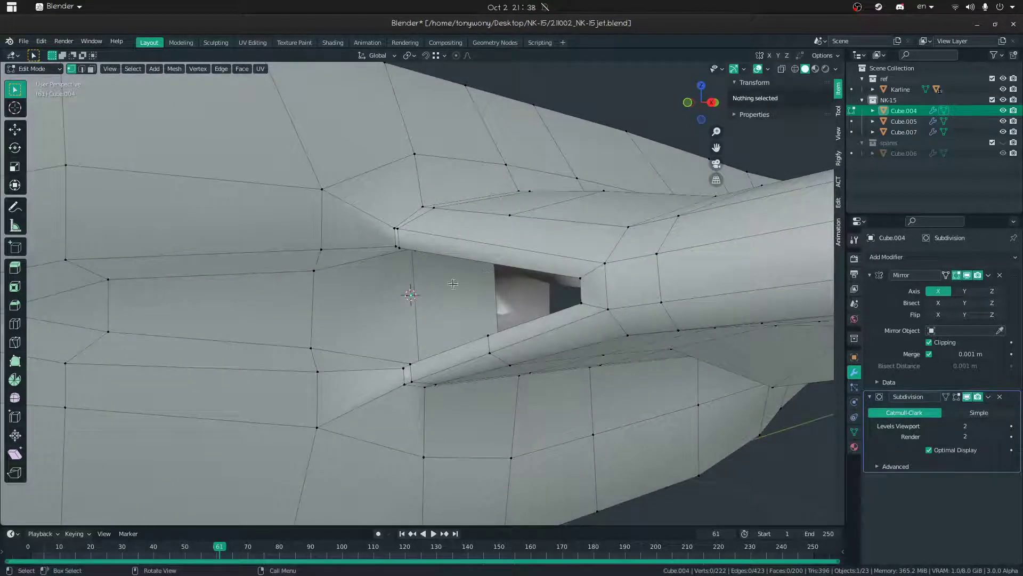
{"action": "left_click", "coordinate": [419, 293]}
{"action": "key", "text": "s"}
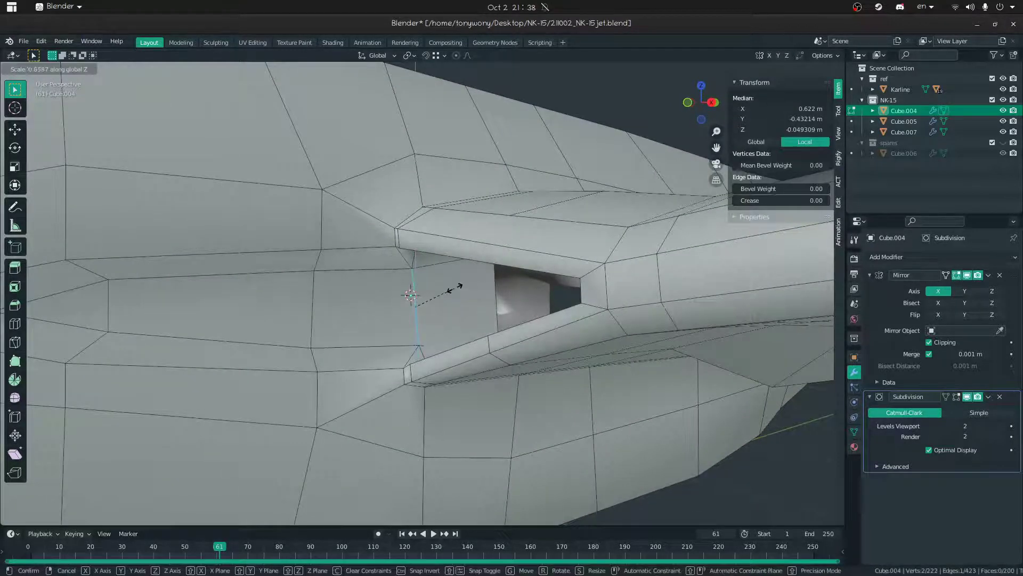
{"action": "left_click", "coordinate": [455, 290]}
{"action": "middle_click_drag", "start_coordinate": [455, 291], "coordinate": [292, 253]}
{"action": "left_click", "coordinate": [479, 291]}
{"action": "key", "text": "s"}
{"action": "key", "text": "z"}
{"action": "left_click", "coordinate": [504, 293]}
- Slide the fuselage edge loop just behind the intake tip rearward, close to the next loop
{"action": "key", "text": "ctrl+Tab"}
{"action": "key", "text": "shift+grave"}
{"action": "key", "text": "s"}
{"action": "key", "text": "w"}
{"action": "left_click", "coordinate": [423, 293]}
{"action": "key", "text": "Tab"}
{"action": "key", "text": "shift+grave"}
{"action": "key", "text": "s"}
{"action": "key", "text": "a"}
{"action": "left_click", "coordinate": [426, 293]}
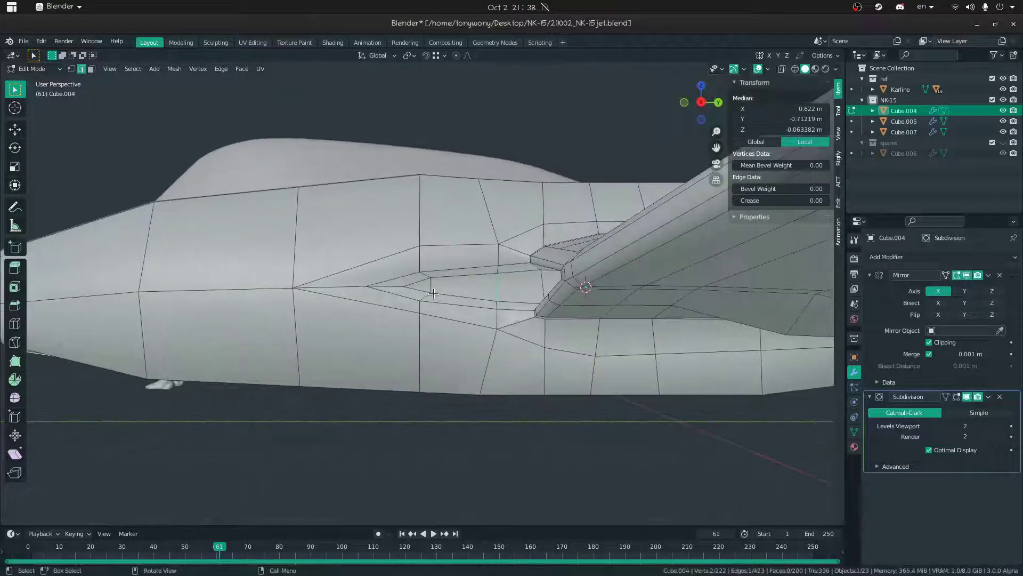
{"action": "key", "text": "g"}
{"action": "key", "text": "y"}
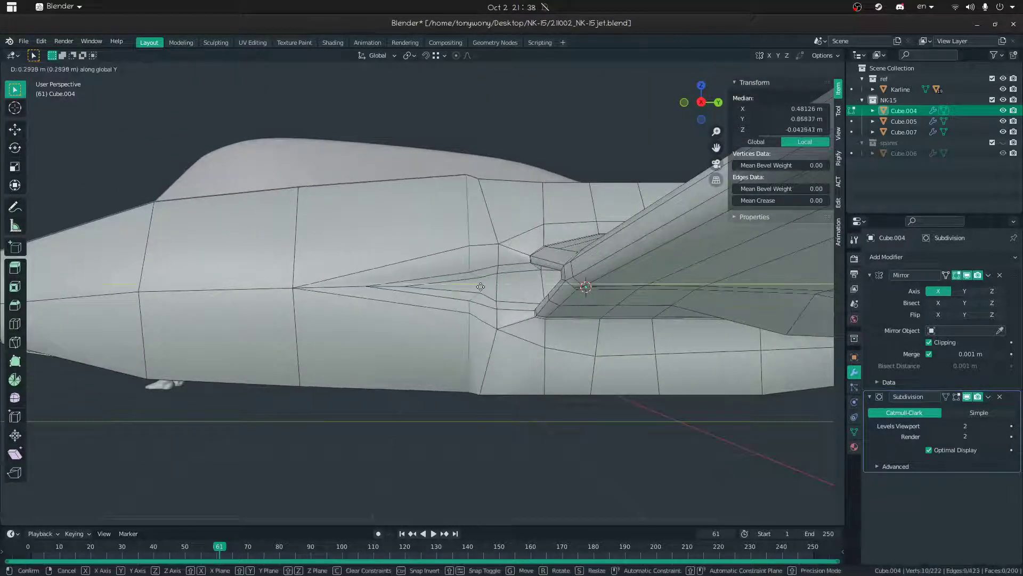
{"action": "right_click", "coordinate": [462, 287]}
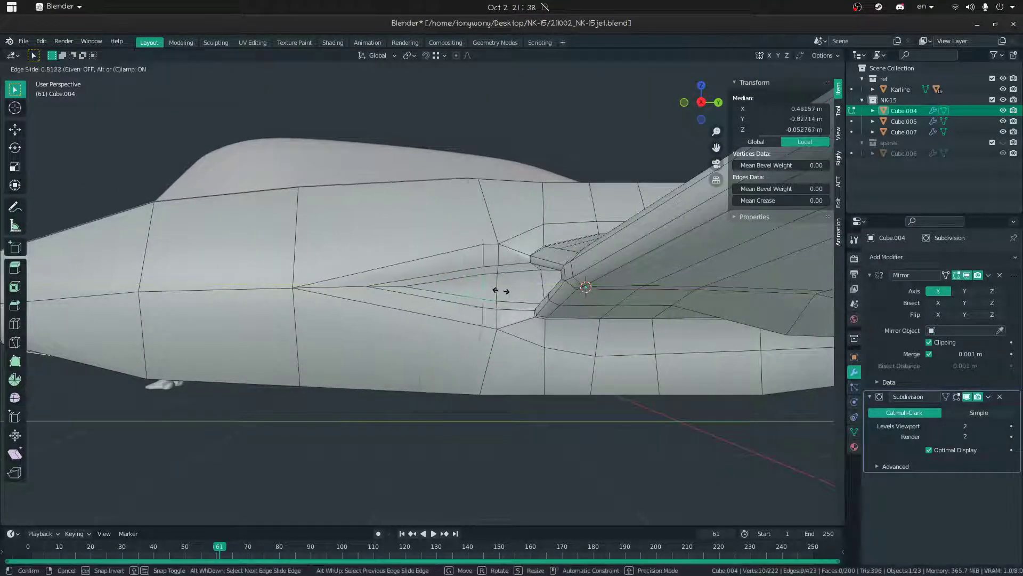
{"action": "left_click", "coordinate": [497, 290]}
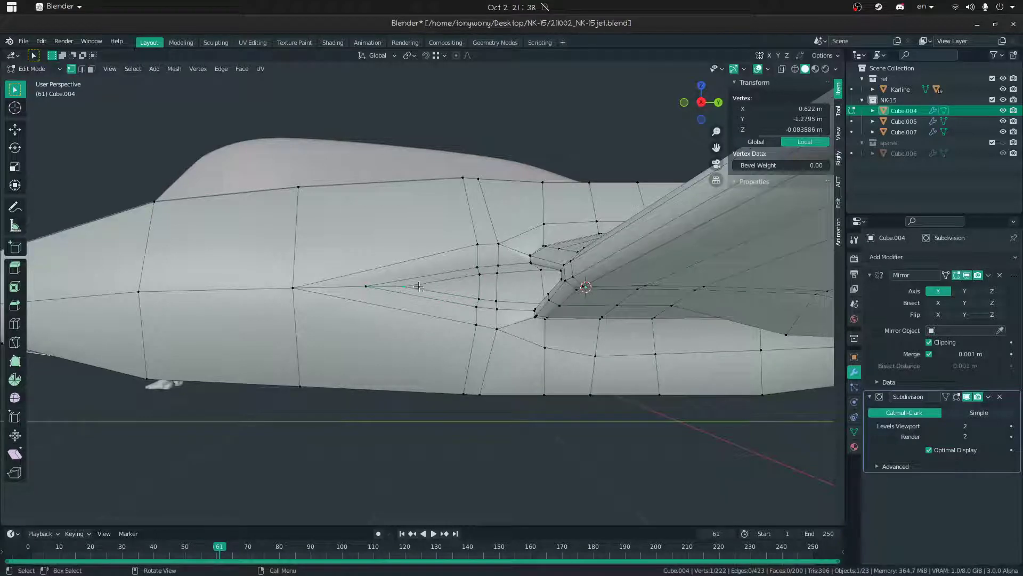
- Move the outer and inner front-tip vertices of the intake rearward and check the smoothed shape
{"action": "left_click", "coordinate": [474, 293]}
{"action": "left_click", "coordinate": [293, 288]}
{"action": "mouse_move", "coordinate": [293, 288]}
{"action": "middle_mouse_down"}
{"action": "mouse_move", "coordinate": [305, 291]}
{"action": "mouse_move", "coordinate": [291, 289]}
{"action": "middle_mouse_up"}
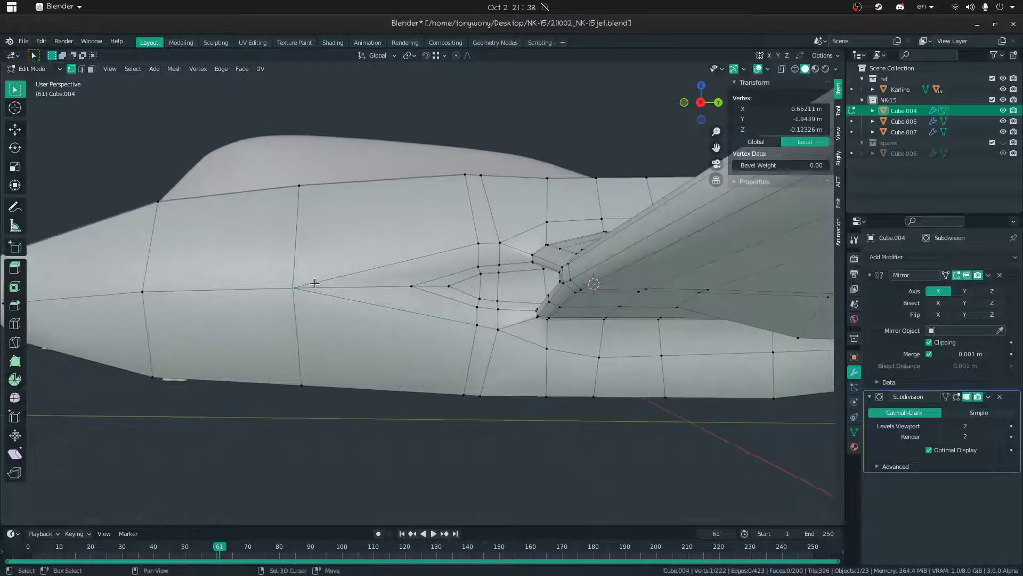
{"action": "key", "text": "shift+grave"}
{"action": "key", "text": "s"}
{"action": "left_click", "coordinate": [290, 296]}
{"action": "key", "text": "ctrl+Tab"}
{"action": "left_click", "coordinate": [205, 297]}
{"action": "mouse_move", "coordinate": [353, 297]}
{"action": "middle_mouse_down"}
{"action": "mouse_move", "coordinate": [353, 341]}
{"action": "mouse_move", "coordinate": [353, 297]}
{"action": "middle_mouse_up"}
{"action": "key", "text": "Tab"}
{"action": "key", "text": "Tab"}
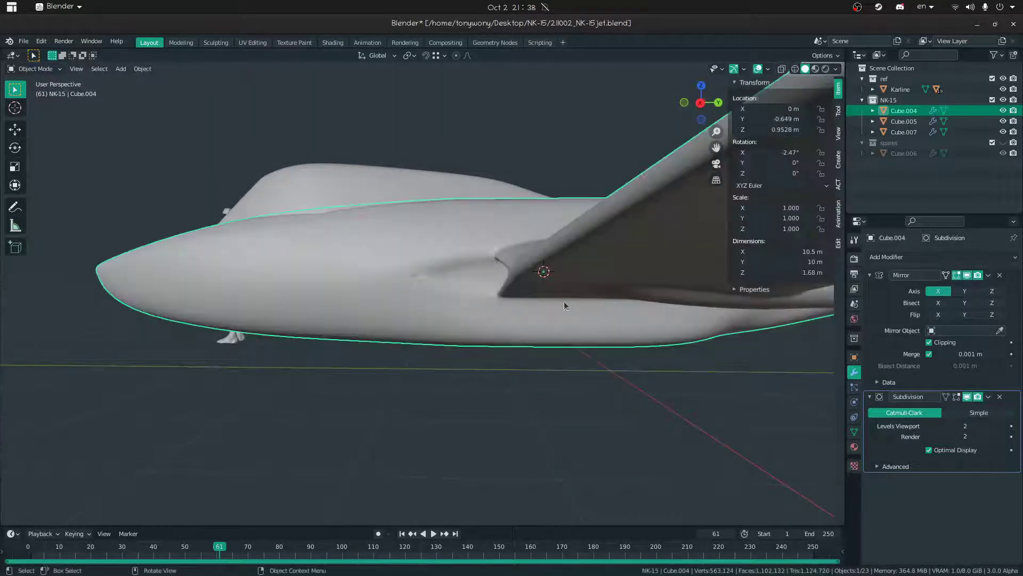
- Knife-cut a new vertical edge line around the fuselage side, from the top to the belly, just ahead of the intake tip
{"action": "key", "text": "Tab"}
{"action": "key", "text": "shift+grave"}
{"action": "key", "text": "s"}
{"action": "left_click", "coordinate": [423, 293]}
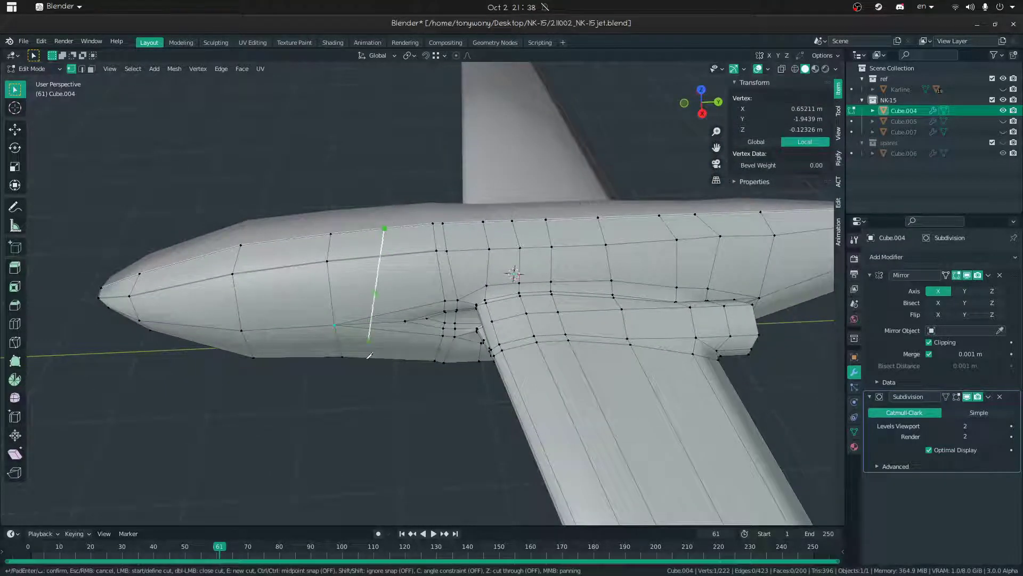
{"action": "key", "text": "Return"}
{"action": "middle_click_drag", "start_coordinate": [394, 383], "coordinate": [377, 356]}
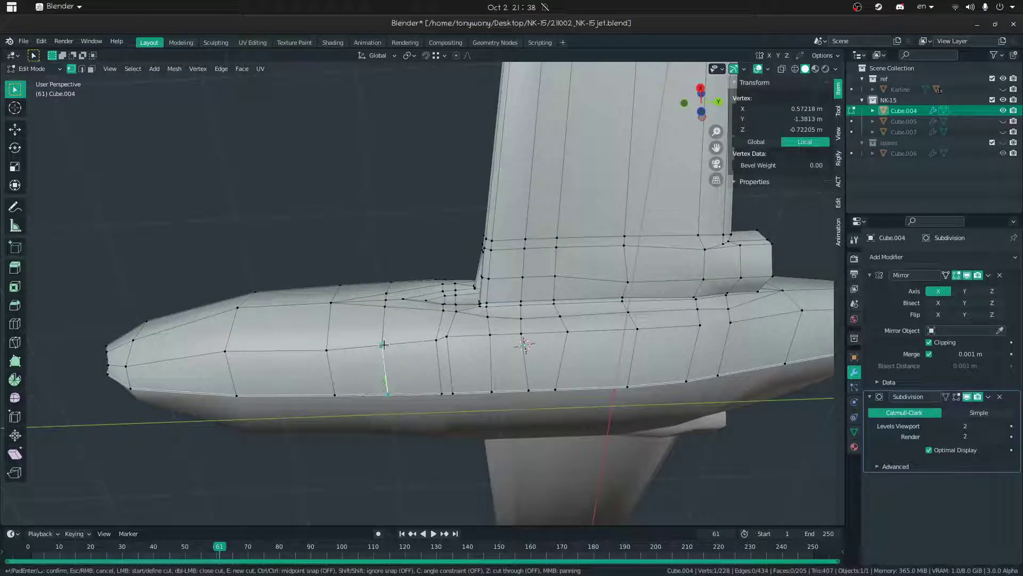
{"action": "middle_click_drag", "start_coordinate": [381, 289], "coordinate": [390, 283]}
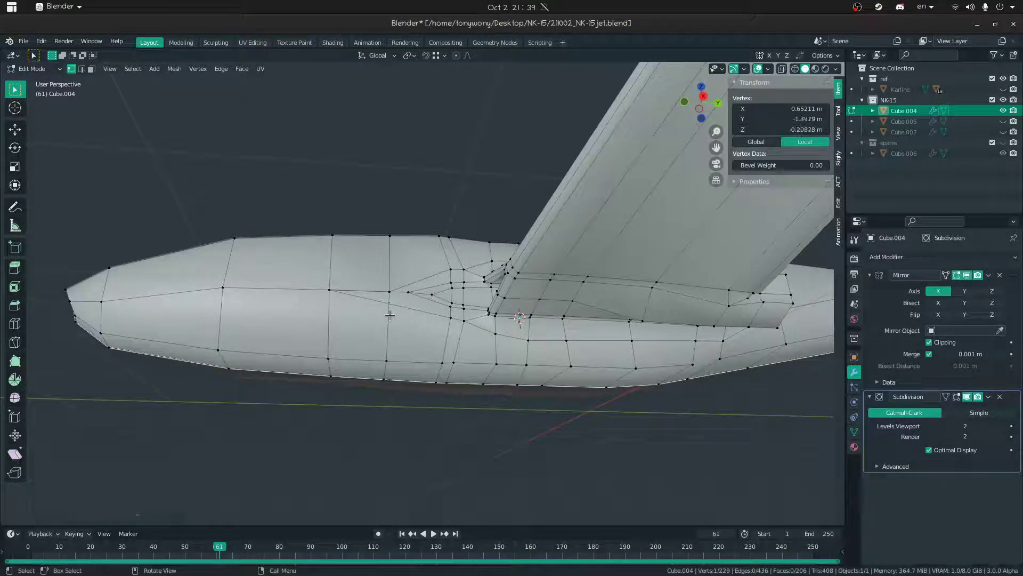
- Select the whole fuselage mesh and merge its overlapping vertices by distance
{"action": "key", "text": "a"}
{"action": "key", "text": "ctrl+Tab"}
{"action": "middle_click_drag", "start_coordinate": [460, 309], "coordinate": [477, 333]}
{"action": "key", "text": "ctrl+Tab"}
{"action": "key", "text": "shift+grave"}
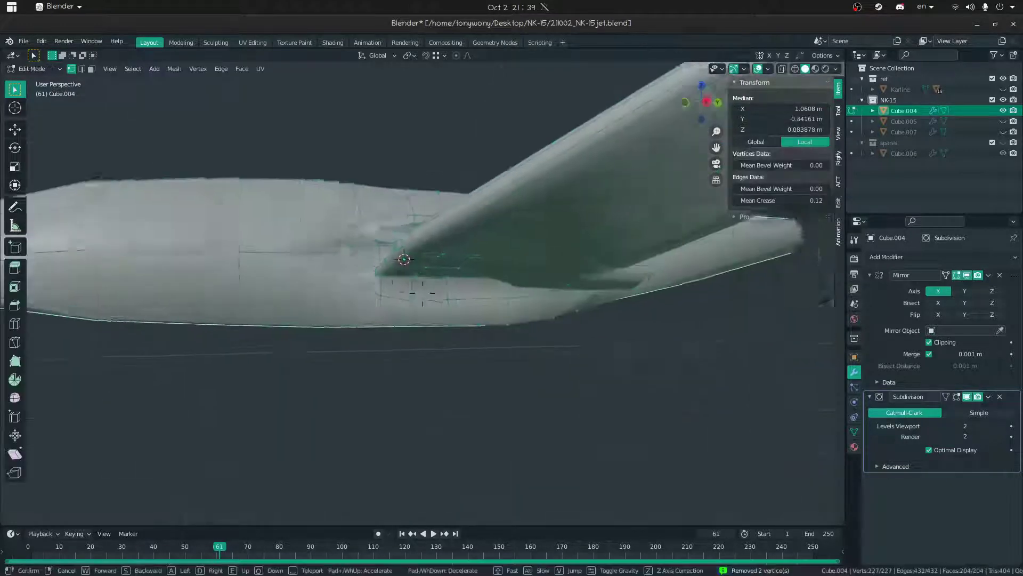
{"action": "key", "text": "w"}
{"action": "left_click", "coordinate": [422, 293]}
{"action": "key", "text": "2"}
{"action": "left_click", "coordinate": [435, 261]}
{"action": "mouse_move", "coordinate": [435, 261]}
{"action": "middle_mouse_down"}
{"action": "mouse_move", "coordinate": [425, 257]}
{"action": "mouse_move", "coordinate": [439, 267]}
{"action": "middle_mouse_up"}
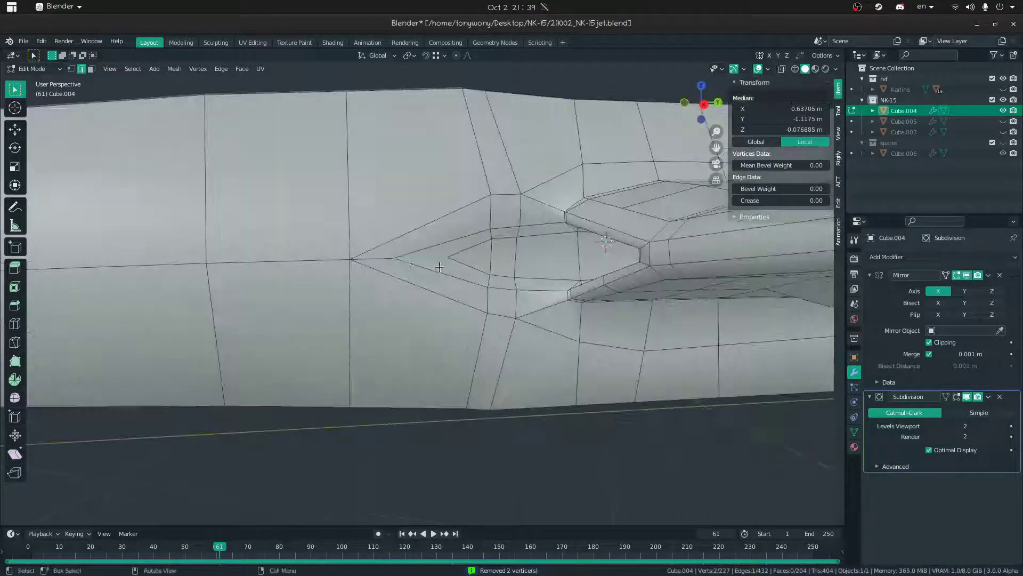
{"action": "key", "text": "g"}
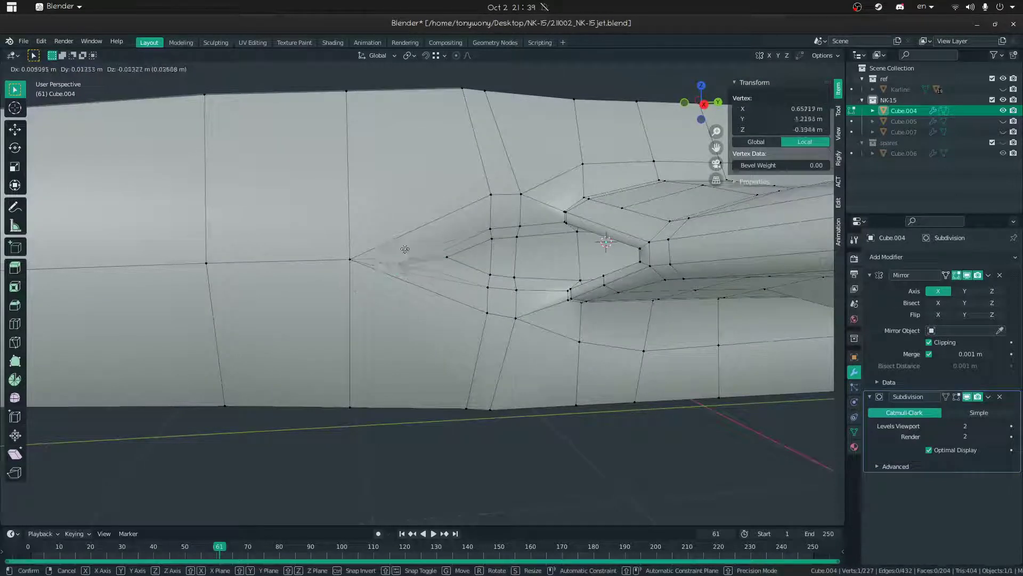
{"action": "key", "text": "g"}
{"action": "key", "text": "g"}
{"action": "right_click", "coordinate": [347, 251]}
{"action": "left_click", "coordinate": [323, 250]}
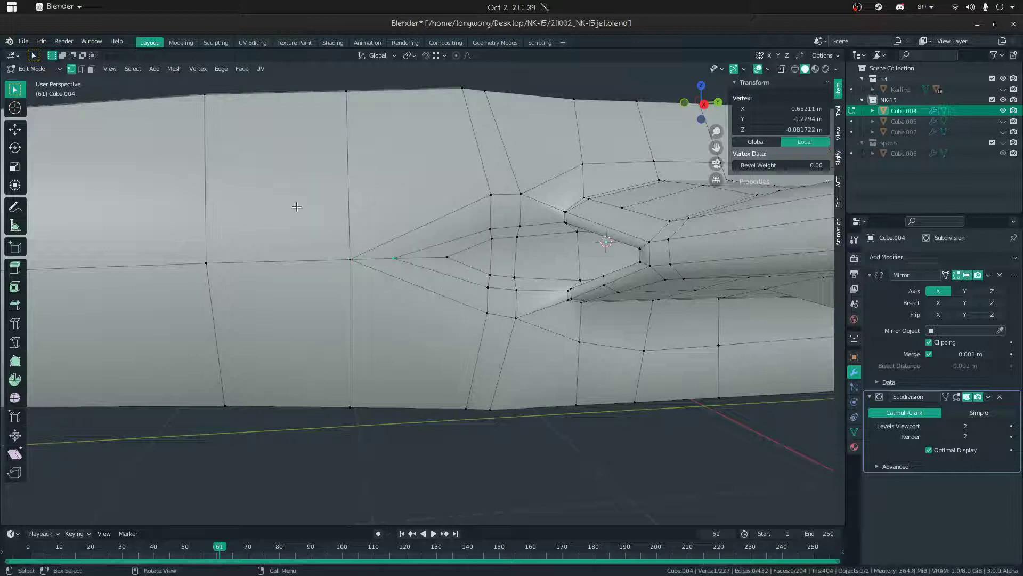
- Examine the face loop around the intake opening and the smoothed surface at its front tip
{"action": "left_click", "coordinate": [206, 263]}
{"action": "middle_click_drag", "start_coordinate": [251, 183], "coordinate": [303, 250]}
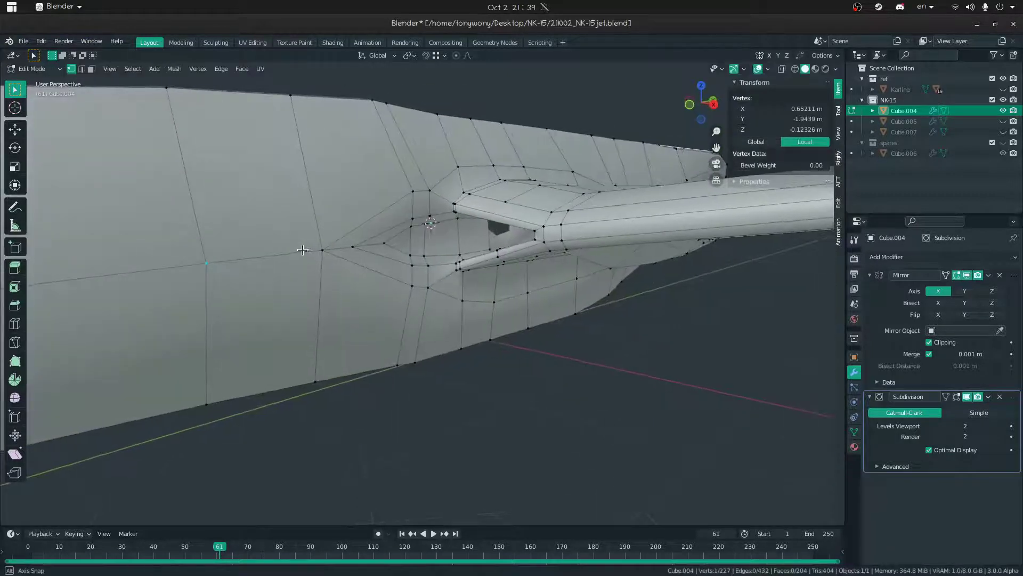
{"action": "left_click", "coordinate": [413, 192]}
{"action": "middle_click_drag", "start_coordinate": [407, 192], "coordinate": [396, 193]}
{"action": "left_click", "coordinate": [414, 196]}
{"action": "key", "text": "3"}
{"action": "left_click", "coordinate": [438, 199], "text": "alt"}
{"action": "mouse_move", "coordinate": [438, 199]}
{"action": "middle_mouse_down"}
{"action": "mouse_move", "coordinate": [427, 212]}
{"action": "mouse_move", "coordinate": [450, 194]}
{"action": "middle_mouse_up"}
{"action": "left_click", "coordinate": [414, 198], "text": "alt"}
{"action": "key", "text": "Tab"}
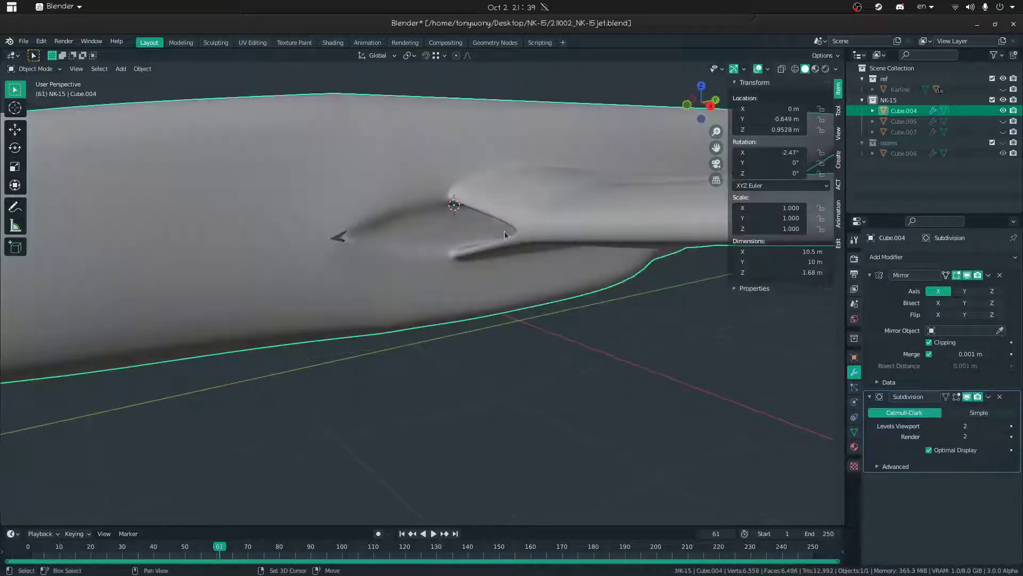
- Delete the stray vertex just ahead of the intake's inner front tip
{"action": "key", "text": "shift+grave"}
{"action": "key", "text": "w"}
{"action": "left_click", "coordinate": [422, 293]}
{"action": "middle_click_drag", "start_coordinate": [423, 293], "coordinate": [317, 324]}
{"action": "key", "text": "Tab"}
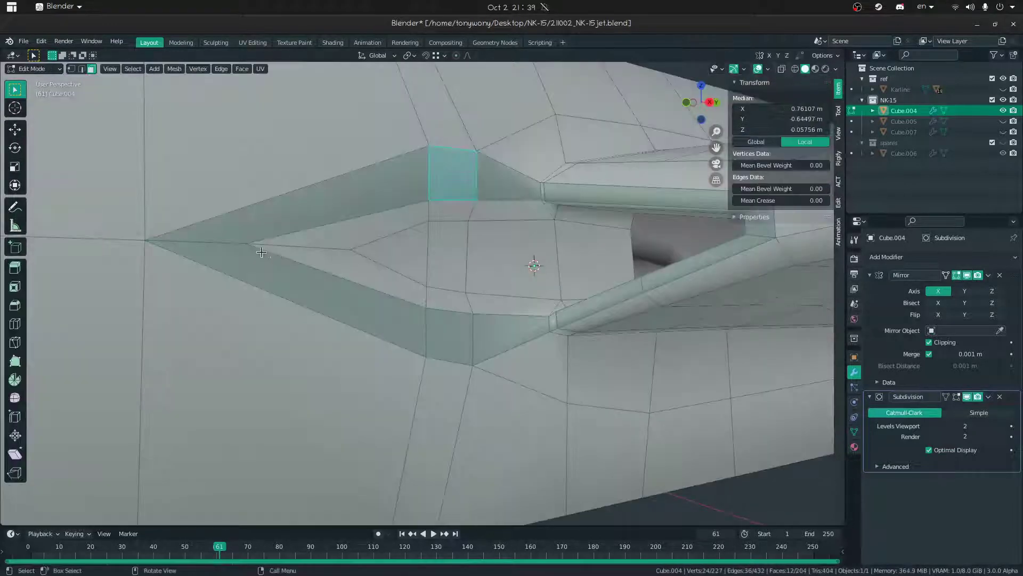
{"action": "left_click", "coordinate": [274, 249]}
{"action": "middle_click_drag", "start_coordinate": [276, 250], "coordinate": [408, 276]}
{"action": "key", "text": "1"}
{"action": "left_click", "coordinate": [274, 278]}
{"action": "key", "text": "x"}
{"action": "left_click", "coordinate": [264, 218]}
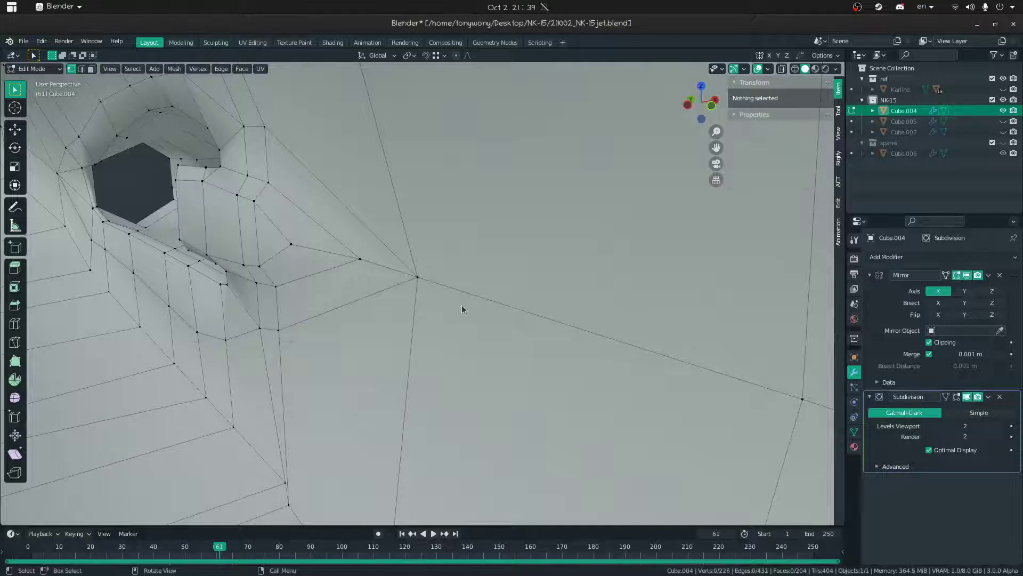
- Inspect the smoothed intake and fuselage from the side and from farther away
{"action": "key", "text": "Tab"}
{"action": "key", "text": "shift+grave"}
{"action": "key", "text": "s"}
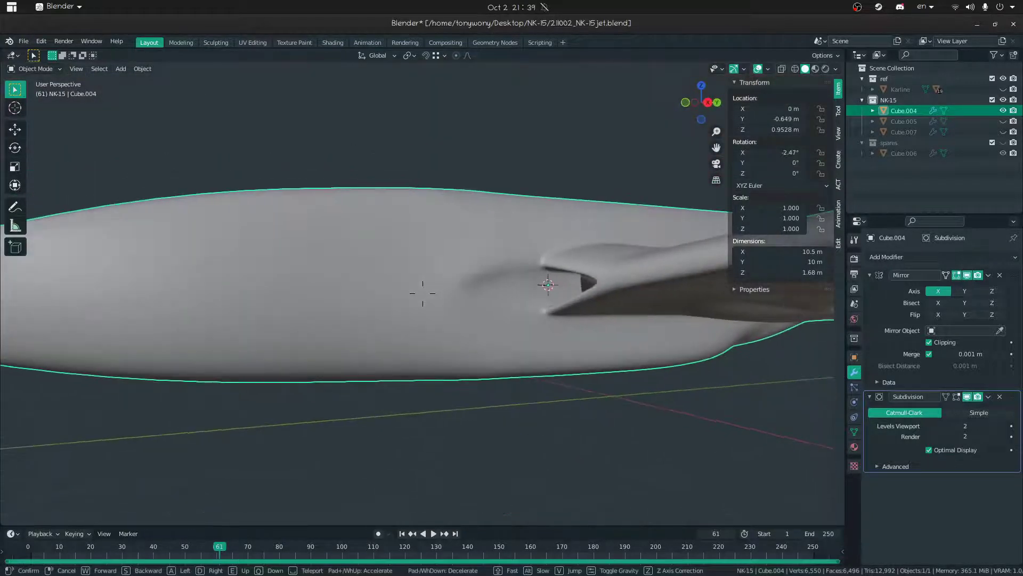
{"action": "left_click", "coordinate": [423, 293]}
{"action": "middle_click_drag", "start_coordinate": [518, 309], "coordinate": [488, 331]}
{"action": "key", "text": "shift+grave"}
{"action": "key", "text": "w"}
{"action": "key", "text": "s"}
{"action": "left_click", "coordinate": [422, 293]}
{"action": "mouse_move", "coordinate": [423, 293]}
{"action": "middle_mouse_down"}
{"action": "mouse_move", "coordinate": [406, 369]}
{"action": "mouse_move", "coordinate": [388, 372]}
{"action": "mouse_move", "coordinate": [523, 316]}
{"action": "mouse_move", "coordinate": [504, 298]}
{"action": "mouse_move", "coordinate": [532, 267]}
{"action": "mouse_move", "coordinate": [437, 294]}
{"action": "middle_mouse_up"}
{"action": "key", "text": "Tab"}
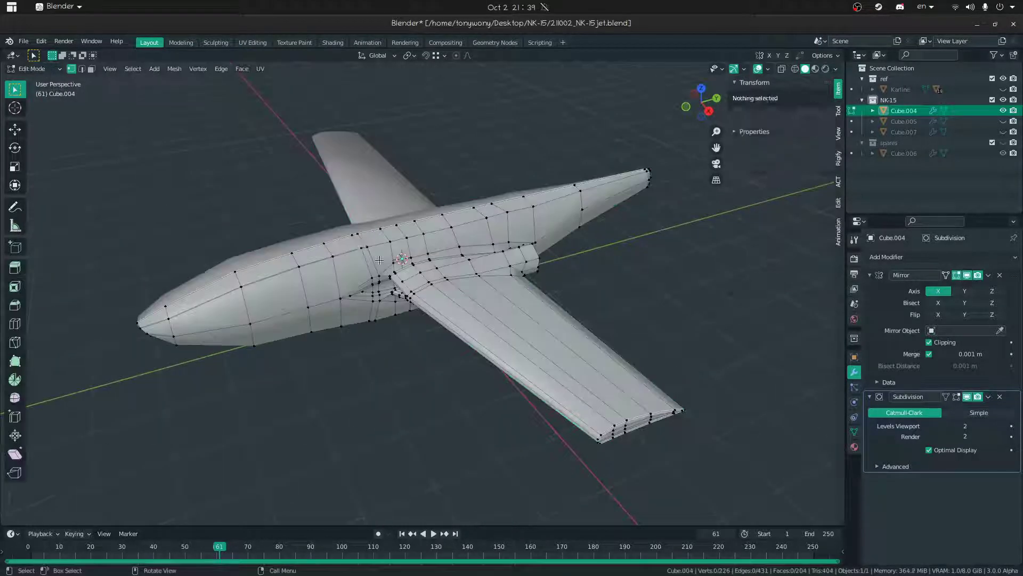
- Slide the two close upper fuselage edges above the intake apart, the front one forward and the rear one rearward
{"action": "key", "text": "shift+grave"}
{"action": "key", "text": "w"}
{"action": "left_click", "coordinate": [441, 247]}
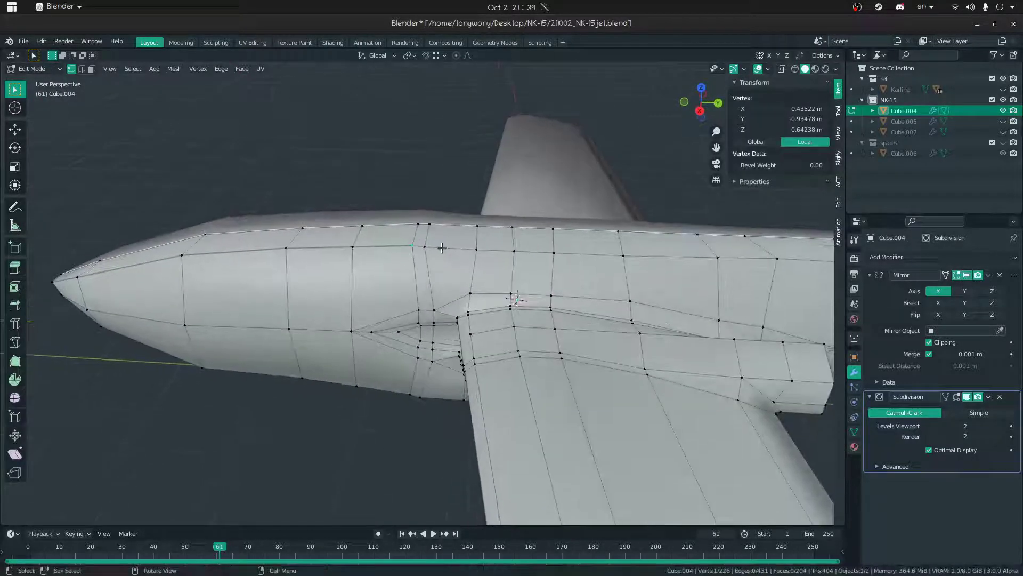
{"action": "middle_click_drag", "start_coordinate": [413, 234], "coordinate": [419, 259]}
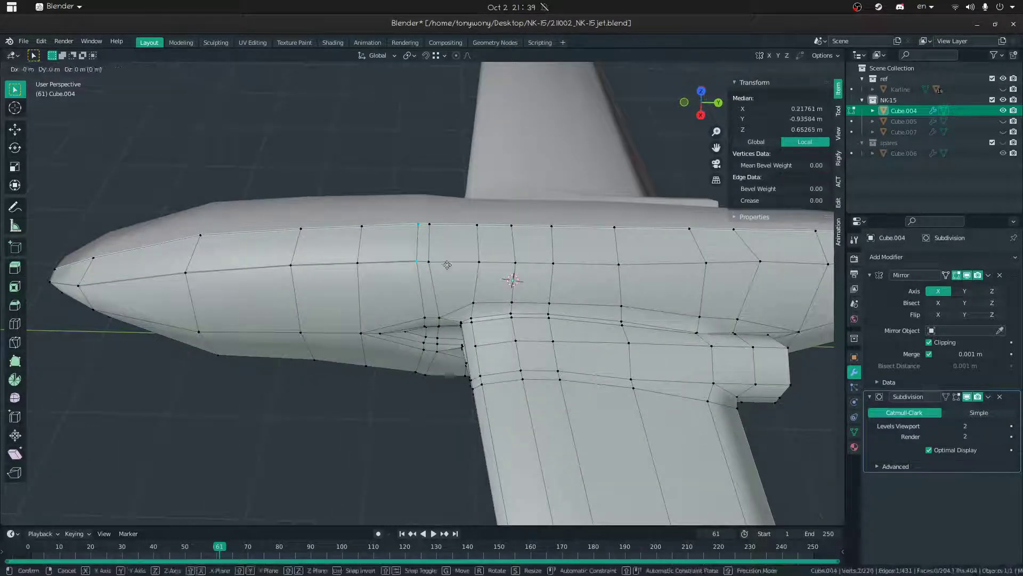
{"action": "left_click", "coordinate": [441, 241]}
{"action": "left_click", "coordinate": [430, 262], "text": "shift"}
{"action": "key", "text": "g"}
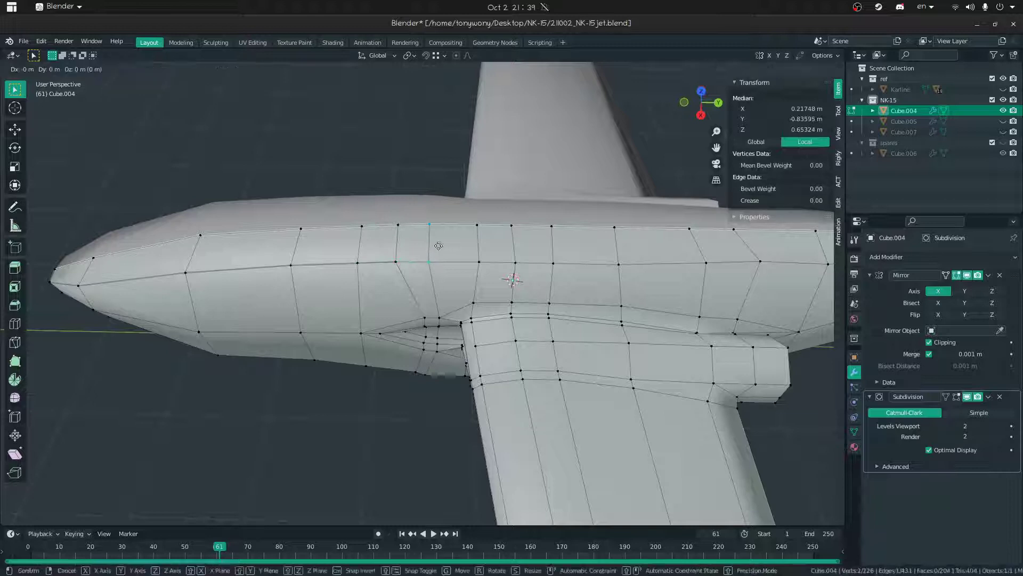
{"action": "left_click", "coordinate": [456, 247]}
- Slide the rear of the two close belly edges below the intake rearward by a factor of 0.396 and check the shape
{"action": "middle_click_drag", "start_coordinate": [449, 270], "coordinate": [450, 231]}
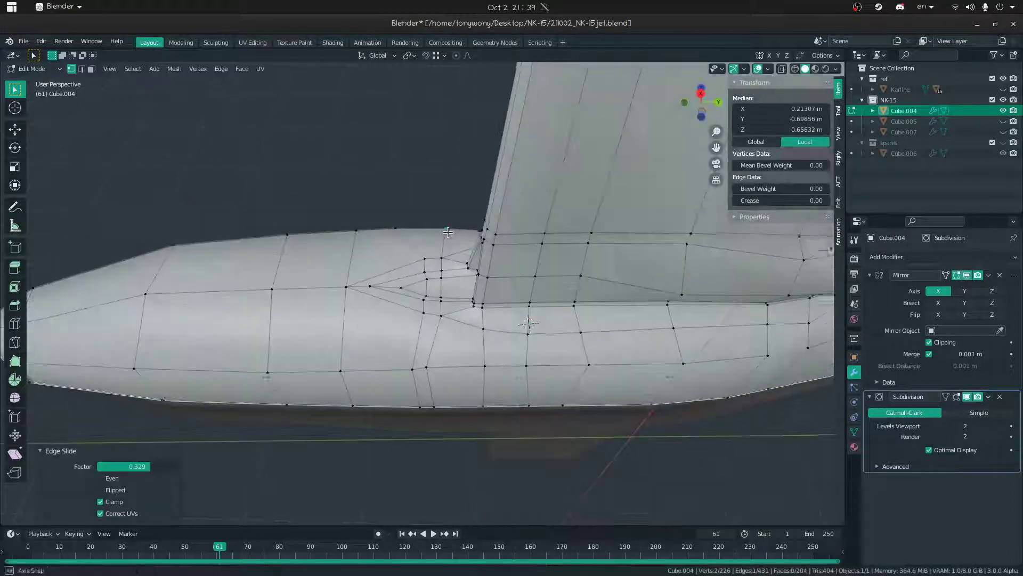
{"action": "left_click", "coordinate": [427, 363]}
{"action": "left_click", "coordinate": [430, 406], "text": "shift"}
{"action": "key", "text": "g"}
{"action": "left_click", "coordinate": [523, 323]}
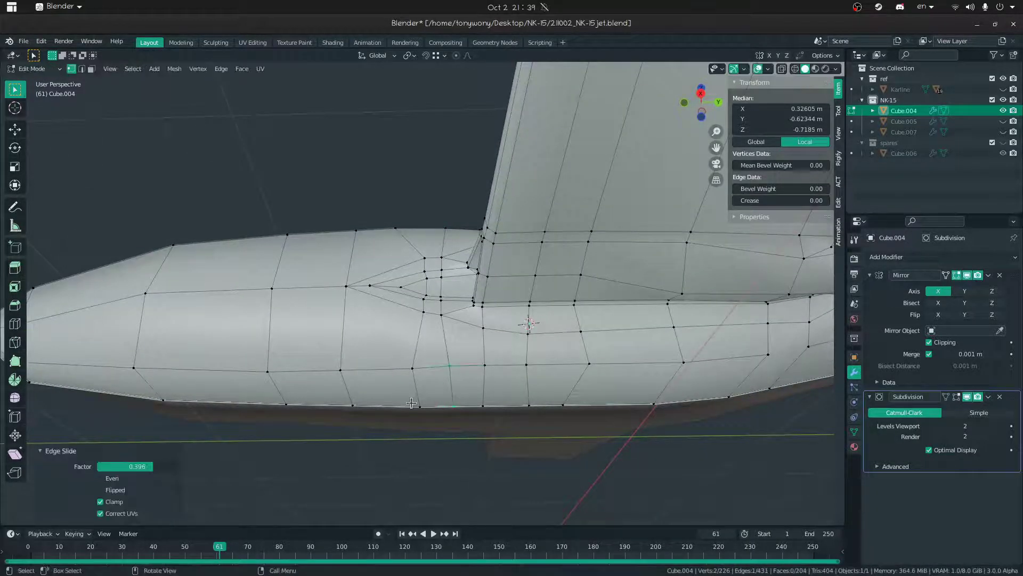
{"action": "key", "text": "Tab"}
{"action": "key", "text": "shift+grave"}
{"action": "key", "text": "s"}
{"action": "left_click", "coordinate": [423, 294]}
- Move upper side vertices of the fuselage inward along X, on the rear section and just ahead of the wing
{"action": "left_click", "coordinate": [401, 362]}
{"action": "middle_click_drag", "start_coordinate": [401, 362], "coordinate": [391, 244]}
{"action": "left_click", "coordinate": [419, 290]}
{"action": "key", "text": "Tab"}
{"action": "middle_click_drag", "start_coordinate": [420, 213], "coordinate": [421, 219]}
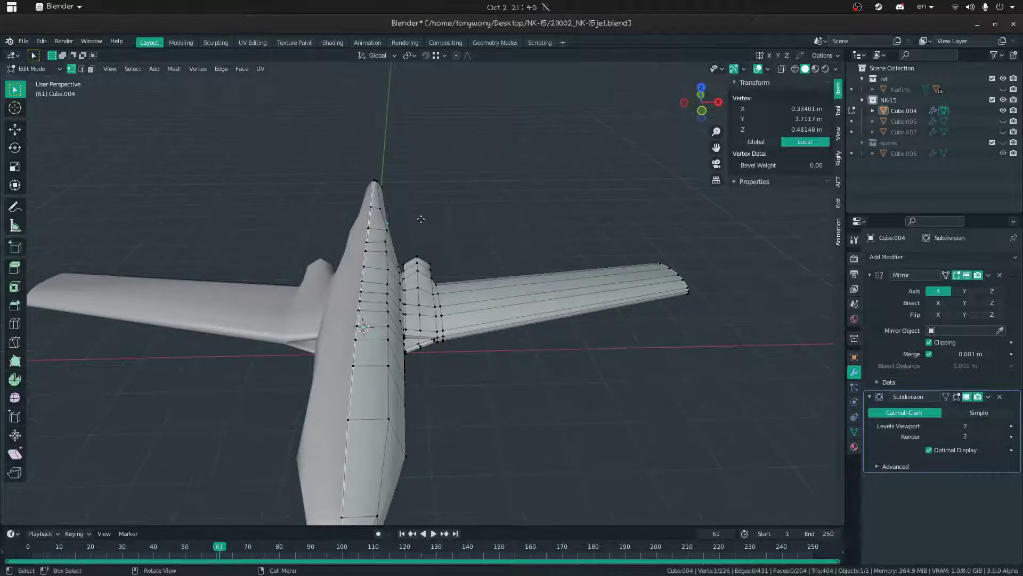
{"action": "right_click", "coordinate": [419, 218]}
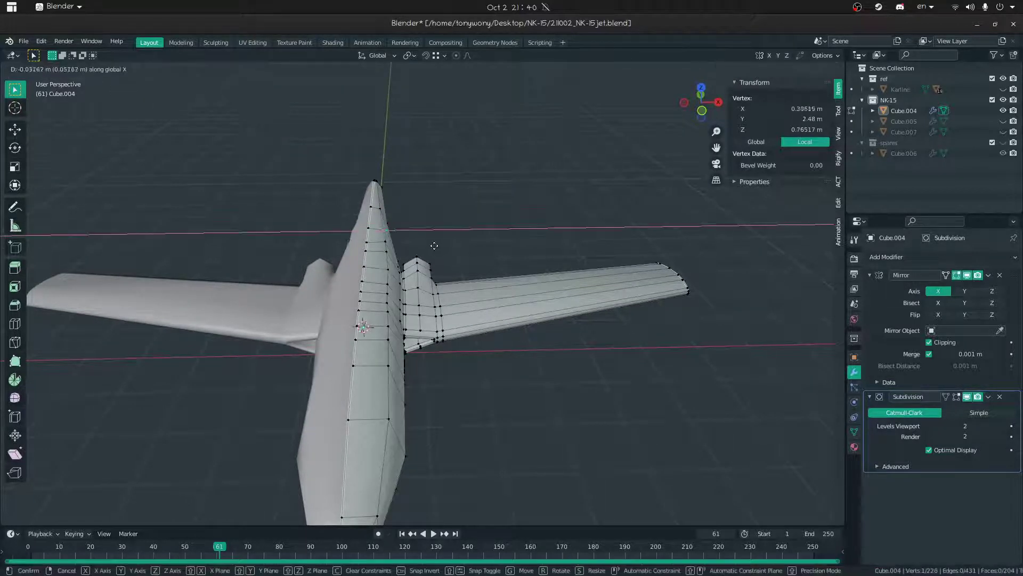
{"action": "left_click", "coordinate": [421, 242]}
{"action": "middle_click_drag", "start_coordinate": [421, 242], "coordinate": [374, 291]}
{"action": "left_click", "coordinate": [385, 260]}
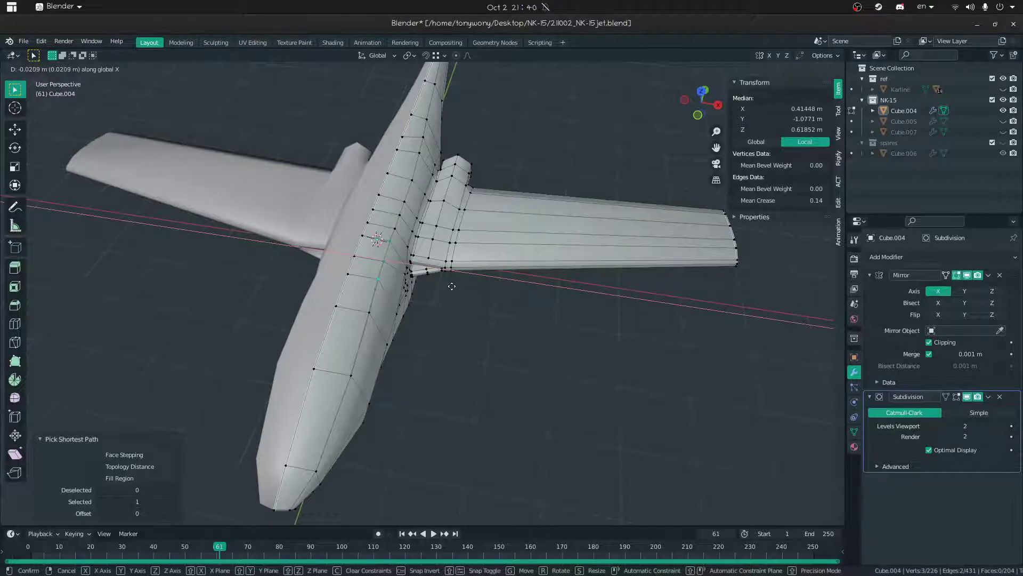
{"action": "left_click", "coordinate": [451, 286]}
- Move a nose vertex down about 0.009 m along Z and check the smoothed nose
{"action": "key", "text": "ctrl+Tab"}
{"action": "left_click", "coordinate": [421, 262]}
{"action": "left_click", "coordinate": [308, 262]}
{"action": "mouse_move", "coordinate": [434, 254]}
{"action": "middle_mouse_down"}
{"action": "mouse_move", "coordinate": [484, 337]}
{"action": "mouse_move", "coordinate": [479, 292]}
{"action": "middle_mouse_up"}
{"action": "key", "text": "ctrl+Tab"}
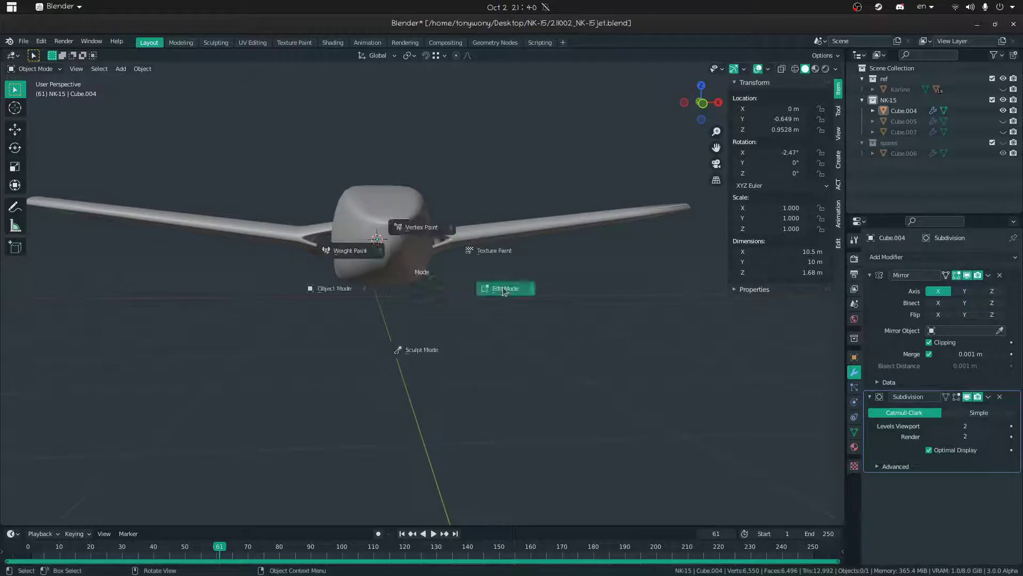
{"action": "left_click", "coordinate": [503, 288]}
{"action": "left_click", "coordinate": [413, 250]}
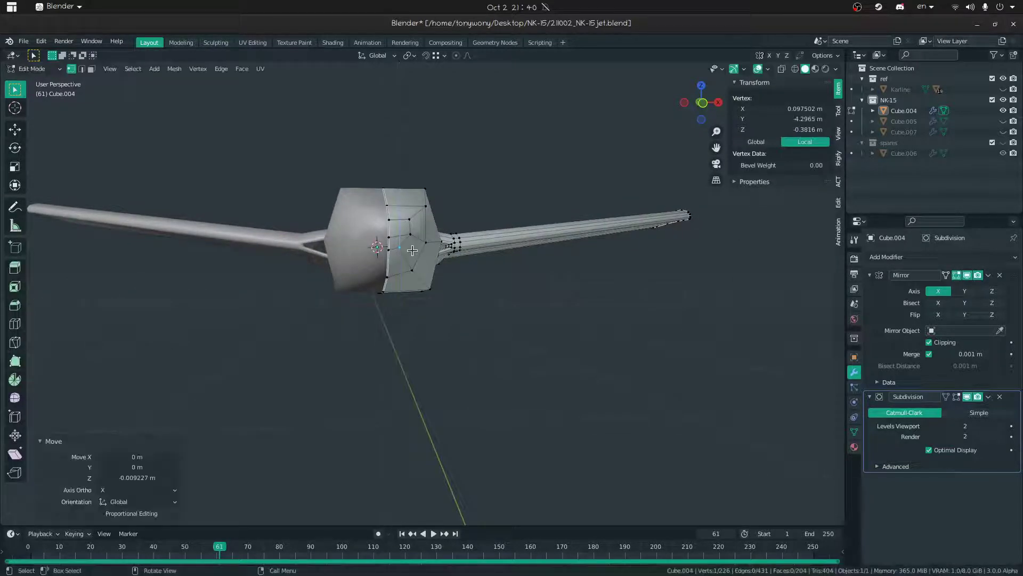
{"action": "key", "text": "Tab"}
{"action": "middle_click_drag", "start_coordinate": [386, 273], "coordinate": [533, 306]}
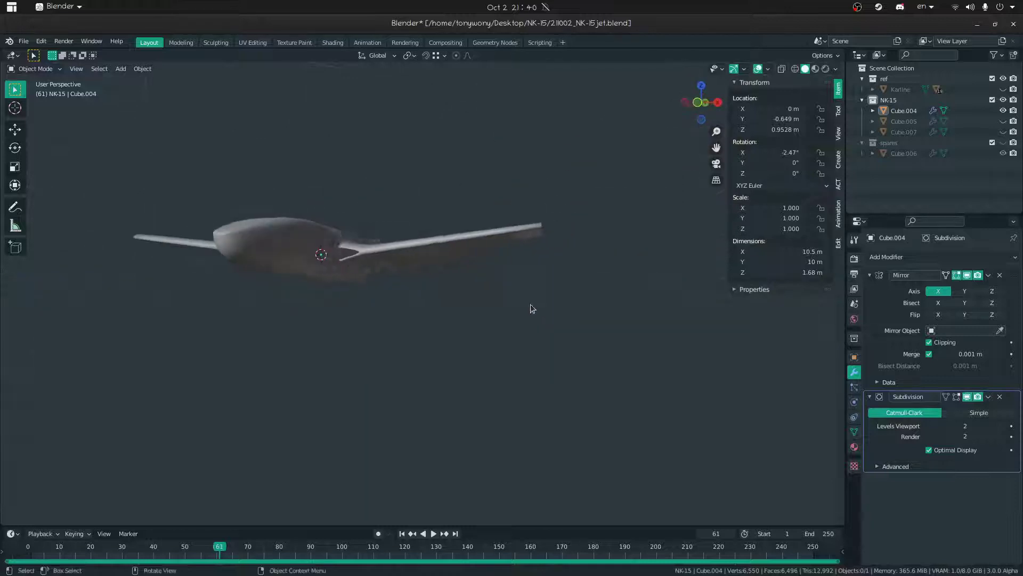
- Select three vertices along the lower fuselage edge ahead of the intake and raise them about 0.08 m along Z
{"action": "key", "text": "Tab"}
{"action": "key", "text": "shift+grave"}
{"action": "key", "text": "w"}
{"action": "key", "text": "a"}
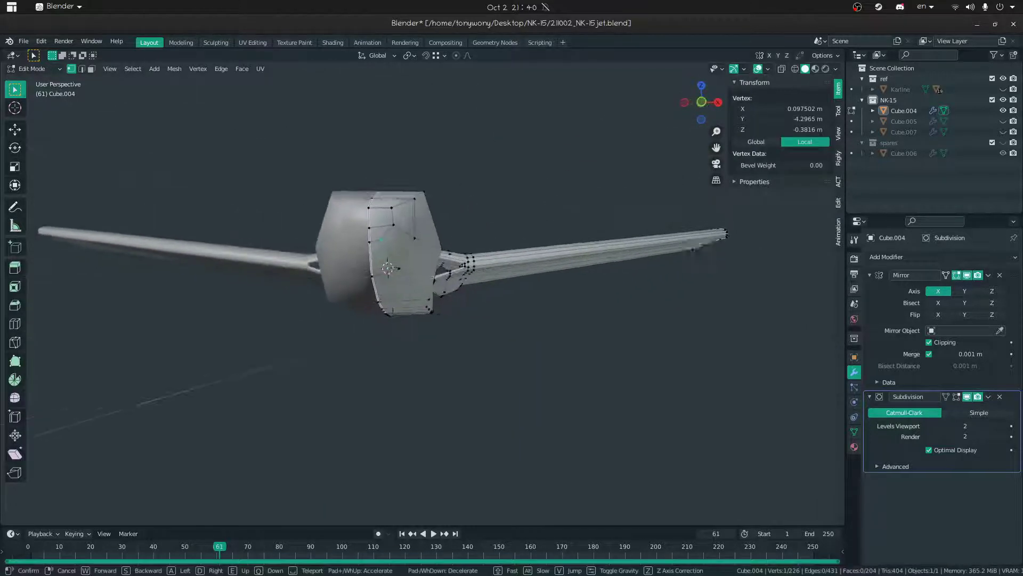
{"action": "left_click", "coordinate": [422, 293]}
{"action": "left_click", "coordinate": [413, 291]}
{"action": "middle_click_drag", "start_coordinate": [414, 291], "coordinate": [421, 293]}
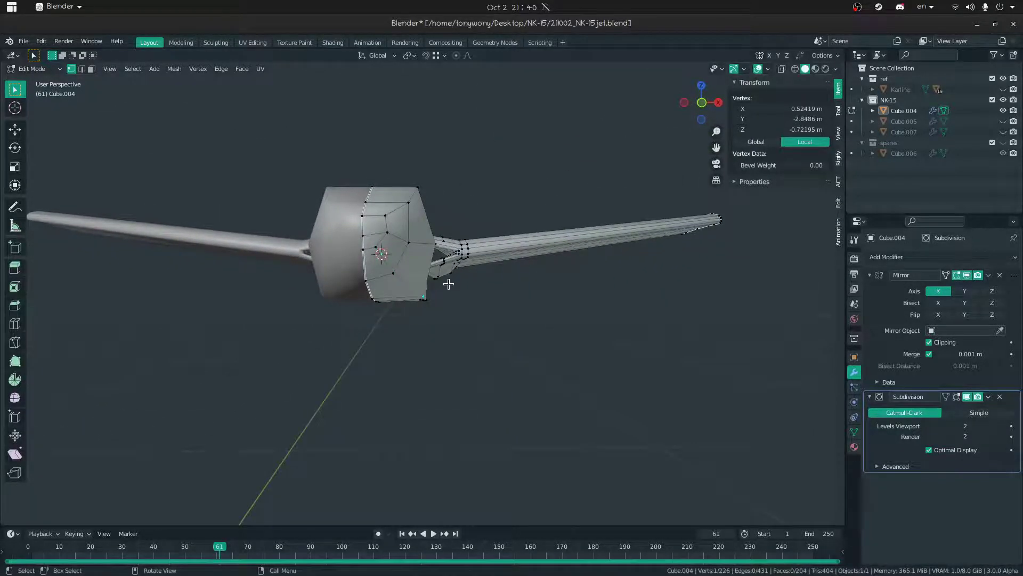
{"action": "left_click", "coordinate": [440, 287]}
{"action": "middle_click_drag", "start_coordinate": [440, 286], "coordinate": [412, 314]}
{"action": "left_click", "coordinate": [446, 313], "text": "shift"}
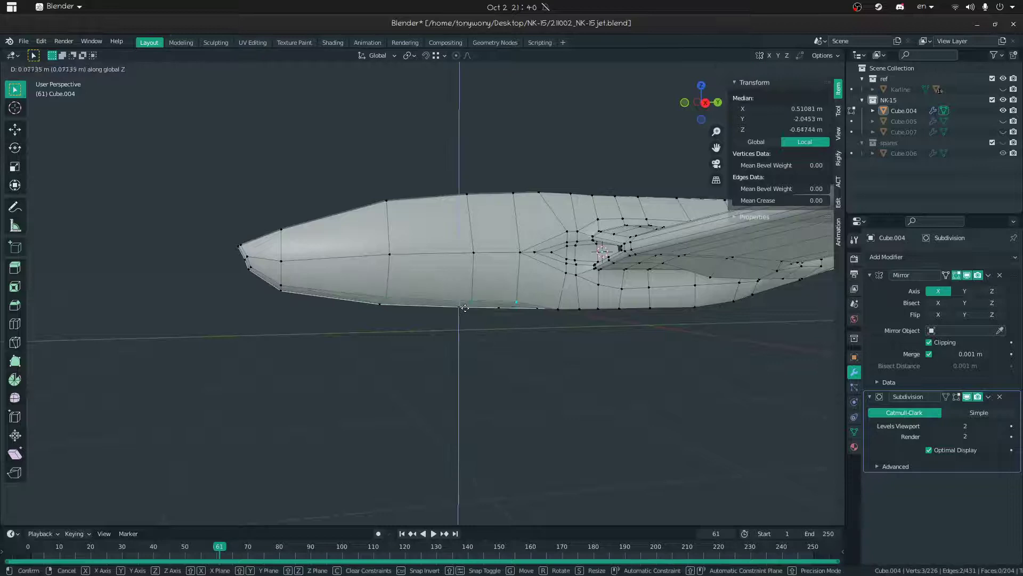
- Adjust the height of the lower fuselage vertices along Z again and check the smoothed belly
{"action": "key", "text": "Tab"}
{"action": "key", "text": "shift+grave"}
{"action": "left_click", "coordinate": [423, 293]}
{"action": "key", "text": "z"}
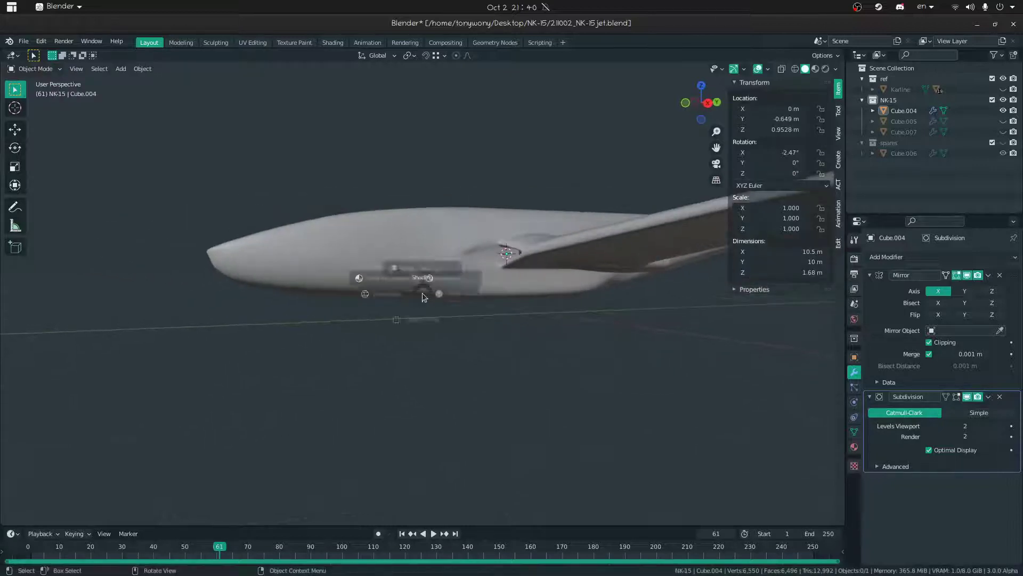
{"action": "key", "text": "Tab"}
{"action": "key", "text": "g"}
{"action": "key", "text": "z"}
{"action": "left_click", "coordinate": [331, 289]}
{"action": "key", "text": "Tab"}
- Inspect the smoothed jet from the tail, above and the wing side
{"action": "middle_click_drag", "start_coordinate": [326, 287], "coordinate": [286, 270]}
{"action": "scroll", "coordinate": [285, 269], "scroll_direction": "down", "scroll_amount": 10}
{"action": "scroll", "coordinate": [570, 283], "scroll_direction": "up", "scroll_amount": 10}
{"action": "middle_click_drag", "start_coordinate": [569, 283], "coordinate": [538, 323]}
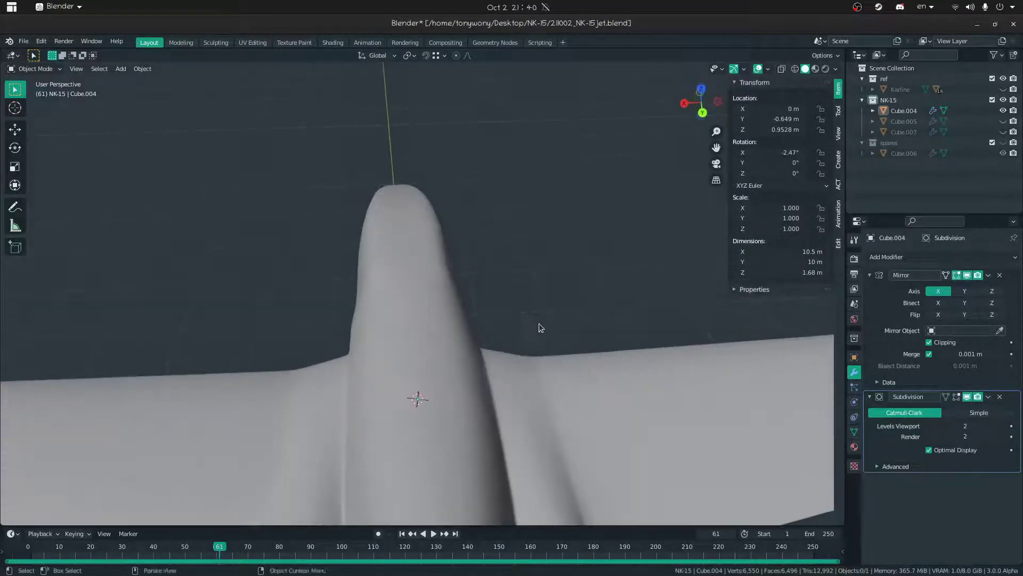
{"action": "key", "text": "shift+grave"}
{"action": "key", "text": "s"}
{"action": "left_click", "coordinate": [423, 293]}
{"action": "middle_click_drag", "start_coordinate": [422, 293], "coordinate": [601, 258]}
{"action": "key", "text": "shift+grave"}
{"action": "key", "text": "w"}
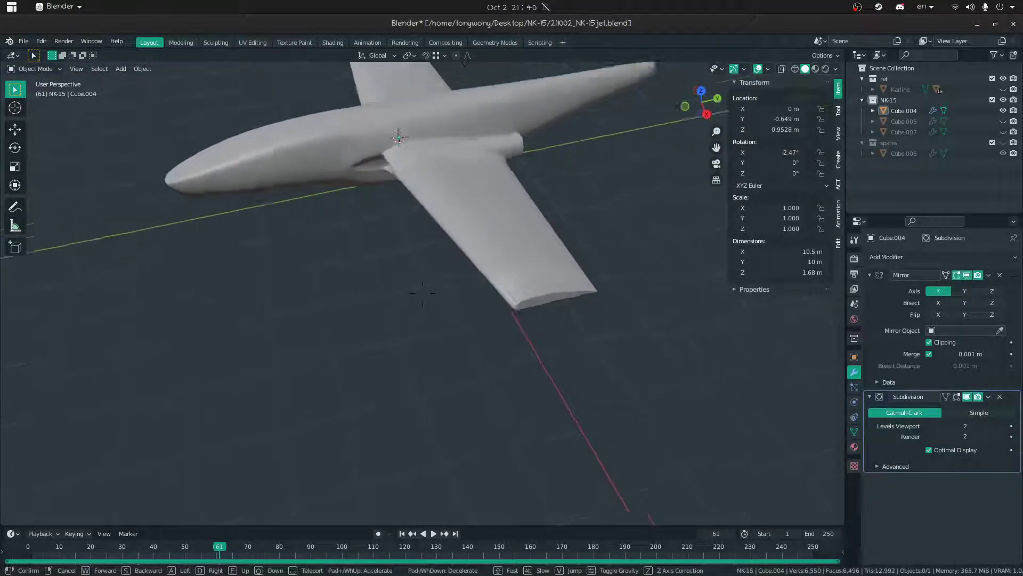
{"action": "left_click", "coordinate": [661, 282]}
- Examine the smoothed intake opening at the wing root up close
{"action": "middle_click_drag", "start_coordinate": [512, 293], "coordinate": [552, 279]}
{"action": "key", "text": "ctrl+Tab"}
{"action": "left_click", "coordinate": [474, 282]}
{"action": "middle_click_drag", "start_coordinate": [473, 282], "coordinate": [618, 248]}
{"action": "key", "text": "shift+grave"}
{"action": "key", "text": "w"}
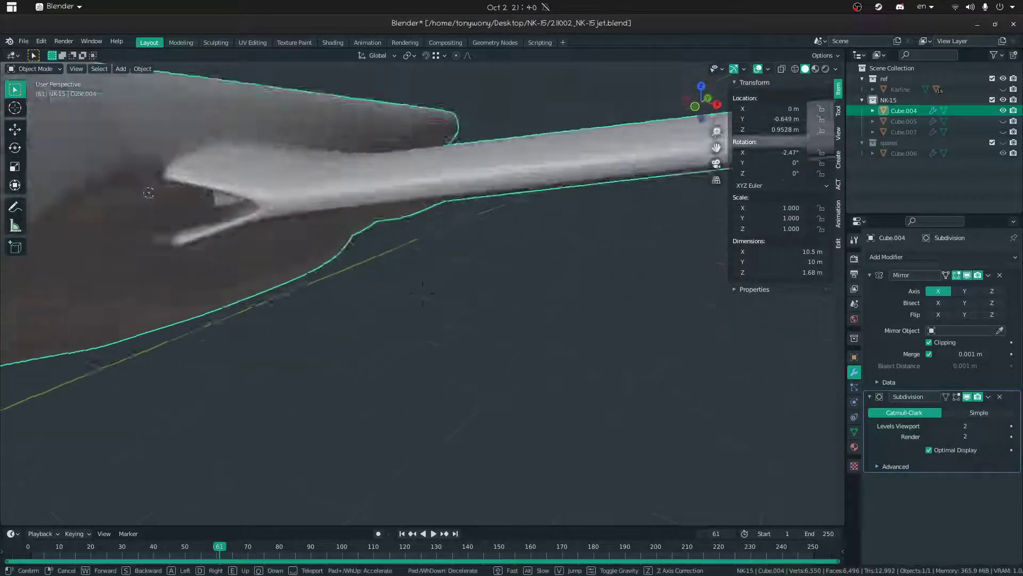
{"action": "left_click", "coordinate": [423, 293]}
{"action": "middle_click_drag", "start_coordinate": [416, 297], "coordinate": [481, 307]}
- Knife-cut an edge across the intake's inner wall, from its middle vertex up to the upper lip
{"action": "key", "text": "Tab"}
{"action": "key", "text": "shift+grave"}
{"action": "key", "text": "w"}
{"action": "left_click", "coordinate": [423, 292]}
{"action": "mouse_move", "coordinate": [423, 292]}
{"action": "middle_mouse_down"}
{"action": "mouse_move", "coordinate": [406, 298]}
{"action": "mouse_move", "coordinate": [427, 295]}
{"action": "middle_mouse_up"}
{"action": "middle_click_drag", "start_coordinate": [424, 244], "coordinate": [425, 246]}
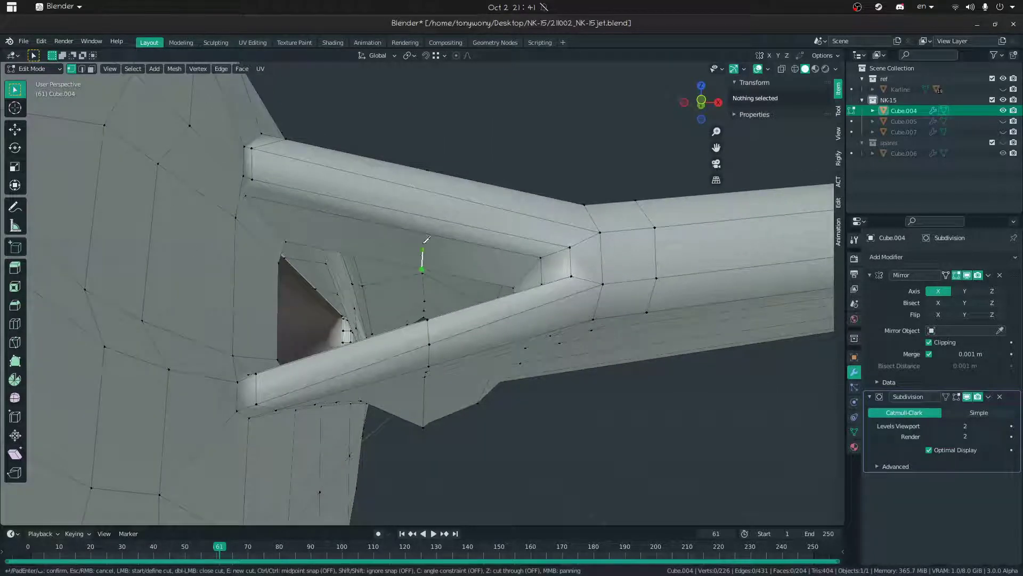
{"action": "key", "text": "Return"}
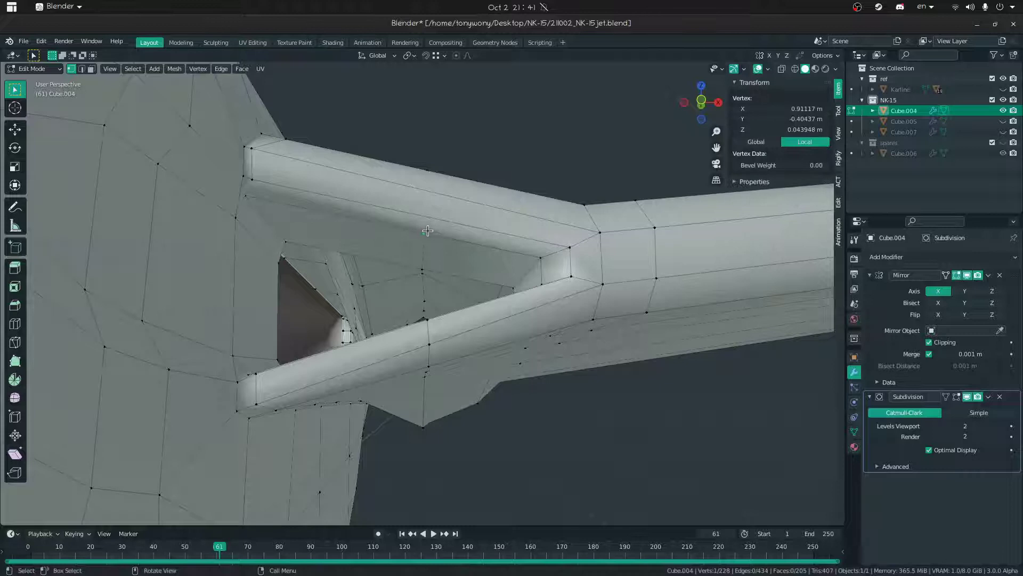
- Extend the cut over the intake's upper lip to the wing's top edge line and slide it into alignment
{"action": "middle_click_drag", "start_coordinate": [426, 230], "coordinate": [420, 226]}
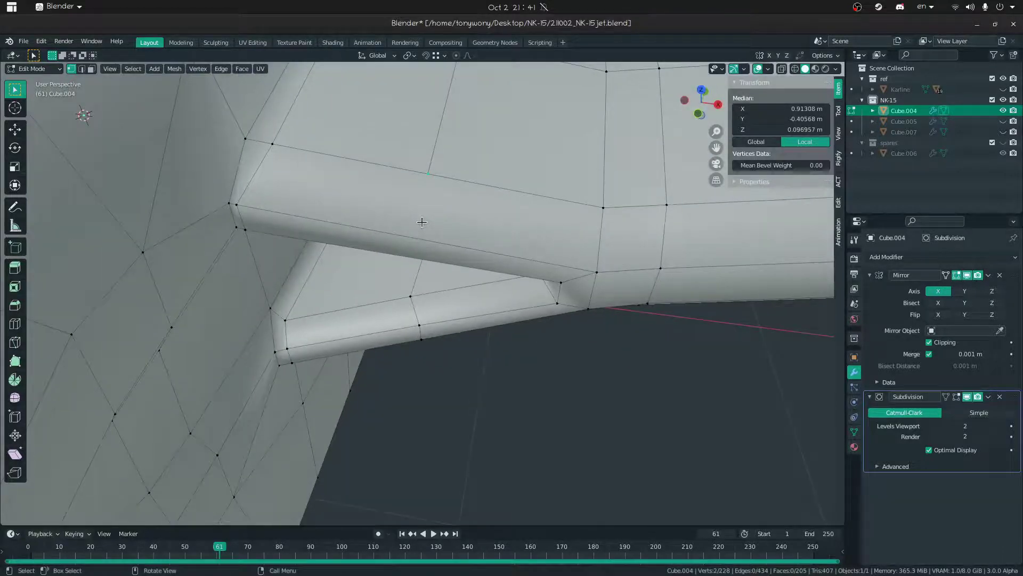
{"action": "middle_click_drag", "start_coordinate": [414, 273], "coordinate": [456, 225]}
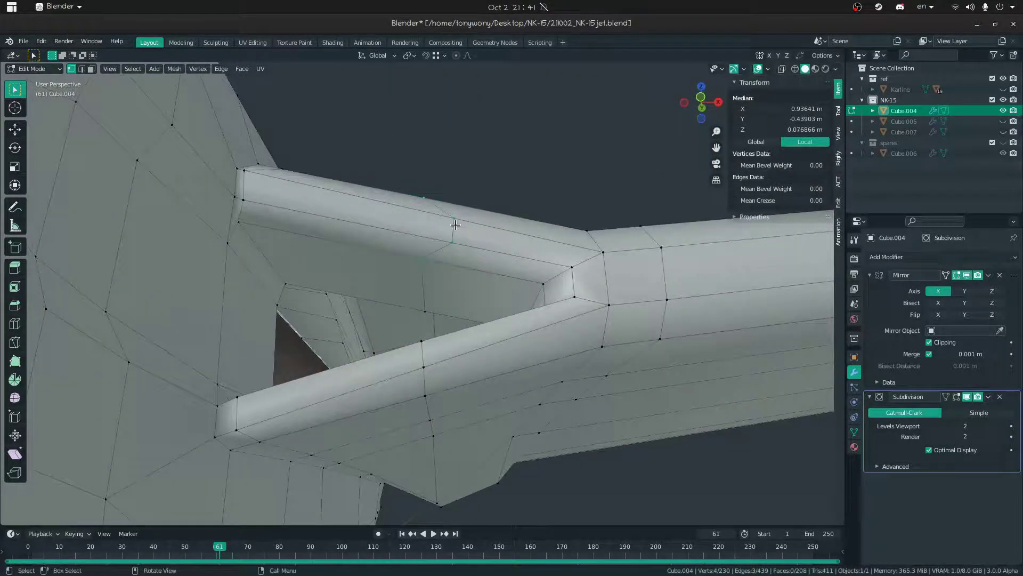
{"action": "left_click", "coordinate": [446, 234], "text": "ctrl"}
{"action": "key", "text": "g"}
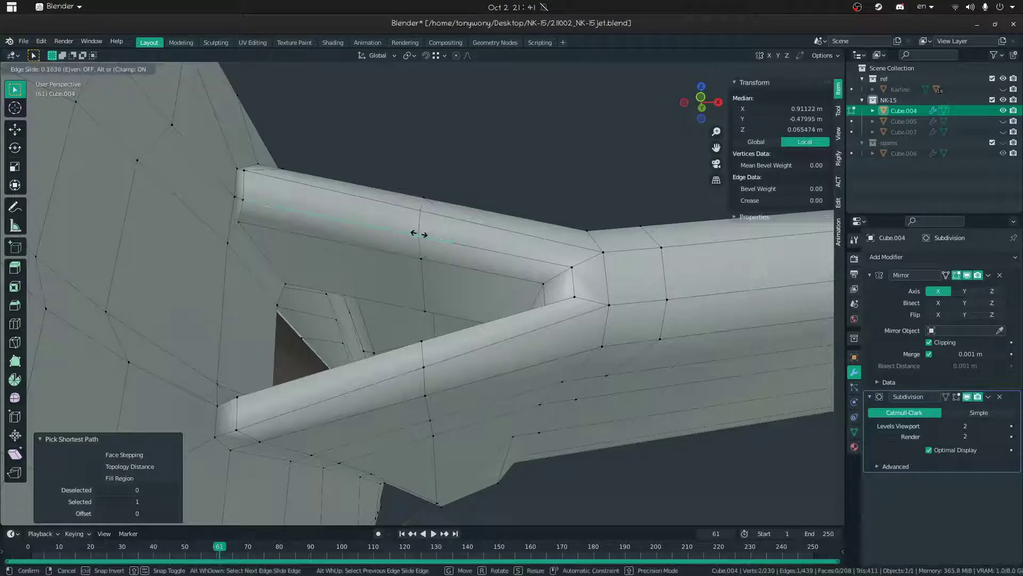
{"action": "left_click", "coordinate": [419, 234]}
- Inspect the smoothed intake and the complete jet alongside its other parts and the reference figure
{"action": "key", "text": "Tab"}
{"action": "middle_click_drag", "start_coordinate": [419, 234], "coordinate": [421, 290]}
{"action": "key", "text": "shift+grave"}
{"action": "key", "text": "s"}
{"action": "left_click", "coordinate": [423, 294]}
{"action": "scroll", "coordinate": [422, 296], "scroll_direction": "down", "scroll_amount": 5}
{"action": "middle_click_drag", "start_coordinate": [555, 355], "coordinate": [269, 329]}
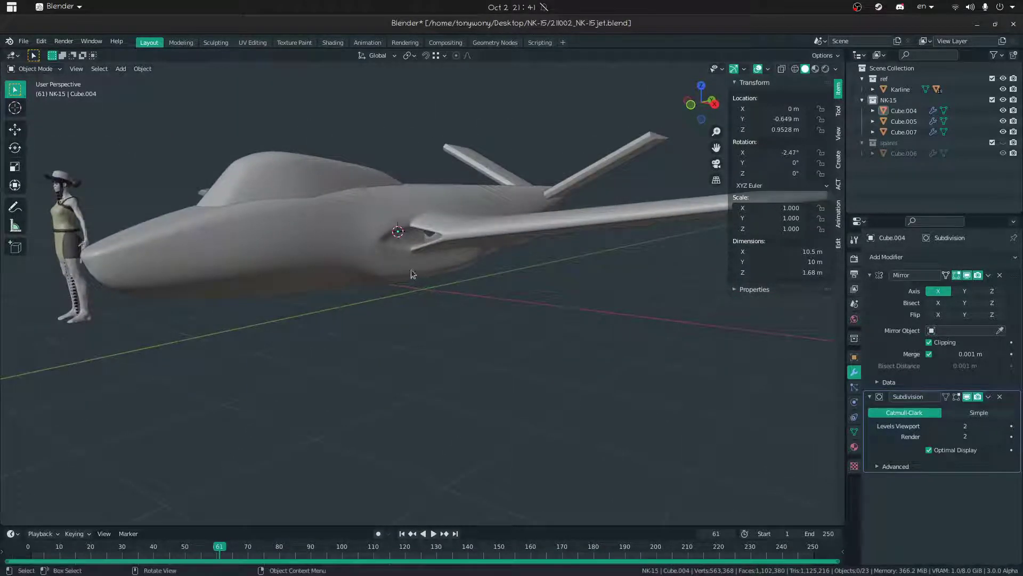
- Isolate the fuselage and dissolve the spanwise edge loop running over the fuselage and along the middle of the wing
{"action": "left_click", "coordinate": [375, 237]}
{"action": "middle_click_drag", "start_coordinate": [430, 210], "coordinate": [410, 285]}
{"action": "key", "text": "Tab"}
{"action": "key", "text": "2"}
{"action": "left_click", "coordinate": [409, 299], "text": "alt"}
{"action": "key", "text": "x"}
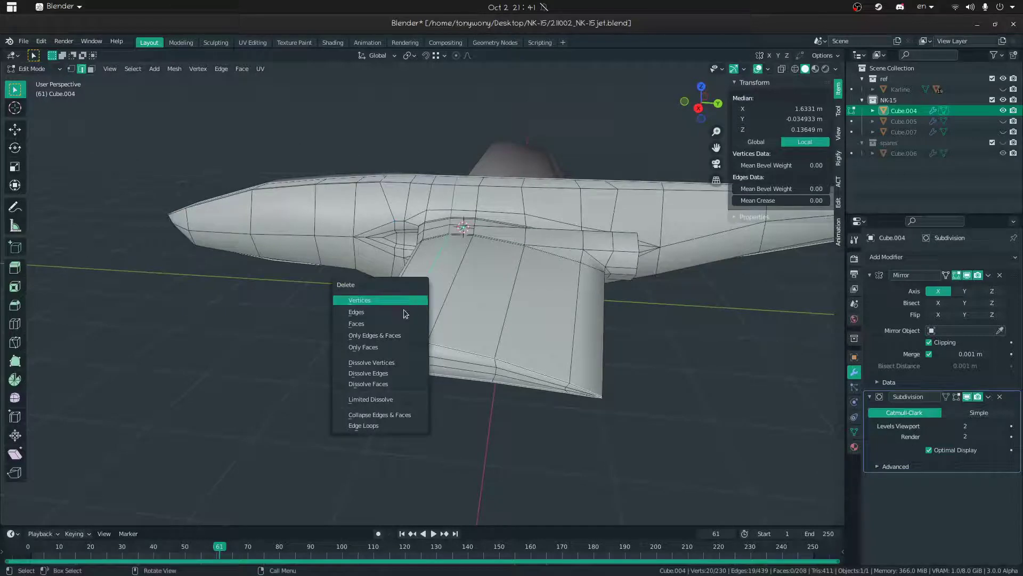
{"action": "left_click", "coordinate": [396, 372]}
{"action": "key", "text": "ctrl+Tab"}
{"action": "middle_click_drag", "start_coordinate": [403, 272], "coordinate": [464, 249]}
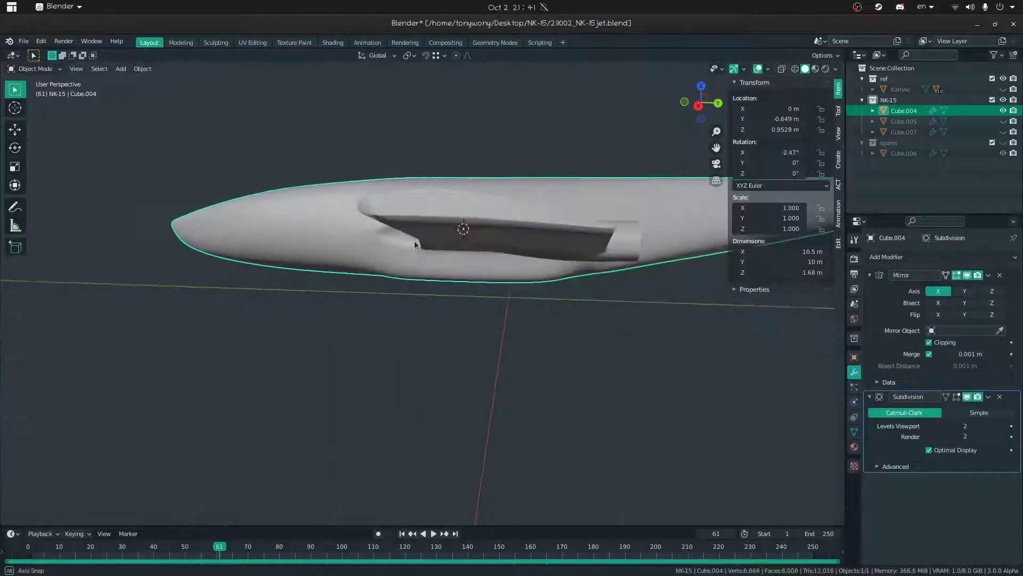
- Dissolve the other spanwise edge loop, closer to the wing's trailing edge, and check the smoothed shape
{"action": "key", "text": "ctrl+Tab"}
{"action": "key", "text": "Tab"}
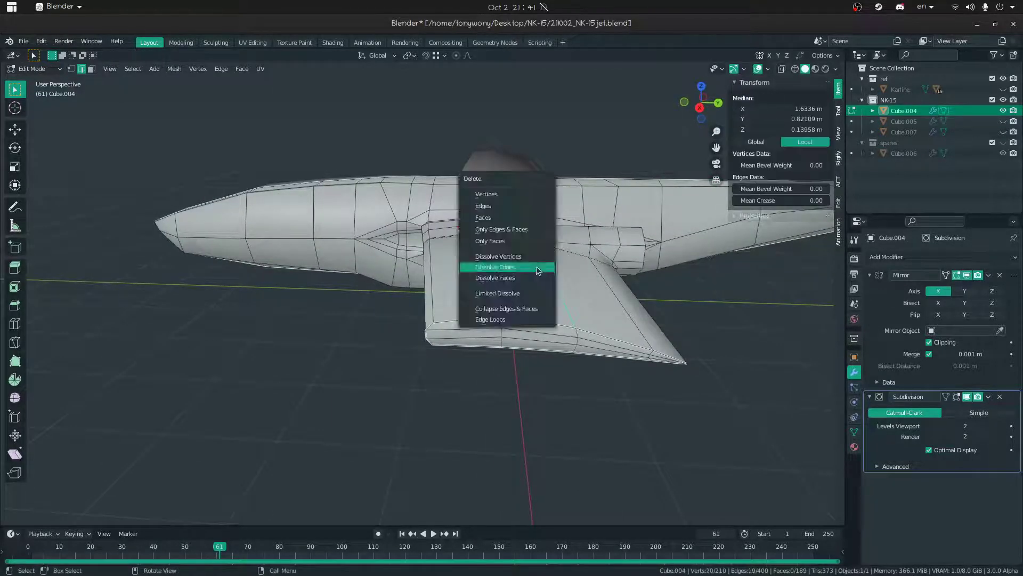
{"action": "left_click", "coordinate": [537, 268]}
{"action": "middle_click_drag", "start_coordinate": [536, 270], "coordinate": [420, 344]}
{"action": "key", "text": "Tab"}
{"action": "key", "text": "Tab"}
{"action": "key", "text": "Tab"}
- Dissolve the vertical edge ring around the fuselage ahead of the air intake
{"action": "middle_click_drag", "start_coordinate": [487, 359], "coordinate": [308, 208]}
{"action": "left_click", "coordinate": [307, 209], "text": "alt"}
{"action": "key", "text": "x"}
{"action": "left_click", "coordinate": [307, 209]}
{"action": "key", "text": "Tab"}
{"action": "key", "text": "Tab"}
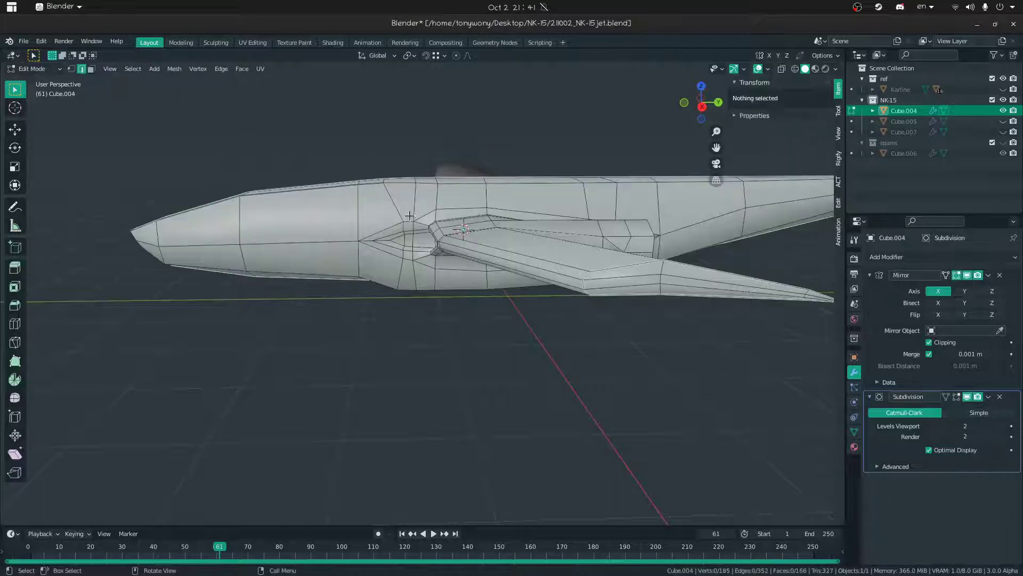
- Dissolve the surplus edge loop crossing the fuselage side at the intake and inspect the smoothed body
{"action": "left_click", "coordinate": [395, 201], "text": "alt"}
{"action": "key", "text": "x"}
{"action": "left_click", "coordinate": [395, 201]}
{"action": "key", "text": "Tab"}
{"action": "middle_click_drag", "start_coordinate": [393, 202], "coordinate": [341, 221]}
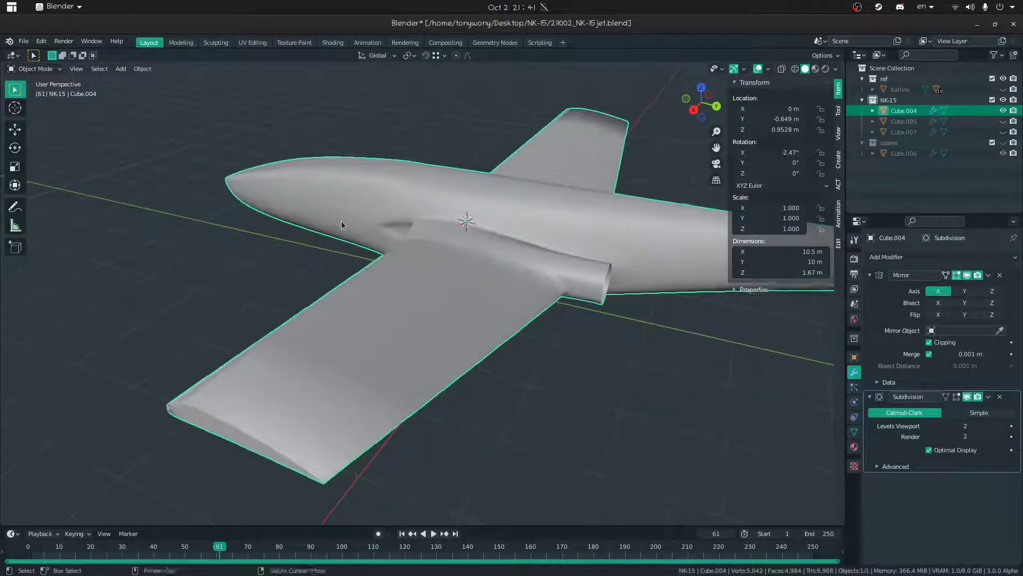
- Edge-slide the short lengthwise edge on the upper fuselage just ahead of the wing root into a smoother line
{"action": "key", "text": "Tab"}
{"action": "key", "text": "shift+grave"}
{"action": "key", "text": "a"}
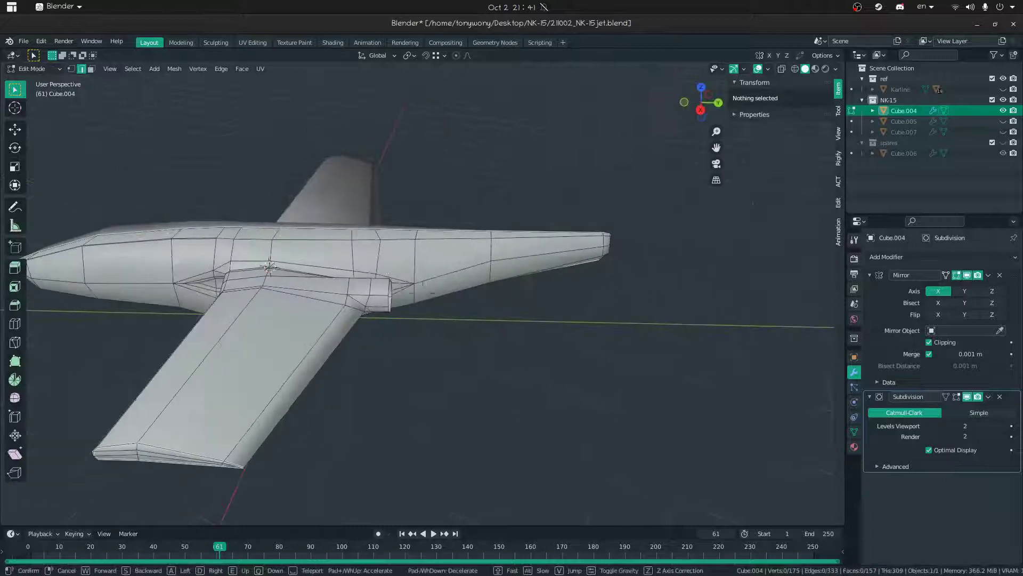
{"action": "left_click", "coordinate": [378, 256], "text": "alt"}
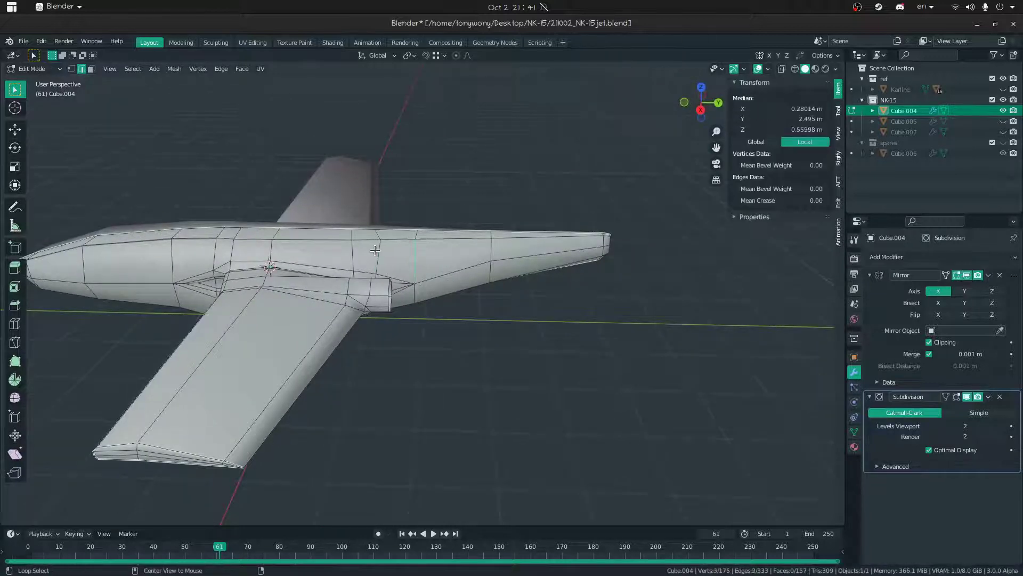
{"action": "middle_click_drag", "start_coordinate": [334, 255], "coordinate": [326, 285]}
{"action": "left_click", "coordinate": [318, 219]}
{"action": "middle_click_drag", "start_coordinate": [319, 222], "coordinate": [358, 209]}
{"action": "key", "text": "shift+grave"}
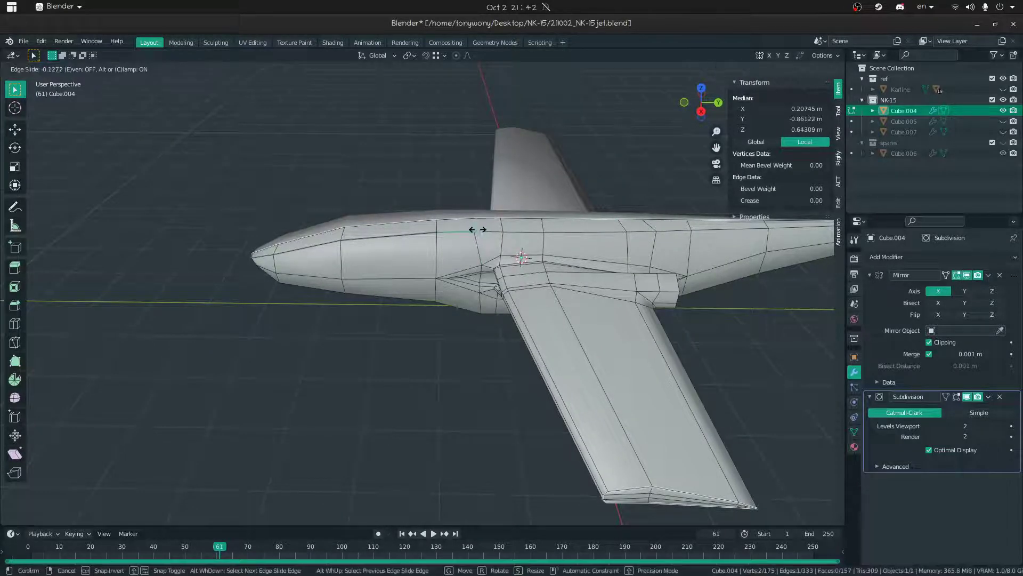
{"action": "left_click", "coordinate": [478, 229]}
- Edge-slide the matching short lengthwise edge on the fuselage's underside and check the smoothed result
{"action": "middle_click_drag", "start_coordinate": [478, 229], "coordinate": [491, 284]}
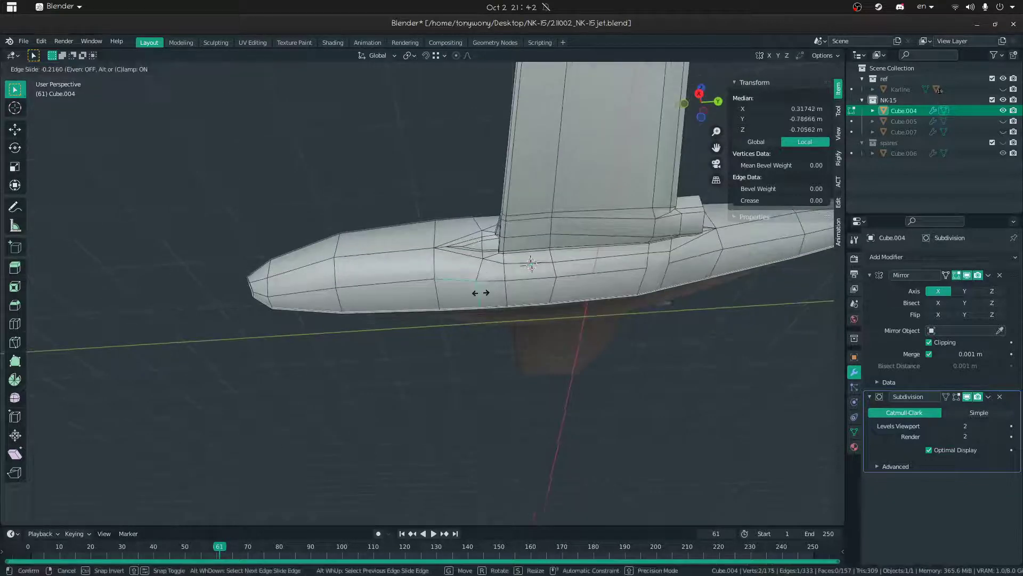
{"action": "left_click", "coordinate": [483, 291]}
{"action": "key", "text": "Tab"}
{"action": "middle_click_drag", "start_coordinate": [397, 299], "coordinate": [530, 315]}
- Add a lengthwise loop cut around the fuselage beside its centreline
{"action": "key", "text": "Tab"}
{"action": "left_click", "coordinate": [577, 261]}
{"action": "middle_click_drag", "start_coordinate": [577, 258], "coordinate": [583, 271]}
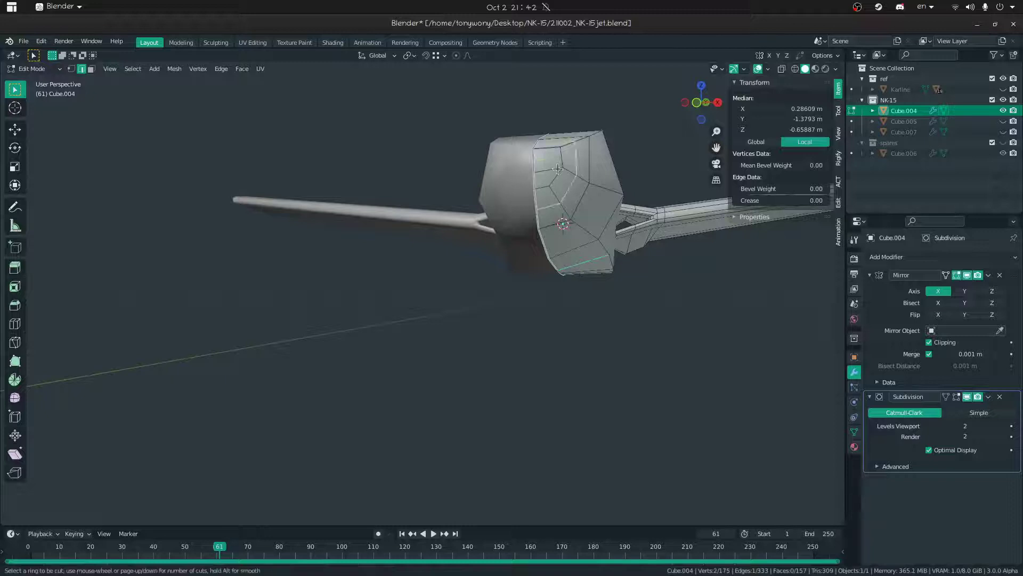
{"action": "middle_click_drag", "start_coordinate": [595, 270], "coordinate": [382, 297]}
{"action": "left_click", "coordinate": [556, 275]}
- Connect two vertices across the five-sided face at the rear of the lower fuselage face row beneath the wing
{"action": "scroll", "coordinate": [449, 224], "scroll_direction": "up", "scroll_amount": 3}
{"action": "key", "text": "3"}
{"action": "left_click", "coordinate": [374, 248]}
{"action": "middle_click_drag", "start_coordinate": [375, 248], "coordinate": [420, 265]}
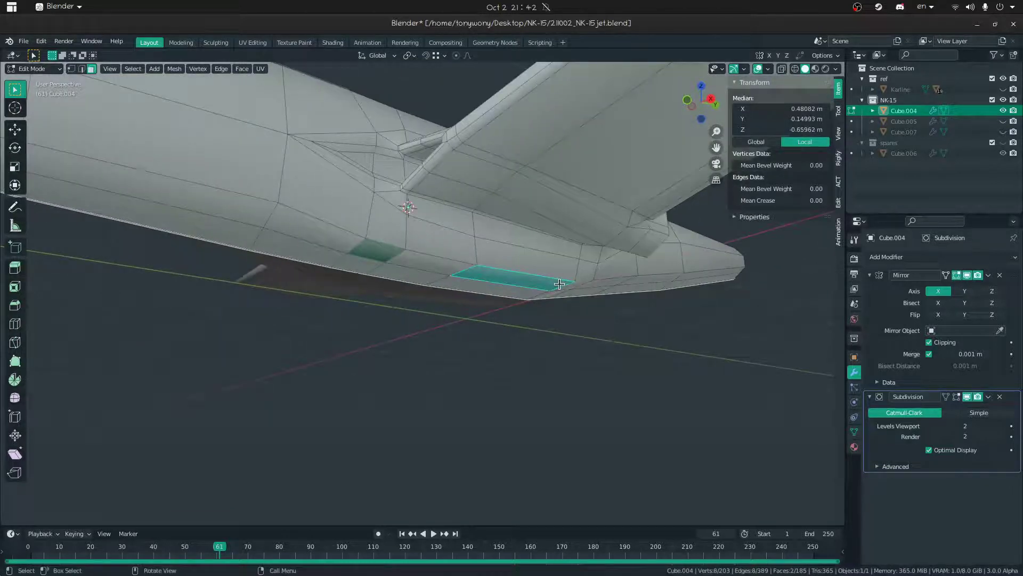
{"action": "middle_click_drag", "start_coordinate": [574, 277], "coordinate": [379, 267]}
{"action": "left_click", "coordinate": [626, 265], "text": "ctrl"}
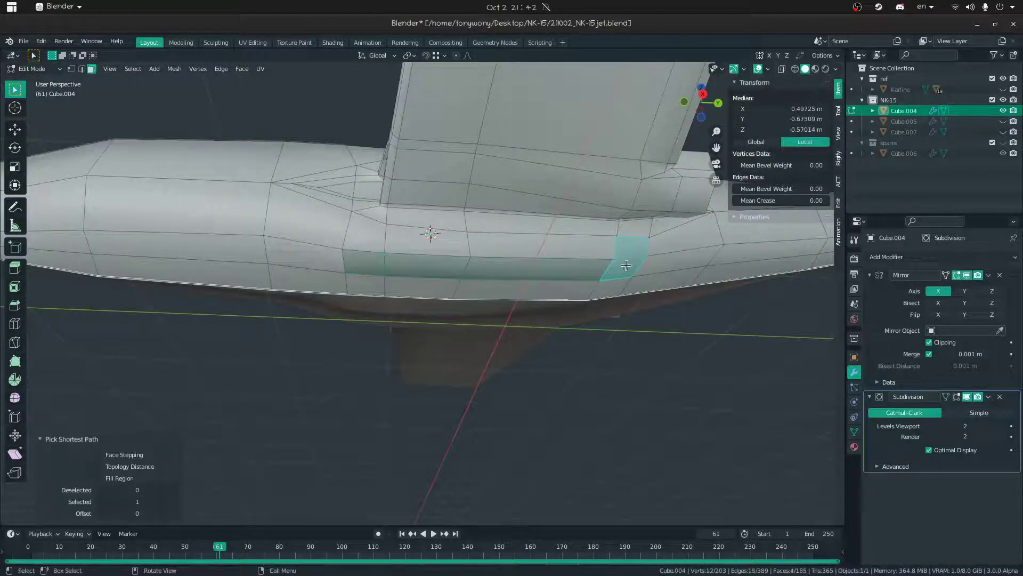
{"action": "left_click", "coordinate": [610, 257]}
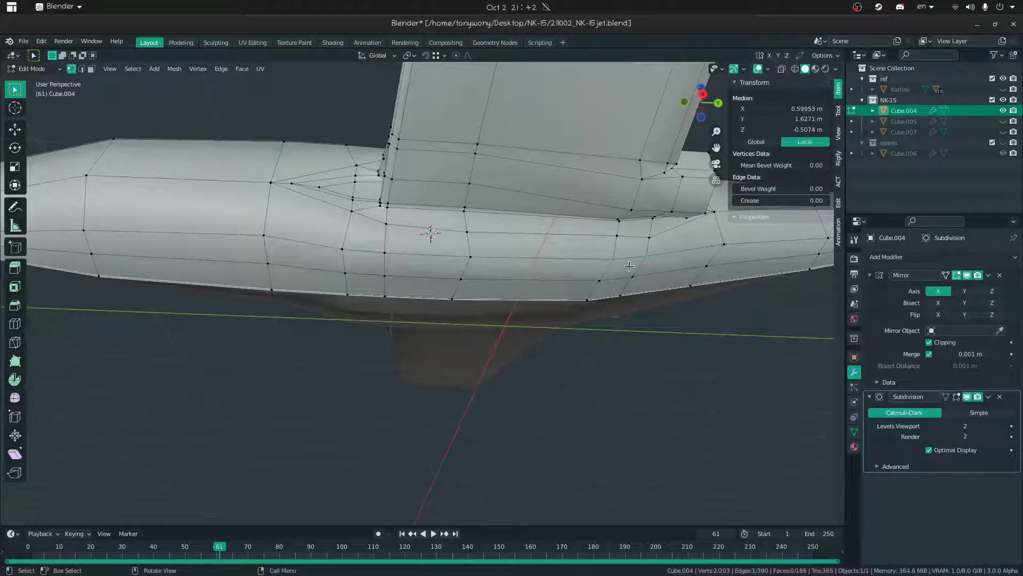
- Select the row of five faces along the lower fuselage beneath the wing and move it downward
{"action": "left_click", "coordinate": [623, 266]}
{"action": "left_click", "coordinate": [364, 261], "text": "ctrl"}
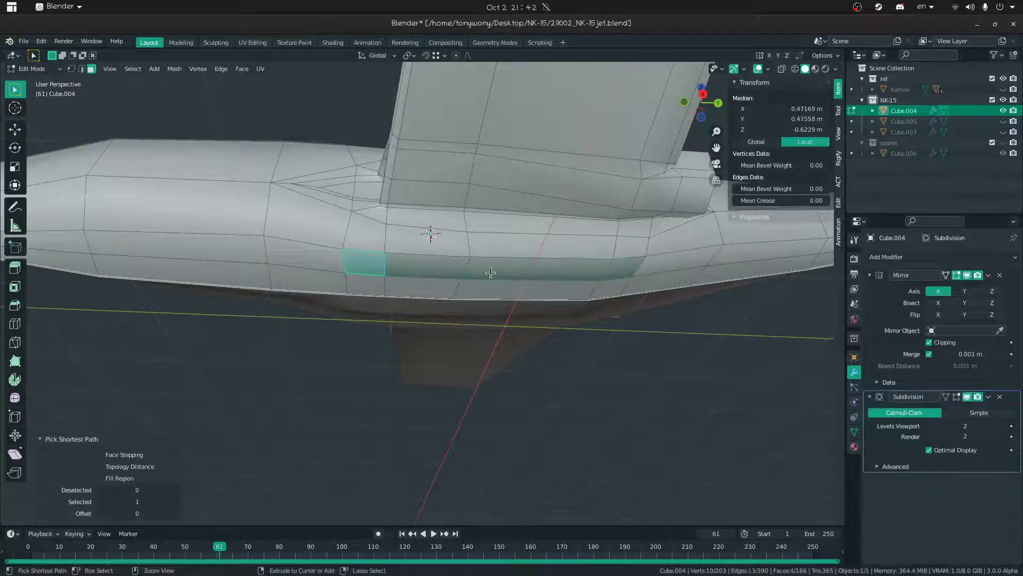
{"action": "left_click", "coordinate": [655, 268]}
{"action": "key", "text": "ctrl+Tab"}
{"action": "middle_click_drag", "start_coordinate": [453, 269], "coordinate": [558, 293]}
{"action": "key", "text": "shift+grave"}
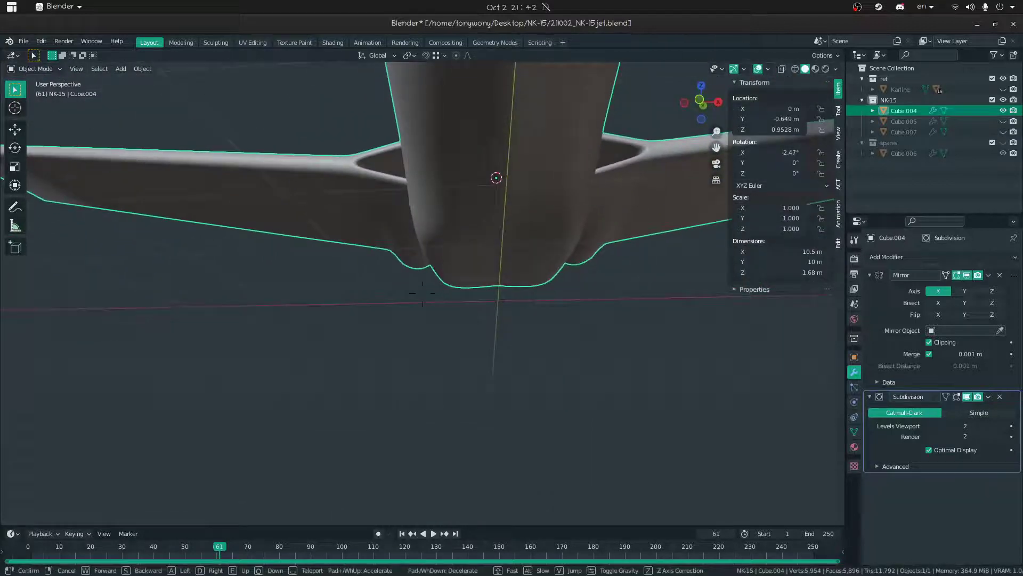
{"action": "key", "text": "s"}
{"action": "left_click", "coordinate": [423, 293]}
{"action": "middle_click_drag", "start_coordinate": [484, 345], "coordinate": [415, 303]}
{"action": "key", "text": "Tab"}
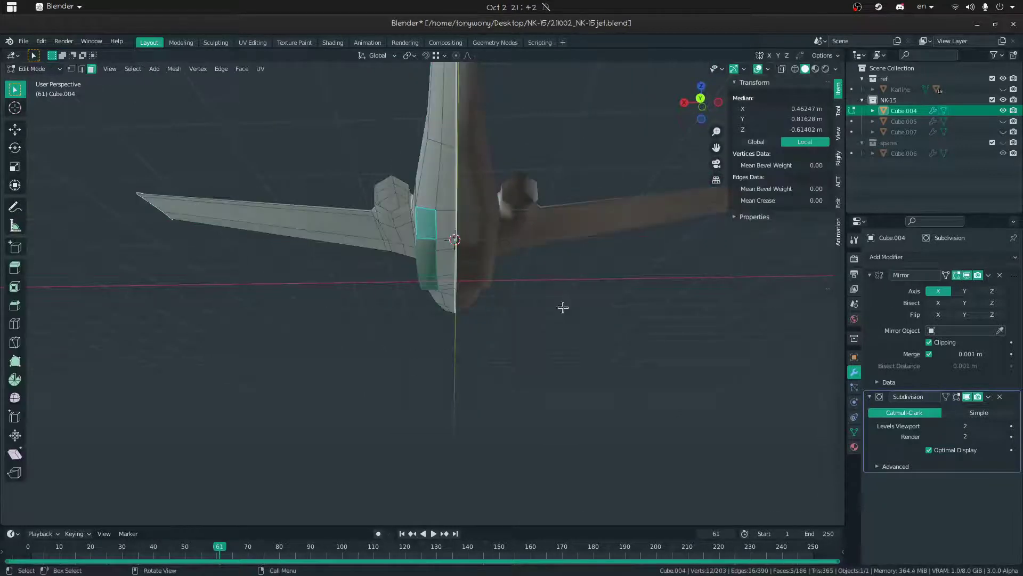
{"action": "left_click", "coordinate": [564, 309]}
- Reposition the end edges of the lower fuselage face row beneath the wing and check the smoothed underside
{"action": "key", "text": "ctrl+Tab"}
{"action": "middle_click_drag", "start_coordinate": [401, 269], "coordinate": [427, 315]}
{"action": "key", "text": "shift+grave"}
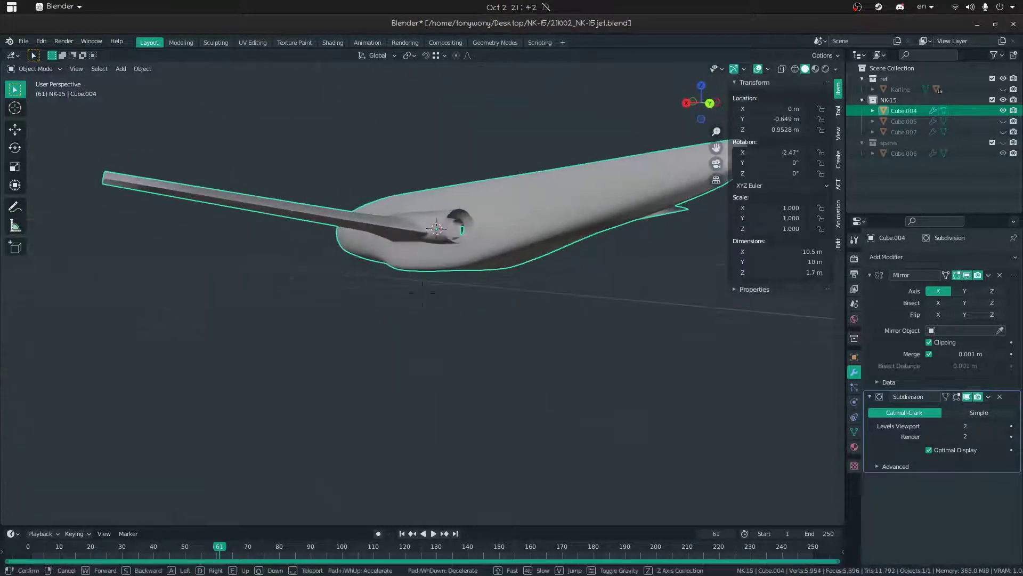
{"action": "key", "text": "w"}
{"action": "left_click", "coordinate": [602, 327]}
{"action": "key", "text": "Tab"}
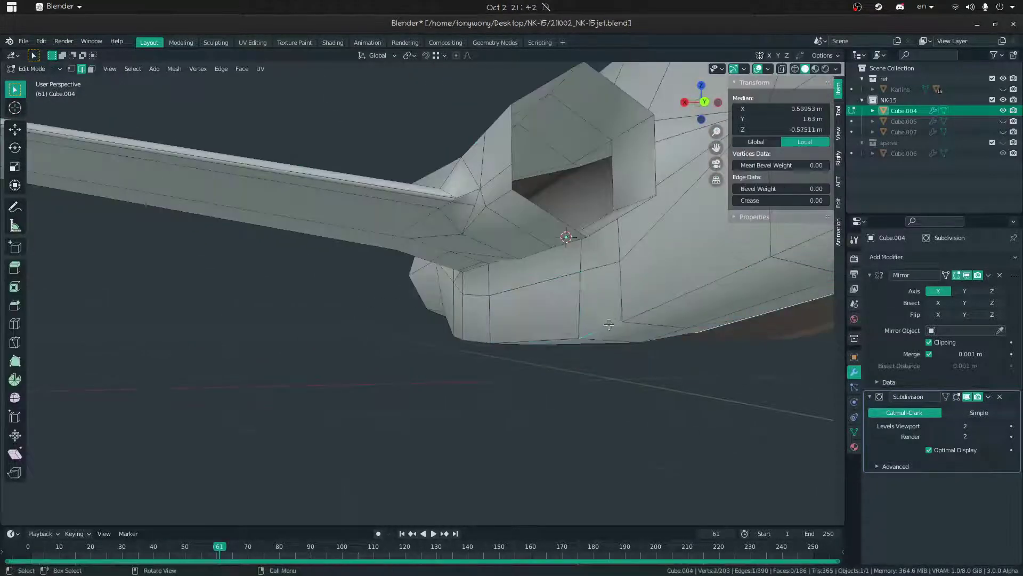
{"action": "middle_click_drag", "start_coordinate": [609, 324], "coordinate": [678, 290]}
{"action": "left_click", "coordinate": [339, 389], "text": "shift"}
{"action": "key", "text": "g"}
{"action": "left_click", "coordinate": [445, 392]}
{"action": "key", "text": "ctrl+Tab"}
{"action": "middle_click_drag", "start_coordinate": [379, 370], "coordinate": [477, 389]}
{"action": "key", "text": "ctrl+Tab"}
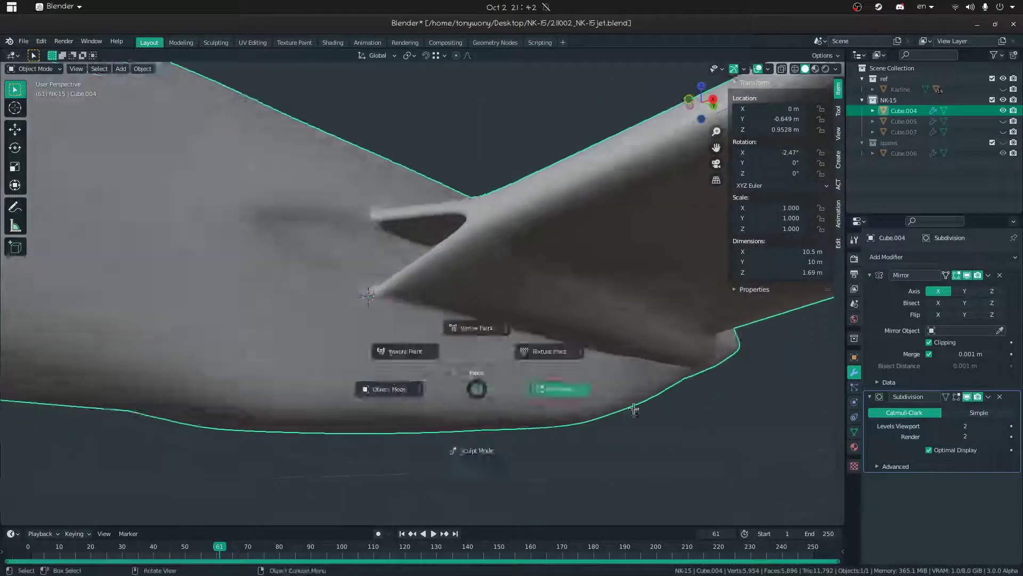
- Adjust the height of the lower fuselage vertex just ahead of the wing root and inspect the belly contour
{"action": "key", "text": "1"}
{"action": "left_click", "coordinate": [302, 384]}
{"action": "key", "text": "g"}
{"action": "key", "text": "z"}
{"action": "left_click", "coordinate": [302, 386]}
{"action": "key", "text": "ctrl+Tab"}
{"action": "key", "text": "shift+grave"}
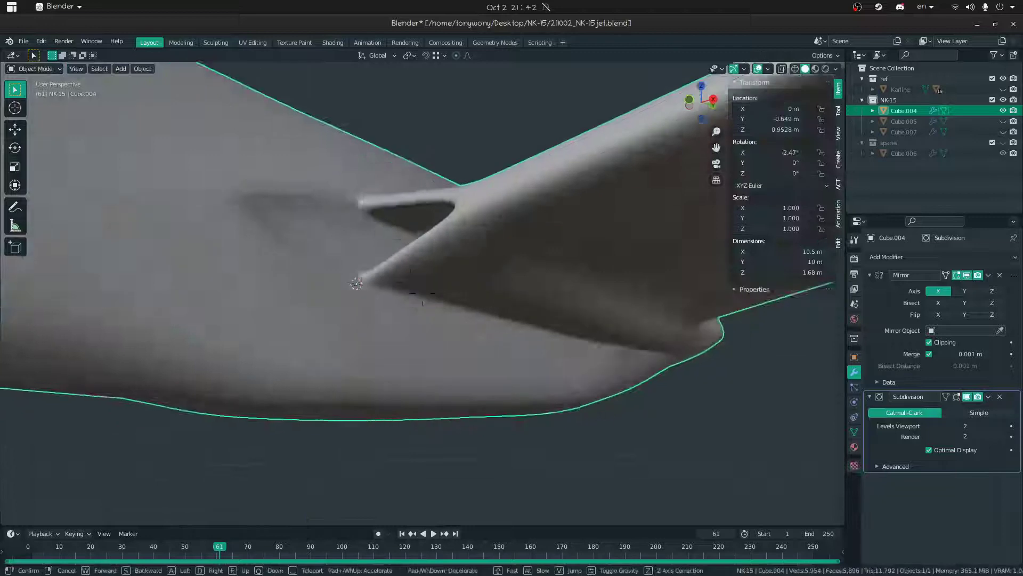
{"action": "key", "text": "s"}
{"action": "left_click", "coordinate": [423, 293]}
{"action": "left_click", "coordinate": [530, 362]}
{"action": "middle_click_drag", "start_coordinate": [530, 363], "coordinate": [534, 291]}
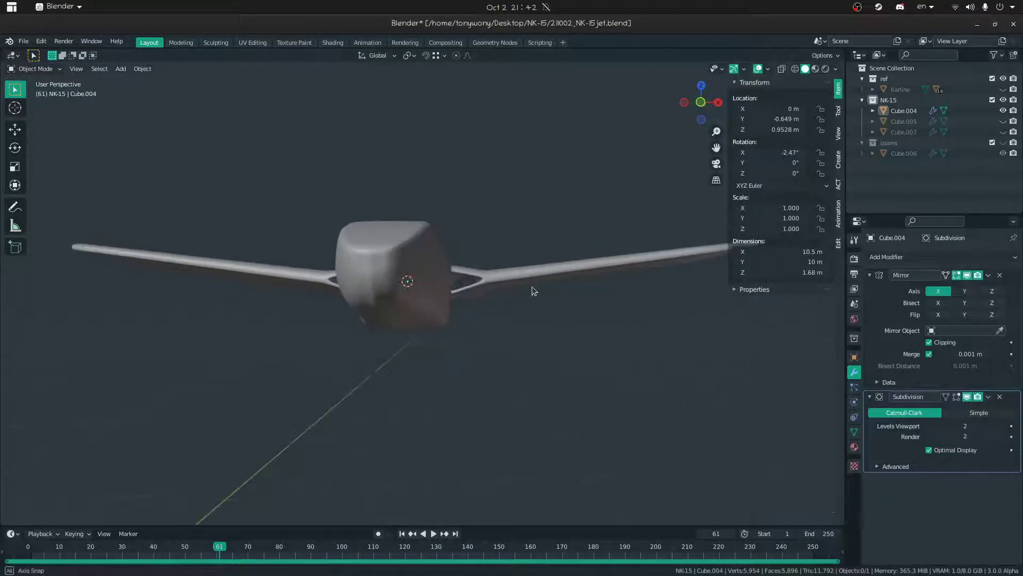
- Select the path of three vertices beside the centreline under the nose and reposition them
{"action": "key", "text": "Tab"}
{"action": "scroll", "coordinate": [416, 277], "scroll_direction": "up", "scroll_amount": 4}
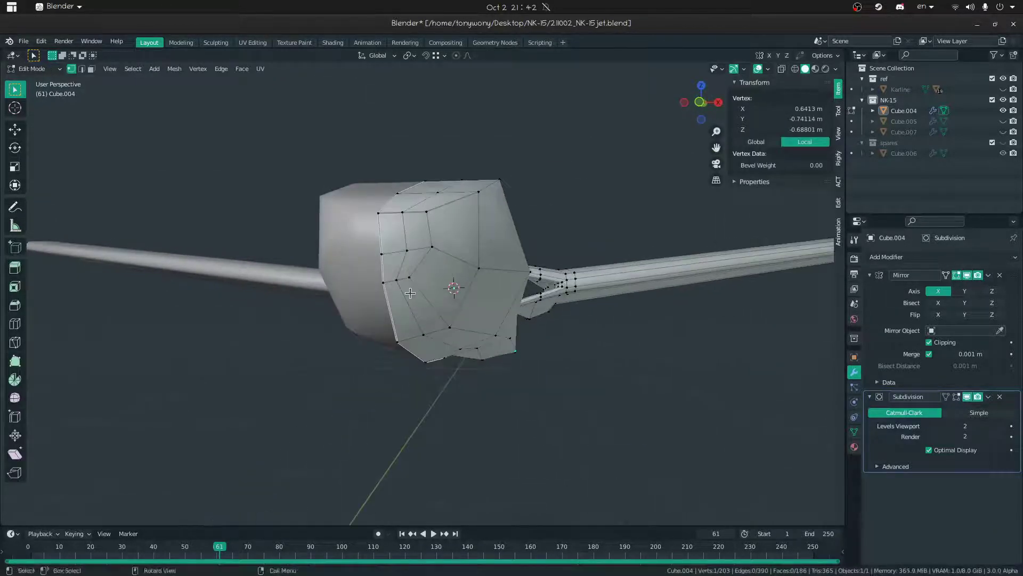
{"action": "middle_click_drag", "start_coordinate": [425, 263], "coordinate": [409, 297]}
{"action": "left_click", "coordinate": [414, 322]}
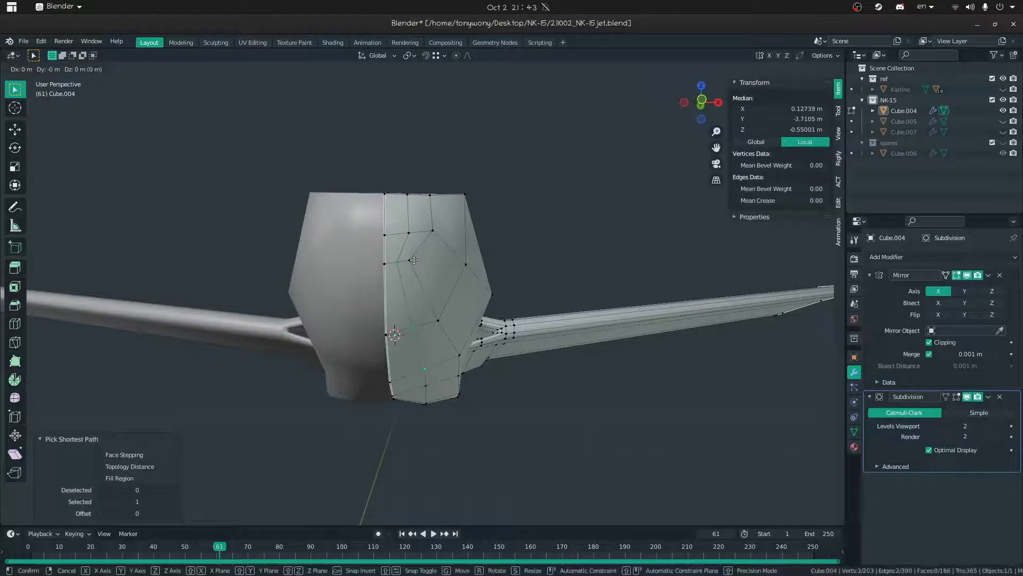
{"action": "left_click", "coordinate": [415, 263]}
{"action": "key", "text": "Tab"}
{"action": "middle_click_drag", "start_coordinate": [374, 262], "coordinate": [376, 284]}
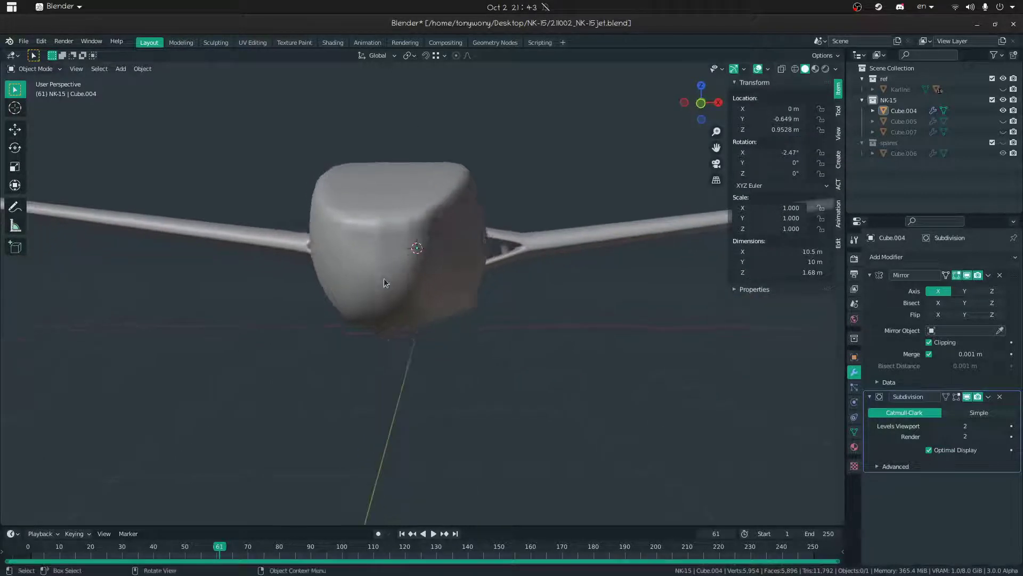
- Move the three vertices across the blunt nose tip slightly forward to round the nose profile
{"action": "key", "text": "Tab"}
{"action": "middle_click_drag", "start_coordinate": [391, 228], "coordinate": [635, 249]}
{"action": "middle_click_drag", "start_coordinate": [363, 260], "coordinate": [479, 248]}
{"action": "left_click", "coordinate": [336, 260], "text": "ctrl"}
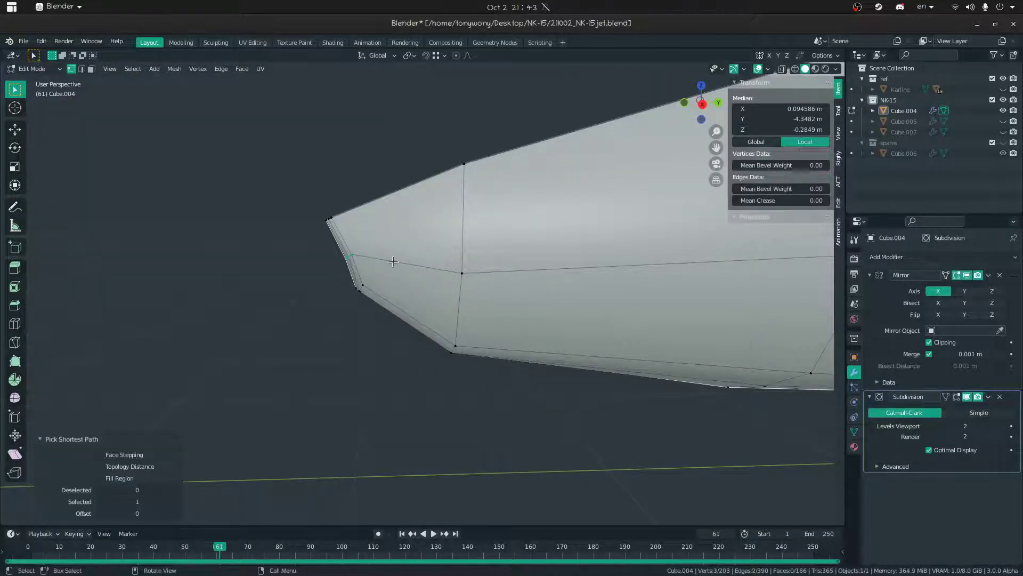
{"action": "left_click", "coordinate": [380, 263]}
{"action": "key", "text": "Tab"}
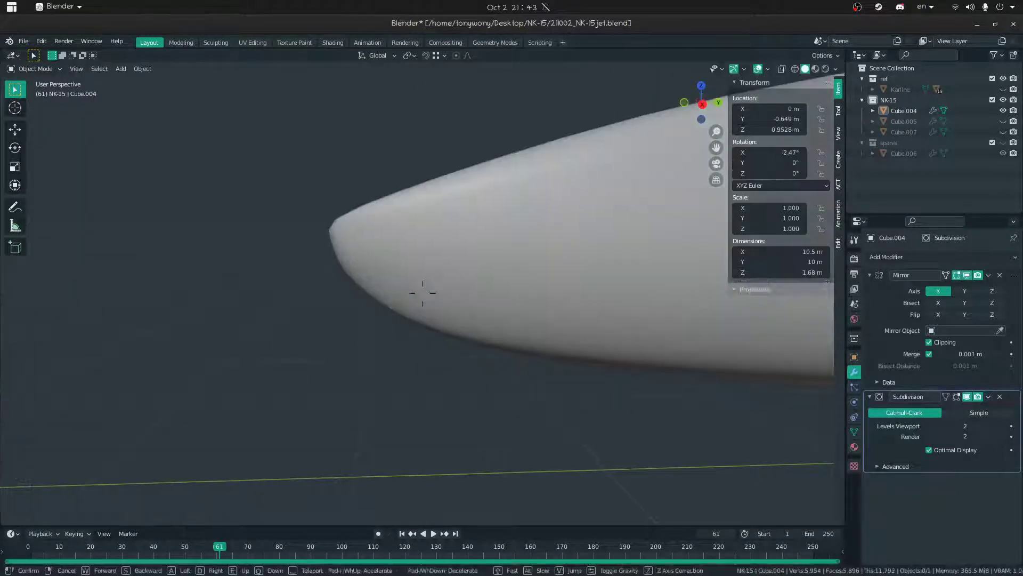
- Bring back the other jet parts and the reference figure, and inspect the complete model from several sides
{"action": "middle_click_drag", "start_coordinate": [425, 291], "coordinate": [439, 294]}
{"action": "scroll", "coordinate": [440, 294], "scroll_direction": "down", "scroll_amount": 7}
{"action": "middle_click_drag", "start_coordinate": [499, 336], "coordinate": [422, 293]}
{"action": "key", "text": "alt+h"}
{"action": "middle_click_drag", "start_coordinate": [490, 312], "coordinate": [331, 278]}
{"action": "middle_click_drag", "start_coordinate": [184, 268], "coordinate": [347, 264]}
{"action": "key", "text": "shift+grave"}
{"action": "key", "text": "w"}
{"action": "key", "text": "s"}
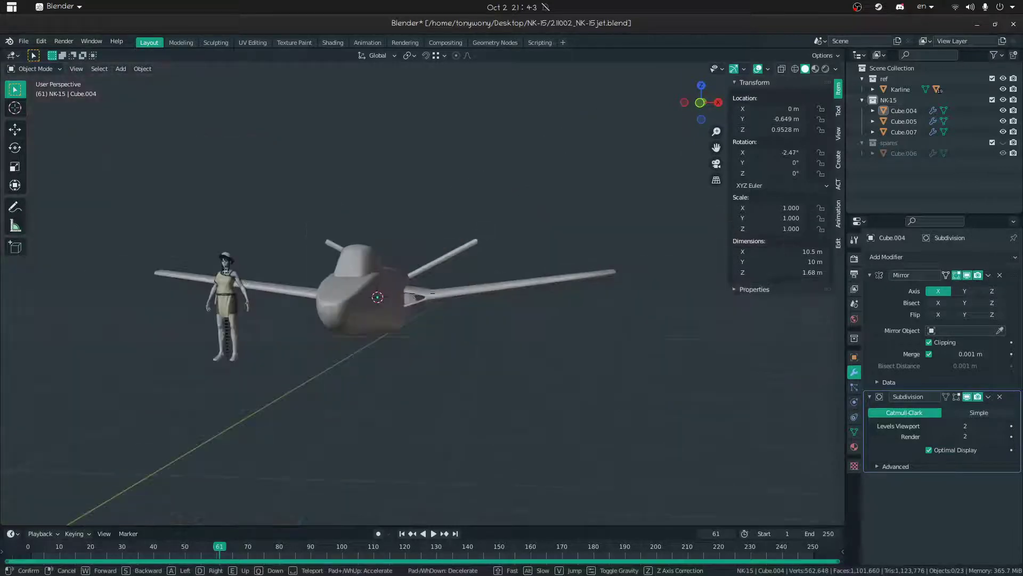
{"action": "left_click", "coordinate": [595, 396]}
{"action": "middle_click_drag", "start_coordinate": [366, 353], "coordinate": [496, 366]}
{"action": "key", "text": "shift+grave"}
{"action": "key", "text": "w"}
{"action": "key", "text": "Escape"}
- Try placing the reference figure horizontally inside the cockpit at about Y -3.7 m and scaling the canopy over it
{"action": "left_click", "coordinate": [222, 452]}
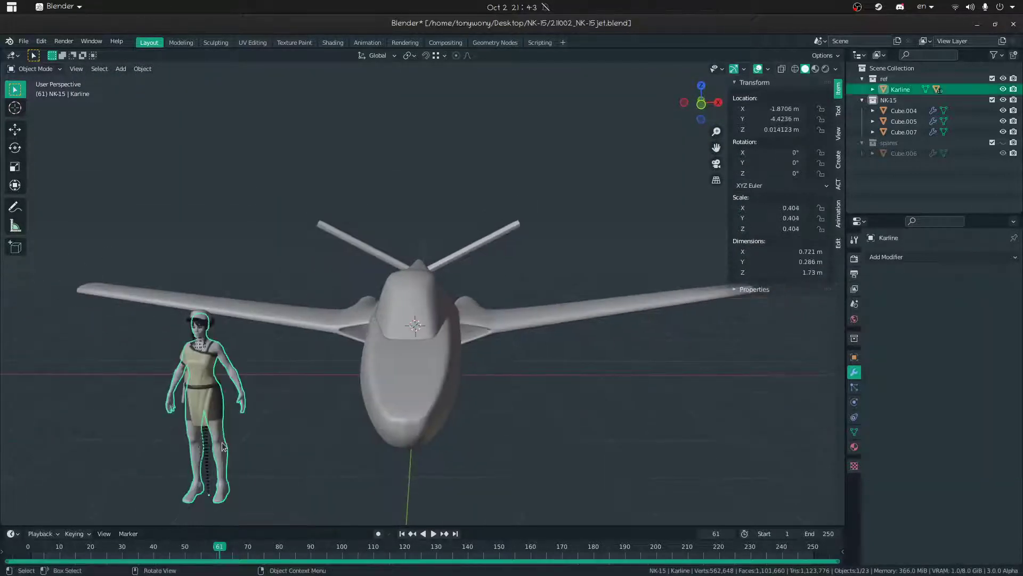
{"action": "key", "text": "g"}
{"action": "key", "text": "shift+z"}
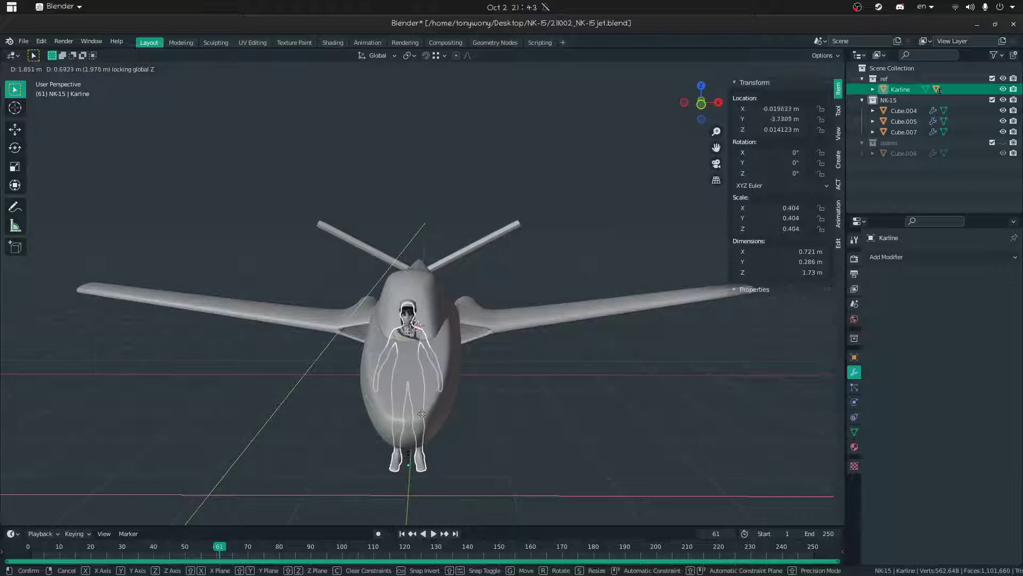
{"action": "left_click", "coordinate": [422, 414]}
{"action": "left_click", "coordinate": [422, 306]}
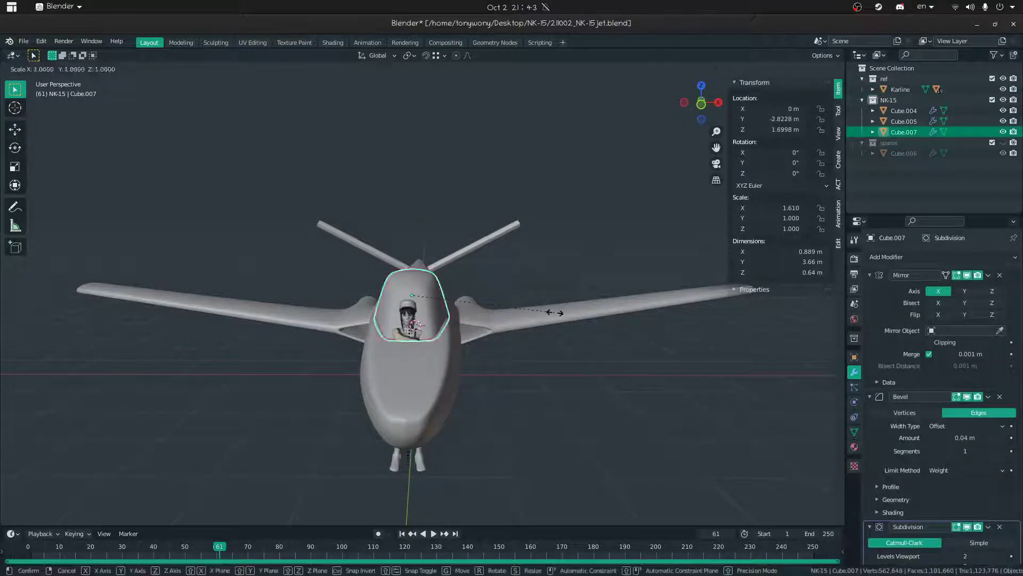
{"action": "left_click", "coordinate": [517, 312]}
- Try fitting the reference figure in the fuselage by moving it vertically and sliding it across the horizontal plane
{"action": "middle_click_drag", "start_coordinate": [504, 309], "coordinate": [467, 331]}
{"action": "left_click", "coordinate": [291, 417]}
{"action": "key", "text": "g"}
{"action": "key", "text": "z"}
{"action": "left_click", "coordinate": [350, 356]}
{"action": "key", "text": "g"}
{"action": "key", "text": "shift+z"}
{"action": "left_click", "coordinate": [260, 343]}
{"action": "left_click", "coordinate": [476, 346]}
{"action": "left_click", "coordinate": [467, 332]}
{"action": "left_click", "coordinate": [473, 426]}
- Examine the complete jet from the side and front, comparing its proportions with the reference figure
{"action": "middle_click_drag", "start_coordinate": [472, 427], "coordinate": [397, 383]}
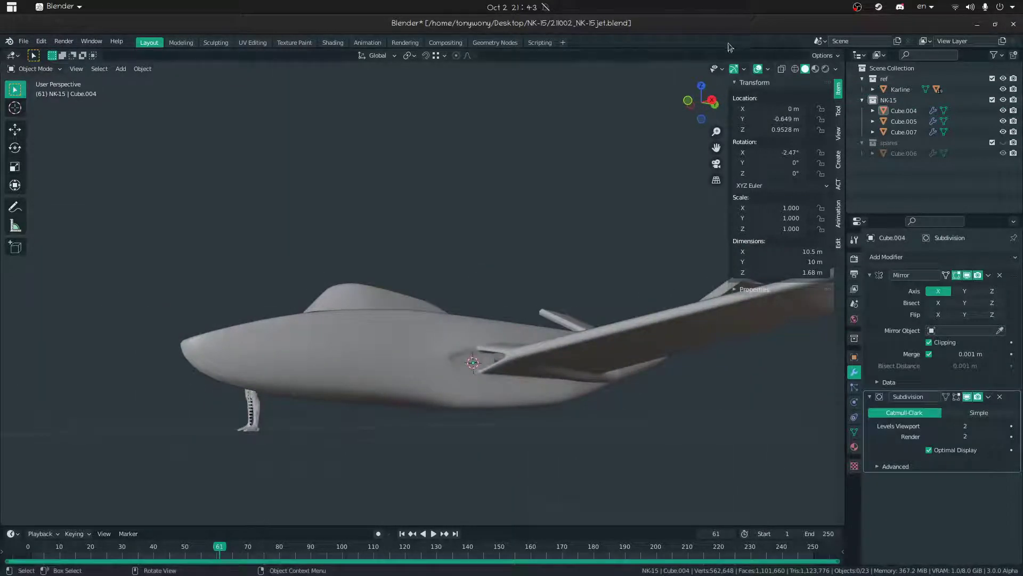
{"action": "scroll", "coordinate": [510, 269], "scroll_direction": "down", "scroll_amount": 5}
{"action": "middle_click_drag", "start_coordinate": [456, 263], "coordinate": [529, 263]}
{"action": "key", "text": "w"}
{"action": "key", "text": "s"}
{"action": "left_click", "coordinate": [402, 260]}
{"action": "left_click", "coordinate": [405, 254]}
{"action": "key", "text": "Tab"}
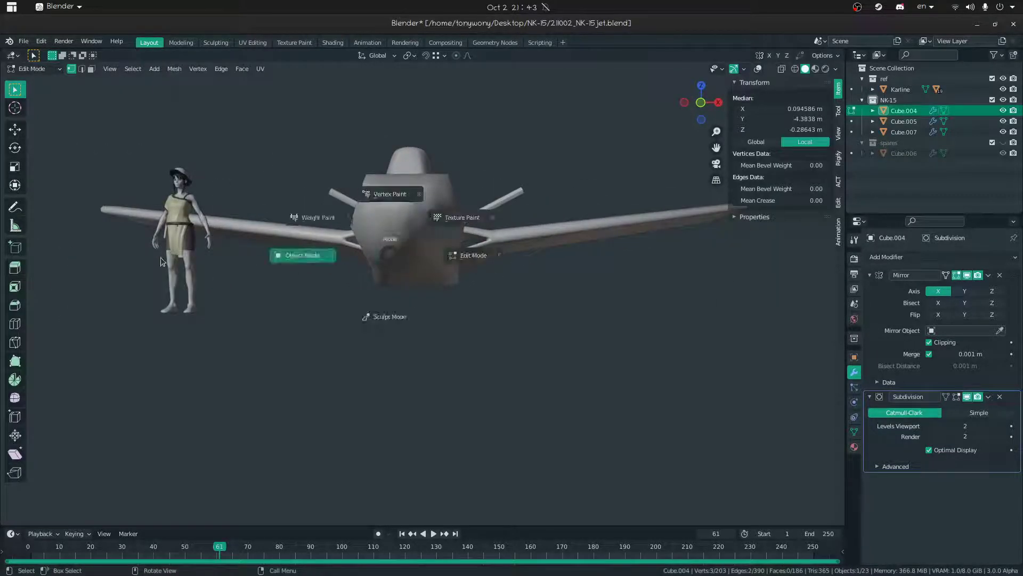
{"action": "left_click", "coordinate": [163, 262]}
- Select the fuselage and edit its mesh with the Mirror and Subdivision modifiers shown on the cage
{"action": "left_click", "coordinate": [380, 223]}
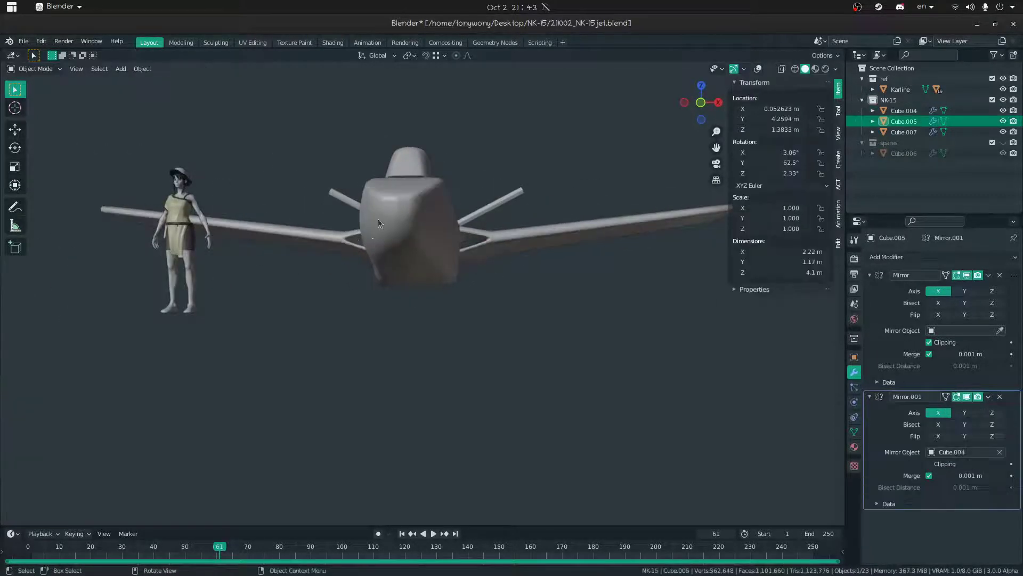
{"action": "left_click", "coordinate": [421, 226]}
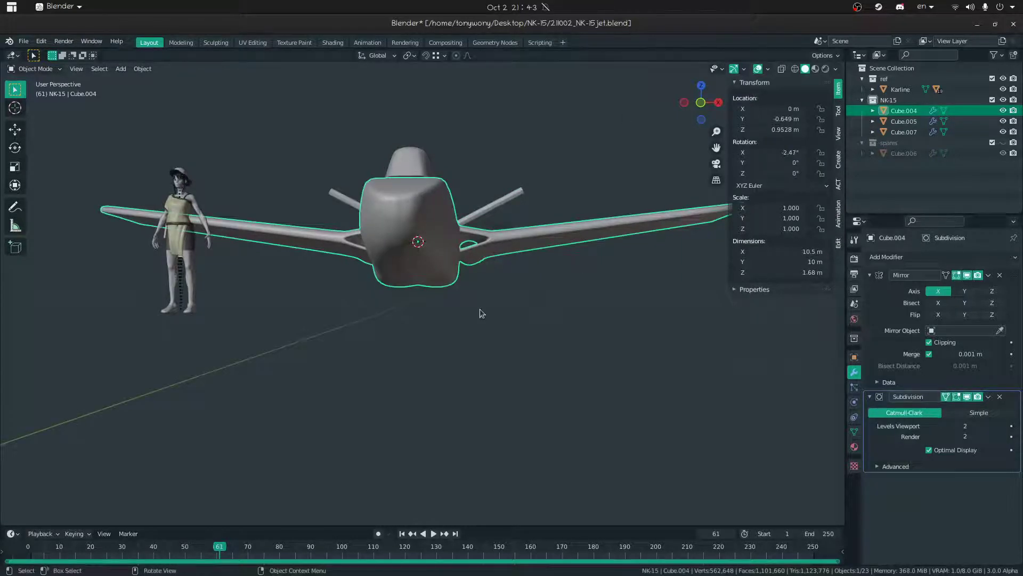
{"action": "key", "text": "Tab"}
{"action": "middle_click_drag", "start_coordinate": [340, 212], "coordinate": [531, 256]}
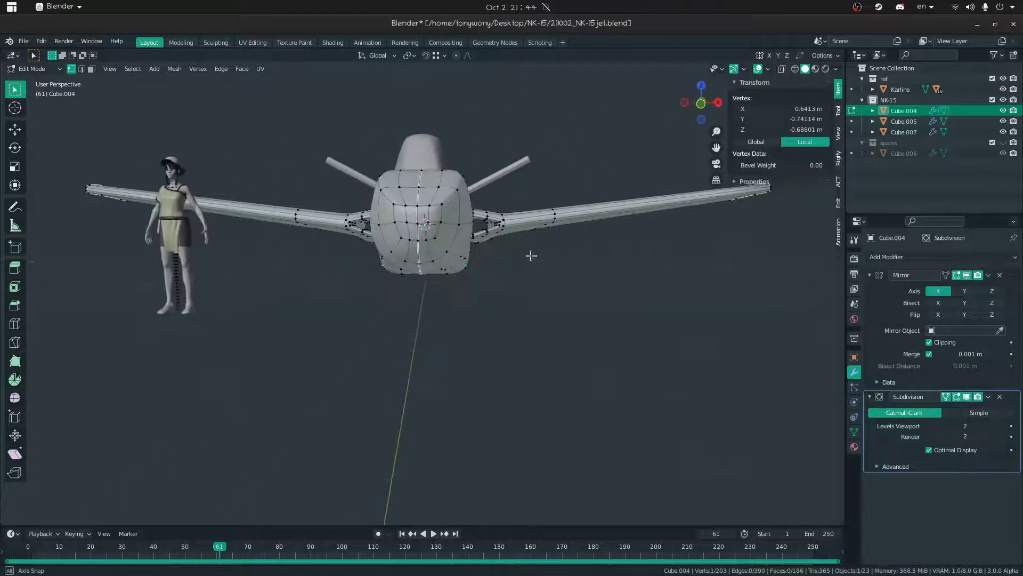
- Adjust the height of the lower side vertex on the belly and the vertex path running from it toward the nose
{"action": "key", "text": "g"}
{"action": "key", "text": "z"}
{"action": "left_click", "coordinate": [555, 273]}
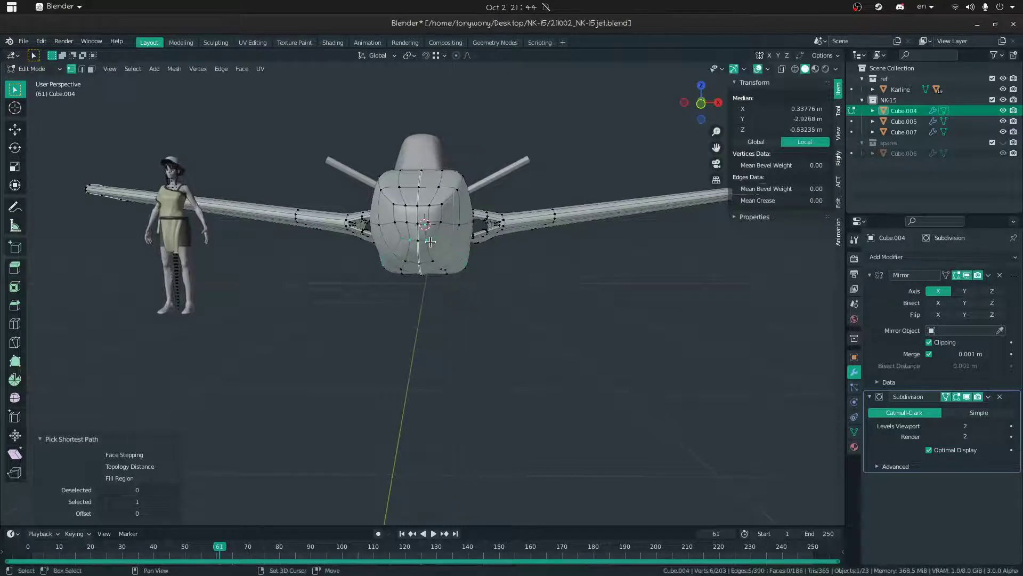
{"action": "key", "text": "g"}
{"action": "key", "text": "z"}
{"action": "left_click", "coordinate": [623, 280]}
- Examine the reshaped belly and nose from the side and front, with and without the mesh cage
{"action": "middle_click_drag", "start_coordinate": [623, 280], "coordinate": [406, 252]}
{"action": "left_click", "coordinate": [309, 236]}
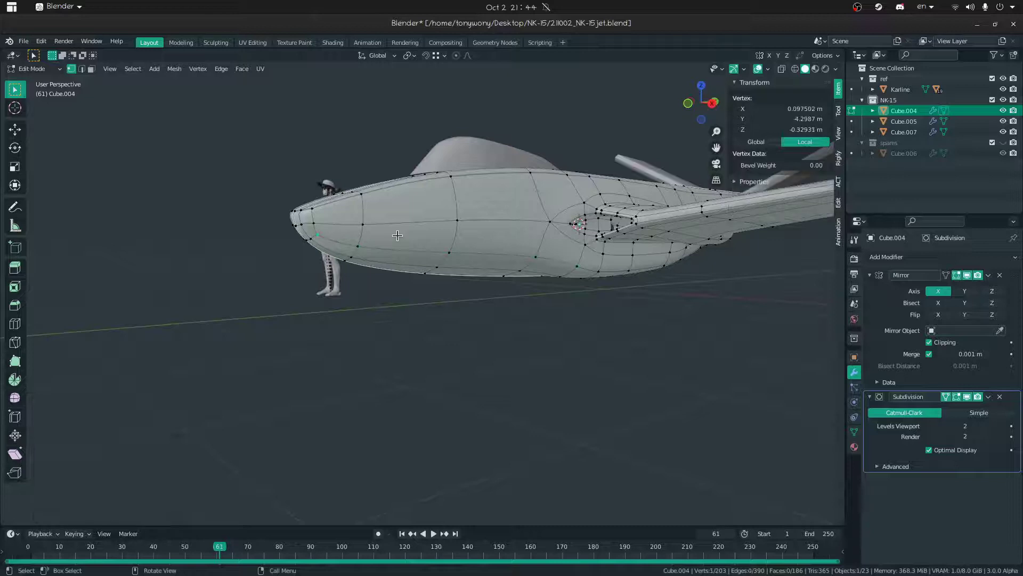
{"action": "left_click", "coordinate": [393, 235]}
{"action": "key", "text": "ctrl+Tab"}
{"action": "left_click", "coordinate": [285, 236]}
{"action": "middle_click_drag", "start_coordinate": [330, 232], "coordinate": [391, 230]}
{"action": "key", "text": "shift+grave"}
{"action": "key", "text": "s"}
{"action": "key", "text": "w"}
{"action": "left_click", "coordinate": [458, 279]}
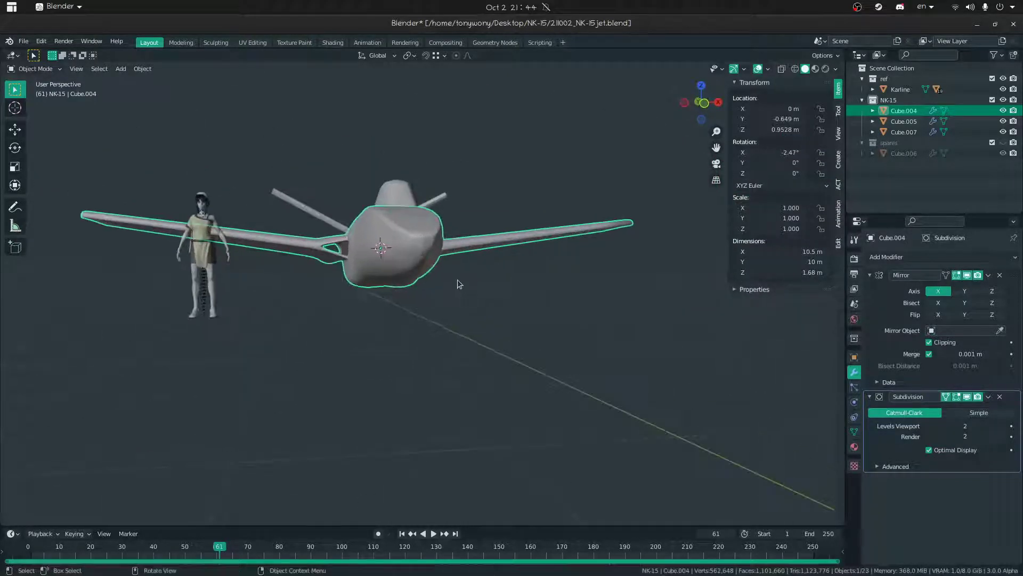
- Select two adjacent vertices beside the nose tip's centreline and shift them slightly to round the nose
{"action": "key", "text": "ctrl+Tab"}
{"action": "left_click", "coordinate": [525, 279]}
{"action": "key", "text": "shift+grave"}
{"action": "key", "text": "w"}
{"action": "key", "text": "w"}
{"action": "left_click", "coordinate": [422, 293]}
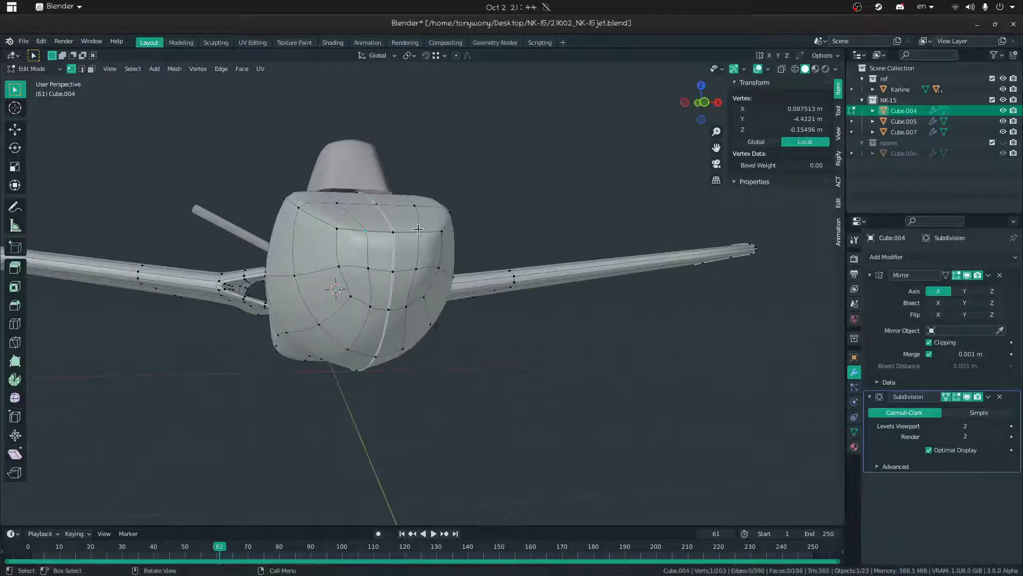
{"action": "left_click", "coordinate": [416, 272], "text": "shift"}
{"action": "middle_click_drag", "start_coordinate": [415, 272], "coordinate": [410, 358]}
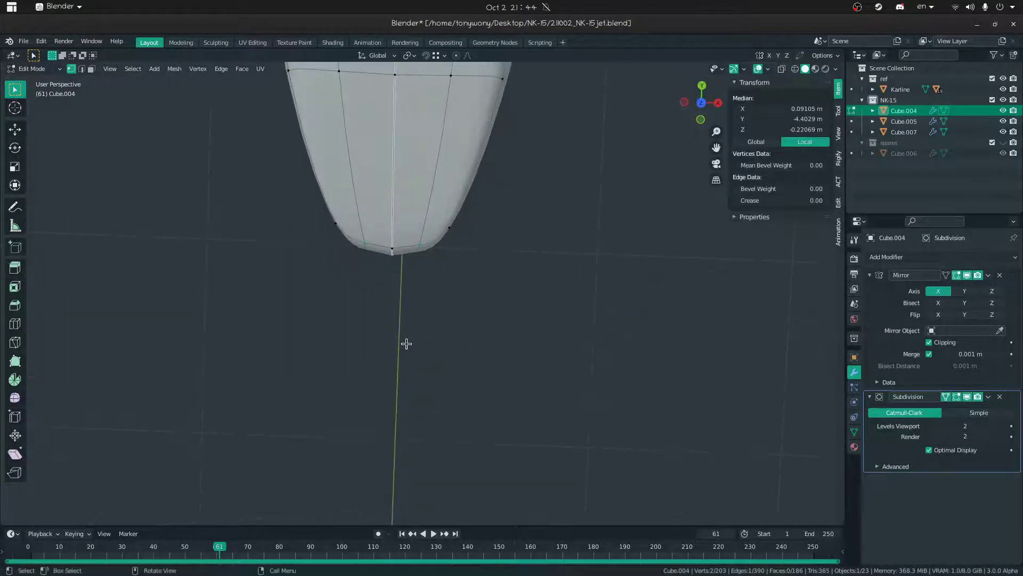
{"action": "right_click", "coordinate": [408, 350]}
{"action": "key", "text": "g"}
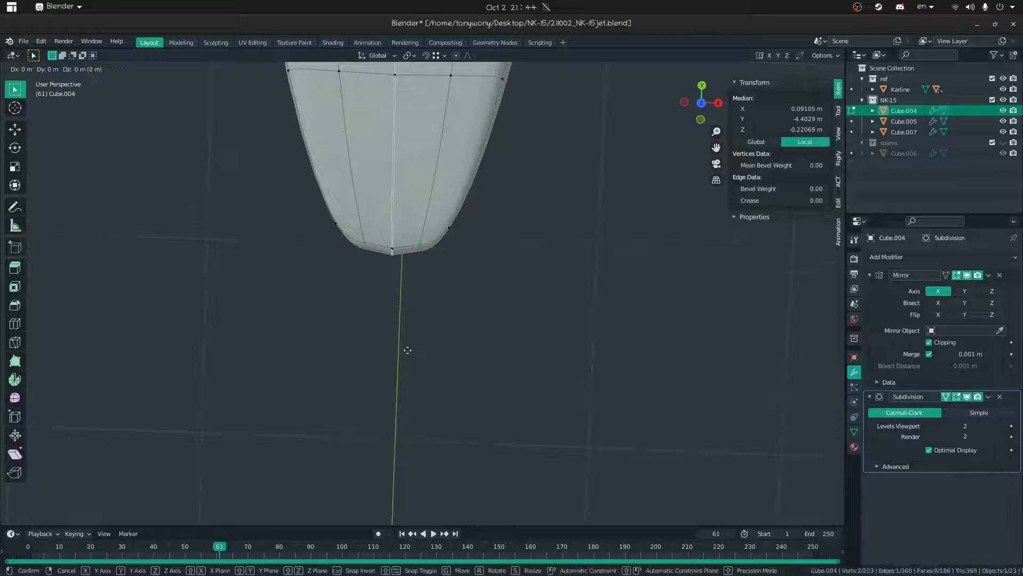
{"action": "left_click", "coordinate": [408, 355]}
- Examine the smoothed fuselage from the front, underneath and behind for shading irregularities
{"action": "key", "text": "Tab"}
{"action": "key", "text": "shift+grave"}
{"action": "key", "text": "s"}
{"action": "left_click", "coordinate": [476, 401]}
{"action": "middle_click_drag", "start_coordinate": [475, 397], "coordinate": [477, 334]}
{"action": "key", "text": "shift+grave"}
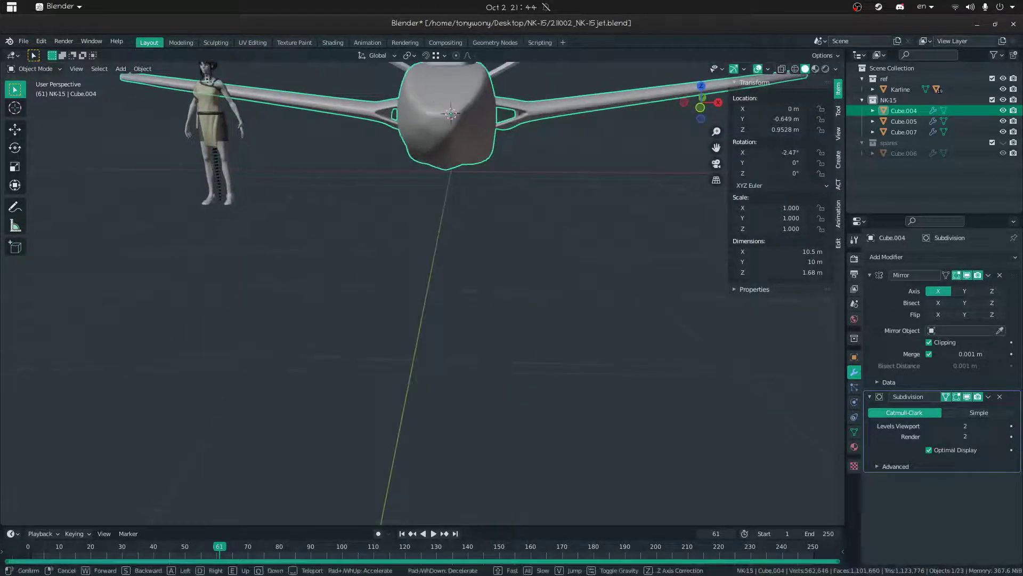
{"action": "key", "text": "w"}
{"action": "key", "text": "d"}
{"action": "key", "text": "s"}
{"action": "left_click", "coordinate": [423, 293]}
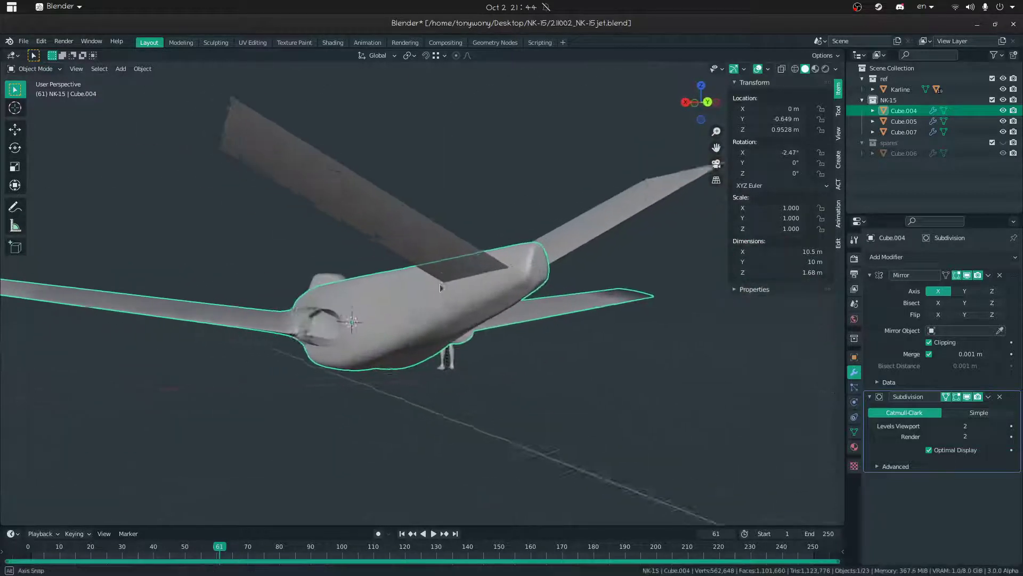
{"action": "middle_click_drag", "start_coordinate": [423, 293], "coordinate": [399, 295]}
- Reposition the vertex beside the centreline at the tail tip, comparing the cage with the smoothed surface
{"action": "key", "text": "Tab"}
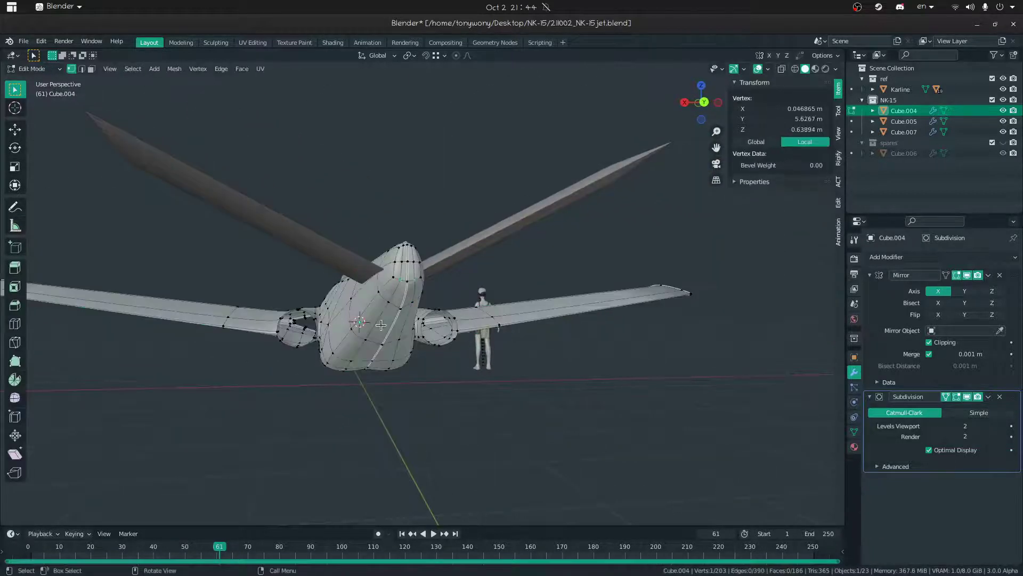
{"action": "key", "text": "g"}
{"action": "middle_click_drag", "start_coordinate": [469, 290], "coordinate": [448, 292]}
{"action": "left_click", "coordinate": [449, 294]}
{"action": "key", "text": "Tab"}
{"action": "key", "text": "Tab"}
{"action": "key", "text": "g"}
{"action": "left_click", "coordinate": [534, 295]}
{"action": "key", "text": "Tab"}
{"action": "key", "text": "Tab"}
- Select the centre faces capping the tail tip and scale them uniformly
{"action": "scroll", "coordinate": [405, 304], "scroll_direction": "up", "scroll_amount": 2}
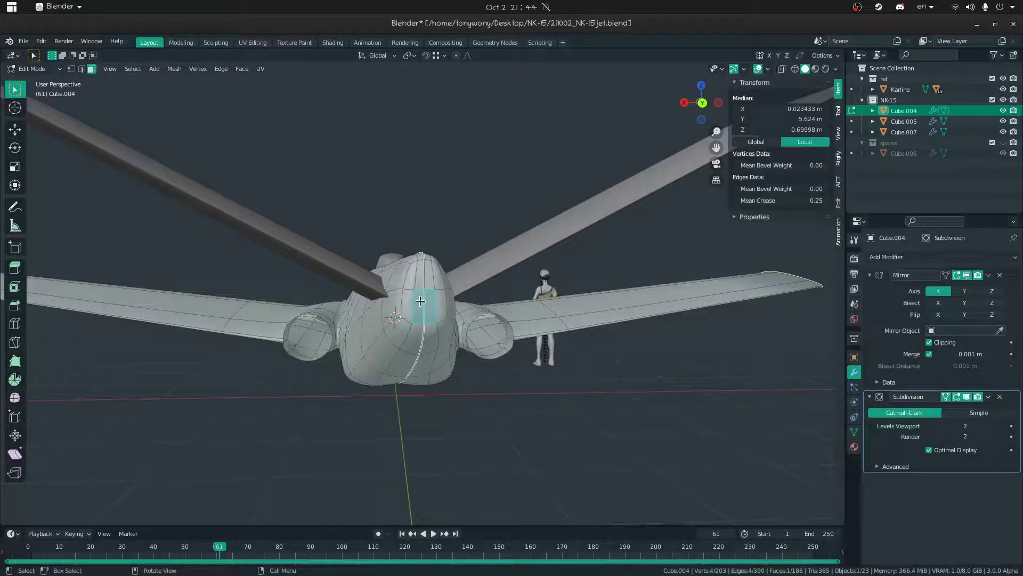
{"action": "right_click", "coordinate": [417, 299]}
{"action": "middle_click_drag", "start_coordinate": [417, 299], "coordinate": [415, 342]}
{"action": "key", "text": "s"}
{"action": "key", "text": "x"}
{"action": "key", "text": "Escape"}
{"action": "key", "text": "s"}
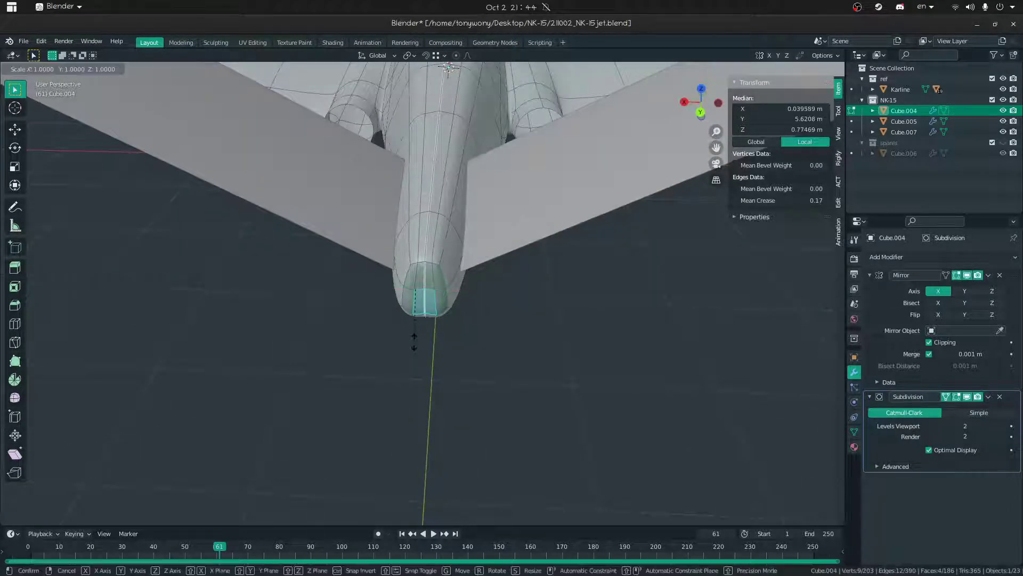
{"action": "left_click", "coordinate": [414, 342]}
- Select the edges beside the centreline on top of the rear fuselage and shift them slightly
{"action": "key", "text": "ctrl+Tab"}
{"action": "middle_click_drag", "start_coordinate": [299, 343], "coordinate": [344, 309]}
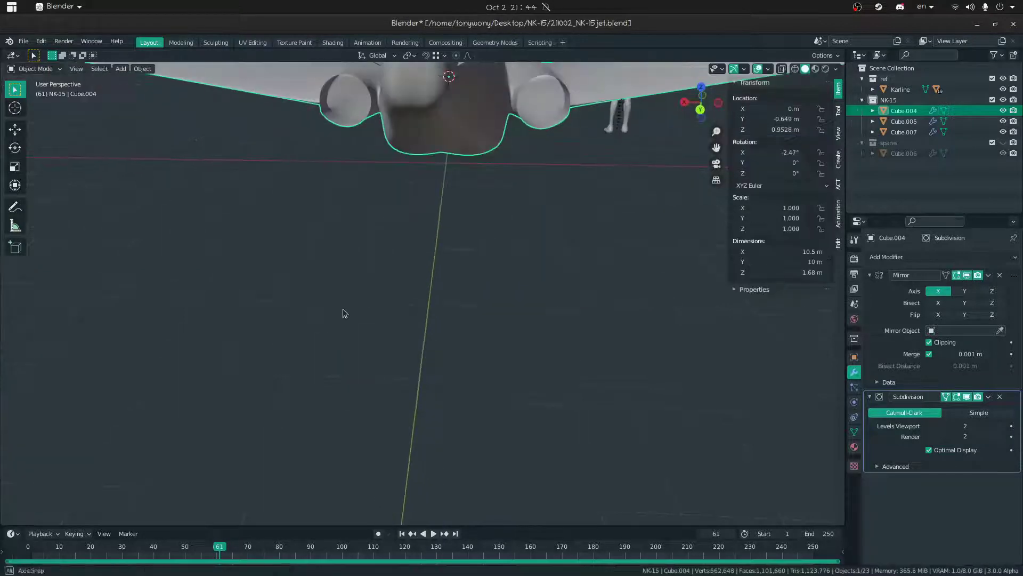
{"action": "key", "text": "shift+grave"}
{"action": "key", "text": "Return"}
{"action": "key", "text": "Tab"}
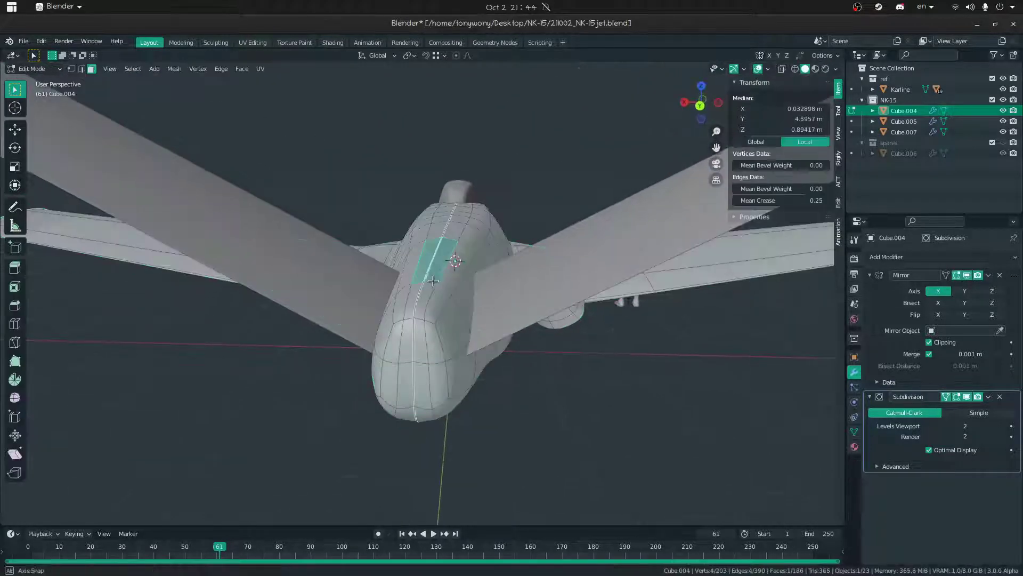
{"action": "middle_click_drag", "start_coordinate": [433, 281], "coordinate": [425, 278]}
{"action": "left_click", "coordinate": [424, 306], "text": "shift"}
{"action": "key", "text": "g"}
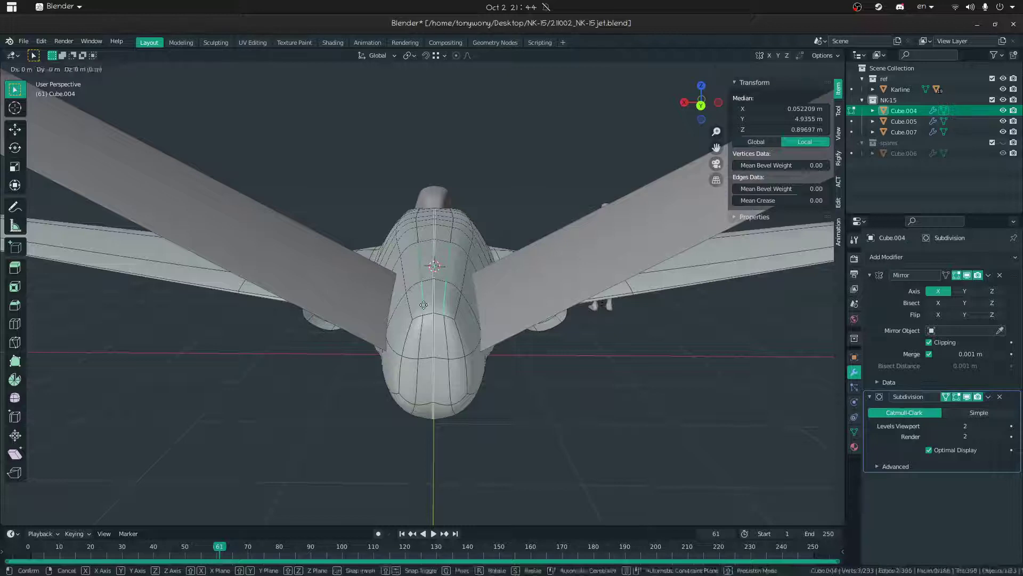
{"action": "left_click", "coordinate": [423, 301]}
- Move the run of upper rear fuselage edges vertically to smooth the spine between the tail planes
{"action": "key", "text": "Tab"}
{"action": "middle_click_drag", "start_coordinate": [383, 283], "coordinate": [391, 260]}
{"action": "key", "text": "Tab"}
{"action": "left_click", "coordinate": [419, 221], "text": "ctrl"}
{"action": "key", "text": "g"}
{"action": "key", "text": "z"}
{"action": "left_click", "coordinate": [443, 281]}
{"action": "key", "text": "Tab"}
{"action": "key", "text": "Tab"}
{"action": "key", "text": "Tab"}
- Examine the whole jet from behind, below and the front quarter, checking the smoothness of the spine and belly
{"action": "left_click", "coordinate": [364, 308]}
{"action": "middle_click_drag", "start_coordinate": [364, 308], "coordinate": [465, 285]}
{"action": "key", "text": "Tab"}
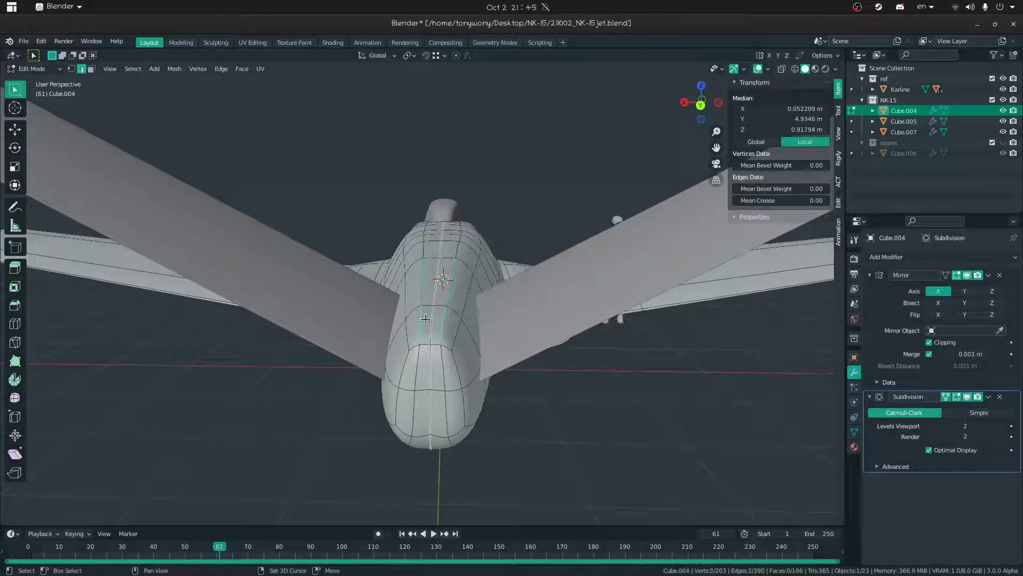
{"action": "left_click", "coordinate": [433, 305]}
{"action": "key", "text": "Tab"}
{"action": "middle_click_drag", "start_coordinate": [369, 292], "coordinate": [561, 297]}
{"action": "key", "text": "shift+grave"}
{"action": "key", "text": "s"}
{"action": "left_click", "coordinate": [422, 298]}
{"action": "middle_click_drag", "start_coordinate": [391, 352], "coordinate": [224, 475]}
{"action": "middle_click_drag", "start_coordinate": [397, 484], "coordinate": [399, 492]}
{"action": "key", "text": "shift+grave"}
{"action": "key", "text": "w"}
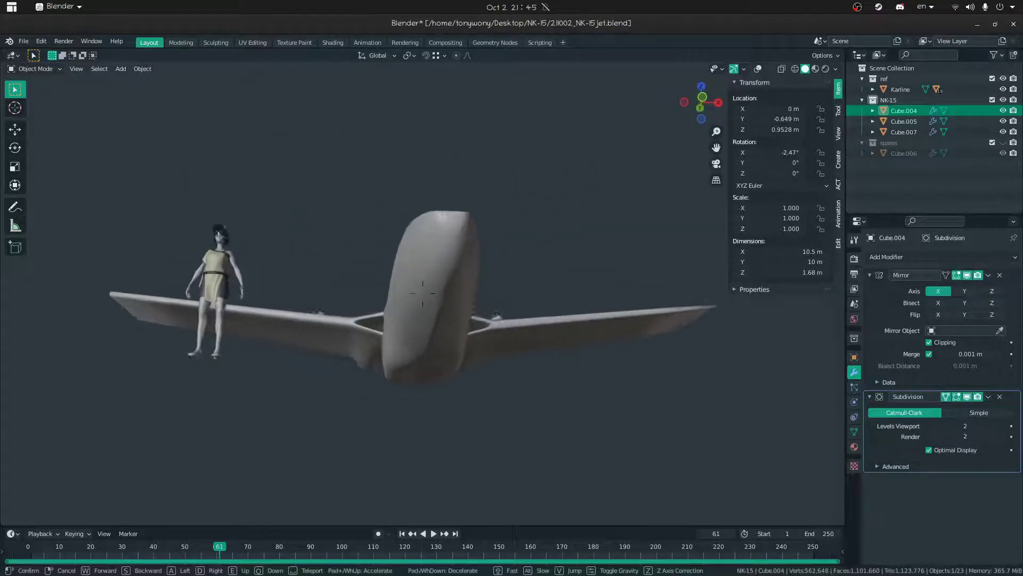
{"action": "left_click", "coordinate": [422, 293]}
{"action": "middle_click_drag", "start_coordinate": [630, 405], "coordinate": [740, 382]}
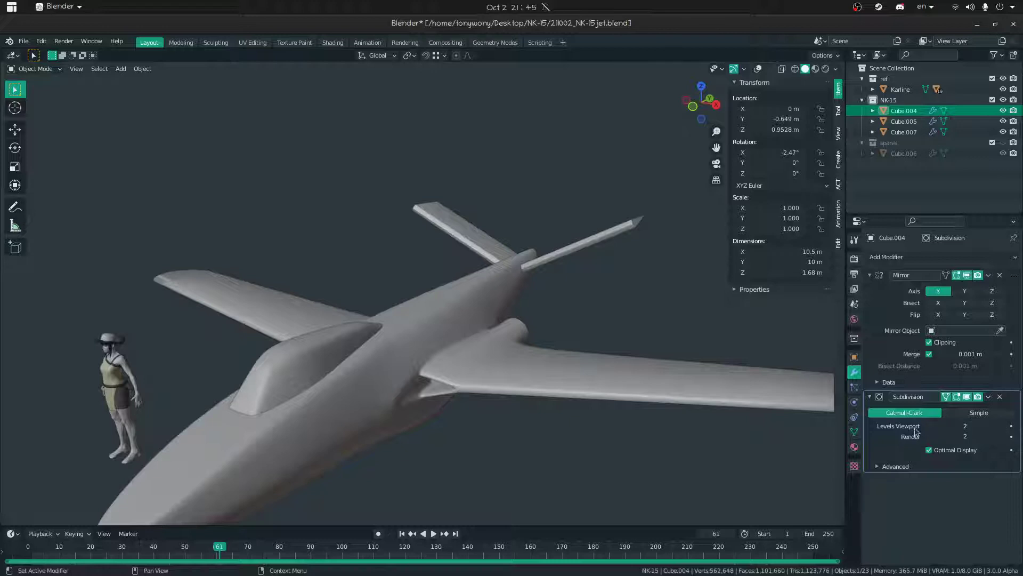
- Reduce the fuselage's Subdivision viewport level to 1 and turn the viewport overlays back on
{"action": "middle_click_drag", "start_coordinate": [586, 385], "coordinate": [388, 334]}
{"action": "key", "text": "Tab"}
{"action": "key", "text": "Tab"}
{"action": "left_click", "coordinate": [758, 70]}
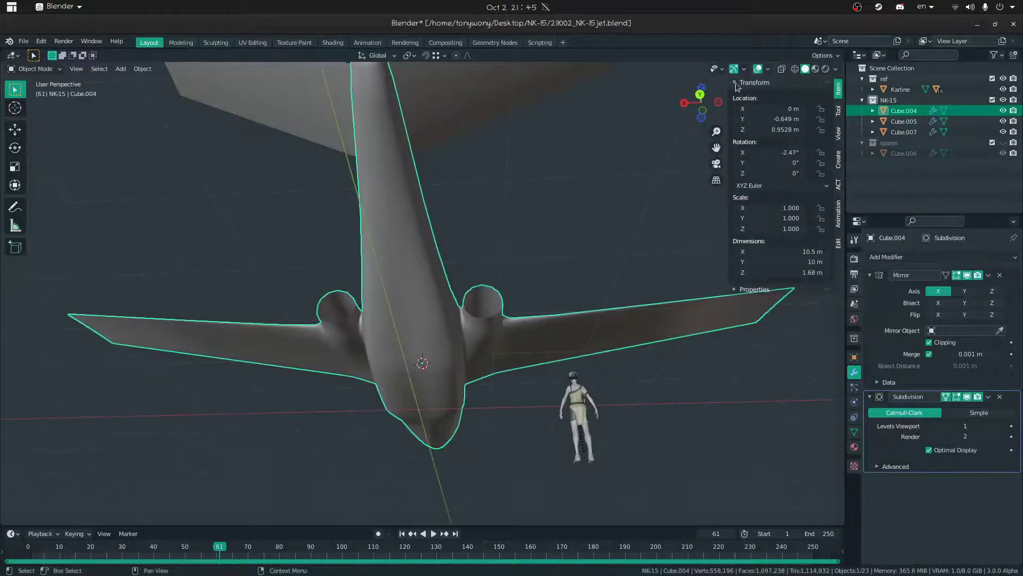
- Try moving a run of lower belly edges beneath the wings slightly along Z, and undo the move
{"action": "key", "text": "Tab"}
{"action": "middle_click_drag", "start_coordinate": [411, 360], "coordinate": [414, 416]}
{"action": "key", "text": "3"}
{"action": "left_click", "coordinate": [392, 360]}
{"action": "mouse_move", "coordinate": [391, 383]}
{"action": "middle_mouse_down"}
{"action": "mouse_move", "coordinate": [392, 355]}
{"action": "mouse_move", "coordinate": [393, 364]}
{"action": "middle_mouse_up"}
{"action": "key", "text": "2"}
{"action": "left_click", "coordinate": [380, 431], "text": "ctrl"}
{"action": "middle_click_drag", "start_coordinate": [380, 431], "coordinate": [365, 409]}
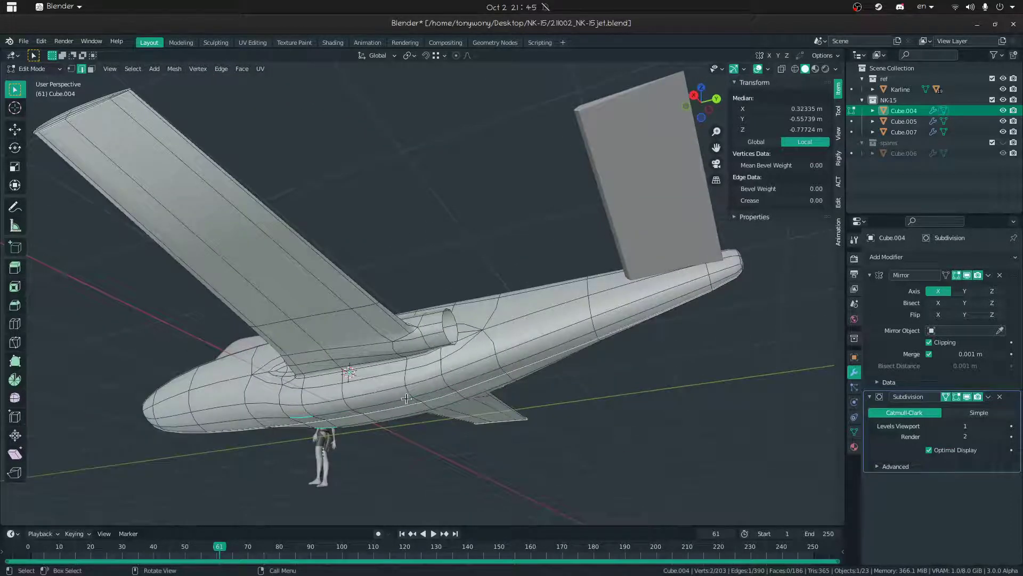
{"action": "key", "text": "g"}
{"action": "key", "text": "z"}
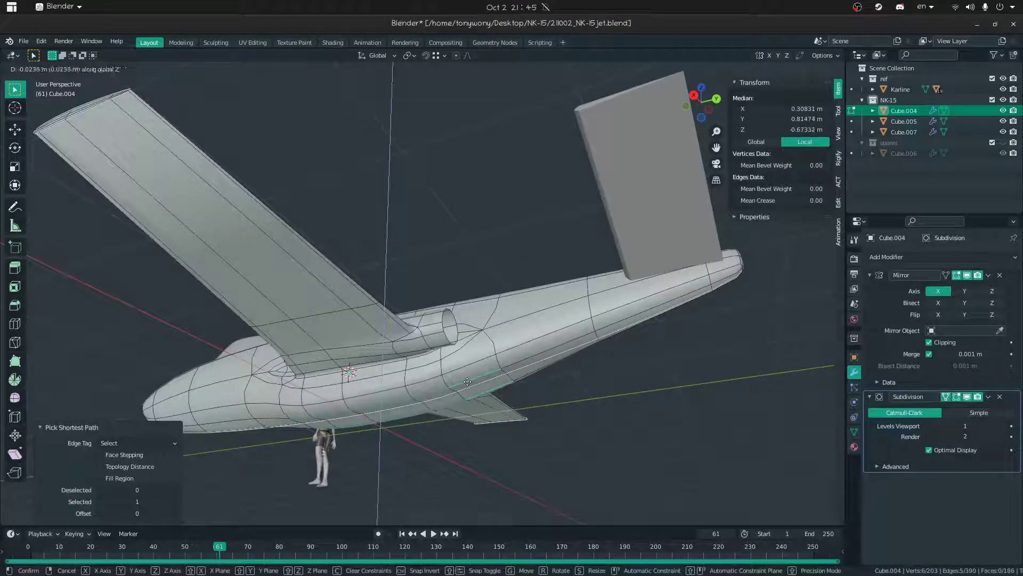
{"action": "left_click", "coordinate": [468, 381]}
{"action": "key", "text": "Tab"}
{"action": "middle_click_drag", "start_coordinate": [465, 382], "coordinate": [375, 376]}
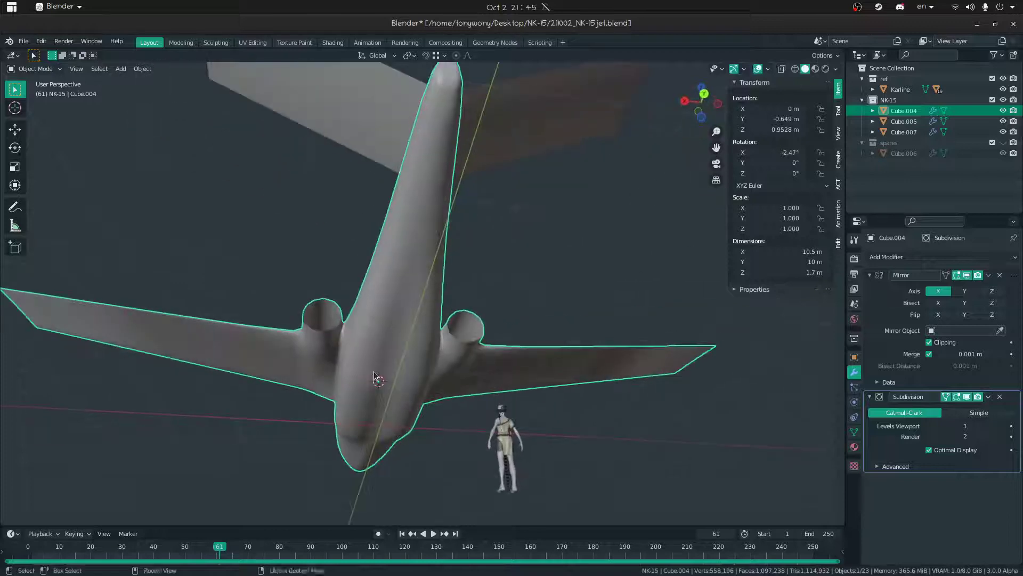
{"action": "key", "text": "ctrl+z"}
{"action": "key", "text": "ctrl+z"}
- Select the tail planes and rotate them about the global Y axis to a Y rotation of 74.6°, flattening the V-tail
{"action": "key", "text": "ctrl+Tab"}
{"action": "left_click", "coordinate": [282, 380]}
{"action": "left_click", "coordinate": [558, 420]}
{"action": "middle_click_drag", "start_coordinate": [673, 447], "coordinate": [46, 379]}
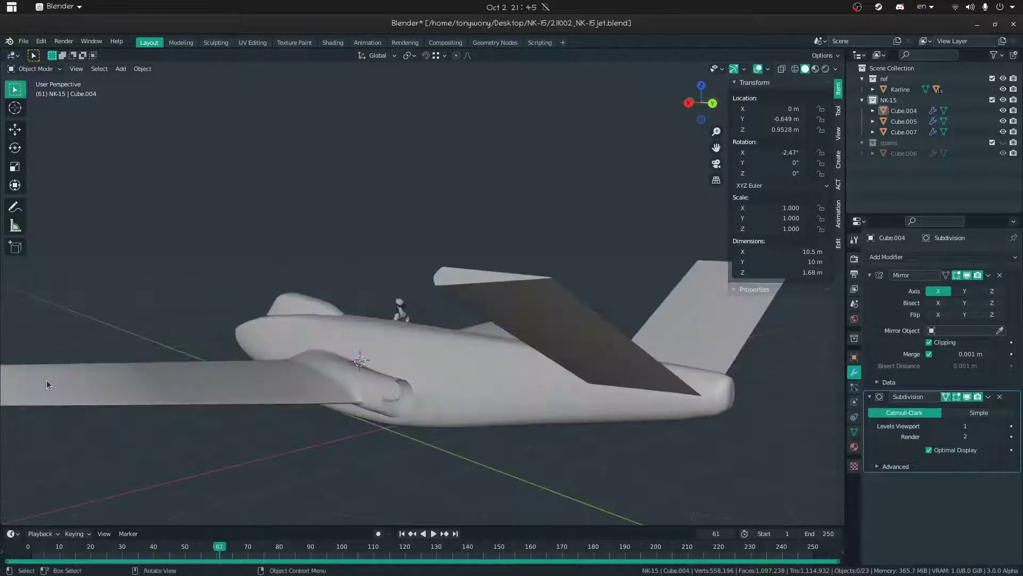
{"action": "left_click", "coordinate": [535, 329]}
{"action": "middle_click_drag", "start_coordinate": [535, 330], "coordinate": [509, 330]}
{"action": "key", "text": "r"}
{"action": "key", "text": "y"}
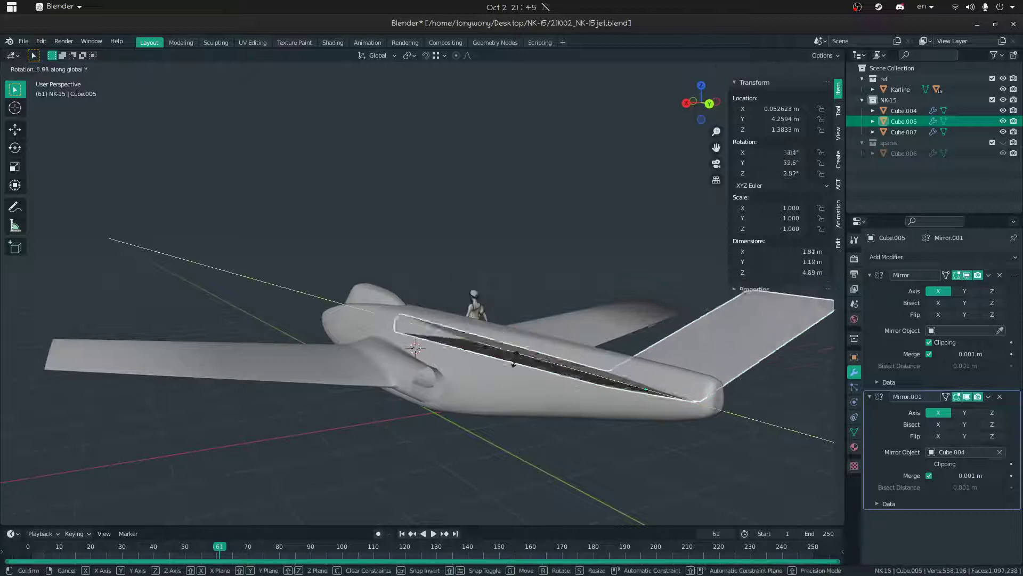
{"action": "left_click", "coordinate": [515, 362]}
- Examine the flattened tail planes from above and compare them with the wings and fuselage
{"action": "scroll", "coordinate": [515, 361], "scroll_direction": "down", "scroll_amount": 2}
{"action": "middle_click_drag", "start_coordinate": [677, 436], "coordinate": [671, 471]}
{"action": "key", "text": "shift+grave"}
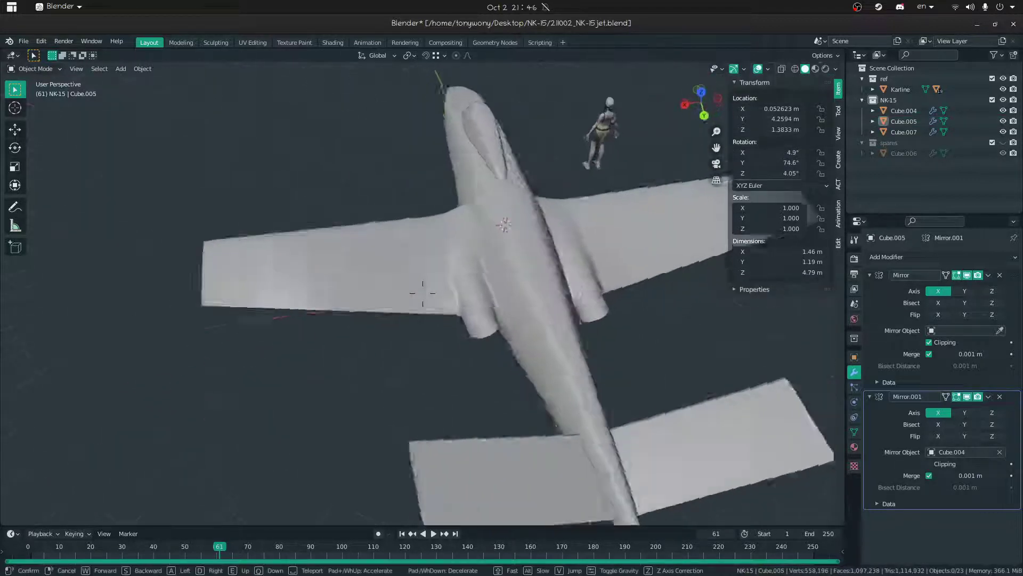
{"action": "key", "text": "s"}
{"action": "left_click", "coordinate": [422, 294]}
{"action": "middle_click_drag", "start_coordinate": [407, 260], "coordinate": [387, 313]}
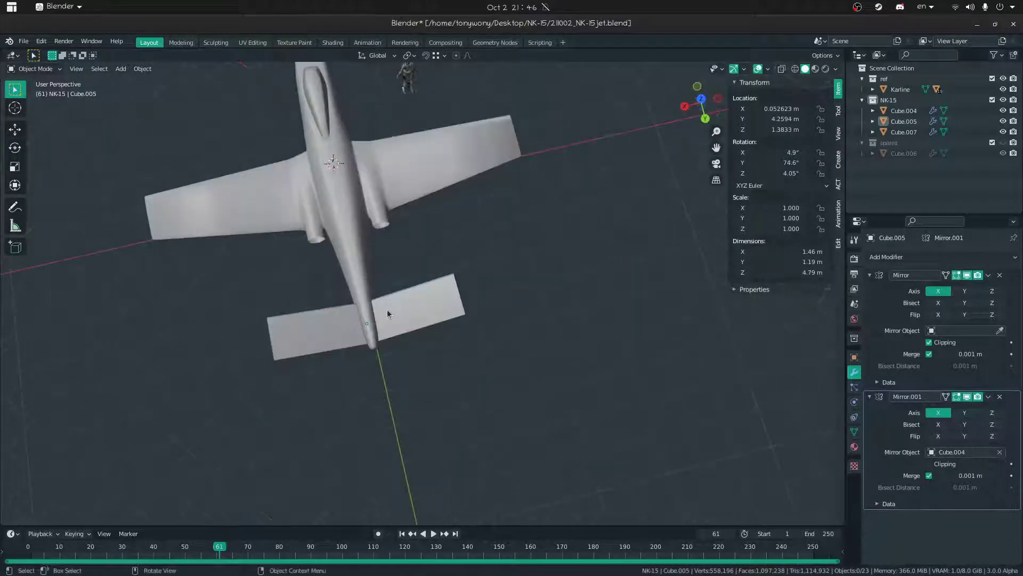
{"action": "key", "text": "shift+grave"}
{"action": "key", "text": "w"}
{"action": "left_click", "coordinate": [422, 294]}
- Place the 3D cursor on top of the fuselage between the tail planes and add a cube there
{"action": "left_click", "coordinate": [386, 292]}
{"action": "key", "text": "Tab"}
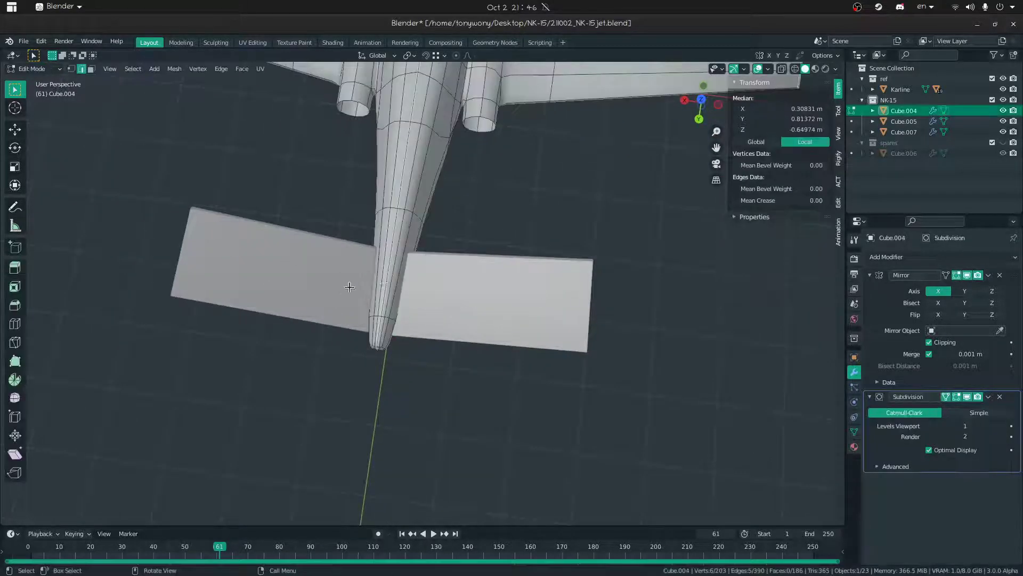
{"action": "key", "text": "Tab"}
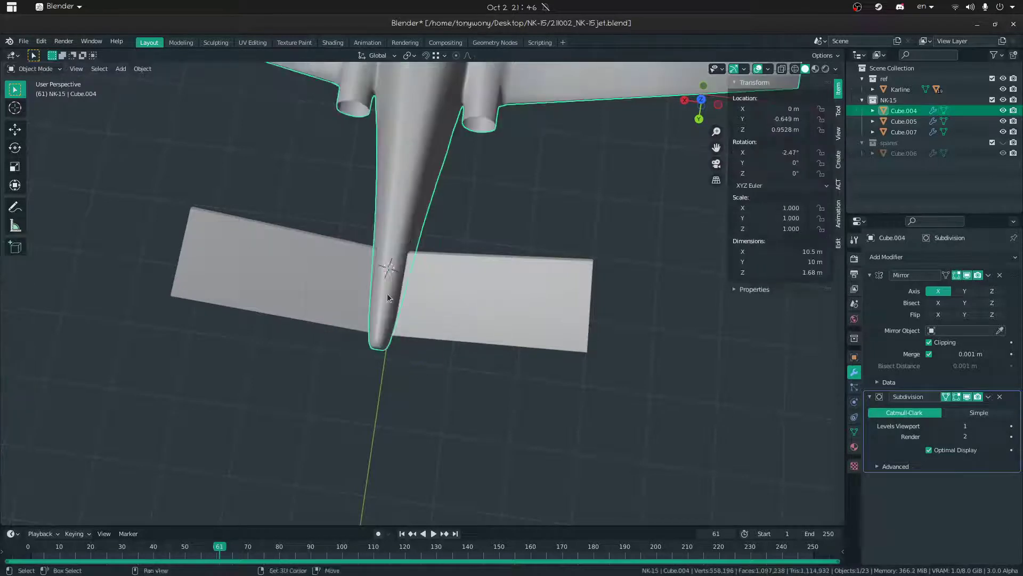
{"action": "key", "text": "shift+a"}
{"action": "mouse_move", "coordinate": [373, 294]}
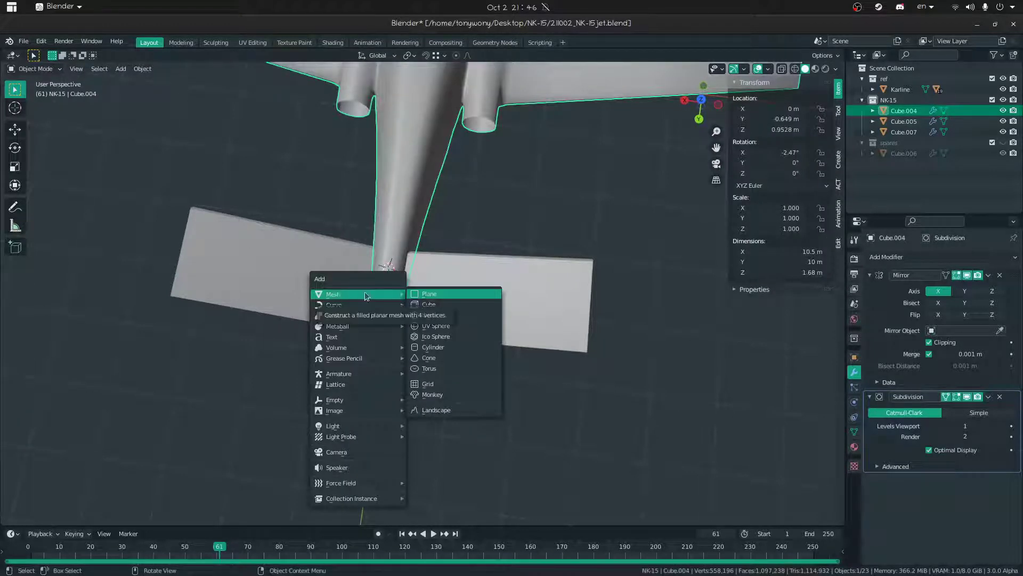
{"action": "left_click", "coordinate": [428, 303]}
- Scale the new cube's mesh to about 0.106 and adjust its proportions to form a vertical fin base
{"action": "key", "text": "Tab"}
{"action": "key", "text": "s"}
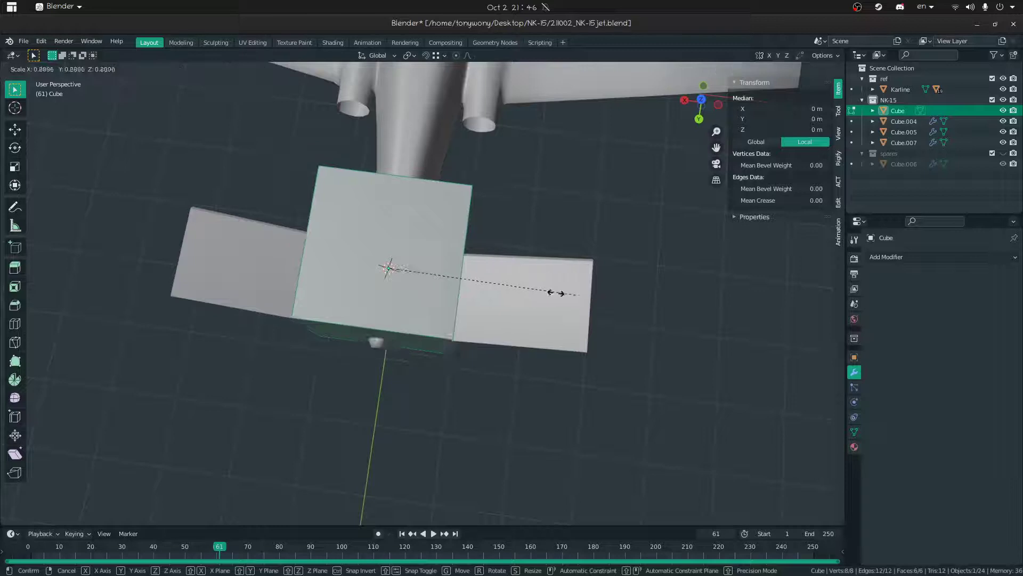
{"action": "left_click", "coordinate": [394, 280]}
{"action": "middle_click_drag", "start_coordinate": [469, 250], "coordinate": [386, 228]}
{"action": "key", "text": "s"}
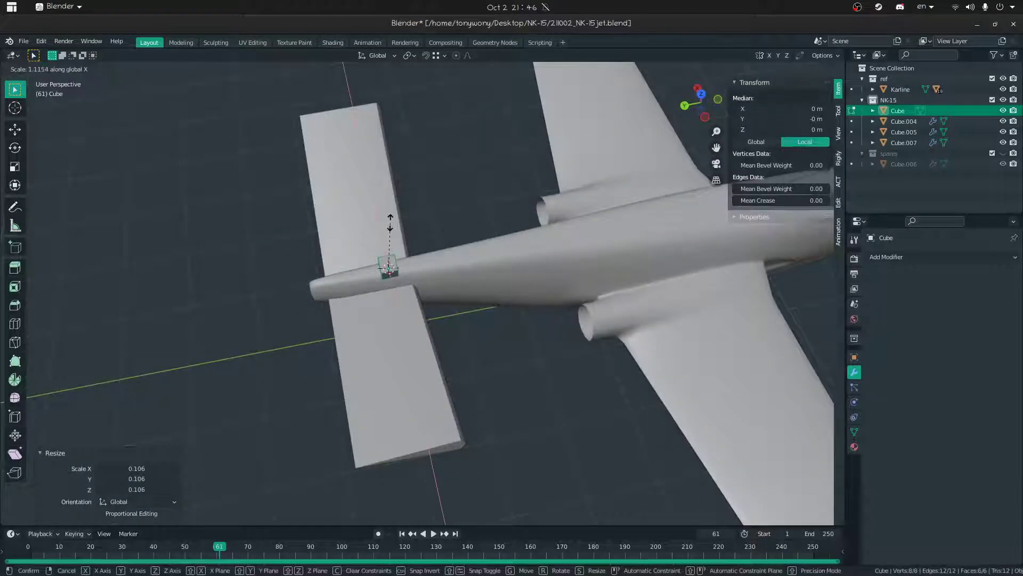
{"action": "left_click", "coordinate": [388, 272]}
- Extrude the fin base's top face upward by about 1.954 m to form a vertical tail fin
{"action": "key", "text": "g"}
{"action": "middle_click_drag", "start_coordinate": [388, 272], "coordinate": [422, 235]}
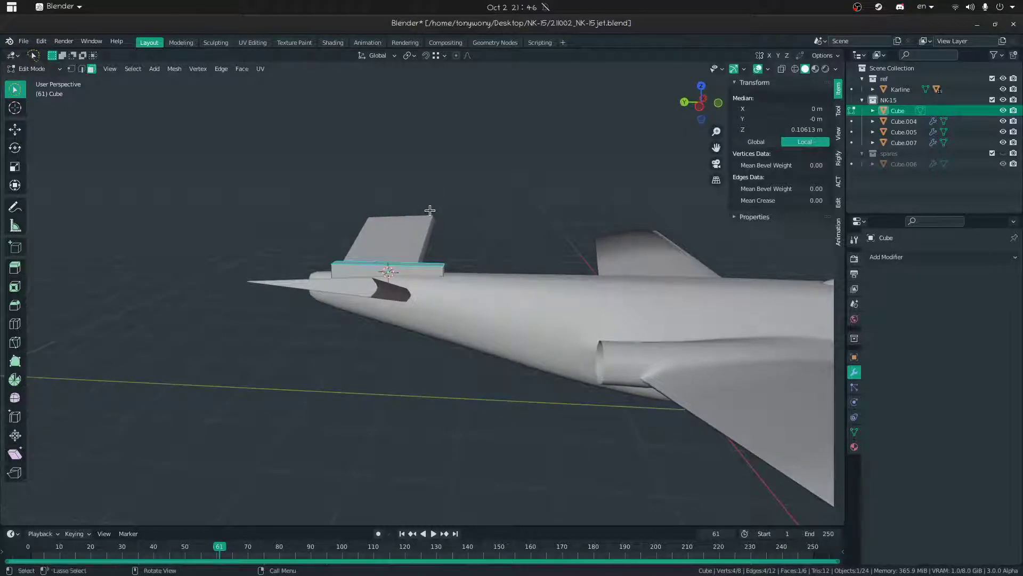
{"action": "left_click", "coordinate": [414, 498]}
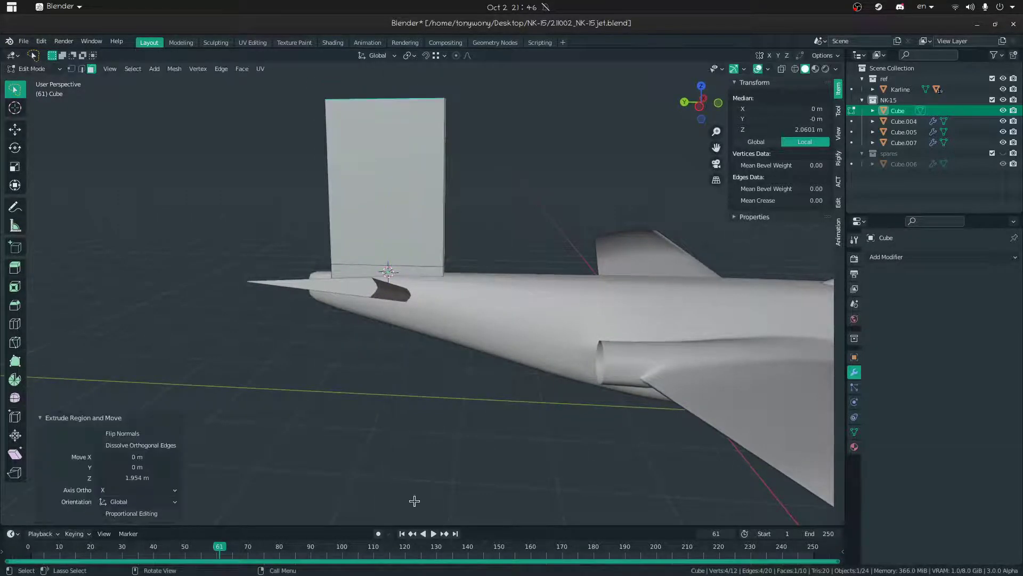
- Adjust the vertical fin's height in front view so its top face sits at about Z 2.05 m
{"action": "key", "text": "shift+grave"}
{"action": "key", "text": "s"}
{"action": "left_click", "coordinate": [423, 292]}
{"action": "left_click", "coordinate": [427, 284]}
{"action": "middle_click_drag", "start_coordinate": [427, 284], "coordinate": [307, 274]}
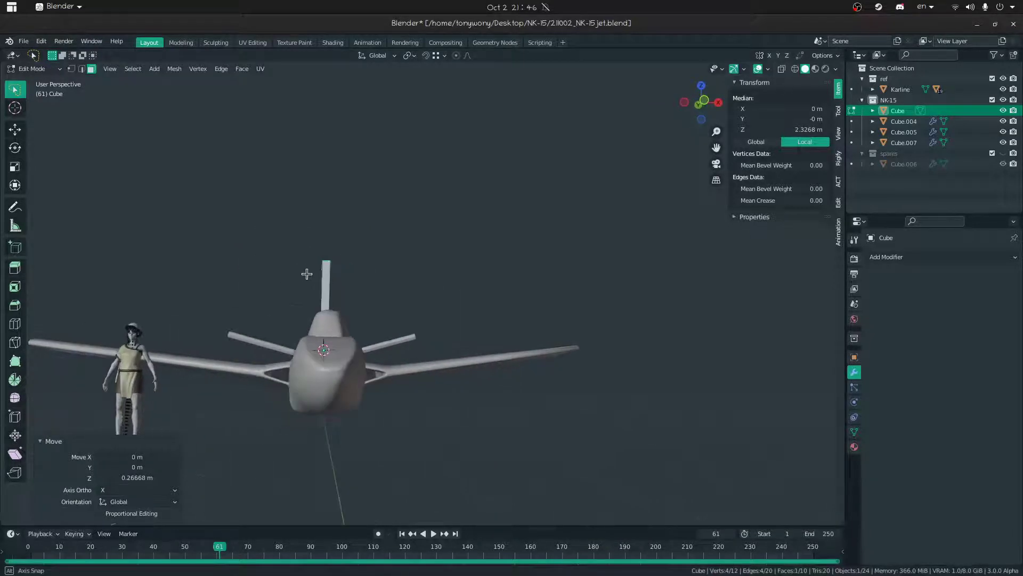
{"action": "key", "text": "KP_1"}
{"action": "scroll", "coordinate": [306, 274], "scroll_direction": "up", "scroll_amount": 8}
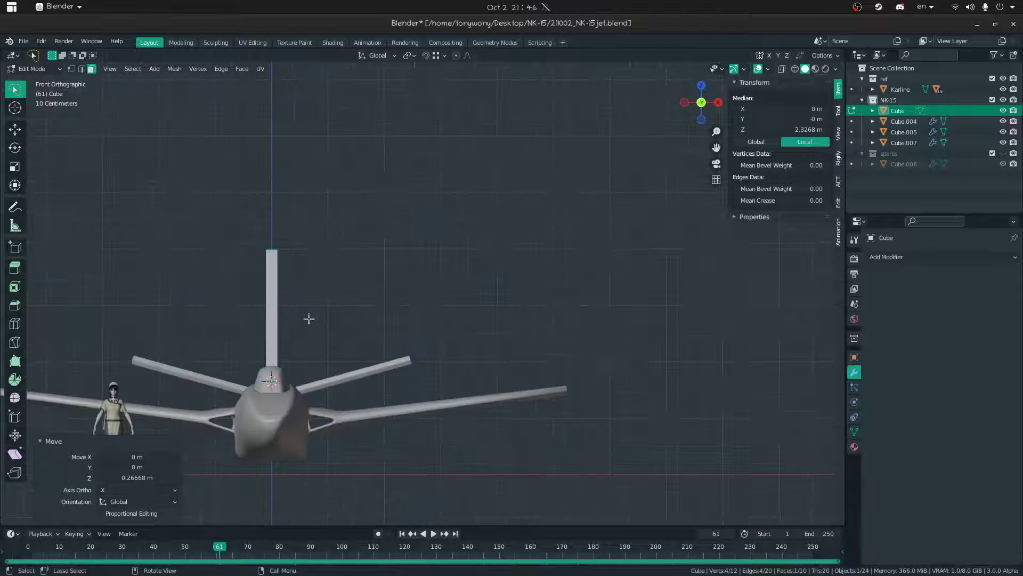
{"action": "key", "text": "g"}
{"action": "key", "text": "z"}
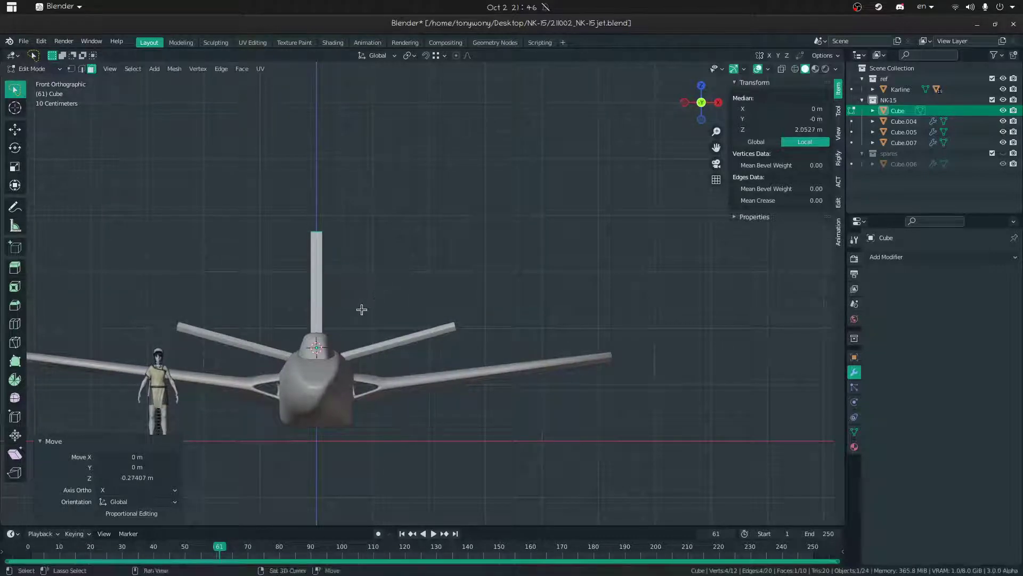
- Lower the vertical fin's top face by about 0.18 m along Z
{"action": "middle_click_drag", "start_coordinate": [362, 310], "coordinate": [470, 295], "text": "shift"}
{"action": "key", "text": "g"}
{"action": "key", "text": "z"}
{"action": "left_click", "coordinate": [467, 309]}
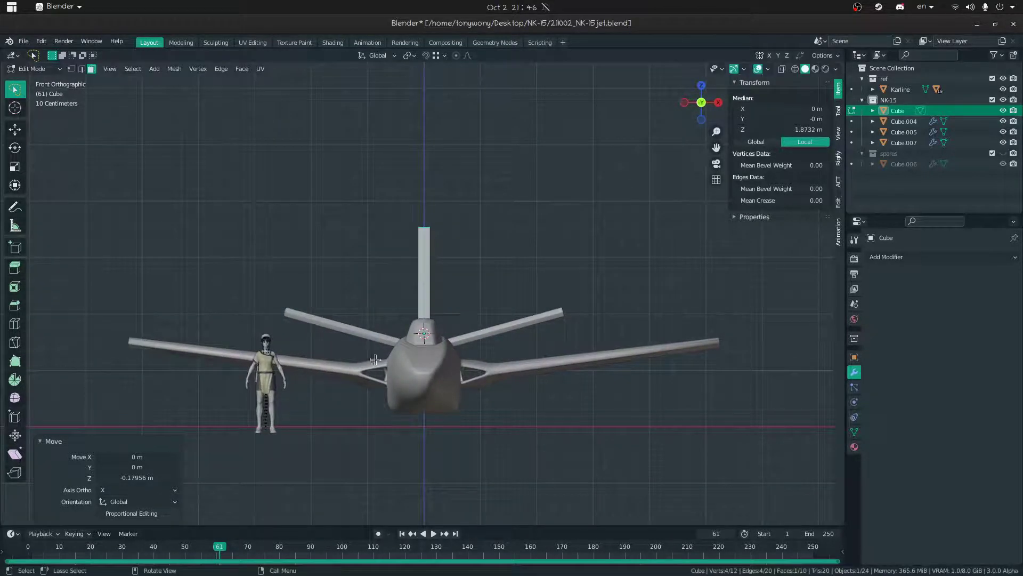
{"action": "middle_click_drag", "start_coordinate": [414, 280], "coordinate": [599, 334]}
{"action": "key", "text": "Home"}
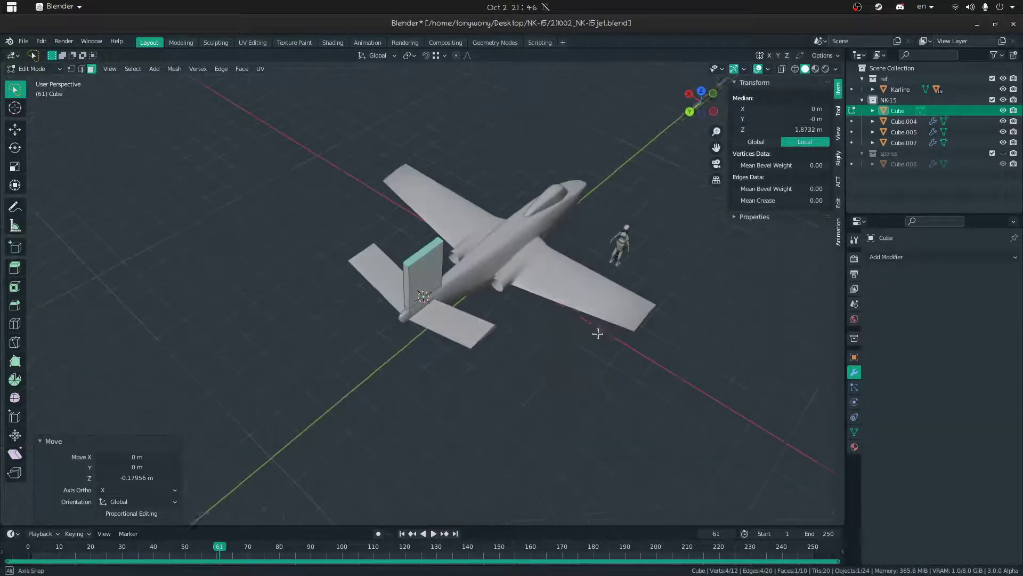
- Slide the fin's upper front edge rearward along the top to give the fin a swept leading edge
{"action": "key", "text": "shift+grave"}
{"action": "key", "text": "w"}
{"action": "left_click", "coordinate": [423, 293]}
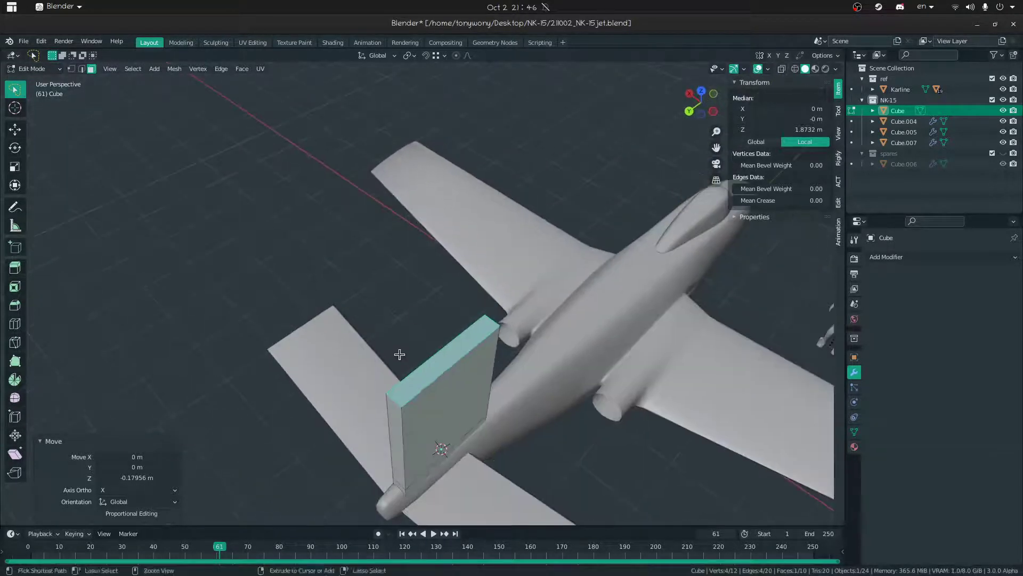
{"action": "right_click", "coordinate": [395, 402]}
{"action": "middle_click_drag", "start_coordinate": [570, 331], "coordinate": [476, 341]}
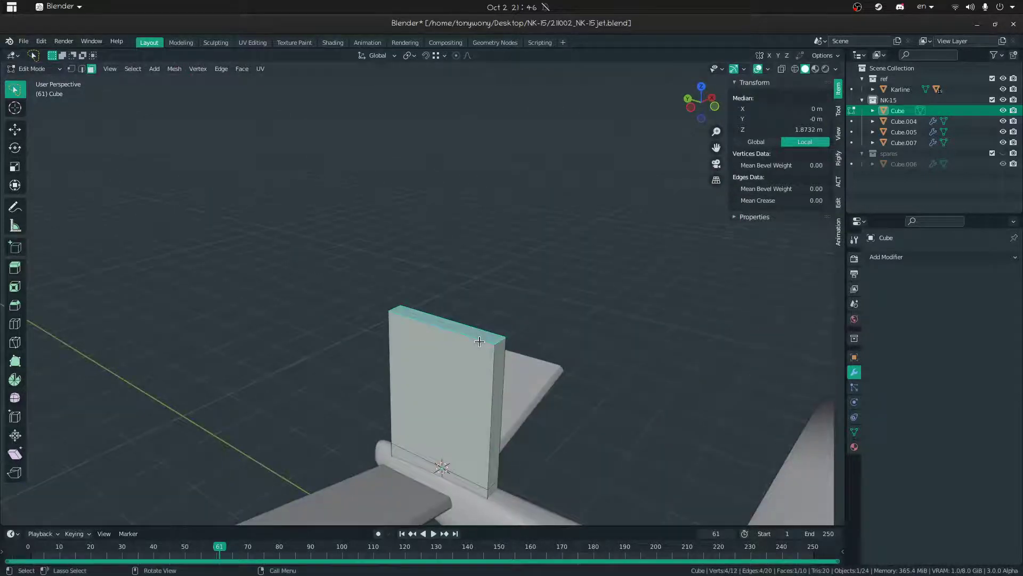
{"action": "key", "text": "g"}
{"action": "key", "text": "g"}
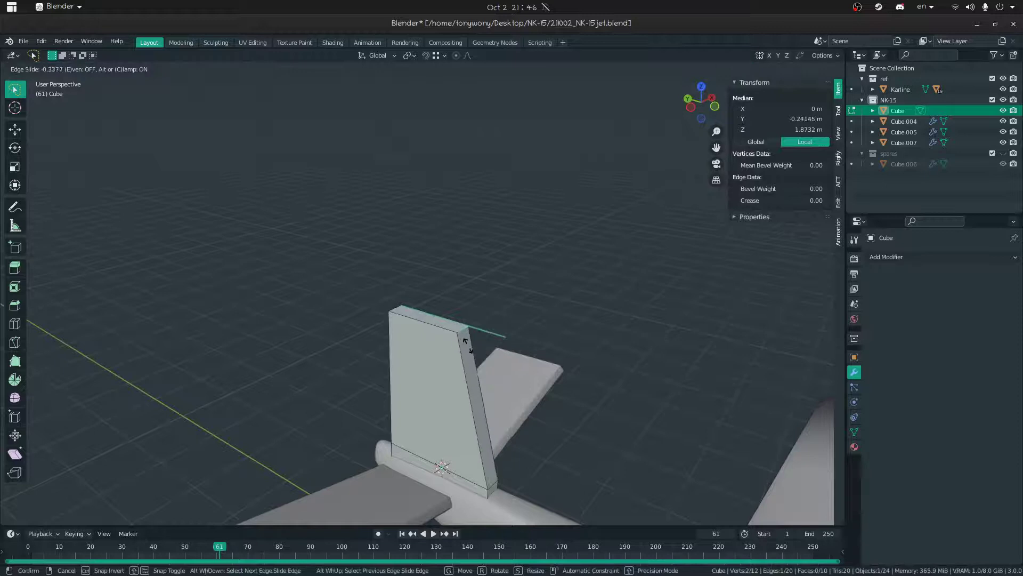
{"action": "left_click", "coordinate": [416, 345]}
- Cut a centred edge loop around the fin's thickness and scale it up along Y to sharpen the leading and trailing edges
{"action": "middle_click_drag", "start_coordinate": [714, 344], "coordinate": [608, 361]}
{"action": "key", "text": "Tab"}
{"action": "key", "text": "Tab"}
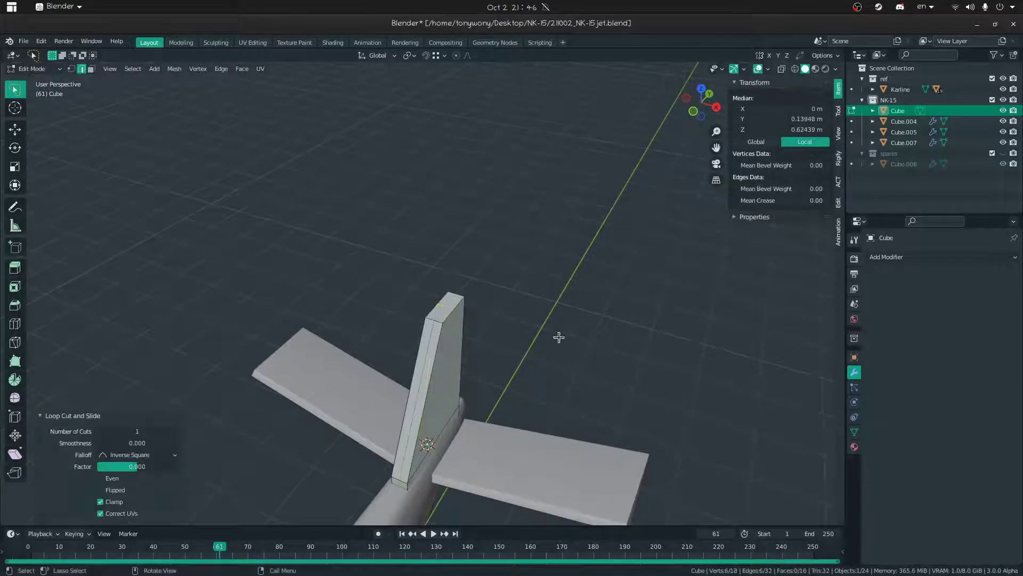
{"action": "key", "text": "s"}
{"action": "key", "text": "y"}
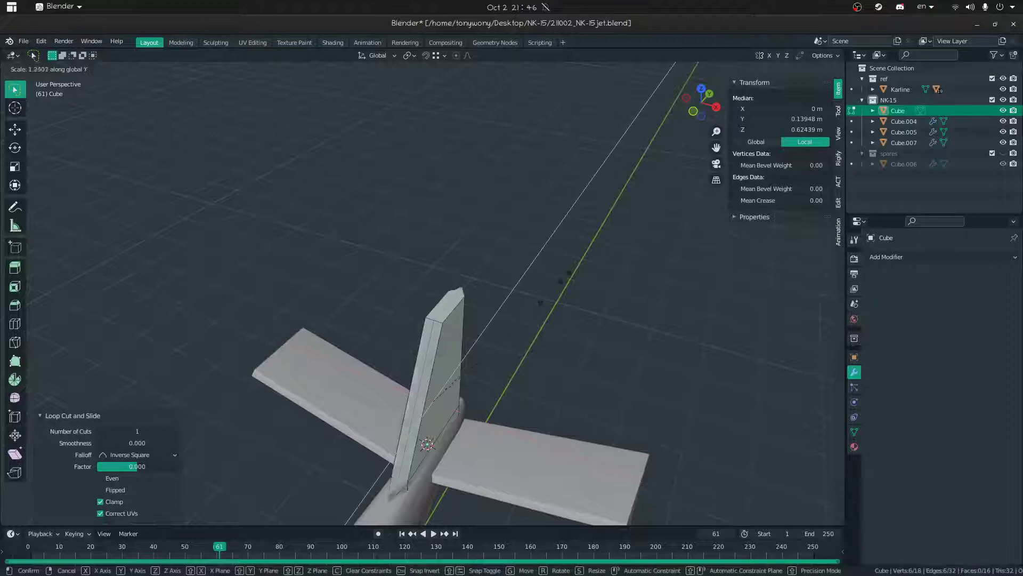
{"action": "left_click", "coordinate": [592, 247]}
- Move the entire fin mesh about 0.1 m forward along Y
{"action": "middle_click_drag", "start_coordinate": [638, 283], "coordinate": [570, 280]}
{"action": "key", "text": "Tab"}
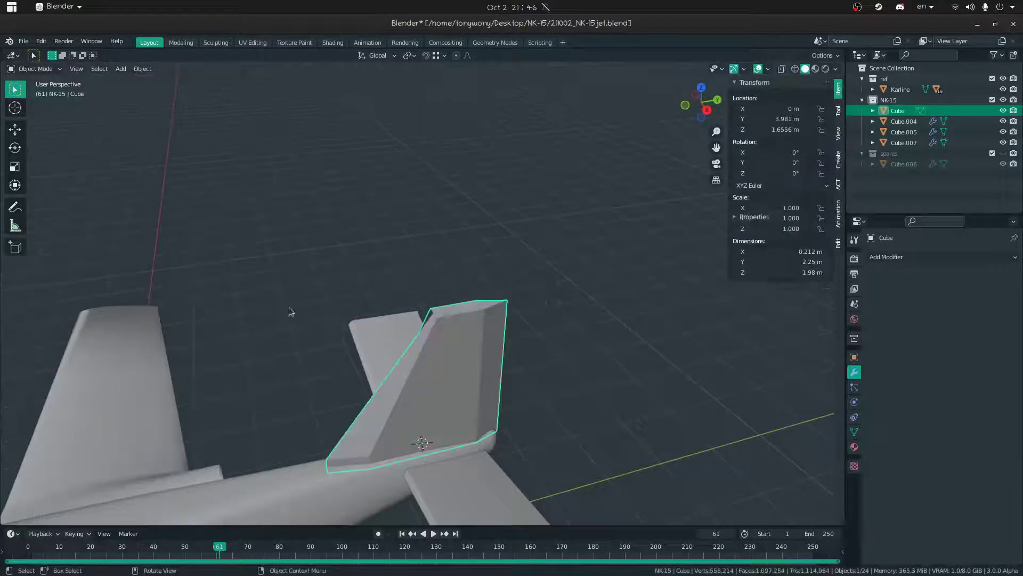
{"action": "key", "text": "Tab"}
{"action": "middle_click_drag", "start_coordinate": [555, 372], "coordinate": [694, 375]}
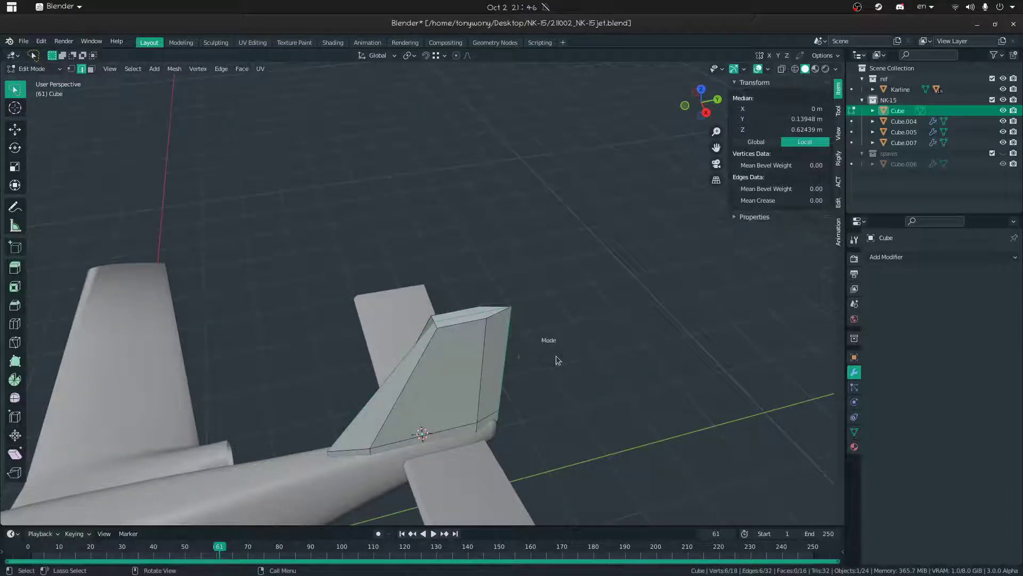
{"action": "key", "text": "Escape"}
{"action": "key", "text": "a"}
{"action": "key", "text": "g"}
{"action": "key", "text": "y"}
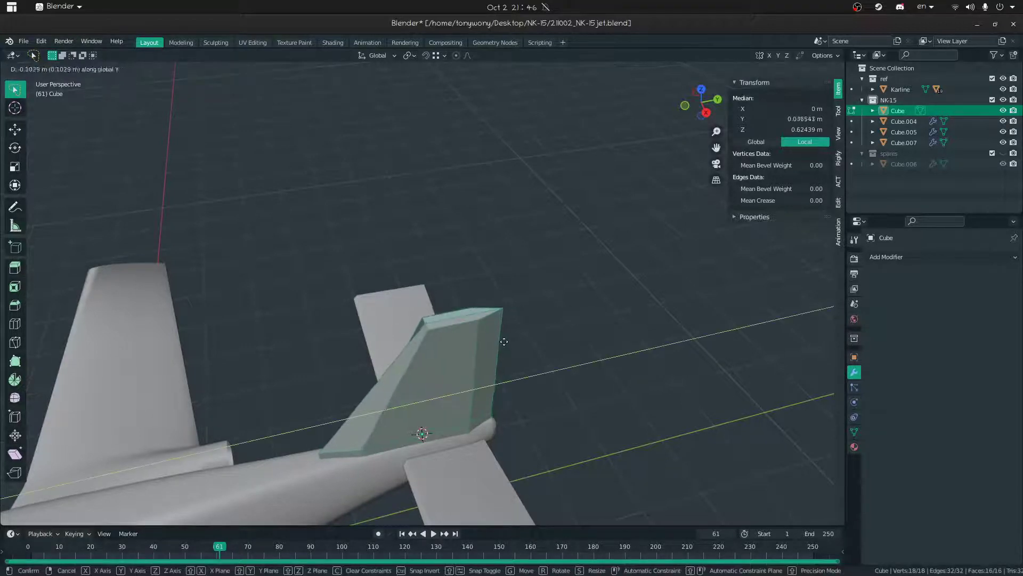
{"action": "left_click", "coordinate": [505, 341]}
- Shift the vertices at the top of the fin's leading edge slightly rearward along Y
{"action": "left_click", "coordinate": [417, 314]}
{"action": "key", "text": "g"}
{"action": "key", "text": "y"}
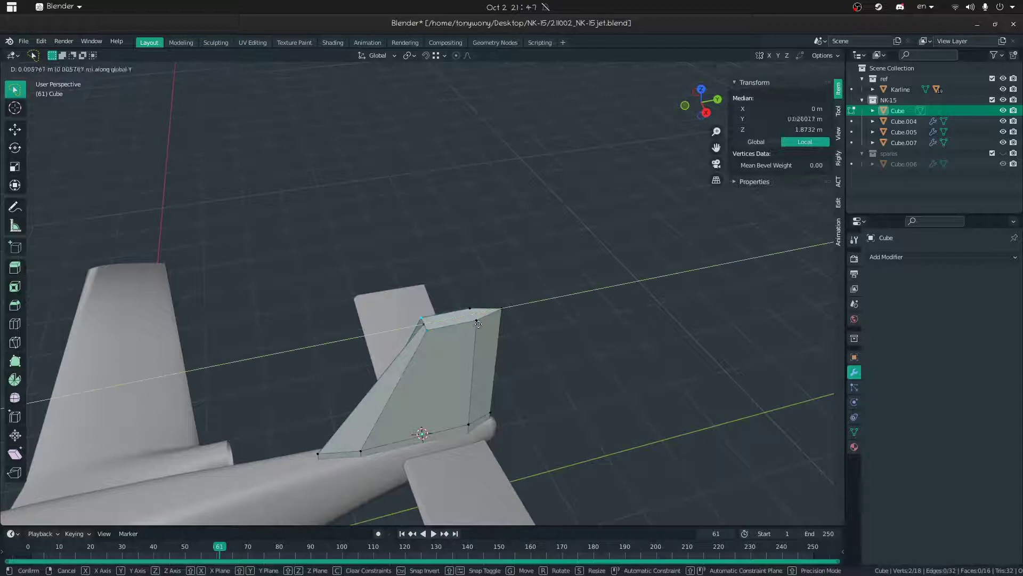
{"action": "left_click", "coordinate": [484, 318]}
{"action": "key", "text": "Tab"}
{"action": "mouse_move", "coordinate": [370, 316]}
{"action": "middle_mouse_down"}
{"action": "mouse_move", "coordinate": [331, 298]}
{"action": "mouse_move", "coordinate": [356, 314]}
{"action": "middle_mouse_up"}
{"action": "scroll", "coordinate": [426, 298], "scroll_direction": "down", "scroll_amount": 3}
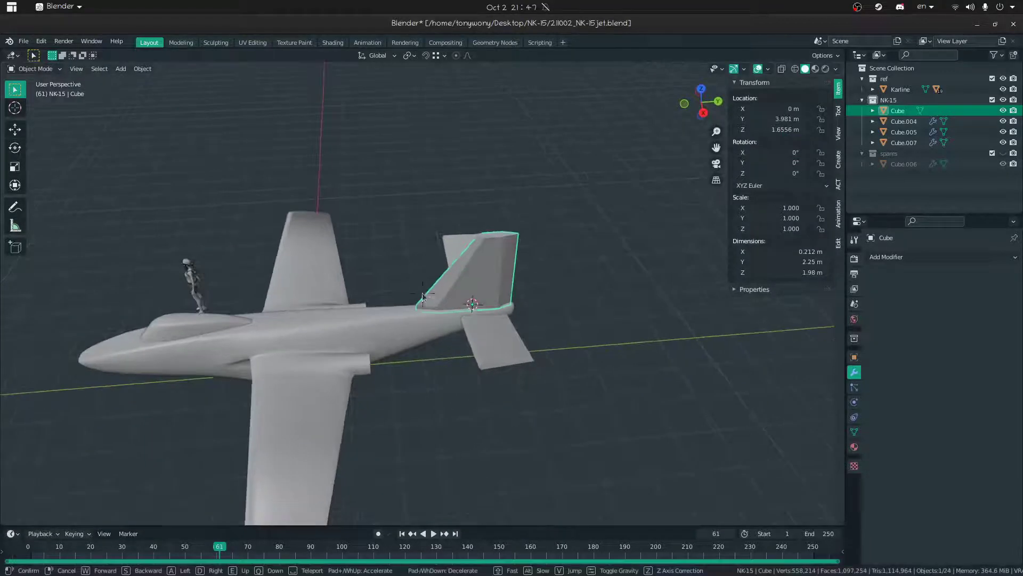
- Dissolve the horizontal edge loop near the base of the vertical fin
{"action": "left_click", "coordinate": [616, 382]}
{"action": "middle_click_drag", "start_coordinate": [615, 383], "coordinate": [515, 338]}
{"action": "key", "text": "shift+grave"}
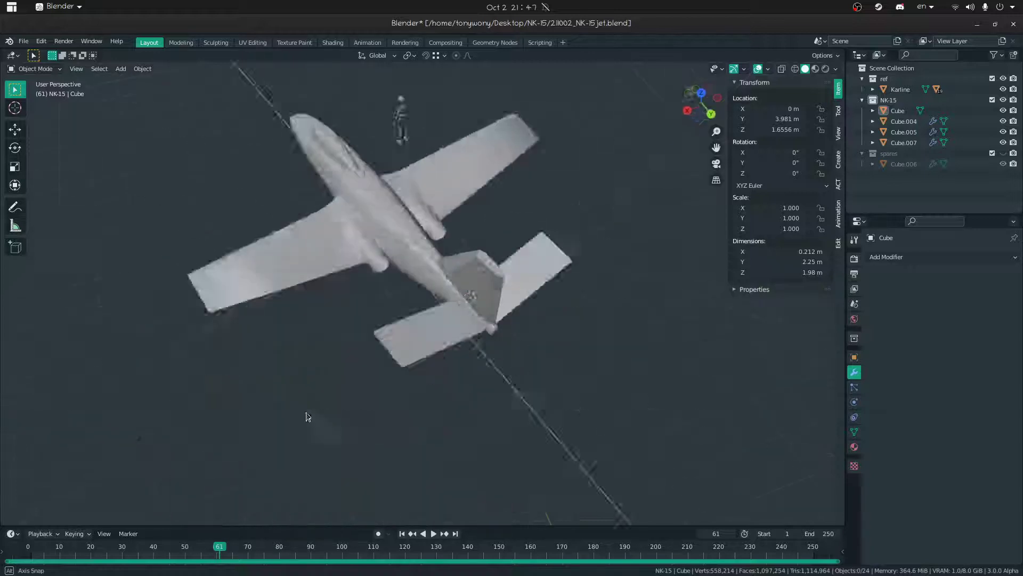
{"action": "key", "text": "w"}
{"action": "left_click", "coordinate": [423, 293]}
{"action": "left_click", "coordinate": [419, 309]}
{"action": "key", "text": "Tab"}
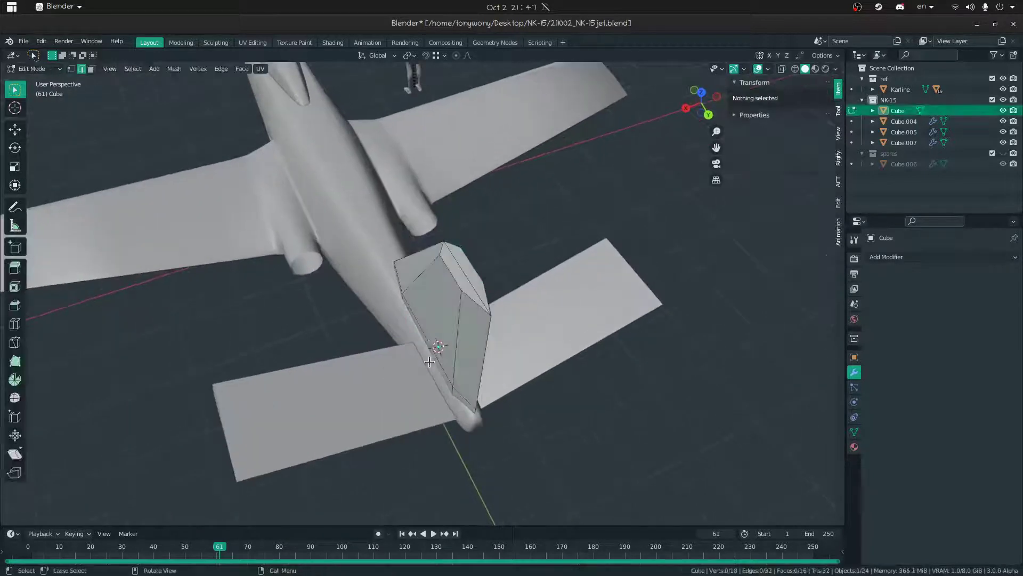
{"action": "left_click", "coordinate": [429, 343], "text": "alt"}
{"action": "key", "text": "x"}
{"action": "left_click", "coordinate": [426, 344]}
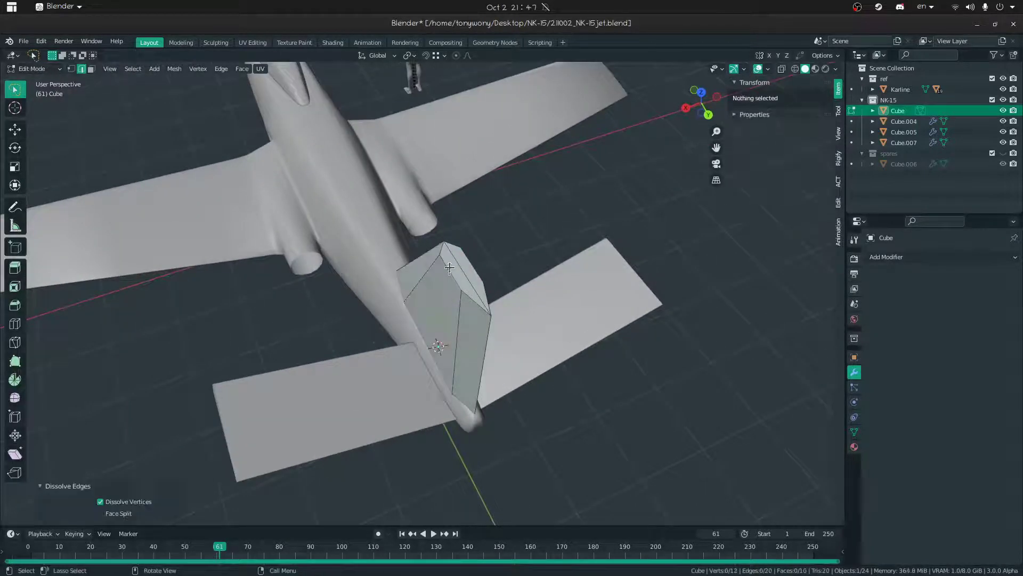
- Narrow the fin's top faces along X so the fin tapers toward its tip
{"action": "key", "text": "3"}
{"action": "left_click", "coordinate": [453, 262]}
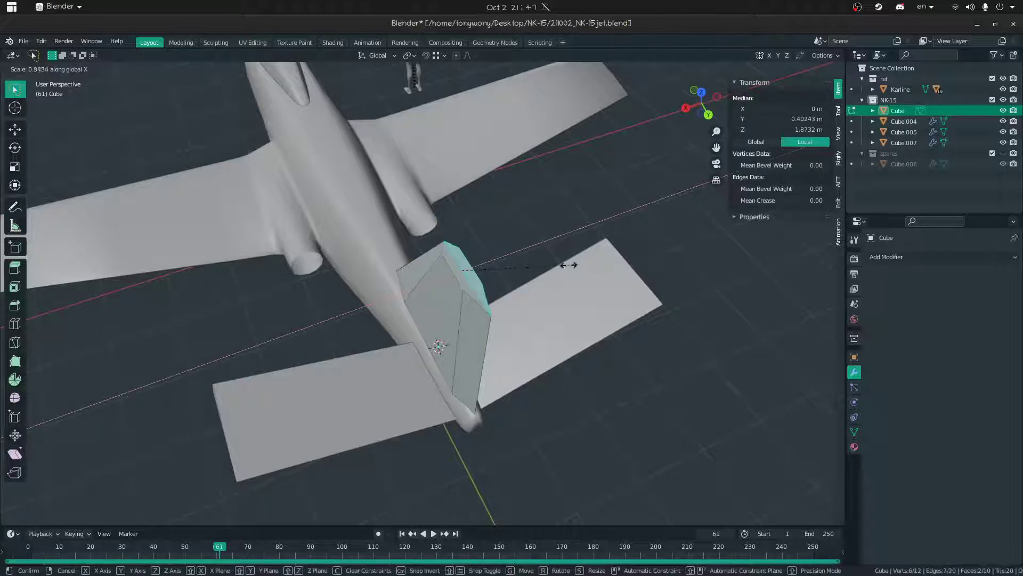
{"action": "left_click", "coordinate": [517, 263]}
{"action": "key", "text": "Tab"}
{"action": "middle_click_drag", "start_coordinate": [518, 264], "coordinate": [516, 301]}
{"action": "key", "text": "s"}
{"action": "right_click", "coordinate": [571, 297]}
{"action": "left_click", "coordinate": [559, 383]}
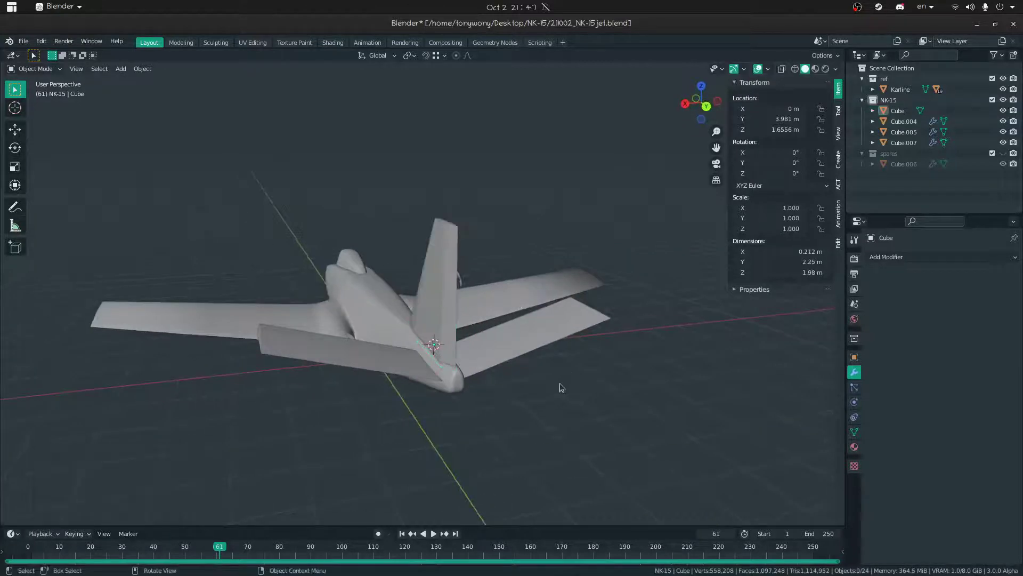
- Scale the whole fin down along Y to a length of 1.72 m
{"action": "middle_click_drag", "start_coordinate": [560, 382], "coordinate": [413, 292]}
{"action": "left_click", "coordinate": [413, 292]}
{"action": "key", "text": "Tab"}
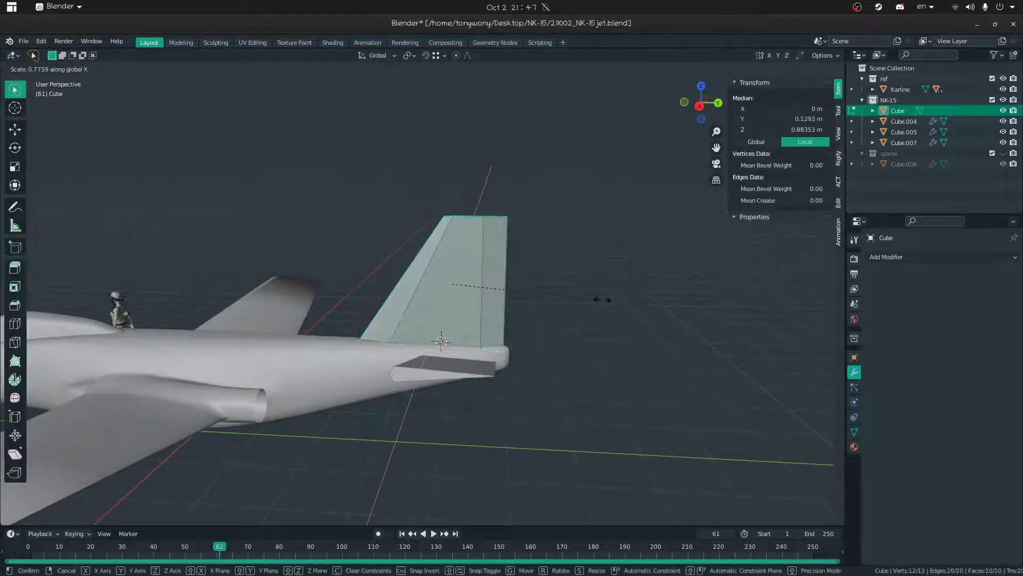
{"action": "key", "text": "y"}
{"action": "left_click", "coordinate": [584, 301]}
{"action": "key", "text": "ctrl+Tab"}
- Examine the jet's overall shape from behind and in front, including the air intake at the wing root
{"action": "middle_click_drag", "start_coordinate": [482, 310], "coordinate": [392, 287]}
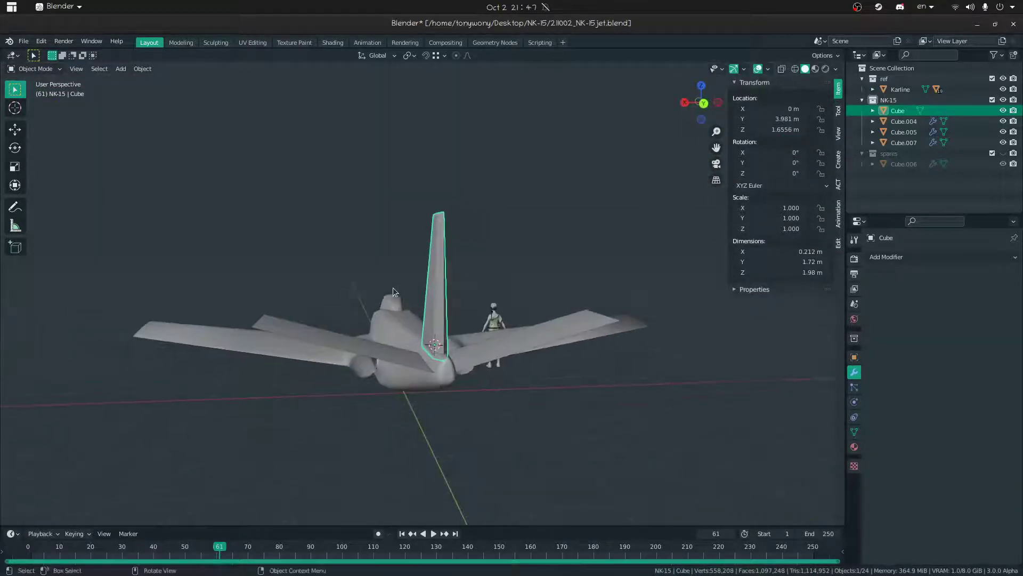
{"action": "key", "text": "shift+grave"}
{"action": "key", "text": "s"}
{"action": "left_click", "coordinate": [422, 295]}
{"action": "middle_click_drag", "start_coordinate": [373, 353], "coordinate": [565, 353]}
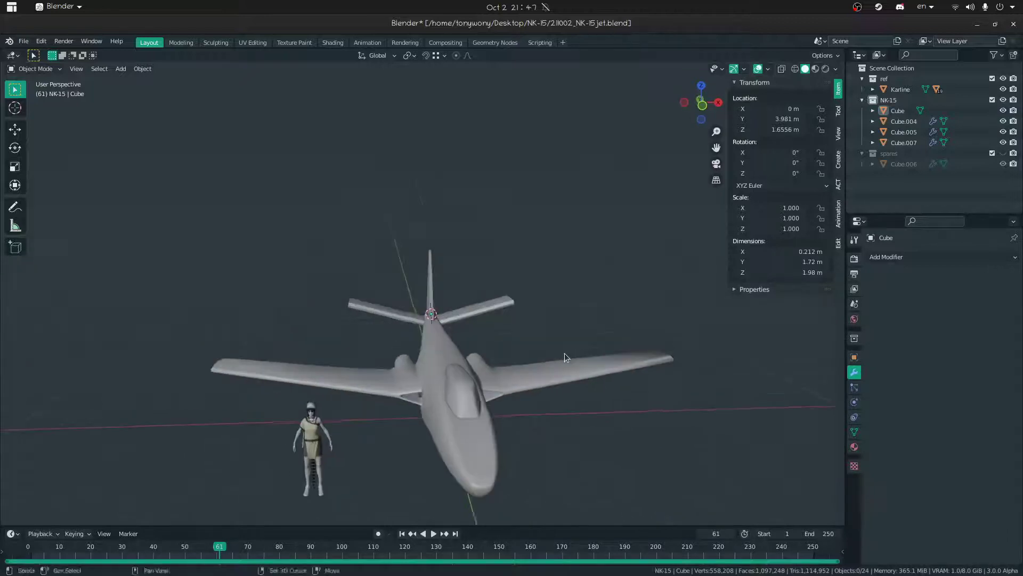
{"action": "key", "text": "shift+grave"}
{"action": "key", "text": "w"}
{"action": "key", "text": "d"}
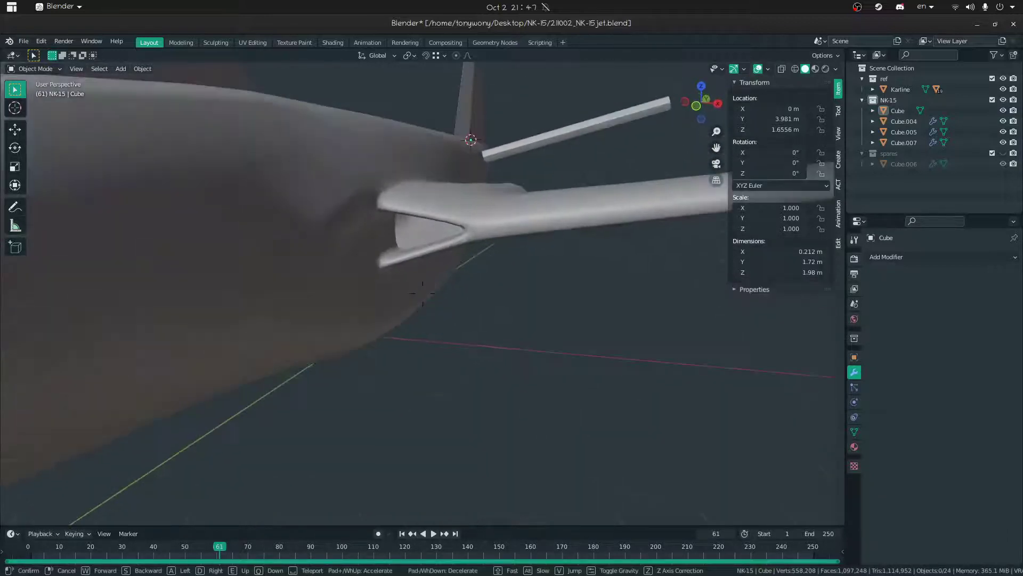
{"action": "left_click", "coordinate": [423, 294]}
- In the fuselage mesh, extrude the rim of the rear engine outlet and scale it inward to form a thin lip
{"action": "left_click", "coordinate": [450, 280]}
{"action": "key", "text": "Tab"}
{"action": "key", "text": "z"}
{"action": "key", "text": "Escape"}
{"action": "middle_click_drag", "start_coordinate": [413, 292], "coordinate": [452, 295]}
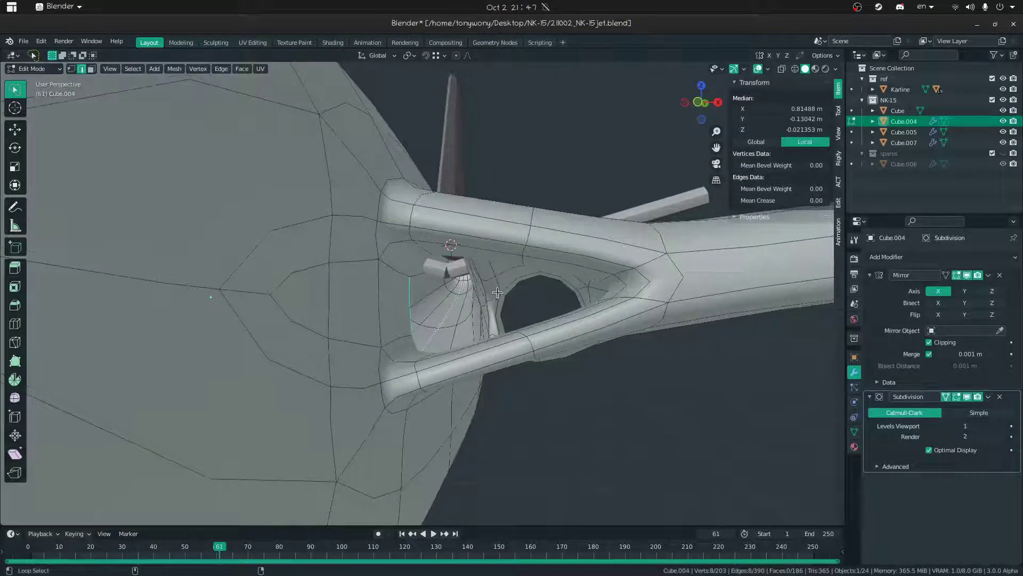
{"action": "key", "text": "shift+grave"}
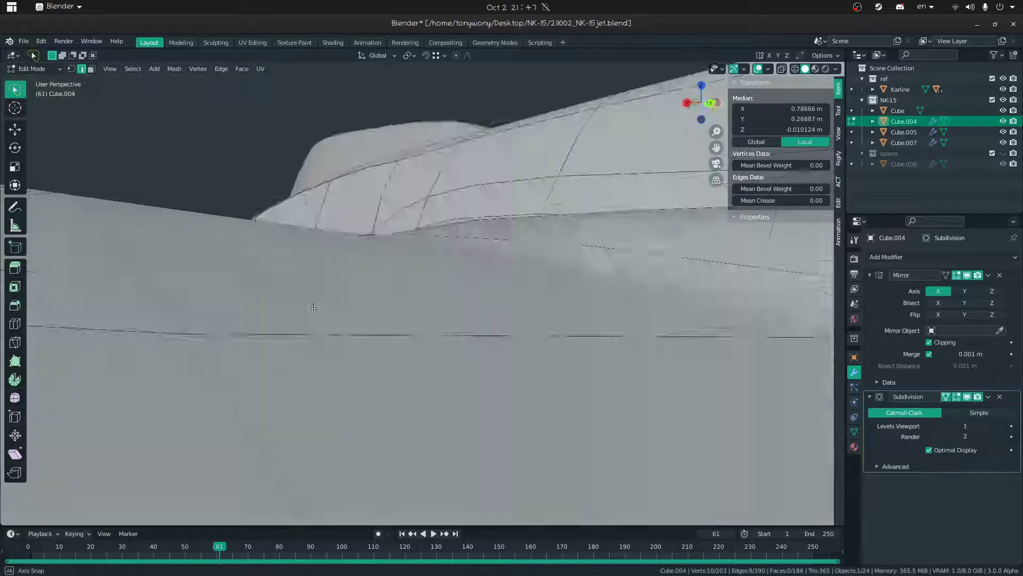
{"action": "key", "text": "s"}
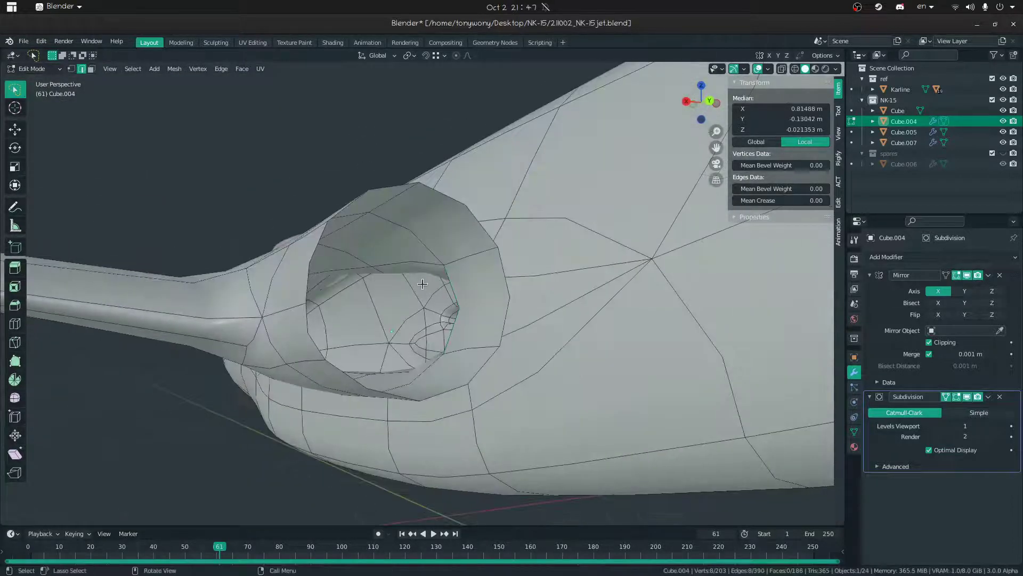
{"action": "key", "text": "e"}
{"action": "right_click", "coordinate": [522, 283]}
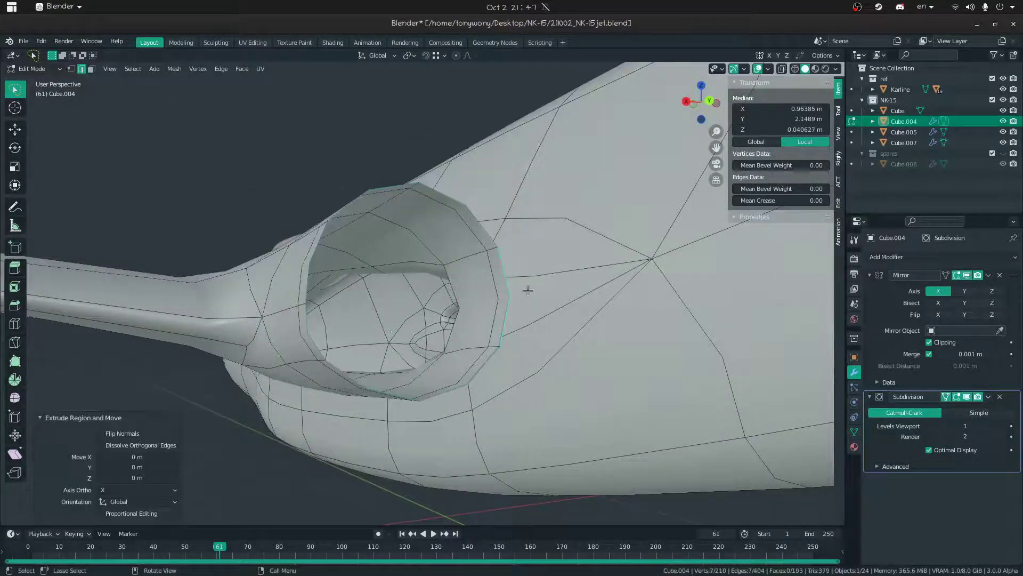
{"action": "key", "text": "s"}
{"action": "left_click", "coordinate": [593, 249]}
{"action": "middle_click_drag", "start_coordinate": [586, 250], "coordinate": [557, 255]}
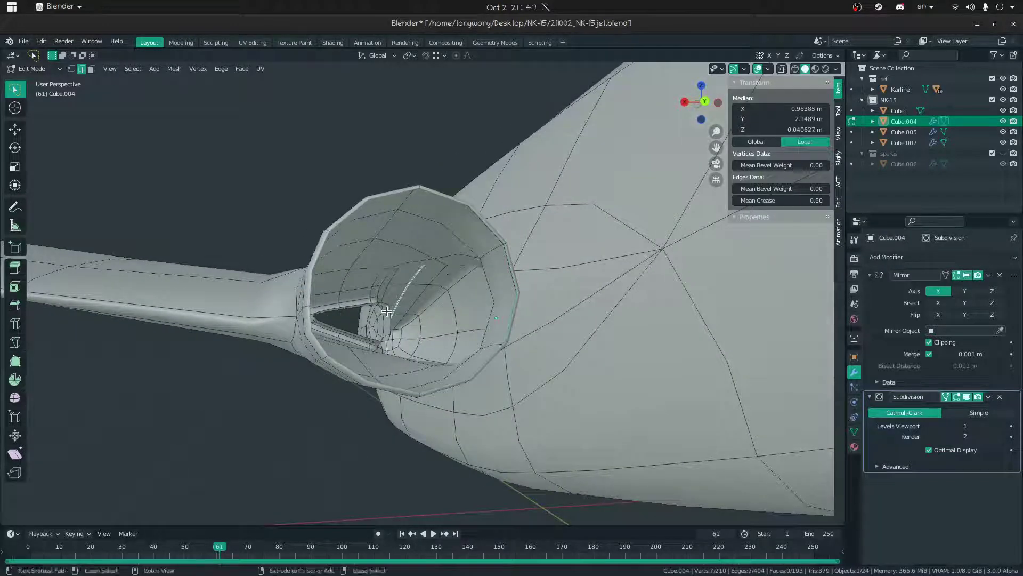
{"action": "key", "text": "ctrl+e"}
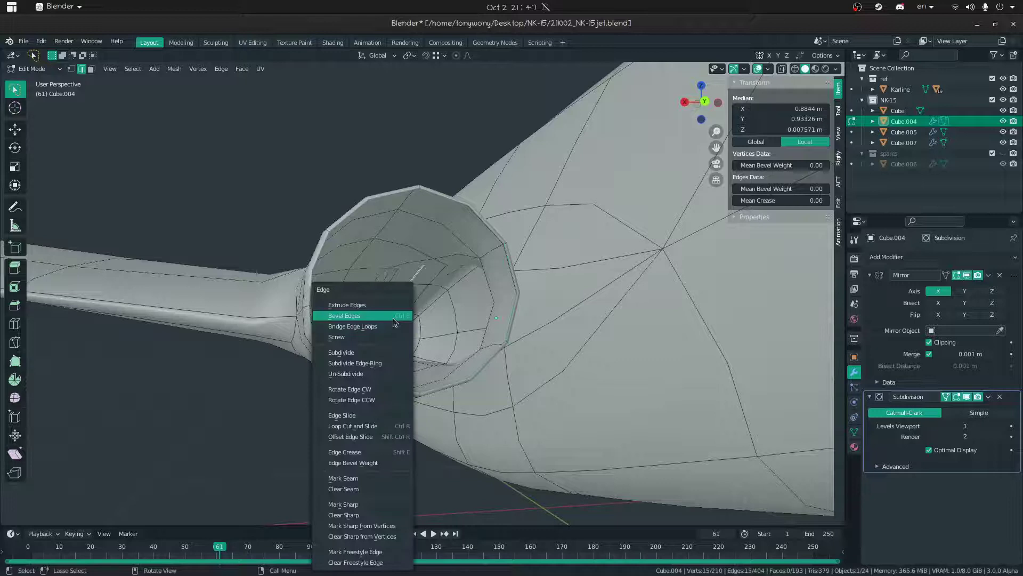
{"action": "left_click", "coordinate": [393, 318]}
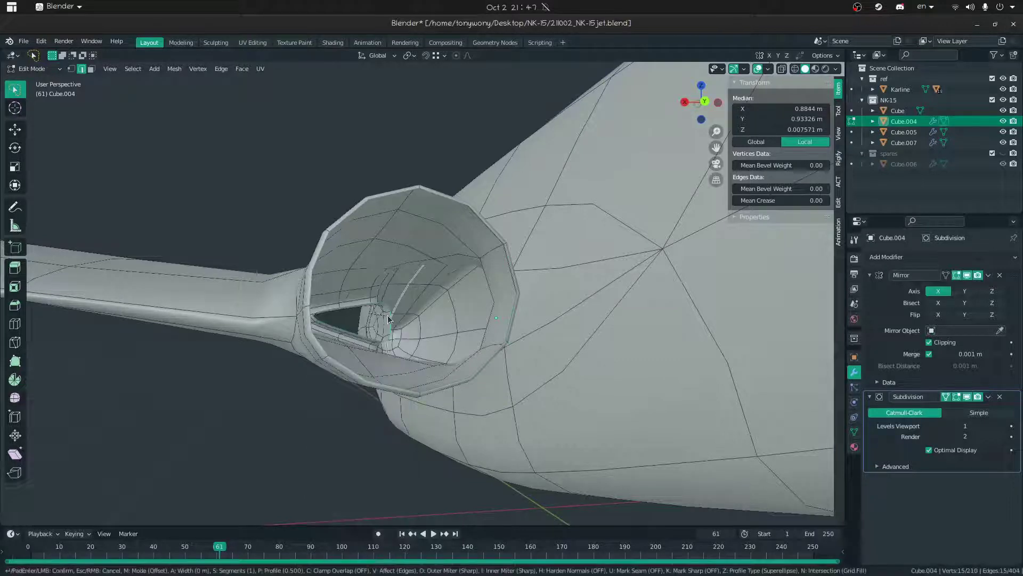
{"action": "right_click", "coordinate": [437, 262]}
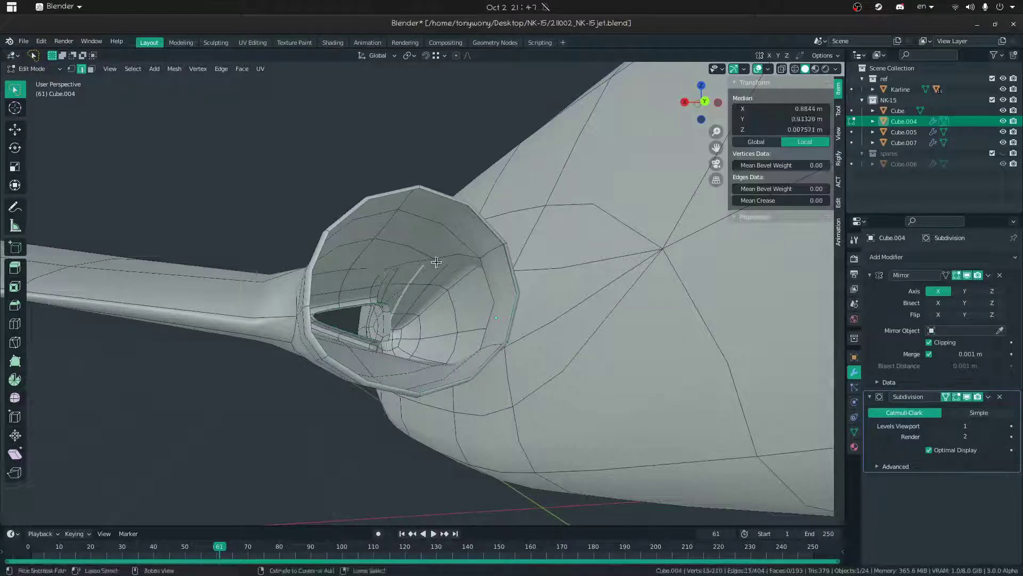
- Merge all of the fuselage mesh's vertices by distance and turn off the Subdivision modifier's display in Edit Mode
{"action": "key", "text": "a"}
{"action": "key", "text": "m"}
{"action": "left_click", "coordinate": [482, 231]}
{"action": "left_click", "coordinate": [497, 254]}
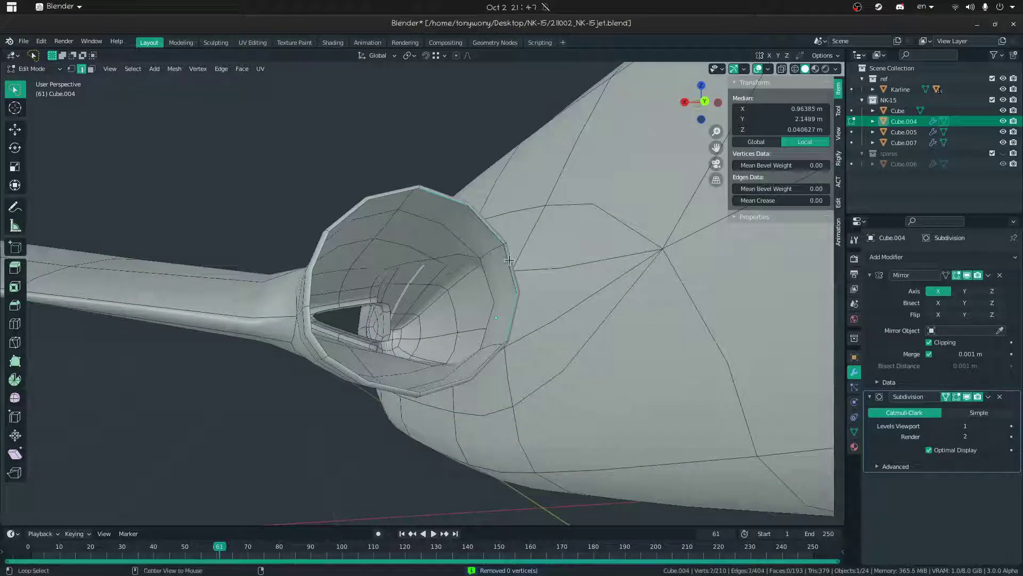
{"action": "left_click", "coordinate": [957, 396]}
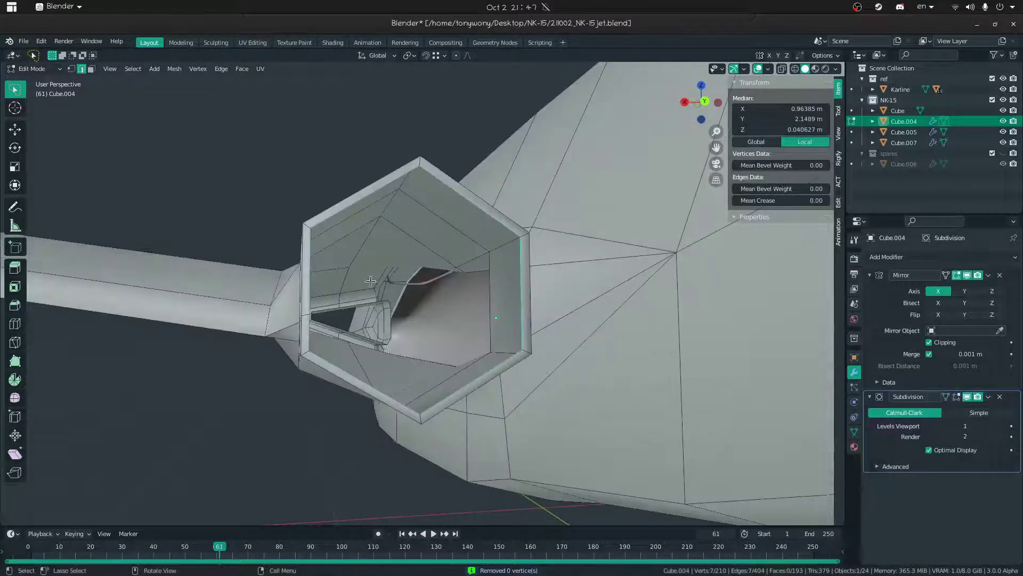
{"action": "middle_click_drag", "start_coordinate": [384, 306], "coordinate": [378, 304]}
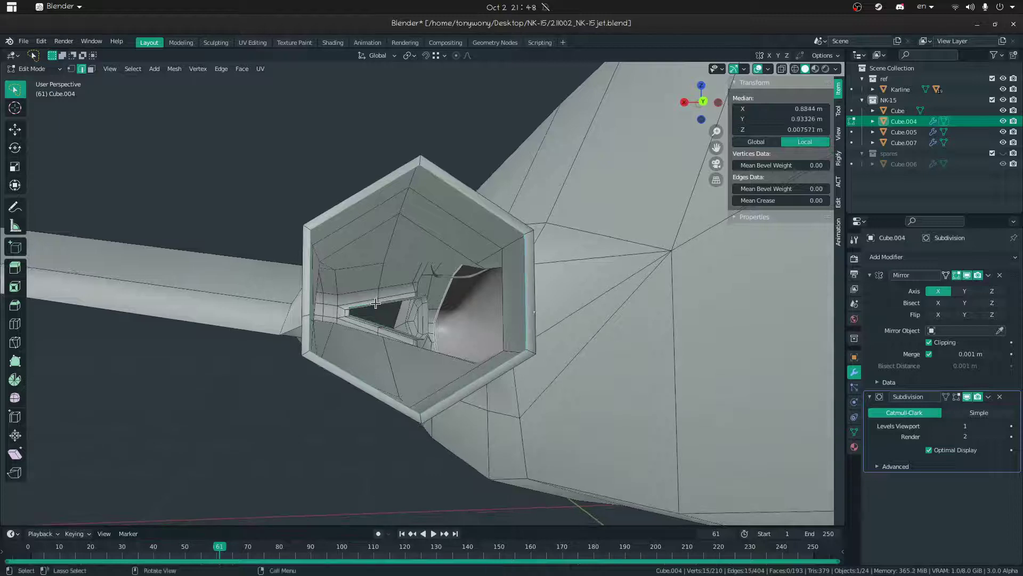
{"action": "right_click", "coordinate": [376, 303]}
{"action": "left_click", "coordinate": [375, 303]}
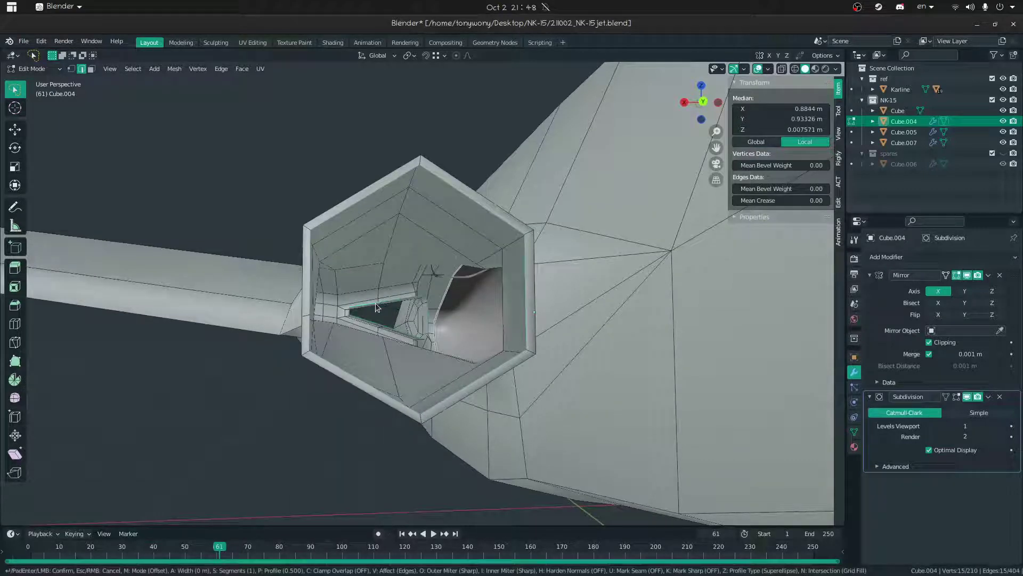
{"action": "right_click", "coordinate": [432, 303]}
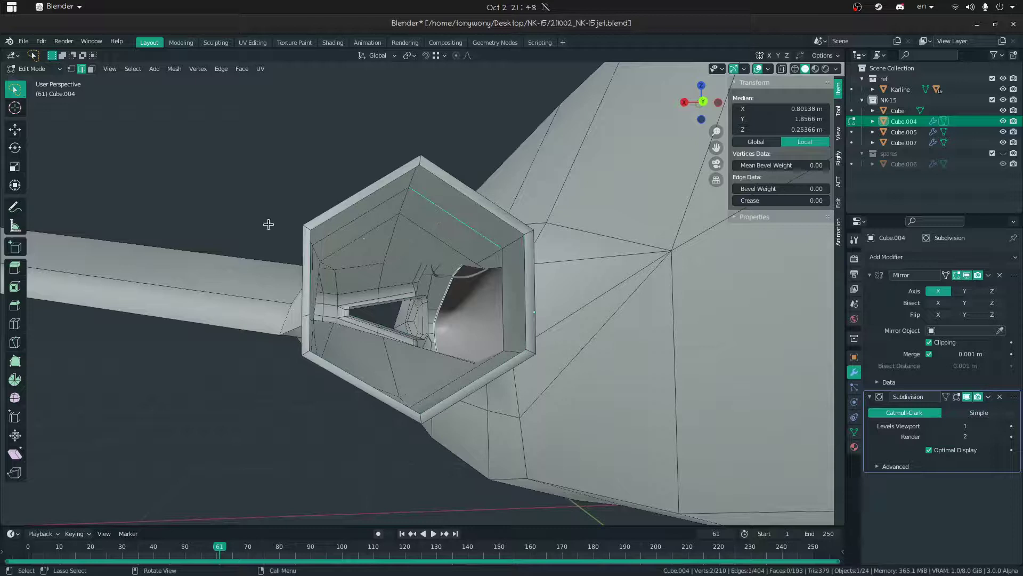
{"action": "key", "text": "shift+grave"}
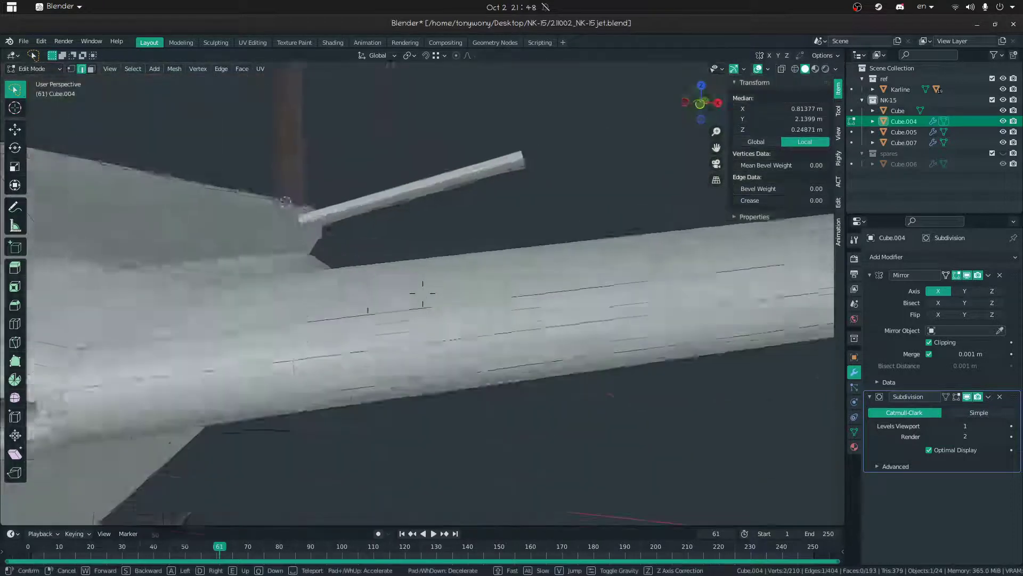
- Examine the engine intake at the wing root from in front and below
{"action": "key", "text": "s"}
{"action": "key", "text": "w"}
{"action": "left_click", "coordinate": [423, 293]}
{"action": "middle_click_drag", "start_coordinate": [422, 293], "coordinate": [374, 329]}
{"action": "key", "text": "shift+grave"}
{"action": "key", "text": "w"}
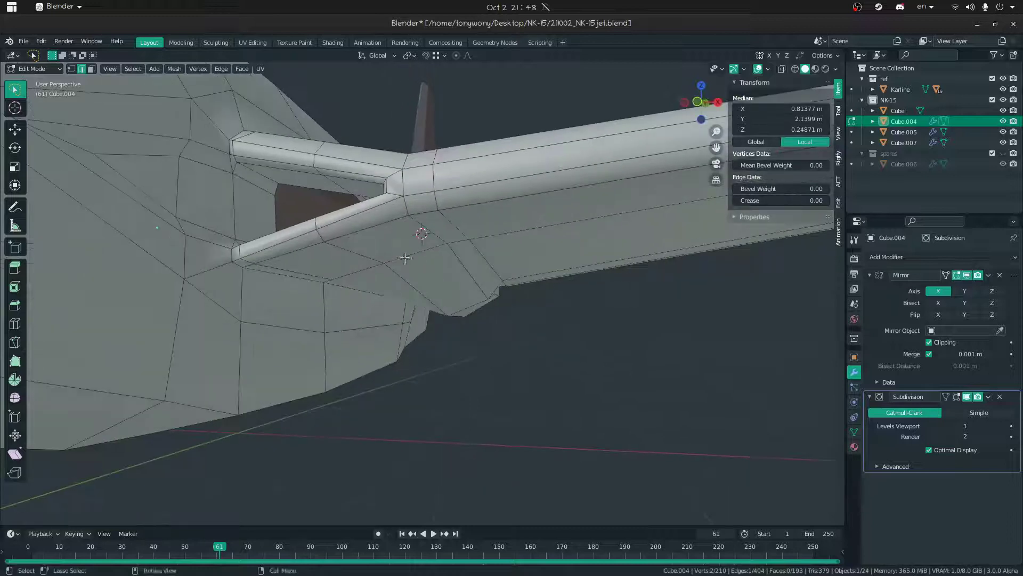
{"action": "key", "text": "s"}
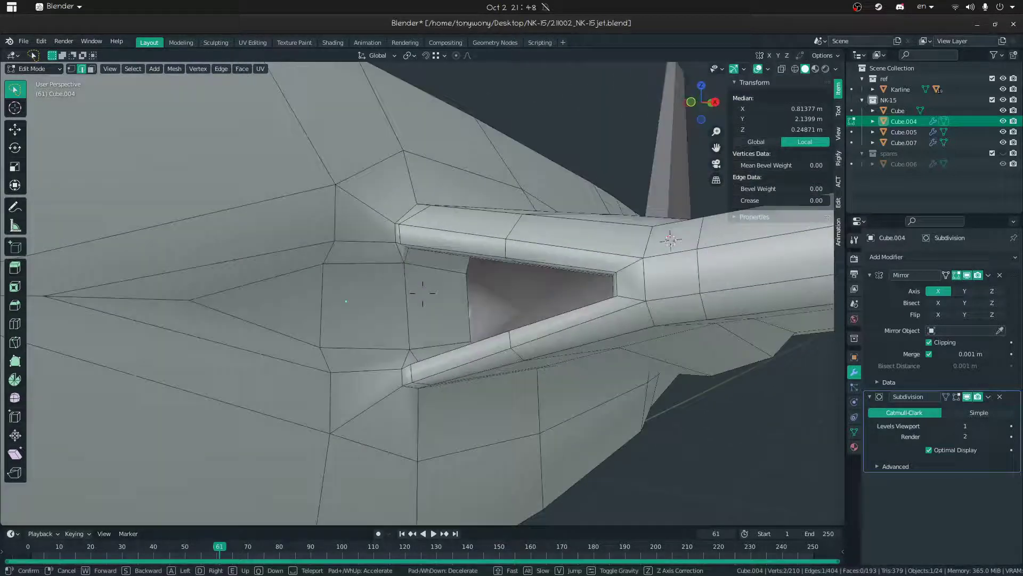
{"action": "left_click", "coordinate": [422, 294]}
{"action": "middle_click_drag", "start_coordinate": [458, 271], "coordinate": [423, 262]}
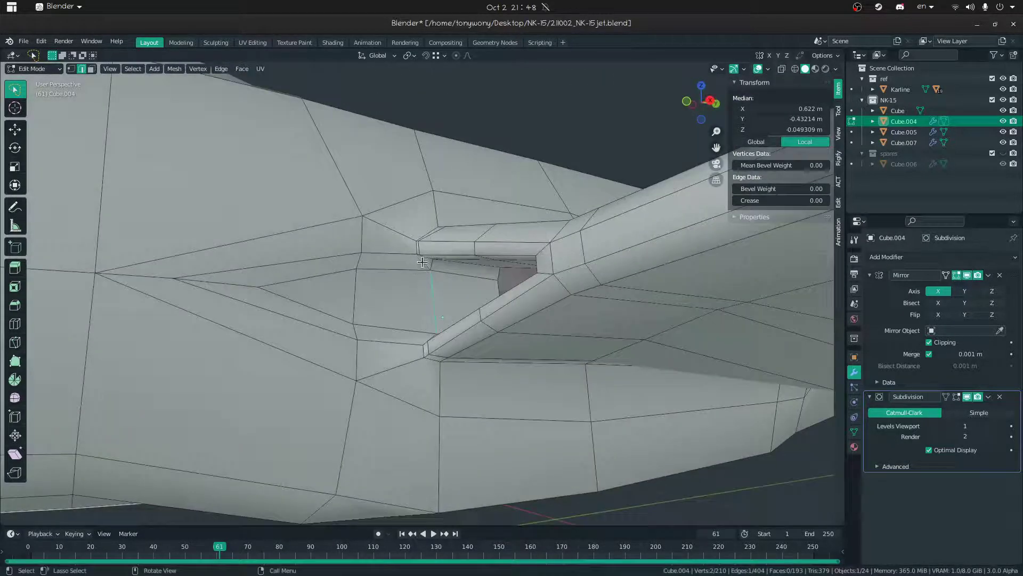
- Fill the open gap in the inner wall of the engine intake with a new face
{"action": "key", "text": "3"}
{"action": "left_click", "coordinate": [430, 263], "text": "alt"}
{"action": "middle_click_drag", "start_coordinate": [431, 264], "coordinate": [468, 275]}
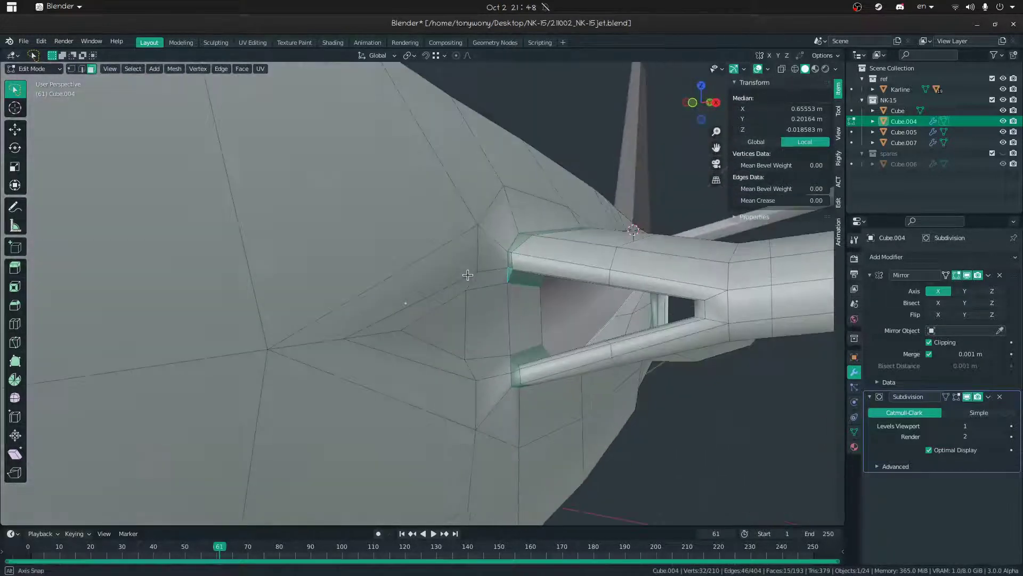
{"action": "key", "text": "alt+a"}
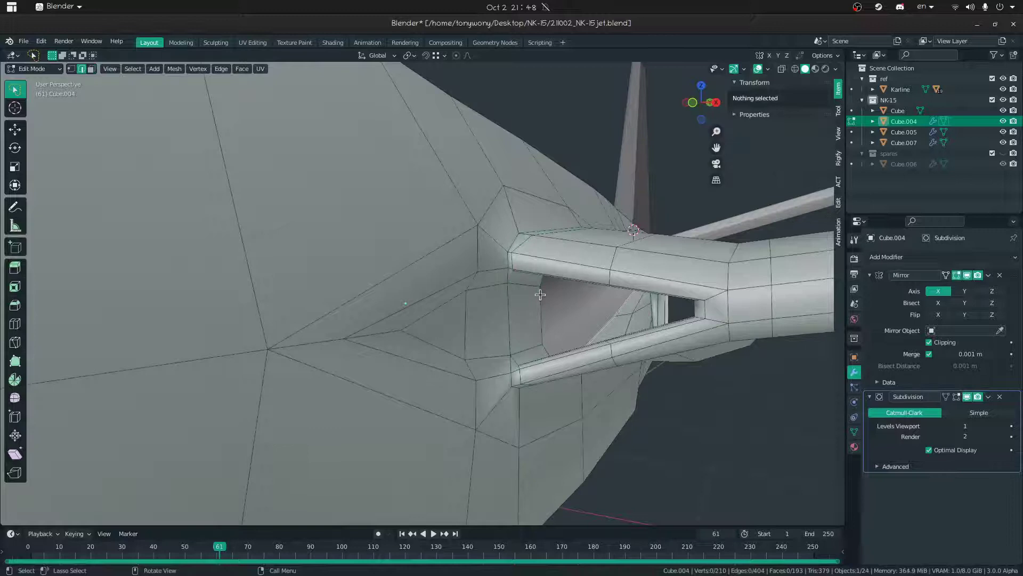
{"action": "left_click", "coordinate": [547, 314]}
{"action": "key", "text": "f"}
{"action": "mouse_move", "coordinate": [548, 314]}
{"action": "middle_mouse_down"}
{"action": "mouse_move", "coordinate": [582, 314]}
{"action": "mouse_move", "coordinate": [549, 302]}
{"action": "mouse_move", "coordinate": [572, 311]}
{"action": "mouse_move", "coordinate": [553, 310]}
{"action": "middle_mouse_up"}
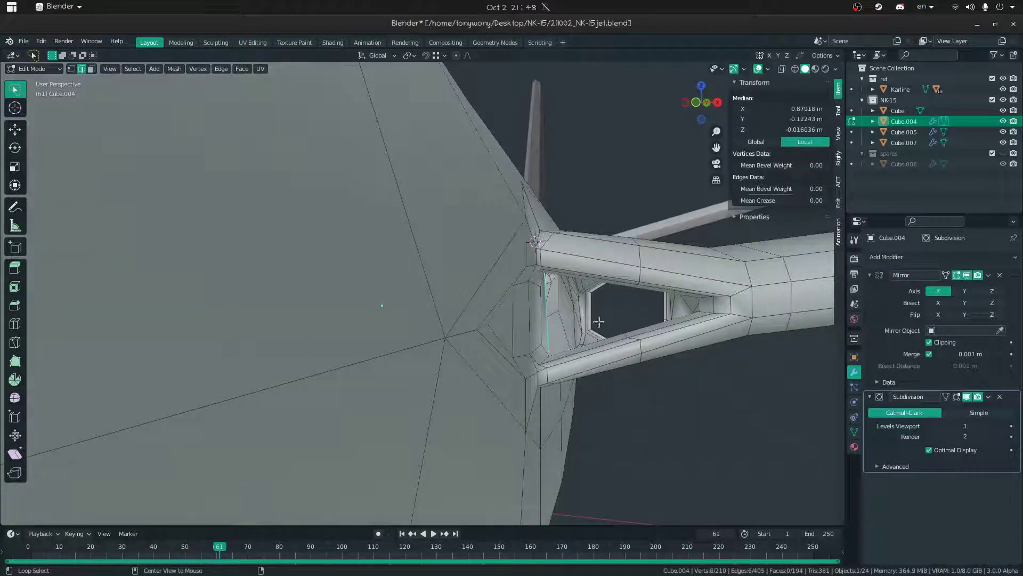
- Try to bridge the intake's inner edge loop with the inner rim of the rear engine outlet
{"action": "middle_click_drag", "start_coordinate": [589, 308], "coordinate": [767, 298]}
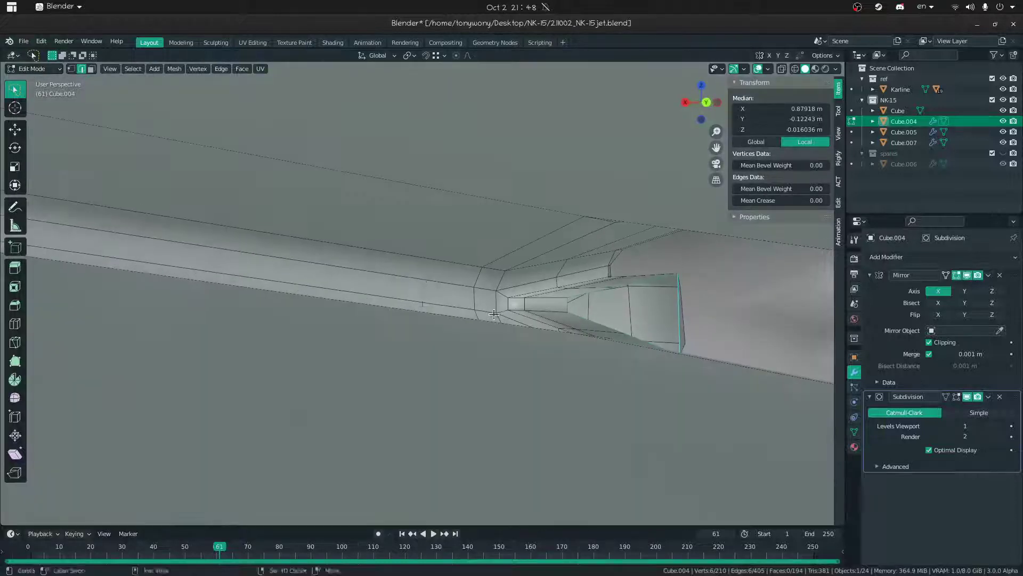
{"action": "key", "text": "shift+grave"}
{"action": "key", "text": "s"}
{"action": "left_click", "coordinate": [424, 275]}
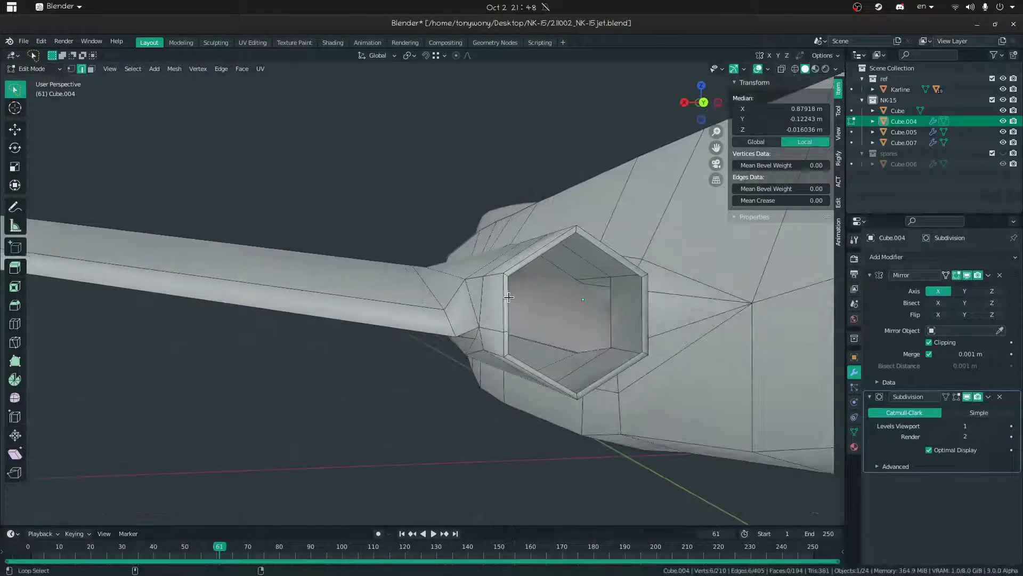
{"action": "key", "text": "ctrl+e"}
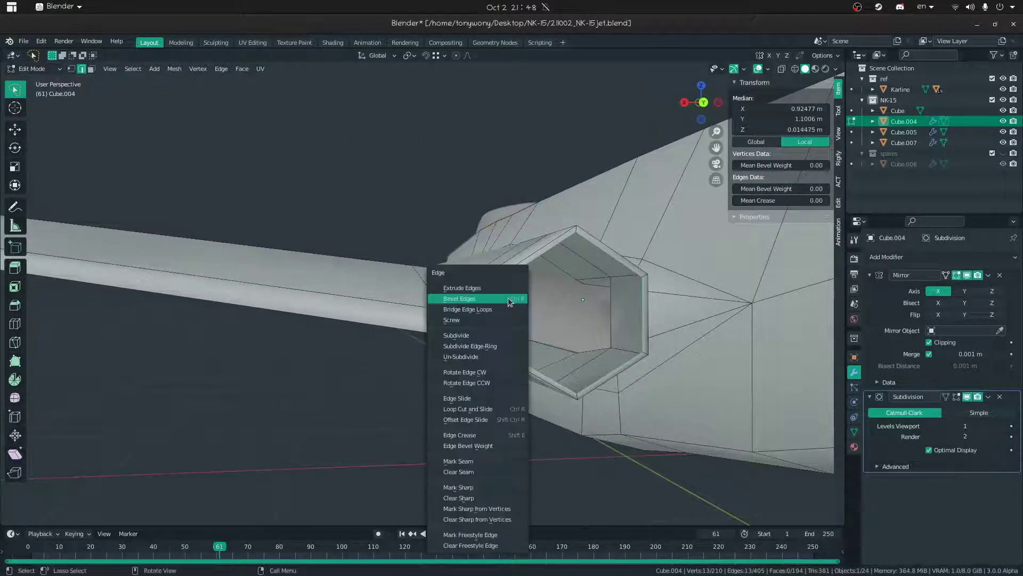
{"action": "left_click", "coordinate": [498, 311]}
{"action": "middle_click_drag", "start_coordinate": [501, 312], "coordinate": [609, 306]}
{"action": "key", "text": "ctrl+z"}
- Try sliding the geometry where the wing's trailing edge meets the engine nacelle
{"action": "middle_click_drag", "start_coordinate": [417, 325], "coordinate": [432, 283]}
{"action": "key", "text": "g"}
{"action": "key", "text": "g"}
{"action": "left_click", "coordinate": [426, 345]}
{"action": "middle_click_drag", "start_coordinate": [413, 346], "coordinate": [436, 331]}
{"action": "key", "text": "ctrl+z"}
- Move the nacelle vertex just behind the wing's trailing edge slightly along Z
{"action": "middle_click_drag", "start_coordinate": [295, 370], "coordinate": [319, 388]}
{"action": "mouse_move", "coordinate": [347, 338]}
{"action": "middle_mouse_down"}
{"action": "mouse_move", "coordinate": [349, 285]}
{"action": "mouse_move", "coordinate": [377, 290]}
{"action": "mouse_move", "coordinate": [307, 374]}
{"action": "mouse_move", "coordinate": [332, 337]}
{"action": "middle_mouse_up"}
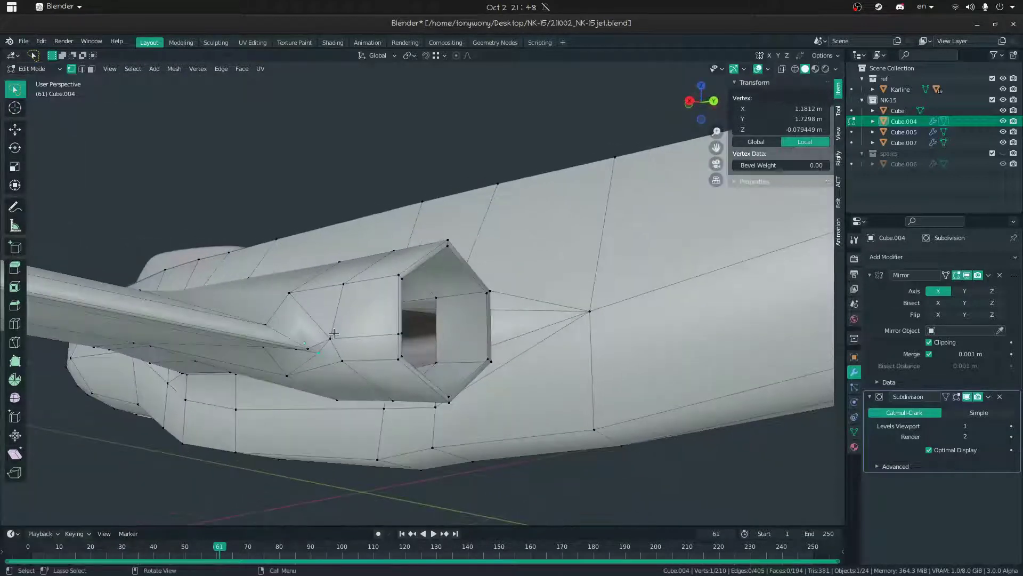
{"action": "left_click", "coordinate": [332, 337]}
{"action": "key", "text": "g"}
{"action": "key", "text": "z"}
{"action": "left_click", "coordinate": [333, 341]}
- Try a vertex slide on the nacelle vertex at the wing's trailing corner, then undo it
{"action": "middle_click_drag", "start_coordinate": [333, 342], "coordinate": [340, 376]}
{"action": "key", "text": "3"}
{"action": "left_click", "coordinate": [315, 346], "text": "alt"}
{"action": "key", "text": "1"}
{"action": "left_click", "coordinate": [337, 377]}
{"action": "key", "text": "shift+v"}
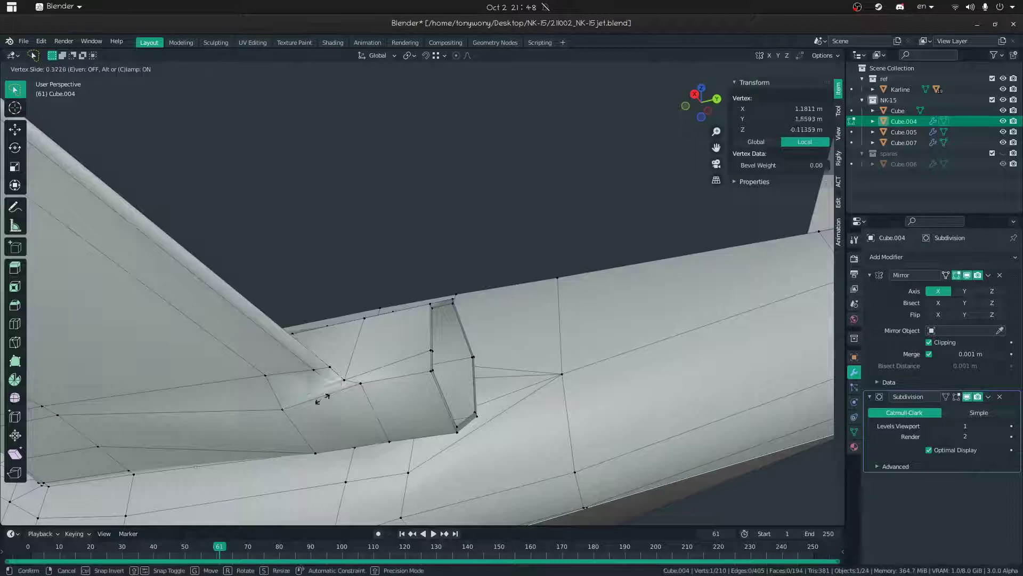
{"action": "left_click", "coordinate": [351, 397]}
{"action": "key", "text": "ctrl+z"}
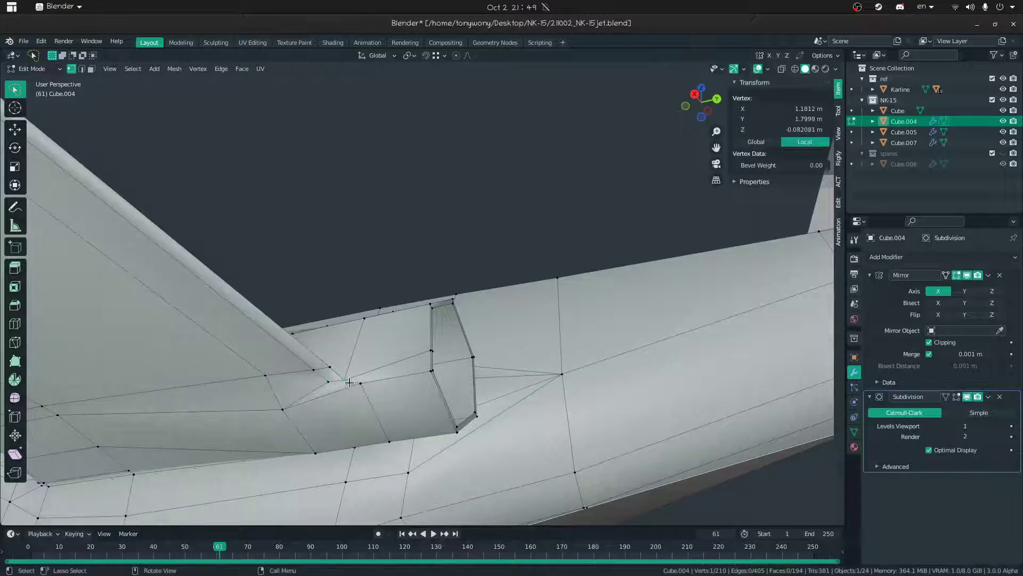
- Slide two vertices at the wing's trailing corner along their edges to tidy the nacelle junction
{"action": "key", "text": "g"}
{"action": "key", "text": "g"}
{"action": "left_click", "coordinate": [366, 418]}
{"action": "left_click", "coordinate": [324, 384]}
{"action": "key", "text": "g"}
{"action": "key", "text": "g"}
{"action": "left_click", "coordinate": [325, 399]}
- Slide the short edge on the outlet's outer rim toward its corner and merge all the mesh's vertices by distance
{"action": "middle_click_drag", "start_coordinate": [326, 400], "coordinate": [419, 368]}
{"action": "key", "text": "g"}
{"action": "key", "text": "g"}
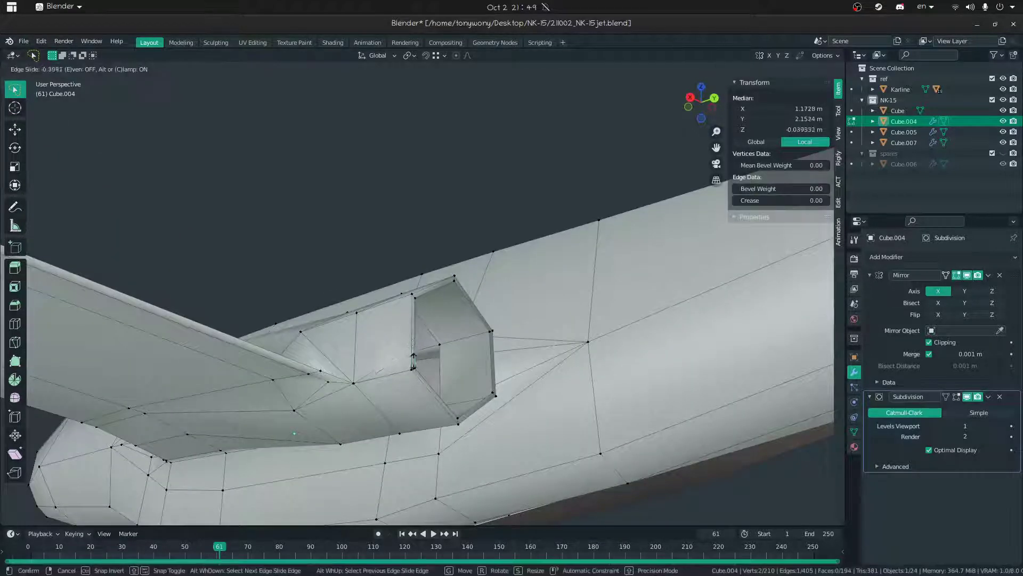
{"action": "left_click", "coordinate": [413, 399]}
{"action": "middle_click_drag", "start_coordinate": [413, 399], "coordinate": [423, 293]}
{"action": "key", "text": "a"}
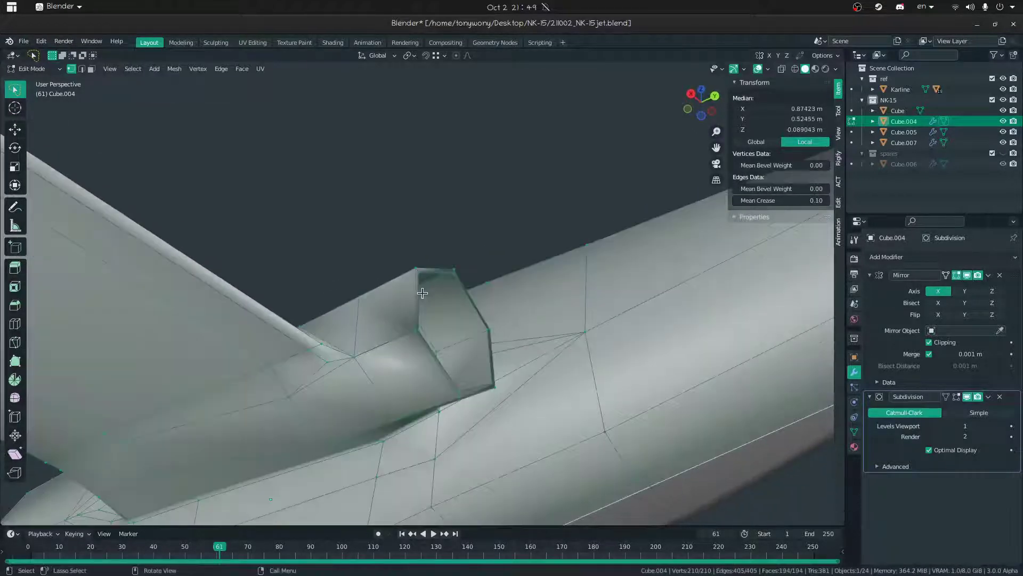
{"action": "left_click", "coordinate": [422, 296]}
{"action": "left_click", "coordinate": [326, 364]}
{"action": "middle_click_drag", "start_coordinate": [322, 367], "coordinate": [324, 421]}
{"action": "key", "text": "2"}
{"action": "left_click", "coordinate": [325, 357]}
- Examine the wing's edges and its junctions with the engine intake and the rear nacelle
{"action": "key", "text": "shift+grave"}
{"action": "key", "text": "s"}
{"action": "key", "text": "q"}
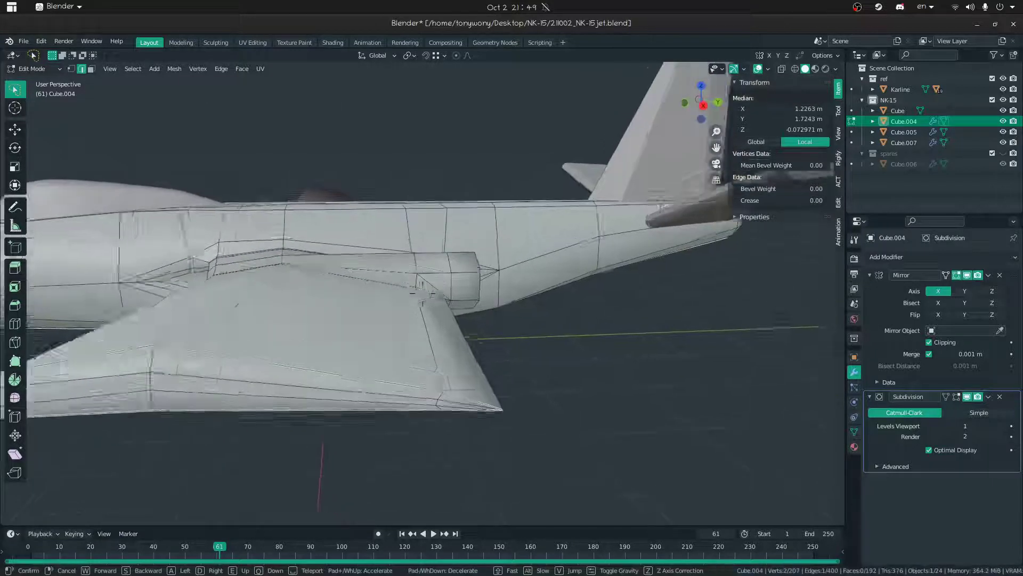
{"action": "left_click", "coordinate": [422, 292]}
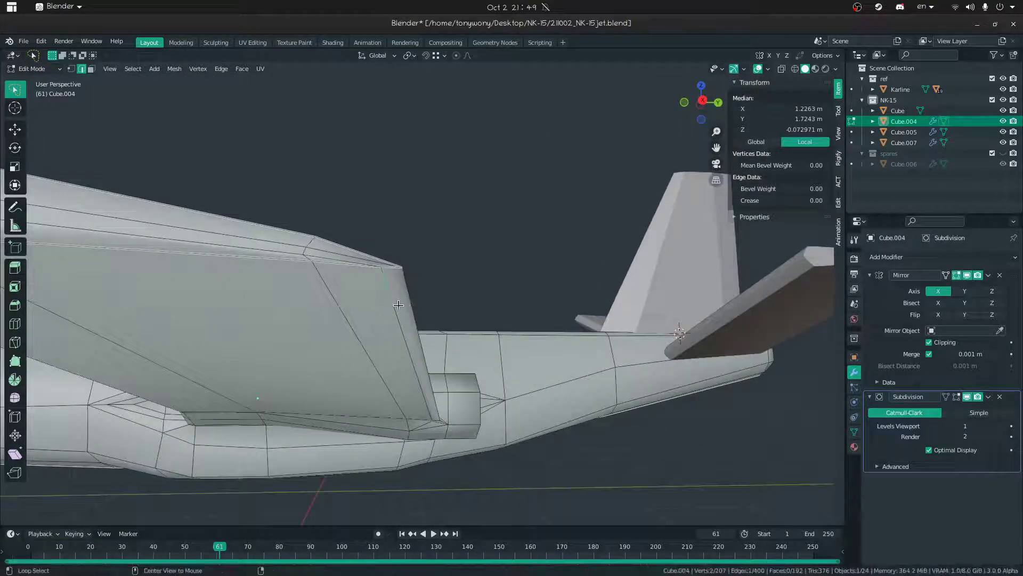
{"action": "key", "text": "a"}
{"action": "key", "text": "w"}
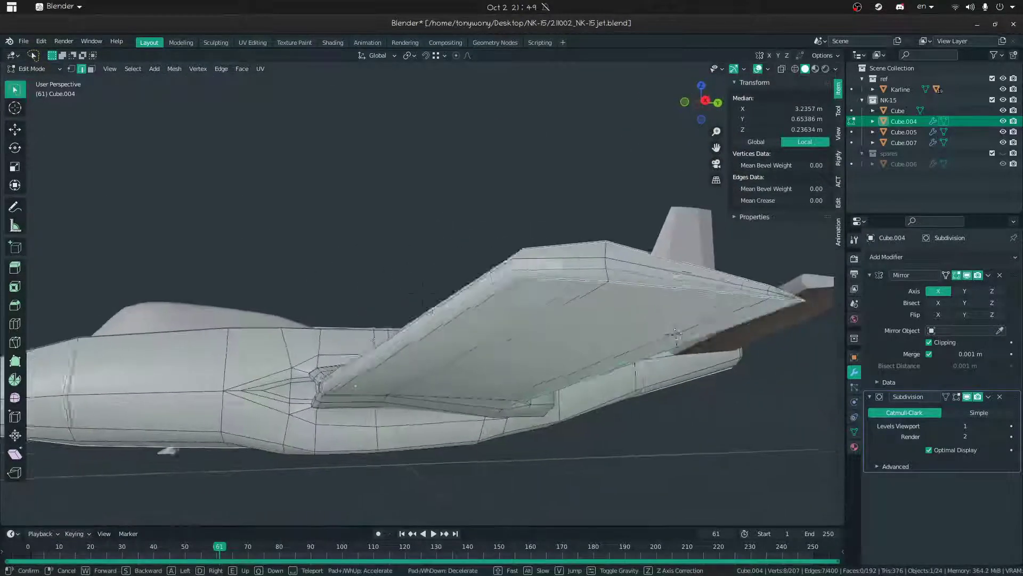
{"action": "key", "text": "w"}
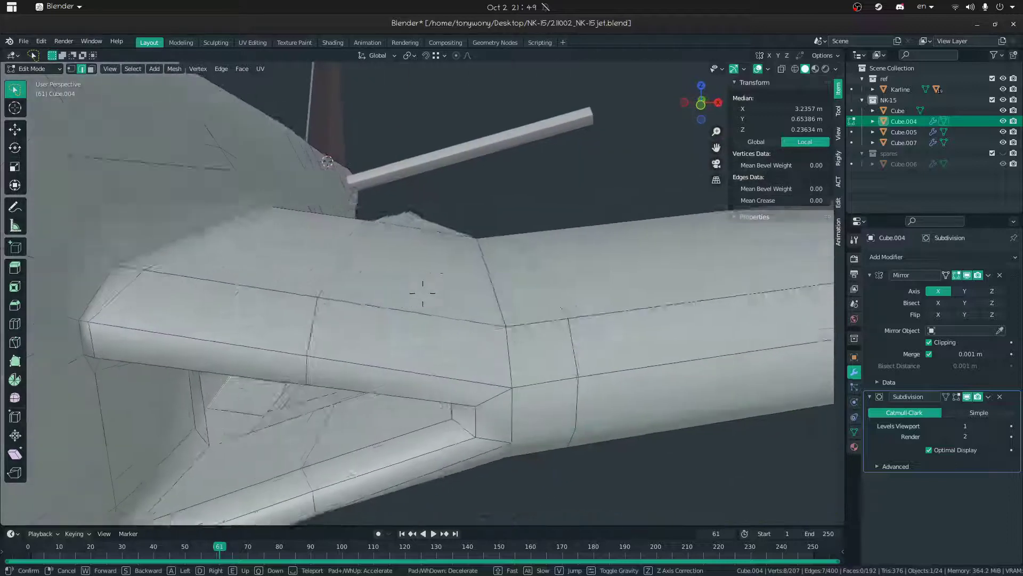
{"action": "key", "text": "q"}
{"action": "key", "text": "s"}
{"action": "key", "text": "w"}
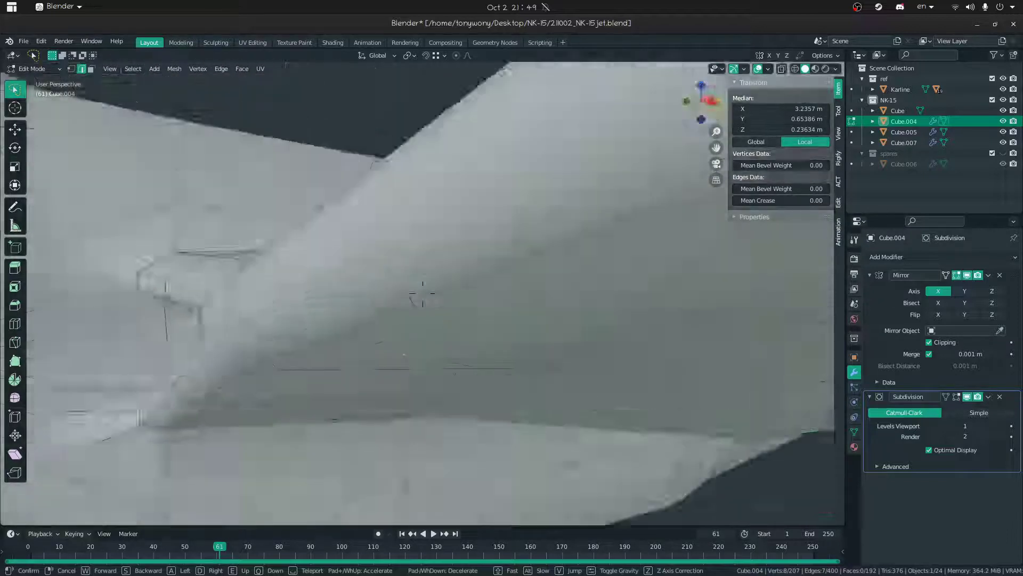
{"action": "key", "text": "s"}
{"action": "key", "text": "w"}
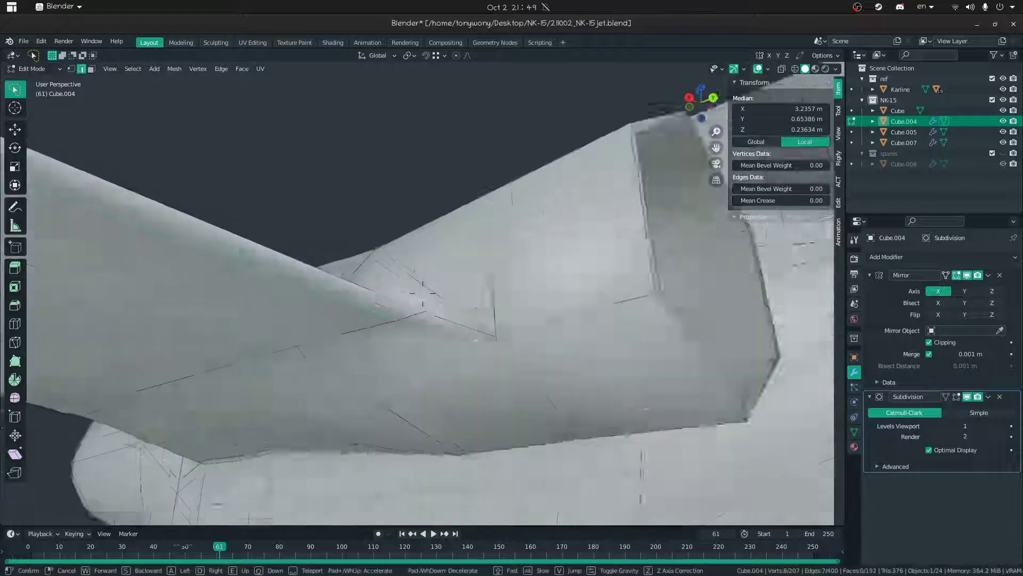
{"action": "key", "text": "s"}
{"action": "left_click", "coordinate": [423, 293]}
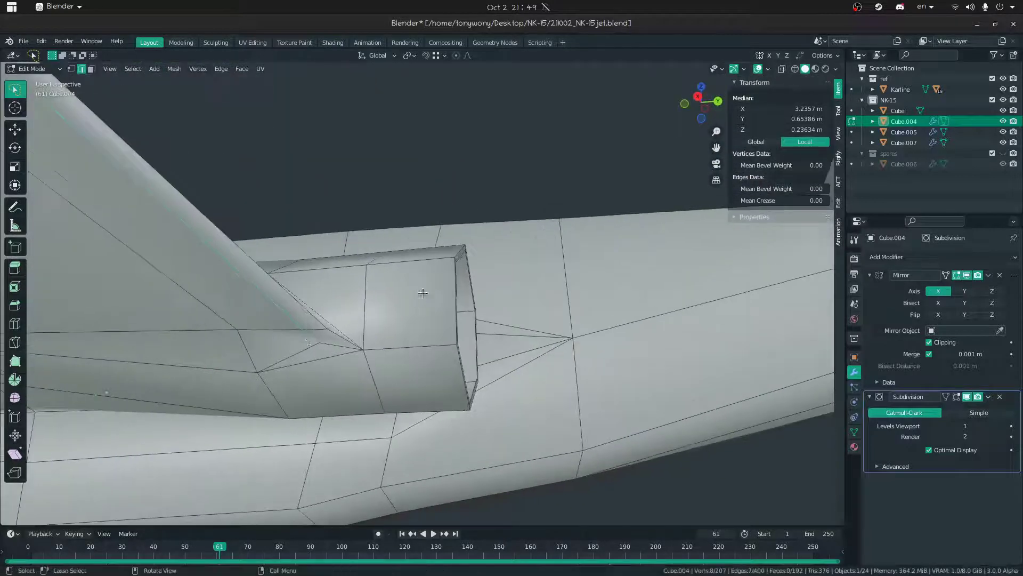
- Remove the leftover small geometry where the wing's trailing edge meets the nacelle and check the smoothed shape
{"action": "key", "text": "x"}
{"action": "left_click", "coordinate": [315, 344]}
{"action": "middle_click_drag", "start_coordinate": [304, 352], "coordinate": [306, 316]}
{"action": "key", "text": "1"}
{"action": "left_click", "coordinate": [305, 322]}
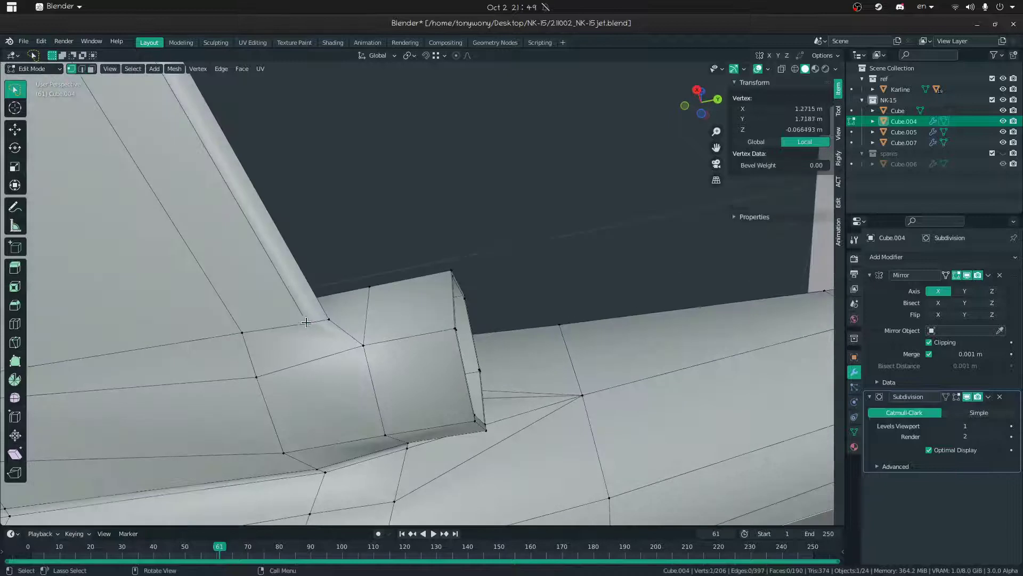
{"action": "mouse_move", "coordinate": [437, 351]}
{"action": "middle_mouse_down"}
{"action": "mouse_move", "coordinate": [409, 359]}
{"action": "mouse_move", "coordinate": [432, 365]}
{"action": "middle_mouse_up"}
{"action": "key", "text": "ctrl+Tab"}
{"action": "mouse_move", "coordinate": [283, 320]}
{"action": "middle_mouse_down"}
{"action": "mouse_move", "coordinate": [306, 319]}
{"action": "mouse_move", "coordinate": [277, 332]}
{"action": "middle_mouse_up"}
- Bridge the outlet's inner rim loop with the intake's inner edge loop to form a continuous engine duct
{"action": "key", "text": "Tab"}
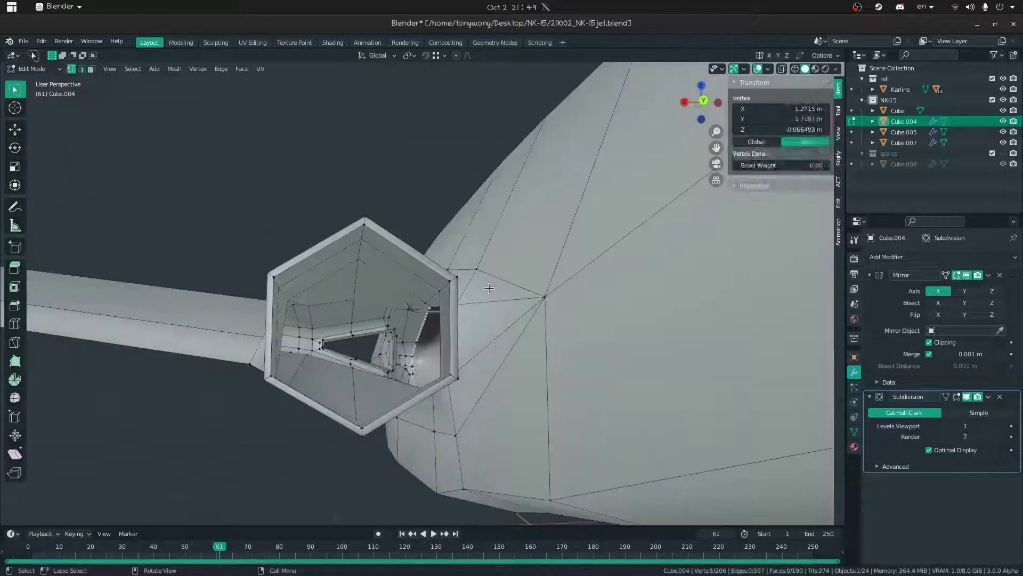
{"action": "left_click", "coordinate": [388, 239], "text": "alt"}
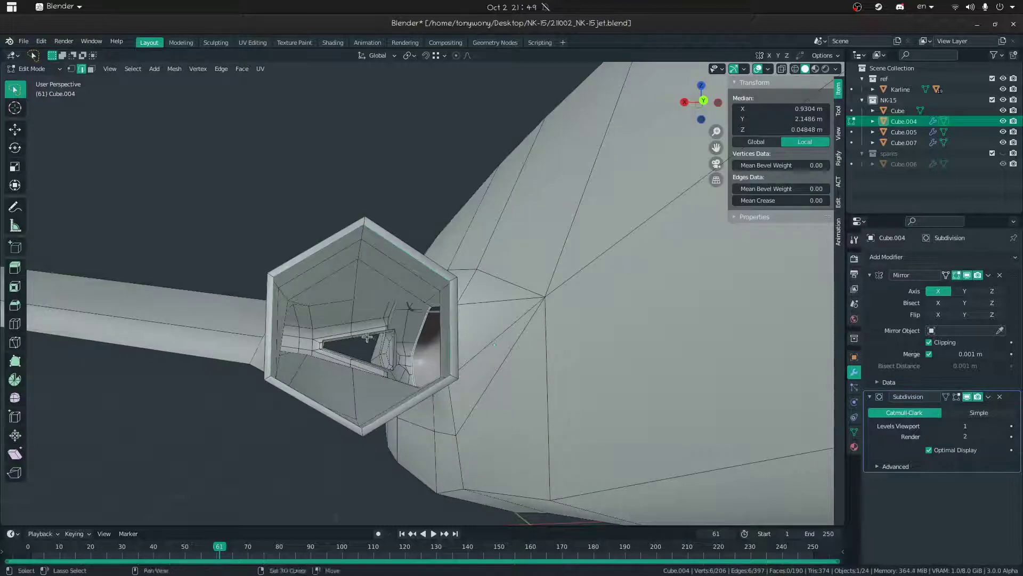
{"action": "middle_click_drag", "start_coordinate": [283, 336], "coordinate": [311, 340]}
{"action": "key", "text": "ctrl+e"}
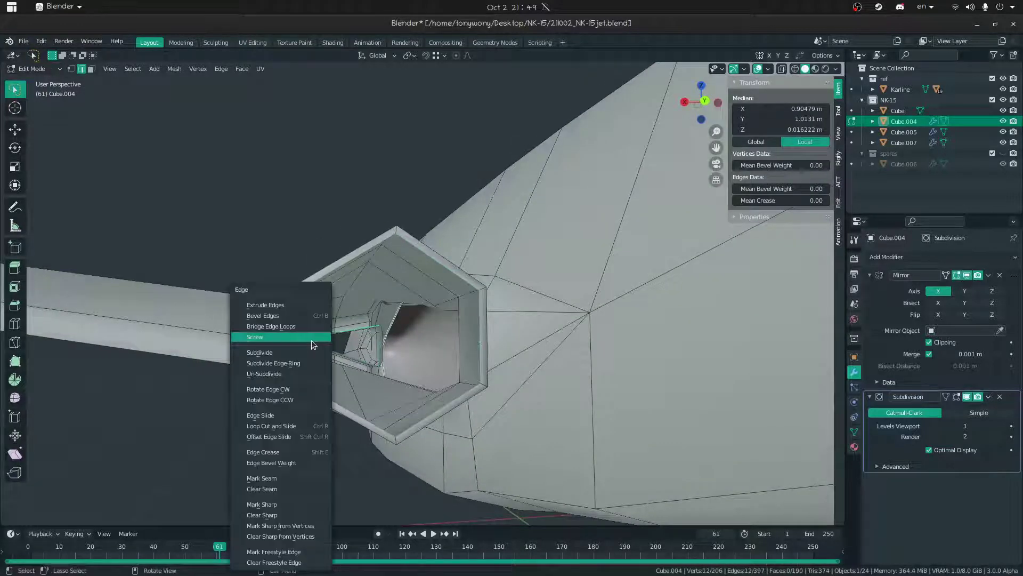
{"action": "left_click", "coordinate": [314, 327]}
{"action": "middle_click_drag", "start_coordinate": [396, 340], "coordinate": [388, 341]}
{"action": "key", "text": "ctrl+Tab"}
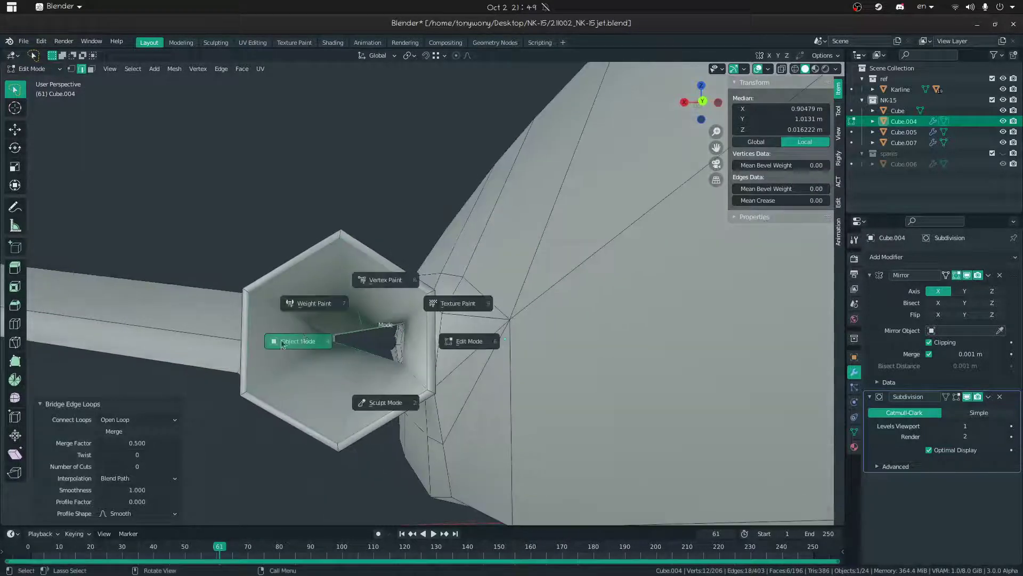
{"action": "left_click", "coordinate": [299, 341]}
- Examine the smoothed engine duct and rear outlet in Object Mode
{"action": "key", "text": "shift+grave"}
{"action": "key", "text": "s"}
{"action": "left_click", "coordinate": [423, 293]}
{"action": "left_click", "coordinate": [300, 386]}
{"action": "middle_click_drag", "start_coordinate": [299, 385], "coordinate": [318, 397]}
{"action": "key", "text": "shift+grave"}
{"action": "key", "text": "w"}
{"action": "left_click", "coordinate": [423, 293]}
- Scale the outlet's inner rim loop and check the smoothed lip in Object Mode
{"action": "key", "text": "ctrl+Tab"}
{"action": "left_click", "coordinate": [493, 292]}
{"action": "left_click", "coordinate": [365, 204]}
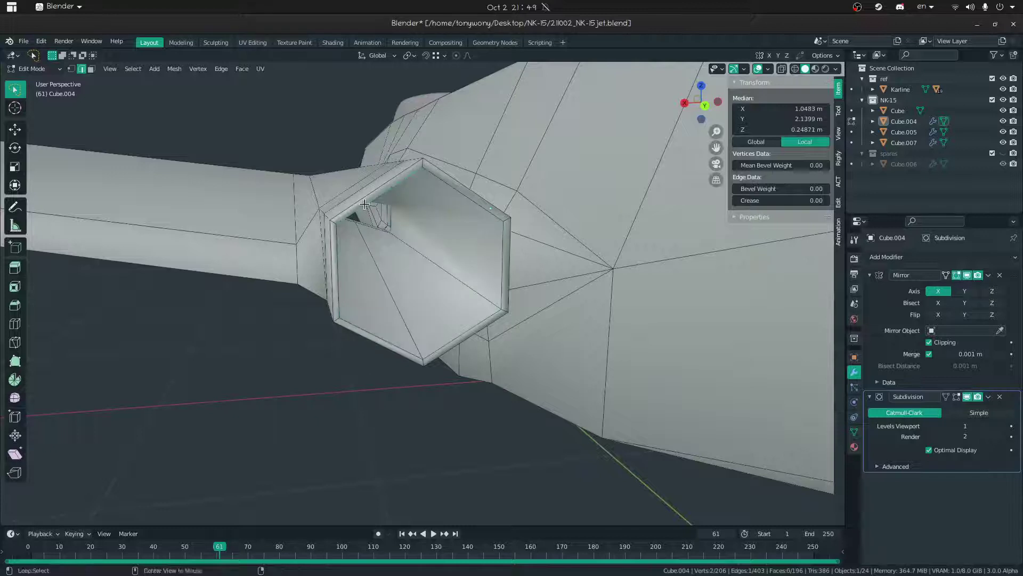
{"action": "key", "text": "s"}
{"action": "left_click", "coordinate": [503, 205]}
{"action": "key", "text": "ctrl+Tab"}
{"action": "left_click", "coordinate": [336, 222]}
{"action": "middle_click_drag", "start_coordinate": [335, 221], "coordinate": [343, 222]}
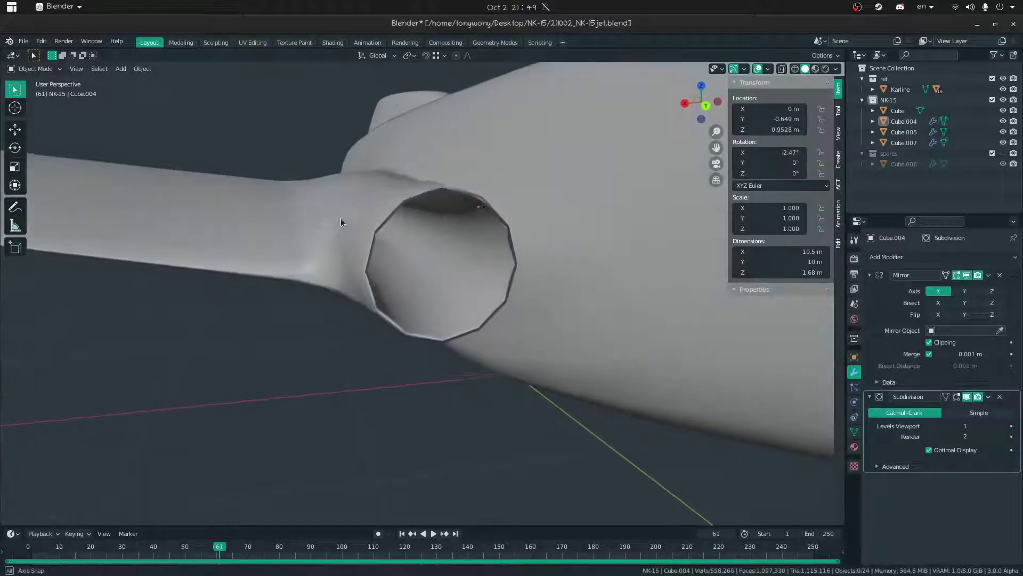
- Scale the outlet's inner rim loop to 0.955 and add an edge loop around the inside of the duct
{"action": "key", "text": "ctrl+Tab"}
{"action": "left_click", "coordinate": [524, 233]}
{"action": "key", "text": "s"}
{"action": "left_click", "coordinate": [518, 232]}
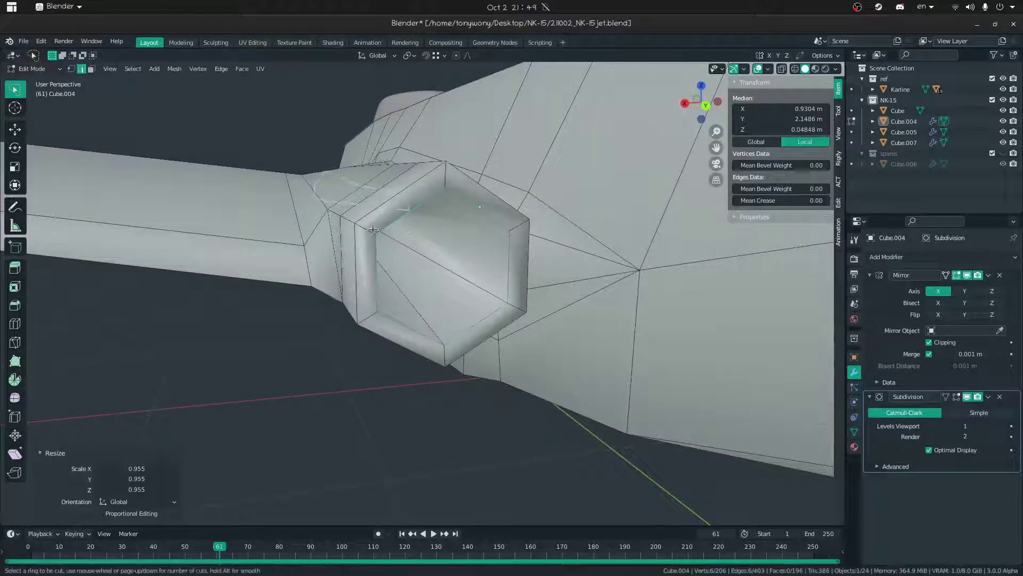
{"action": "key", "text": "Tab"}
{"action": "mouse_move", "coordinate": [377, 229]}
{"action": "middle_mouse_down"}
{"action": "mouse_move", "coordinate": [404, 179]}
{"action": "mouse_move", "coordinate": [462, 183]}
{"action": "mouse_move", "coordinate": [491, 167]}
{"action": "mouse_move", "coordinate": [500, 130]}
{"action": "mouse_move", "coordinate": [488, 127]}
{"action": "mouse_move", "coordinate": [509, 151]}
{"action": "mouse_move", "coordinate": [448, 313]}
{"action": "middle_mouse_up"}
- Add an edge loop around the nacelle and fuselage behind the wing, and connect it to the wing's trailing corner vertex
{"action": "key", "text": "Tab"}
{"action": "left_click", "coordinate": [539, 137]}
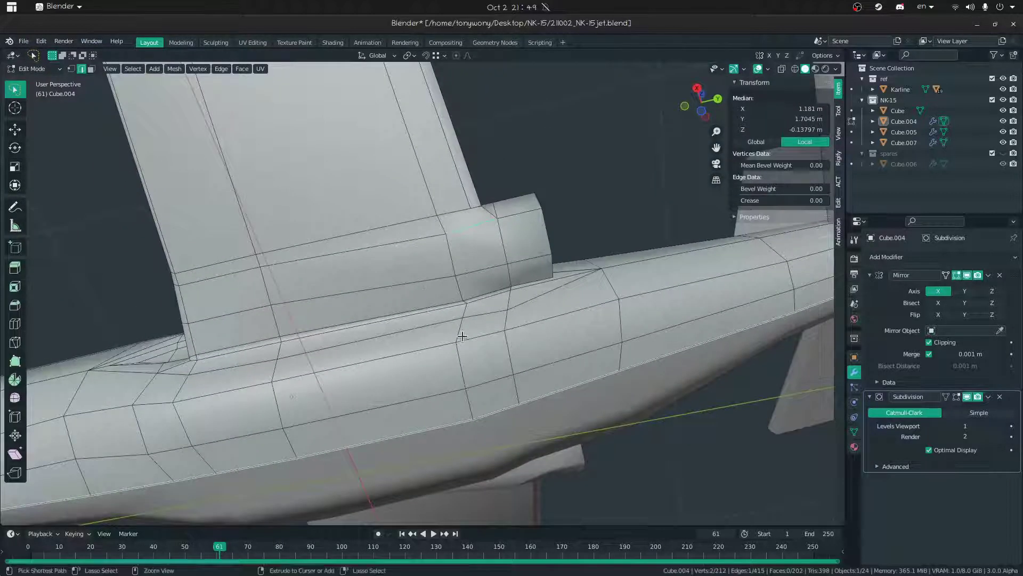
{"action": "left_click", "coordinate": [473, 281]}
{"action": "key", "text": "1"}
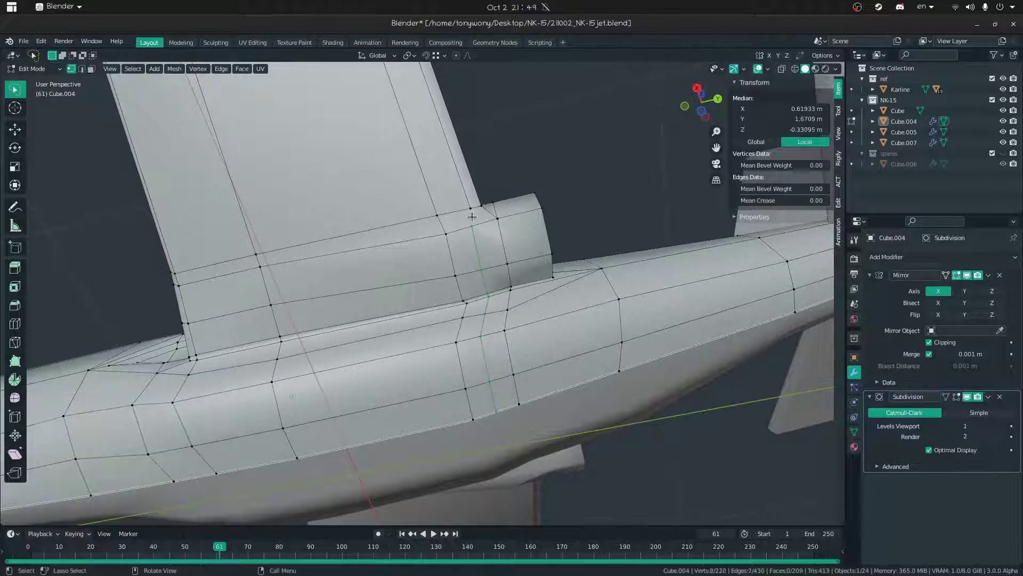
{"action": "left_click", "coordinate": [468, 224]}
- Examine the smoothed nacelle and the whole jet from below and in front in Object Mode
{"action": "key", "text": "Tab"}
{"action": "middle_click_drag", "start_coordinate": [468, 223], "coordinate": [425, 290]}
{"action": "key", "text": "shift+grave"}
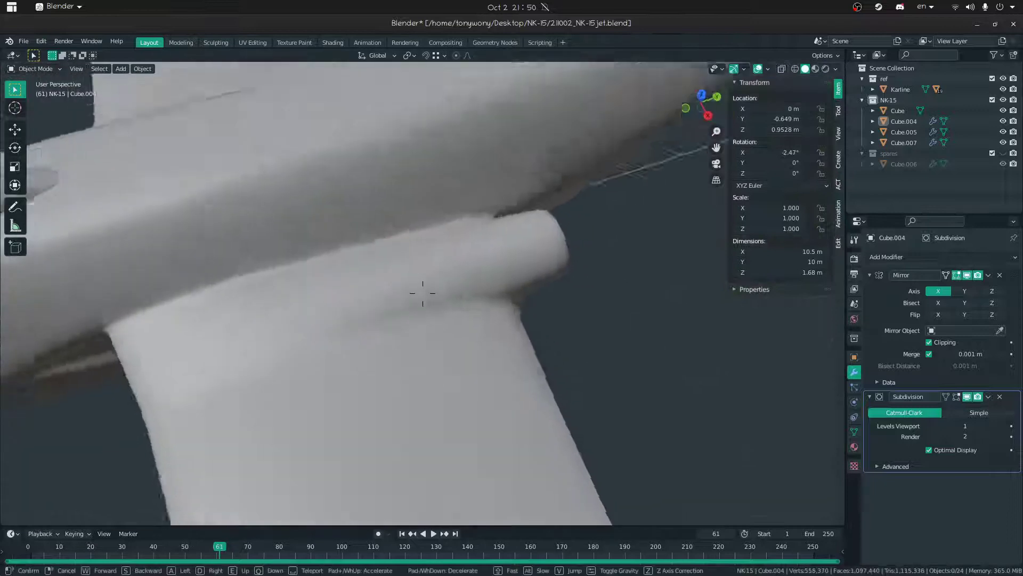
{"action": "key", "text": "s"}
{"action": "left_click", "coordinate": [342, 419]}
{"action": "middle_click_drag", "start_coordinate": [341, 419], "coordinate": [93, 215]}
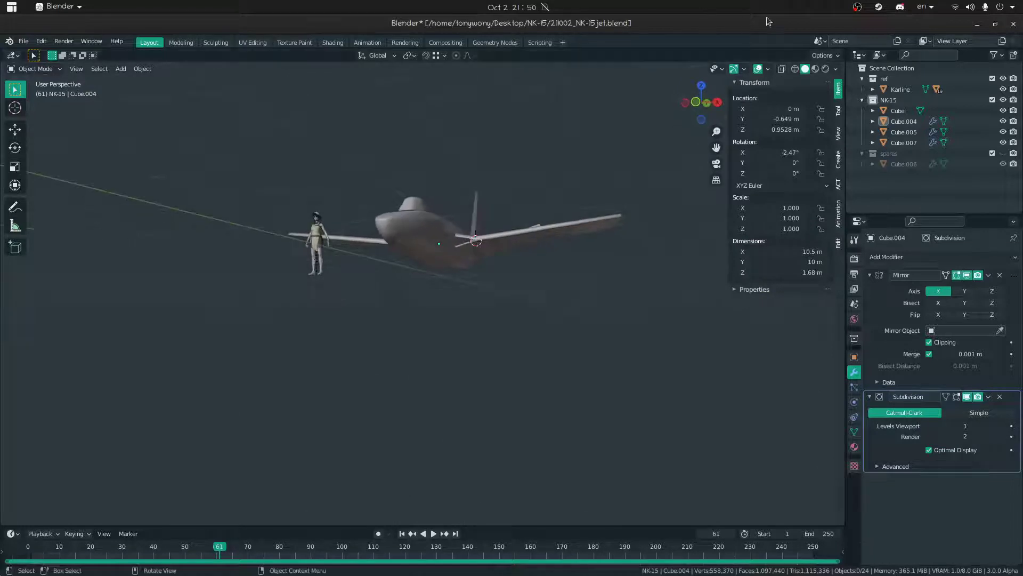
{"action": "middle_click_drag", "start_coordinate": [610, 463], "coordinate": [517, 251]}
{"action": "key", "text": "Tab"}
{"action": "key", "text": "s"}
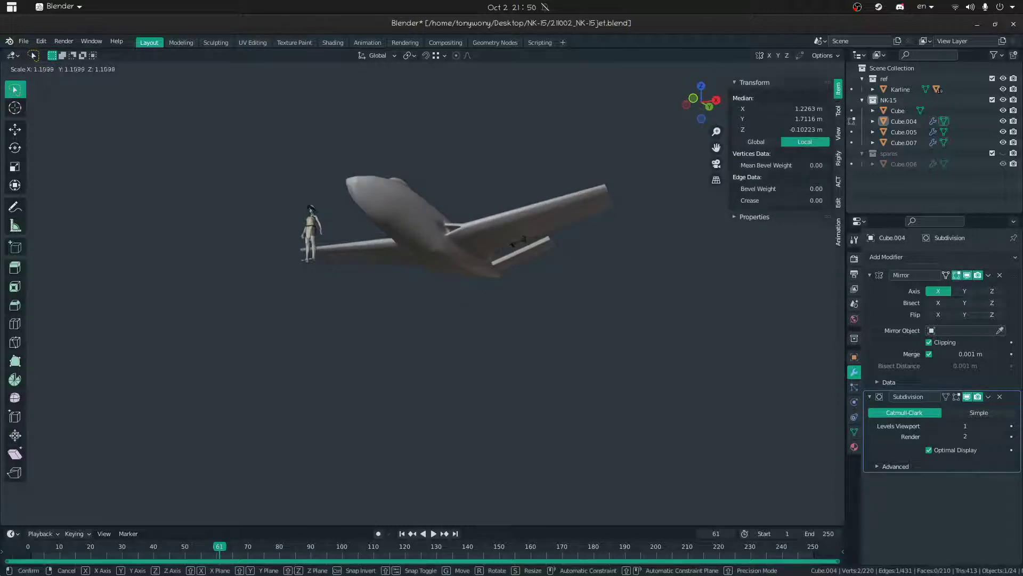
{"action": "right_click", "coordinate": [606, 299]}
{"action": "left_click", "coordinate": [543, 289]}
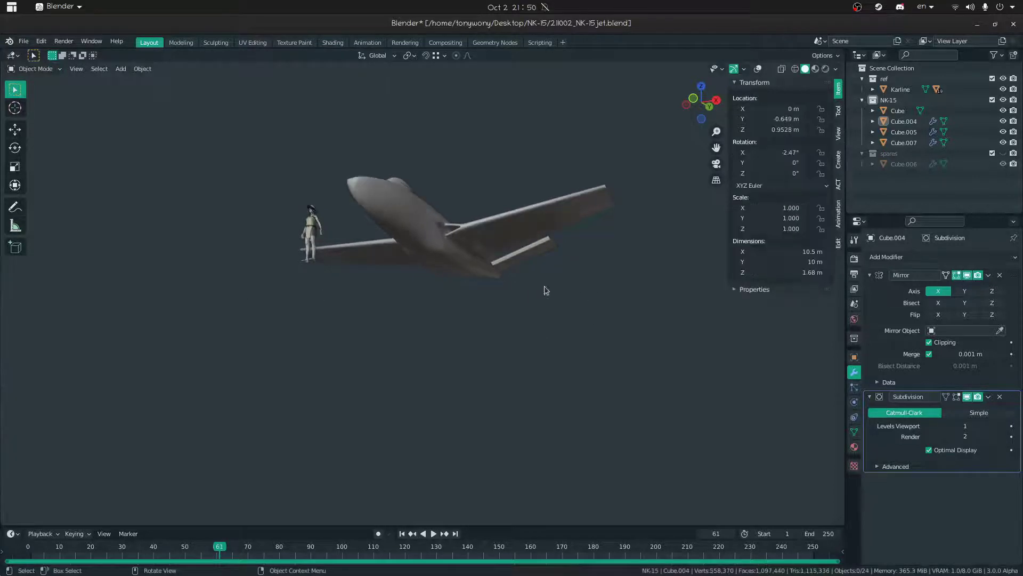
- Turn on the viewport overlays, switch the solid shading's lighting to Flat, and deselect the jet
{"action": "middle_click_drag", "start_coordinate": [540, 281], "coordinate": [507, 303]}
{"action": "left_click", "coordinate": [509, 214]}
{"action": "left_click", "coordinate": [414, 344]}
{"action": "left_click", "coordinate": [757, 68]}
{"action": "left_click", "coordinate": [836, 68]}
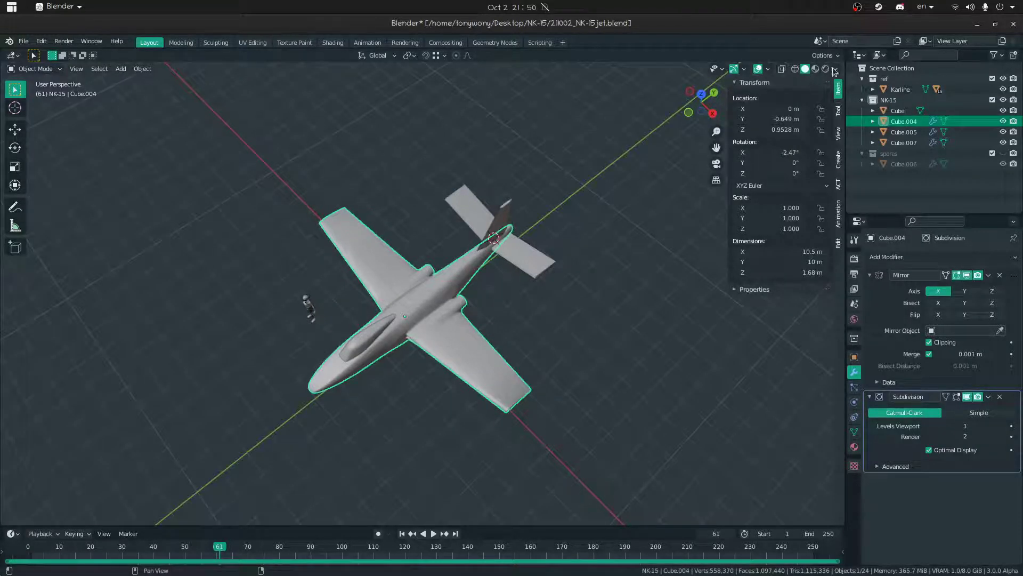
{"action": "left_click", "coordinate": [835, 69]}
{"action": "left_click", "coordinate": [868, 122]}
{"action": "left_click", "coordinate": [434, 402]}
{"action": "middle_click_drag", "start_coordinate": [434, 401], "coordinate": [442, 344]}
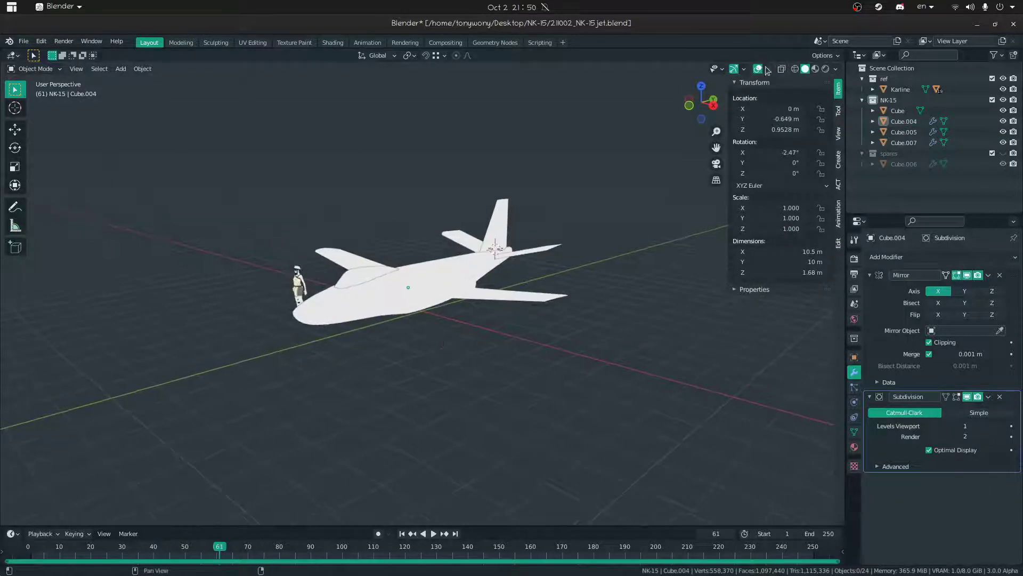
- Examine the jet's flat-shaded silhouette from above, the side, behind and the front with the overlays hidden
{"action": "middle_click_drag", "start_coordinate": [630, 190], "coordinate": [437, 168]}
{"action": "key", "text": "Tab"}
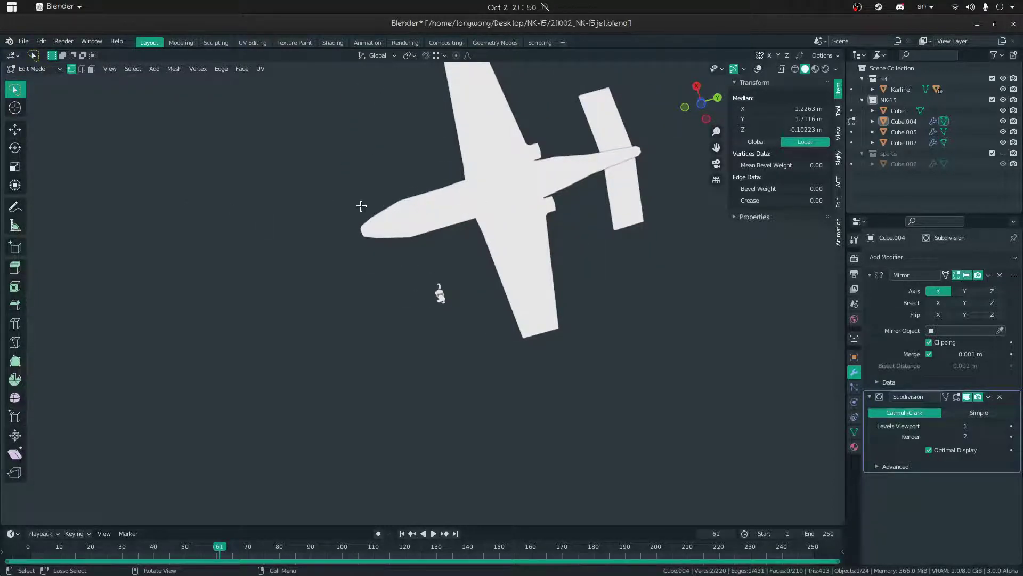
{"action": "key", "text": "Tab"}
{"action": "middle_click_drag", "start_coordinate": [376, 237], "coordinate": [370, 381]}
{"action": "middle_click_drag", "start_coordinate": [444, 292], "coordinate": [466, 231]}
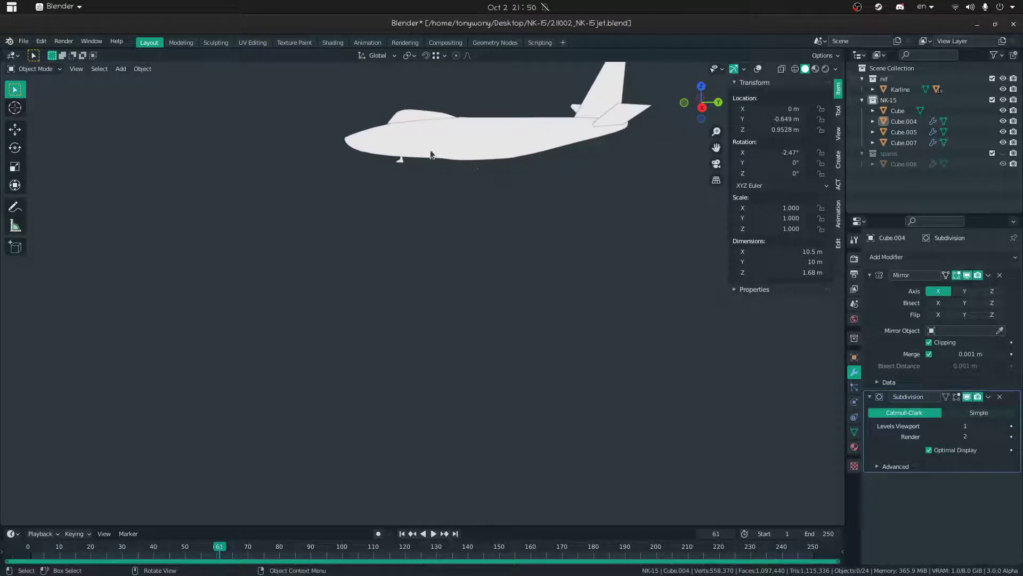
{"action": "middle_click_drag", "start_coordinate": [461, 180], "coordinate": [474, 303]}
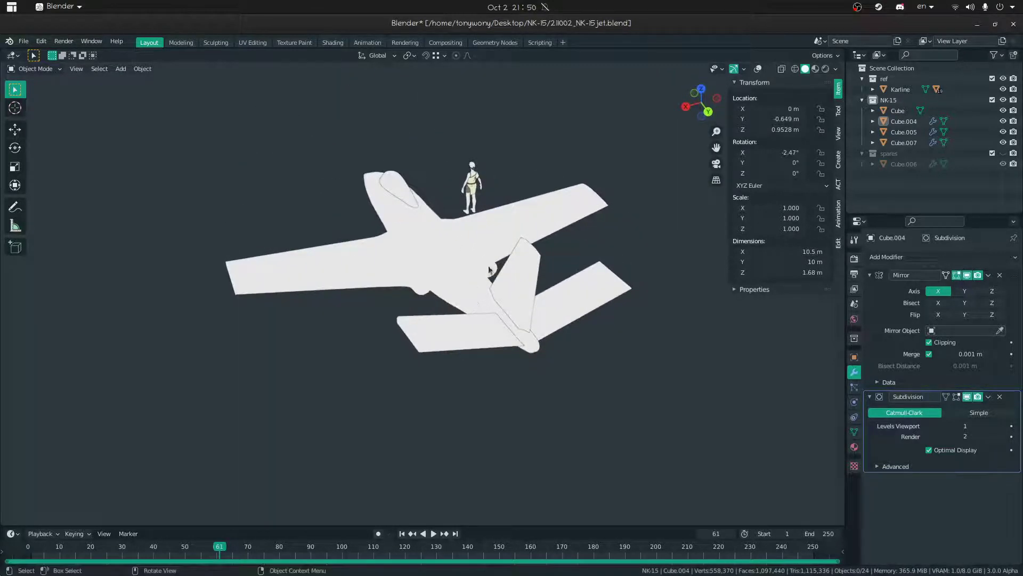
{"action": "middle_click_drag", "start_coordinate": [374, 354], "coordinate": [523, 213]}
{"action": "middle_click_drag", "start_coordinate": [520, 212], "coordinate": [497, 231]}
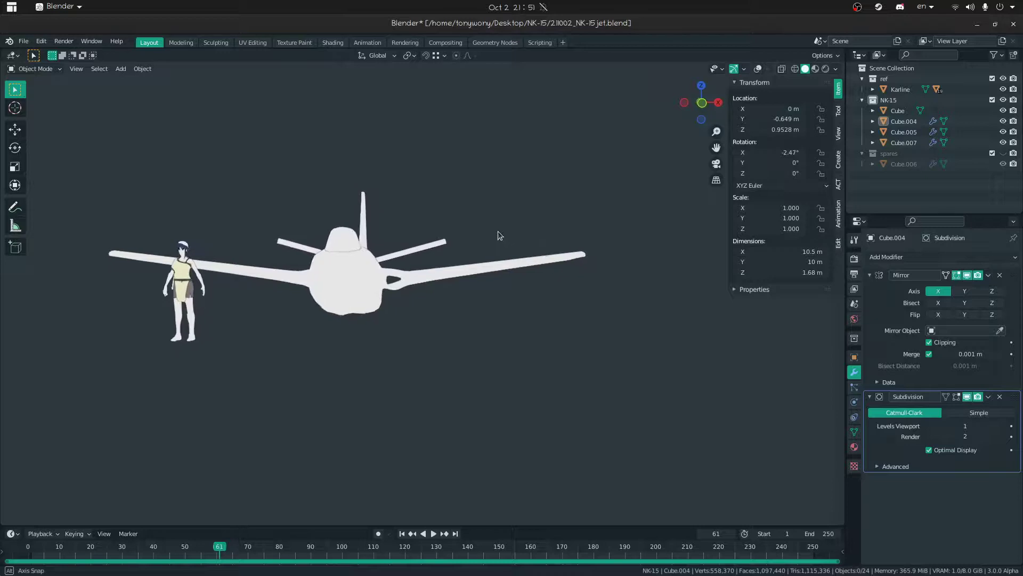
{"action": "left_click", "coordinate": [836, 69]}
{"action": "middle_click_drag", "start_coordinate": [600, 195], "coordinate": [601, 190]}
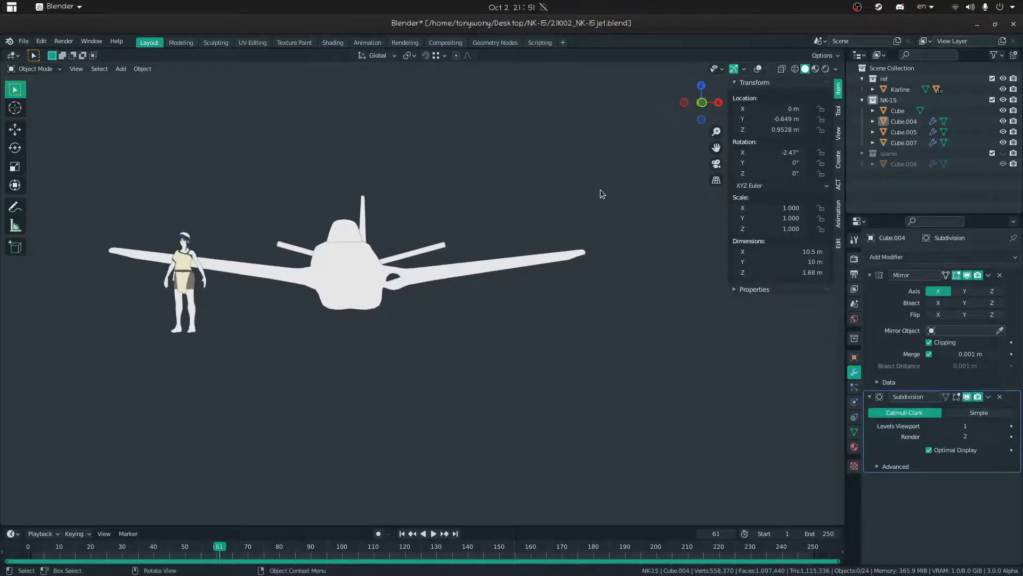